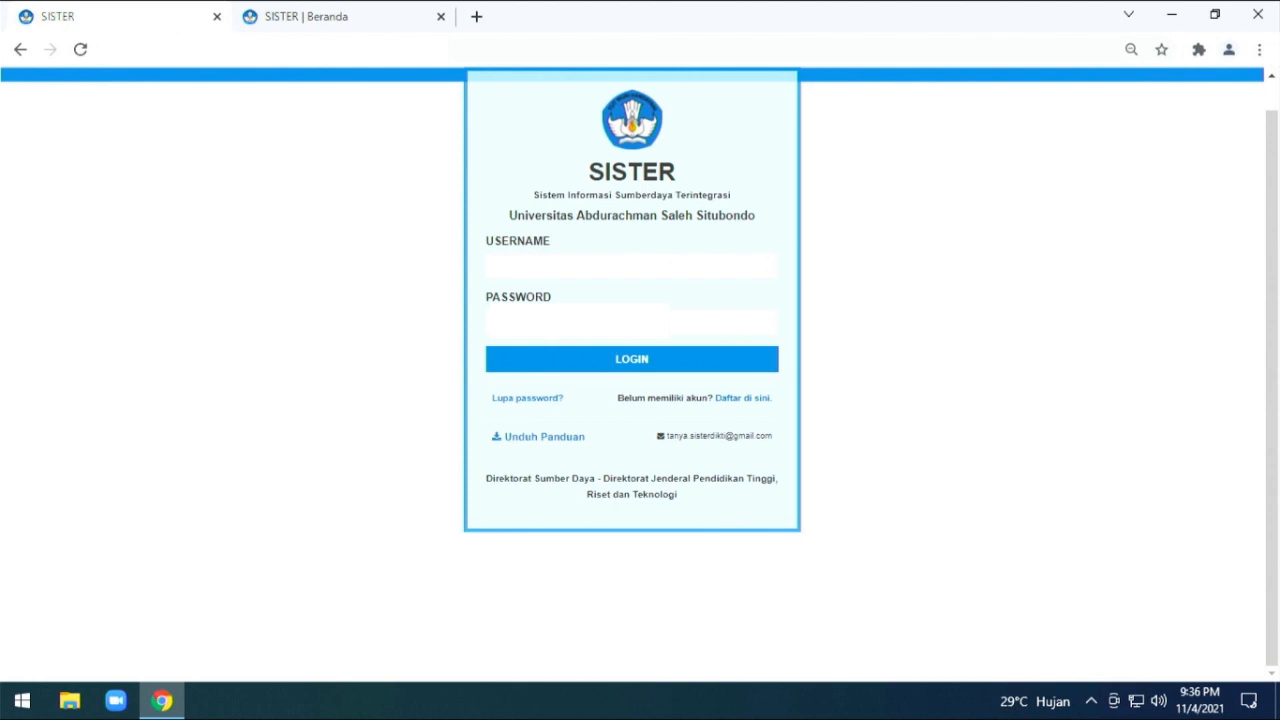
# - Log in to SISTER by filling in a saved account's username and password
pyautogui.click(394, 49)
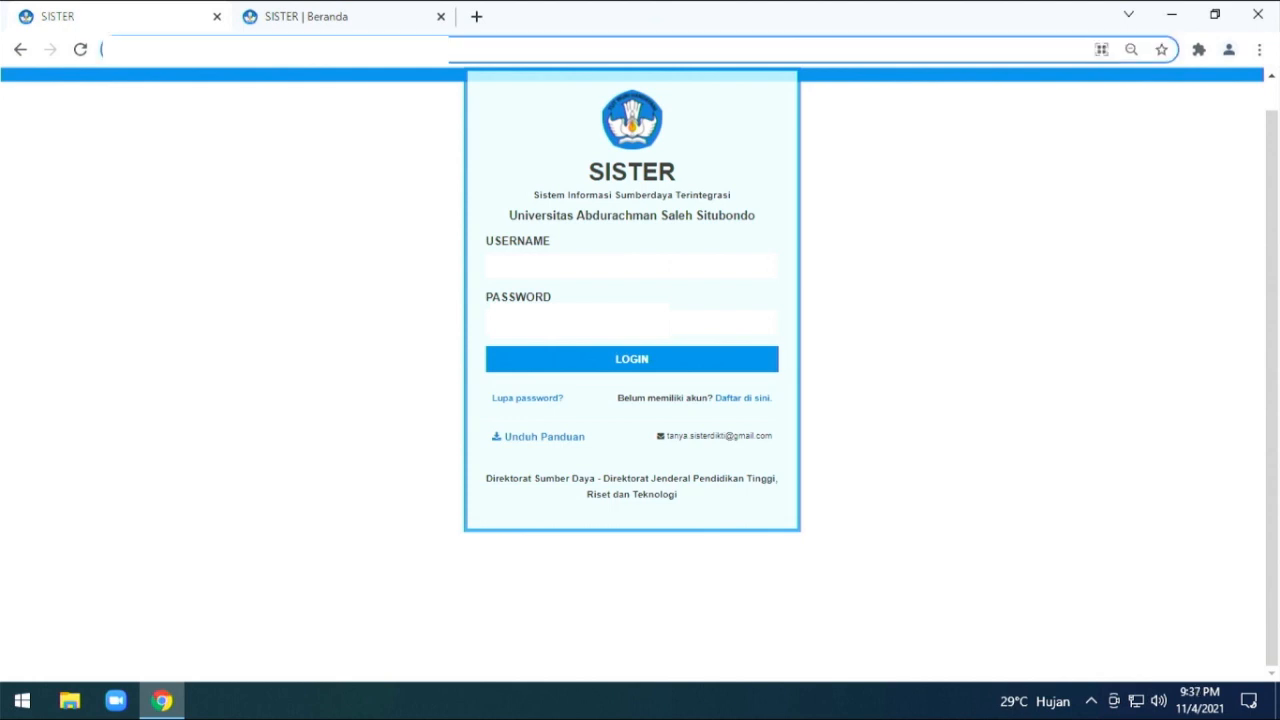
pyautogui.click(385, 146)
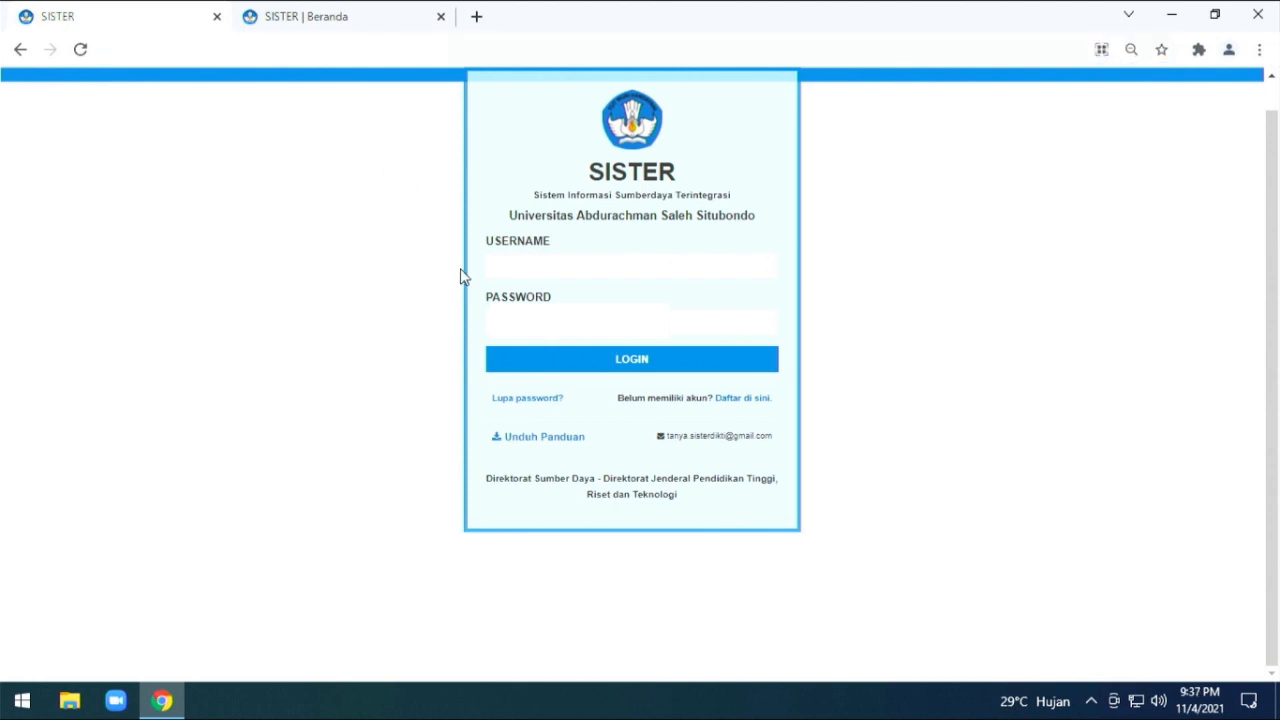
pyautogui.click(508, 260)
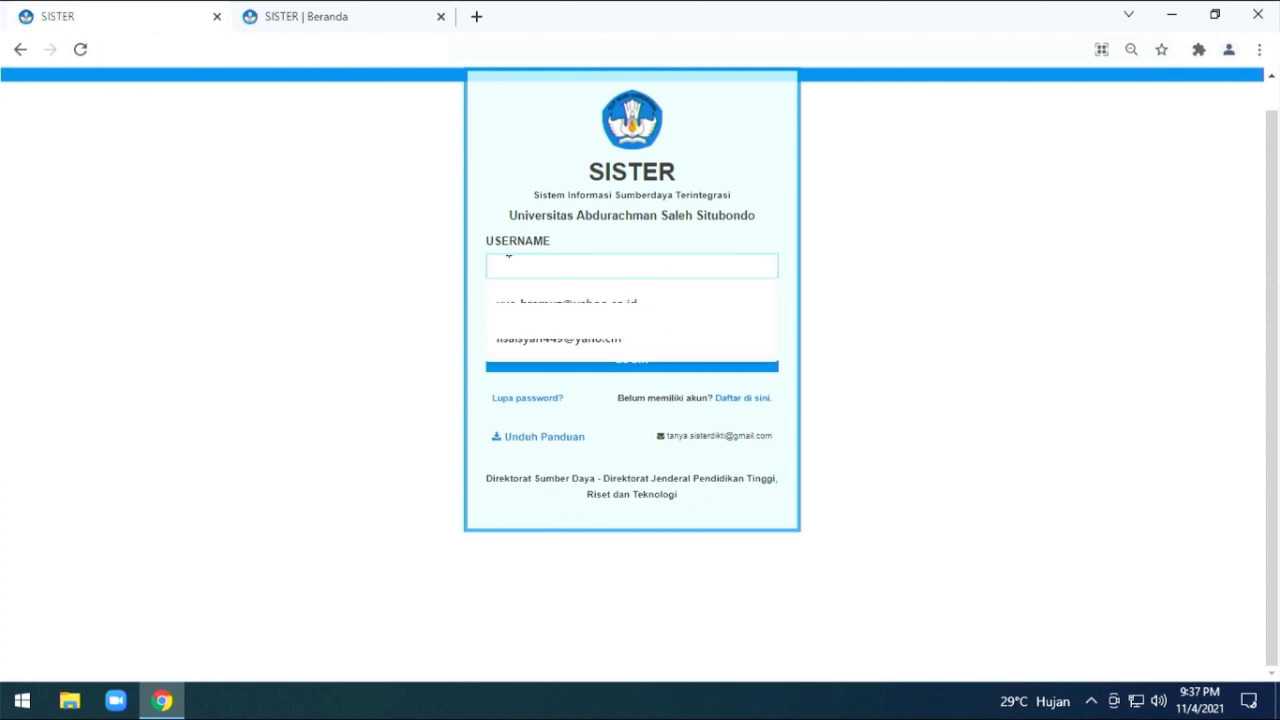
pyautogui.click(515, 300)
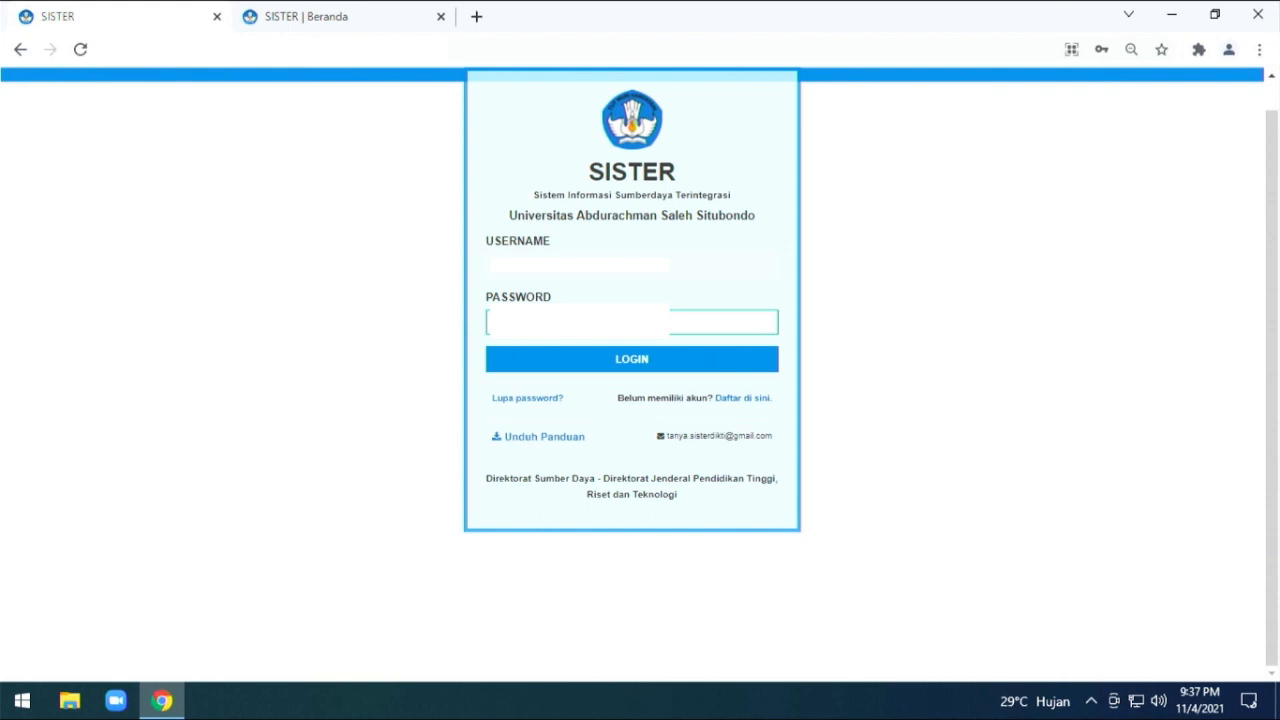
pyautogui.click(597, 368)
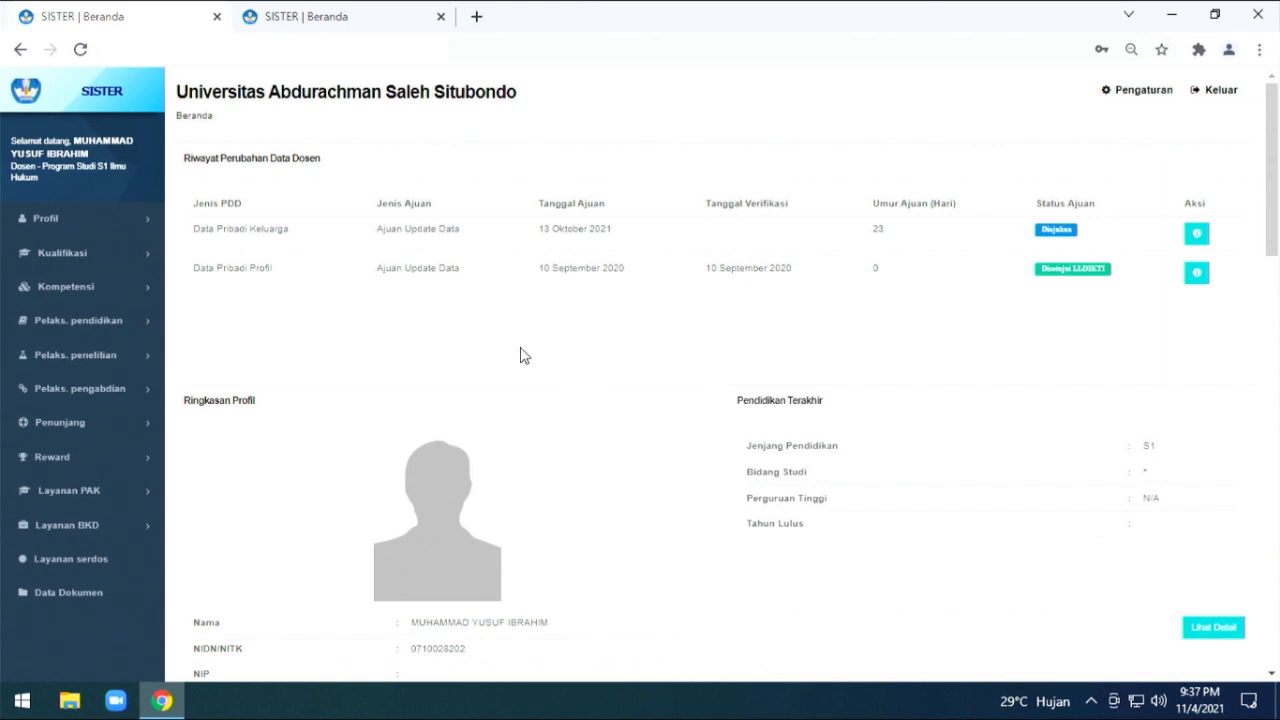
# - Look over the home dashboard, open the profile's Data pribadi page and review its personal data sections
pyautogui.scroll(-6, 520, 355)
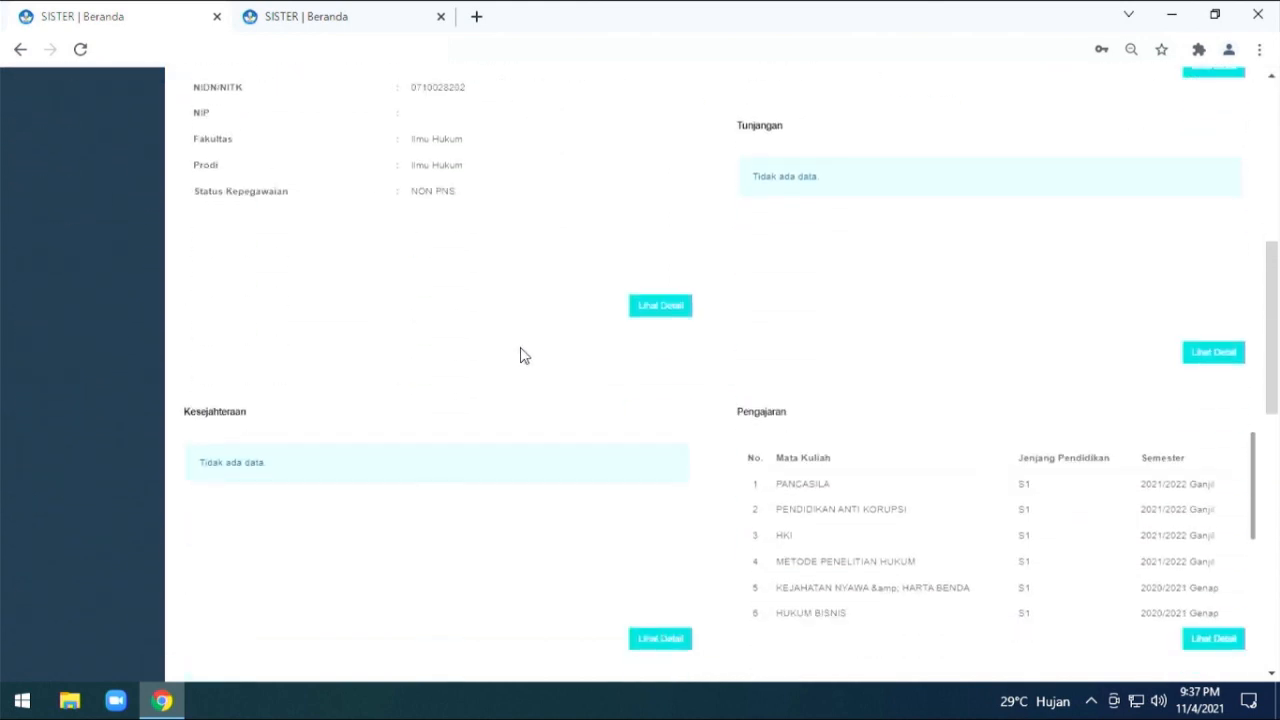
pyautogui.scroll(5, 520, 355)
pyautogui.scroll(1, 520, 355)
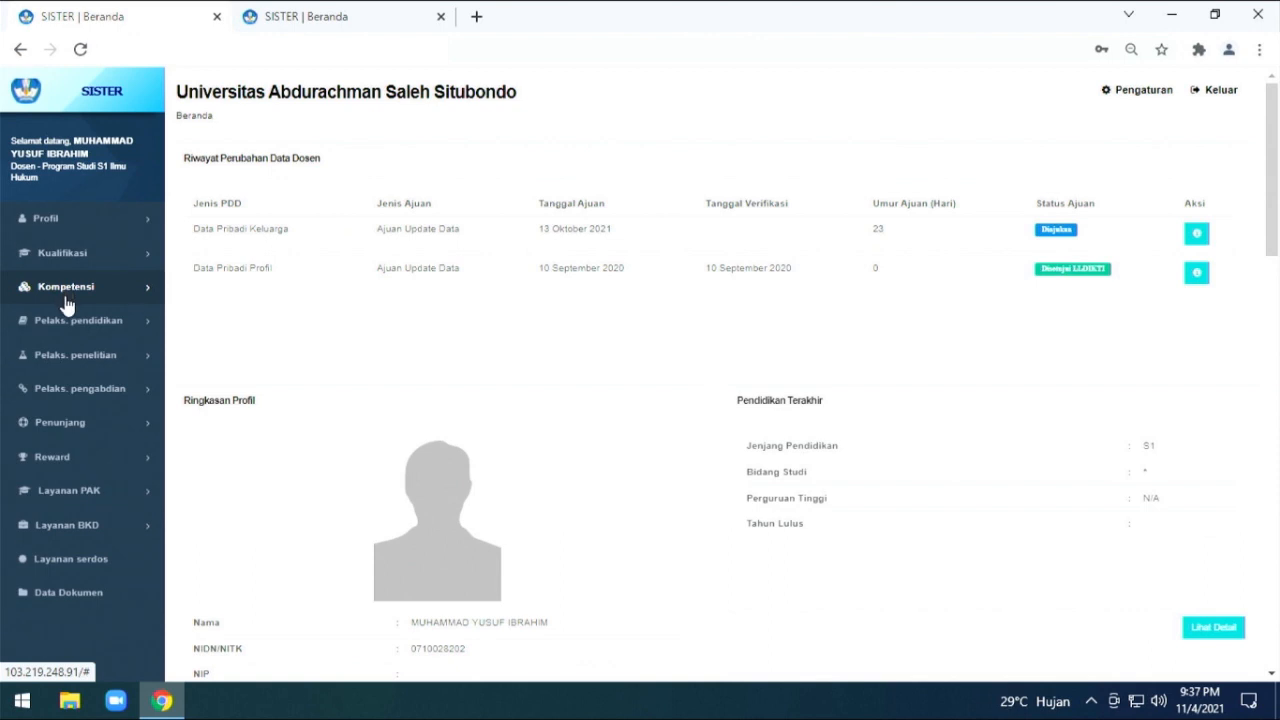
pyautogui.scroll(-1, 113, 445)
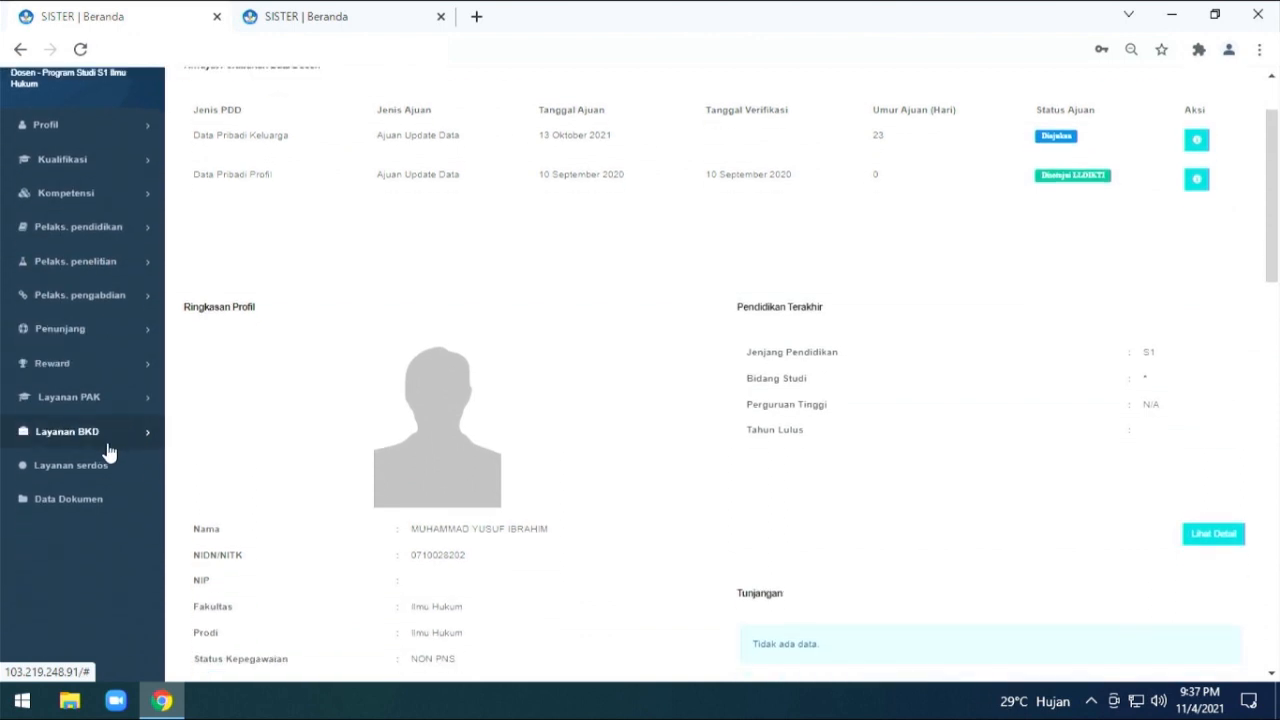
pyautogui.scroll(1, 156, 314)
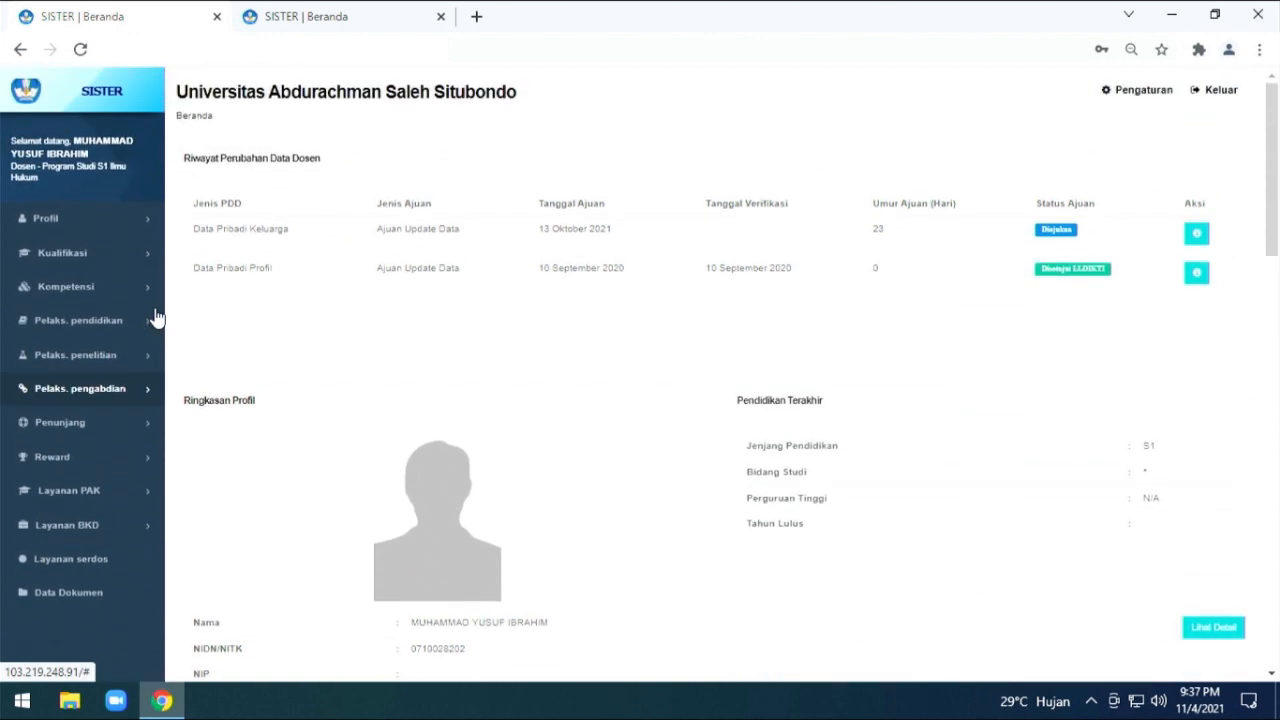
pyautogui.click(55, 221)
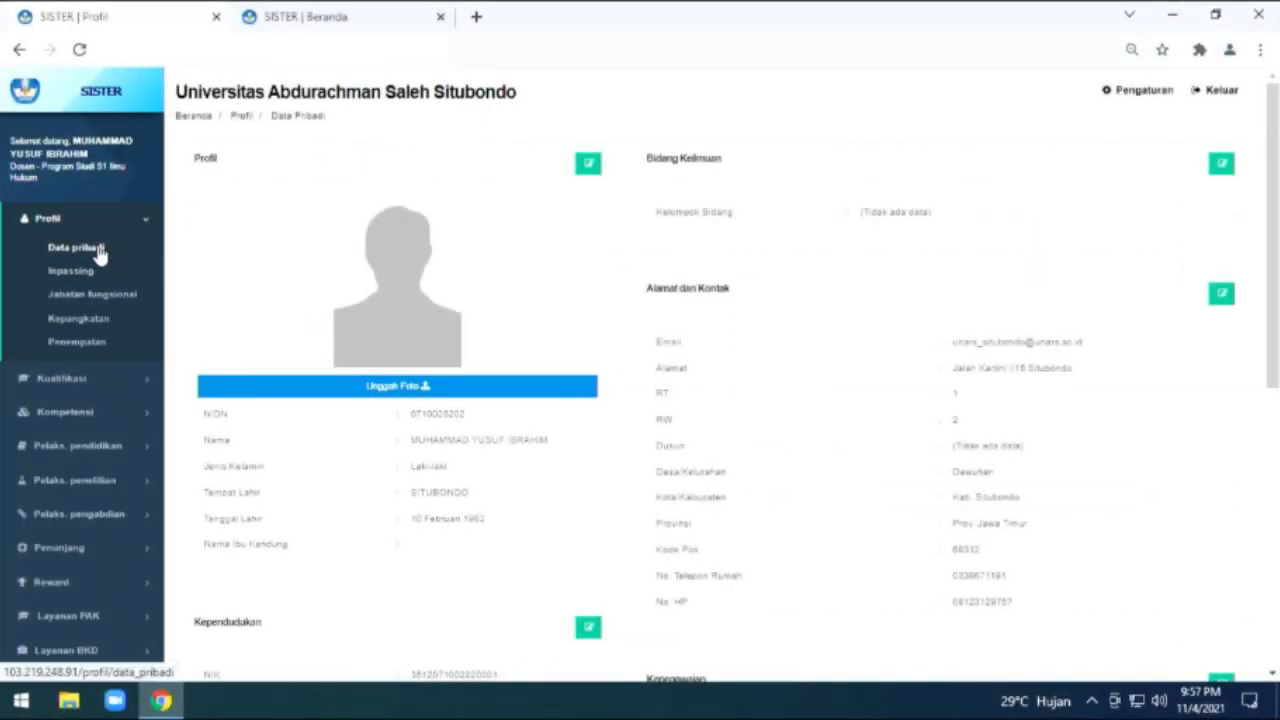
pyautogui.scroll(-1, 768, 391)
pyautogui.scroll(-4, 765, 400)
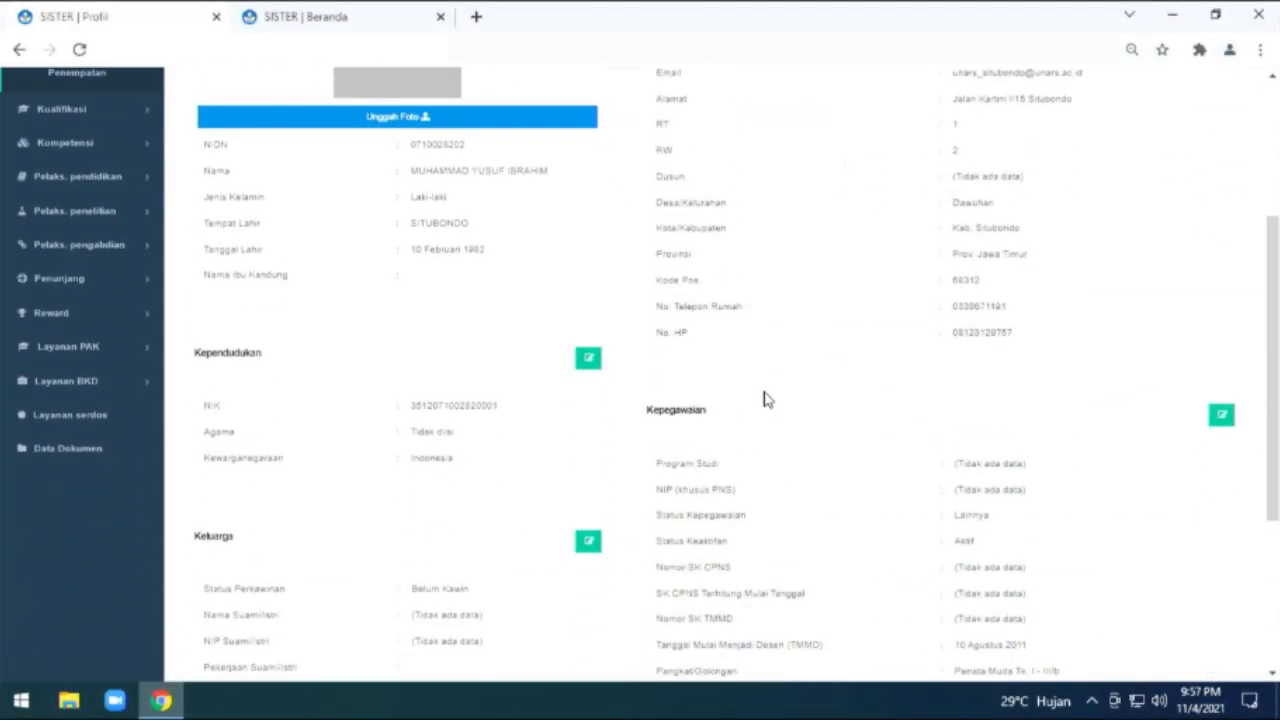
pyautogui.scroll(4, 763, 401)
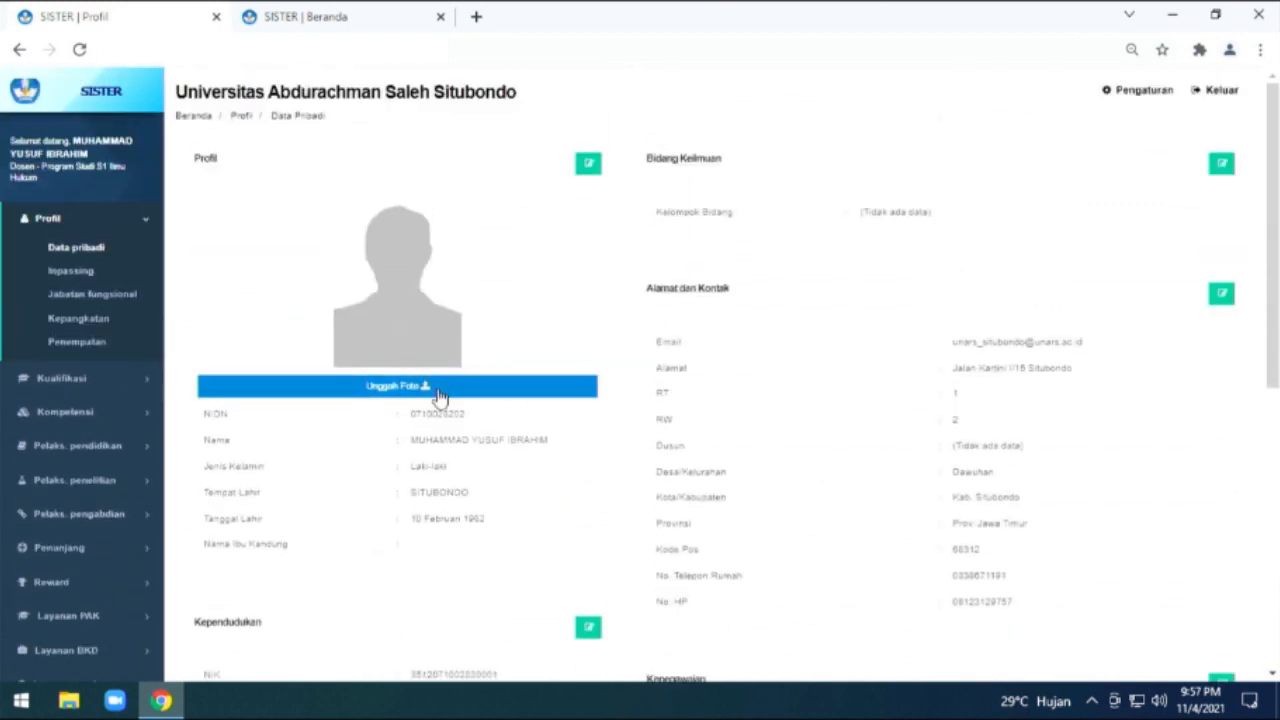
# - Inspect the profile photo upload dialog and its file chooser, and leave without uploading a photo
pyautogui.click(384, 390)
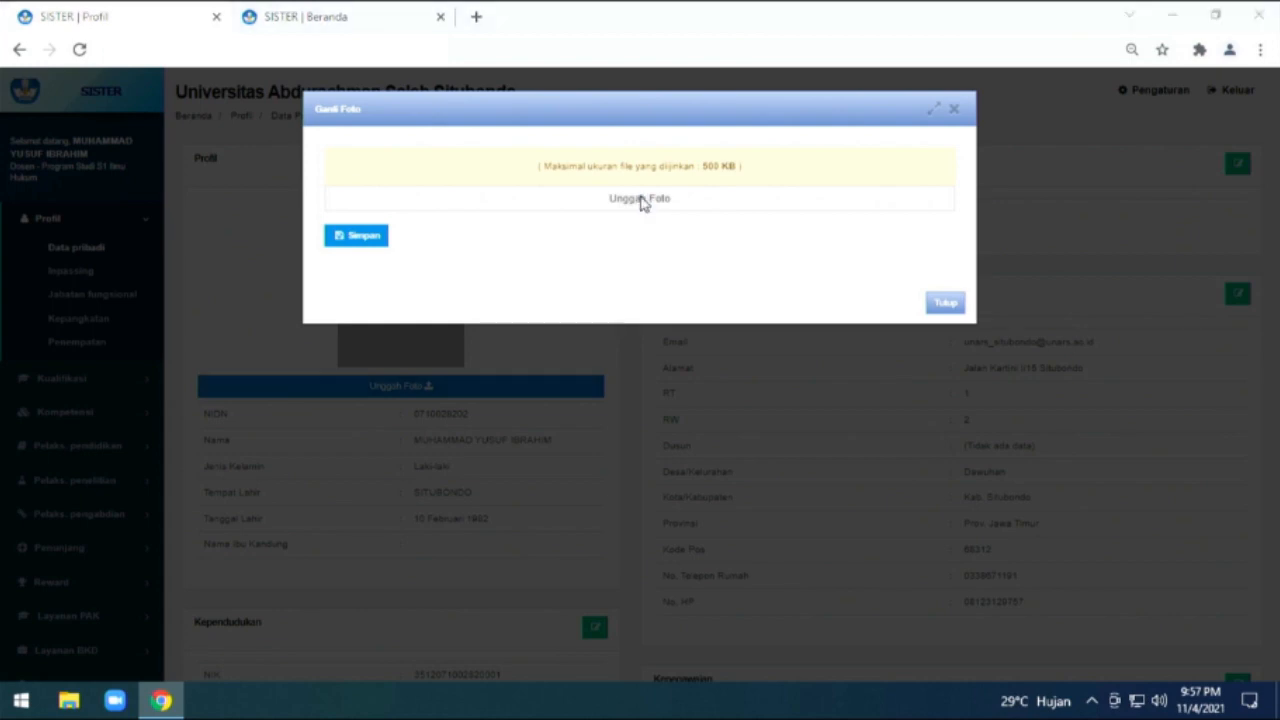
pyautogui.click(640, 200)
pyautogui.click(548, 418)
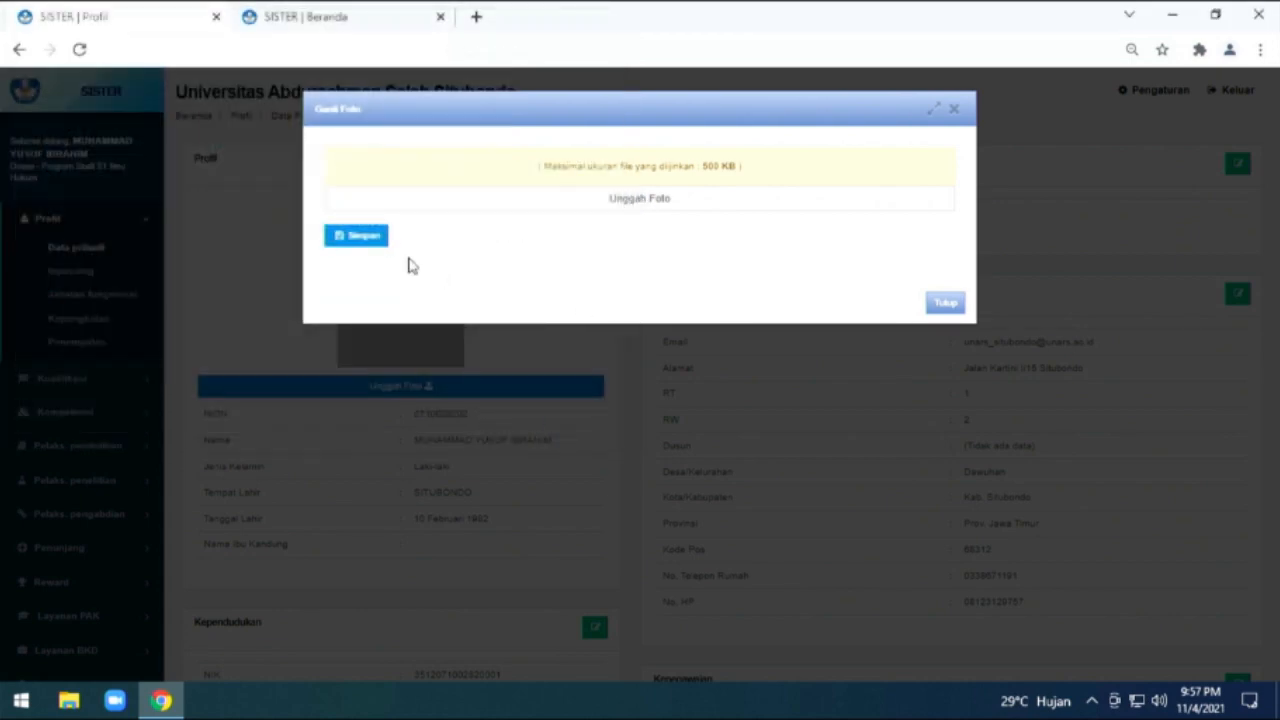
pyautogui.click(945, 303)
# - Open the change request form for the Kependudukan data on the Data pribadi page
pyautogui.scroll(-3, 727, 397)
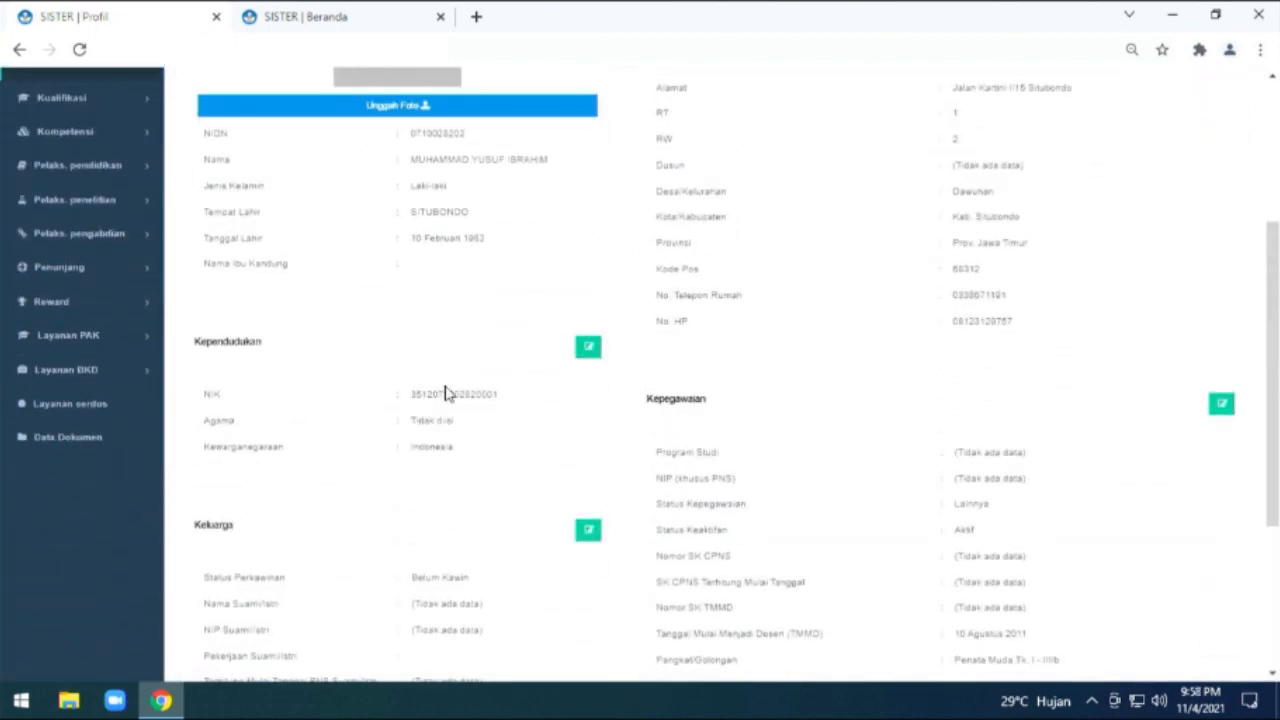
pyautogui.scroll(-1, 333, 401)
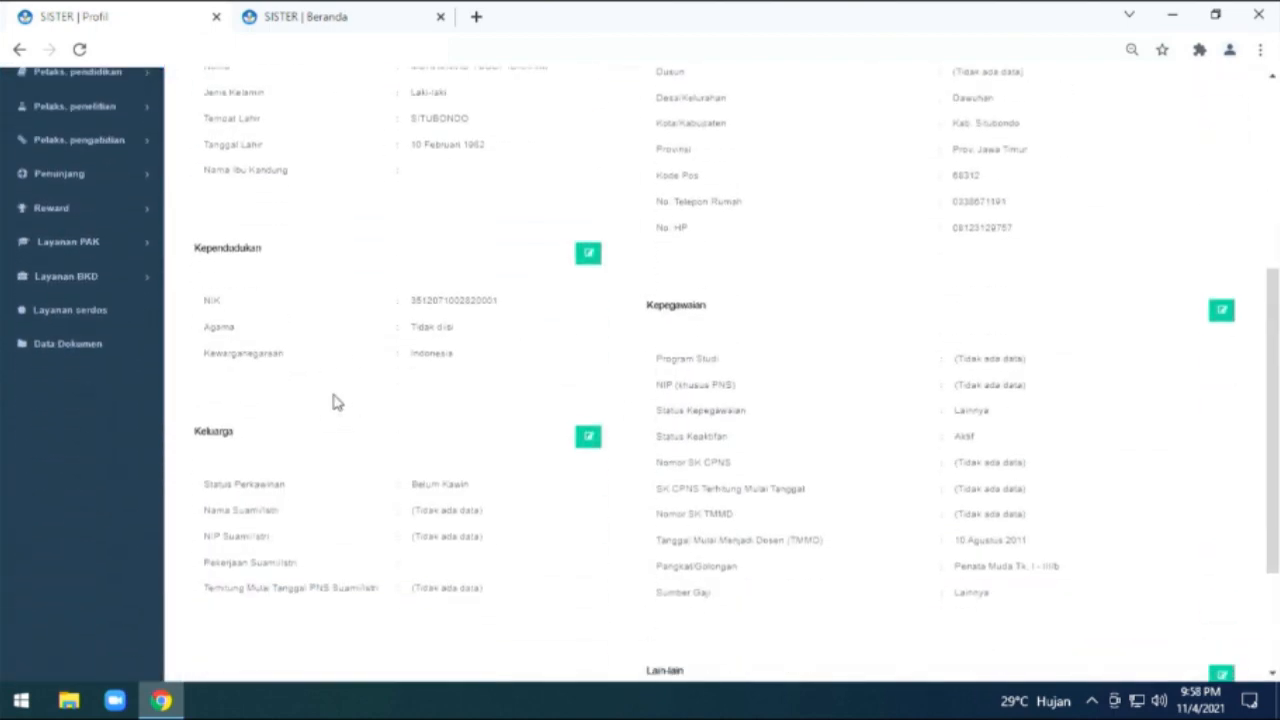
pyautogui.click(588, 254)
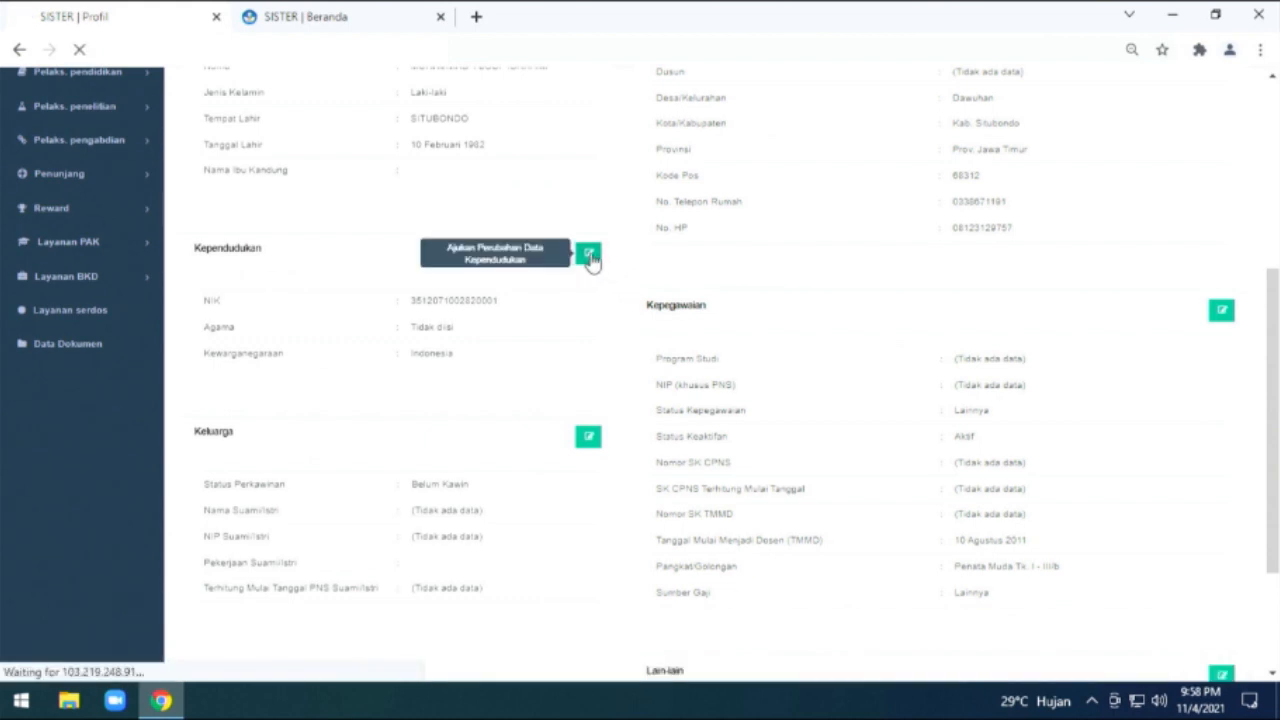
pyautogui.scroll(-1, 846, 306)
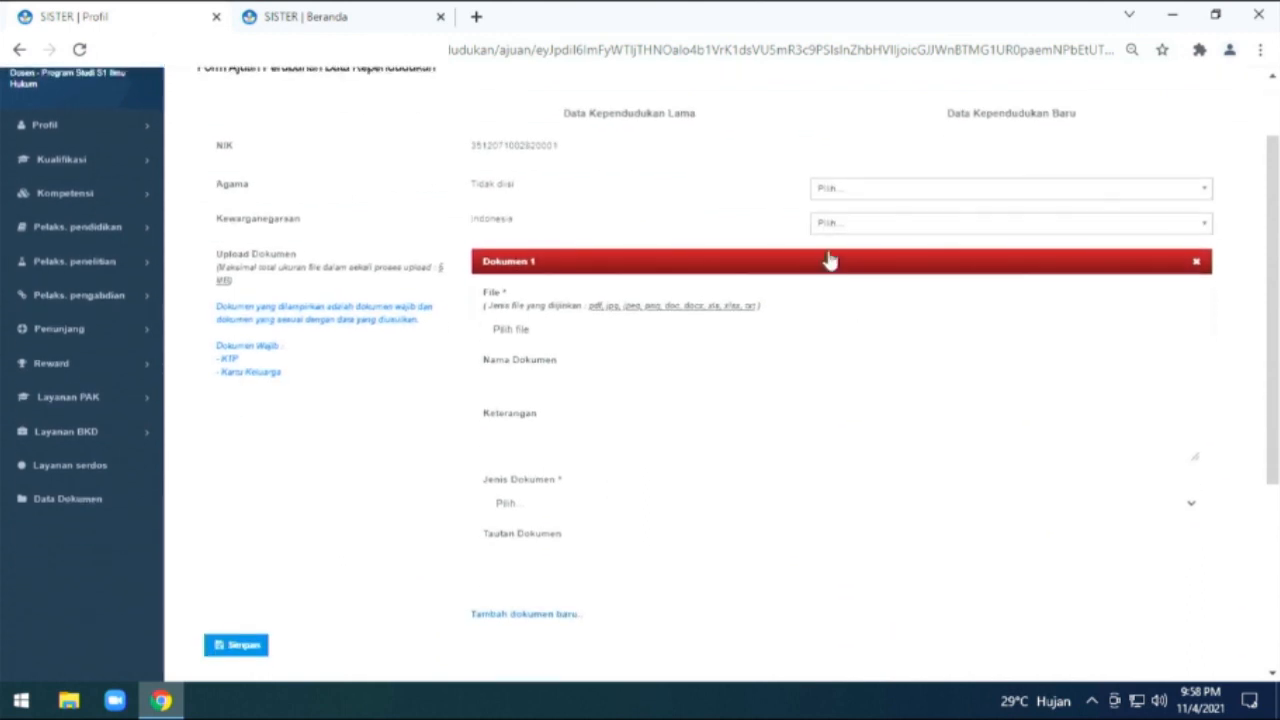
# - Examine the new NIK field and the Agama and Kewarganegaraan options in the form without choosing any
pyautogui.click(843, 158)
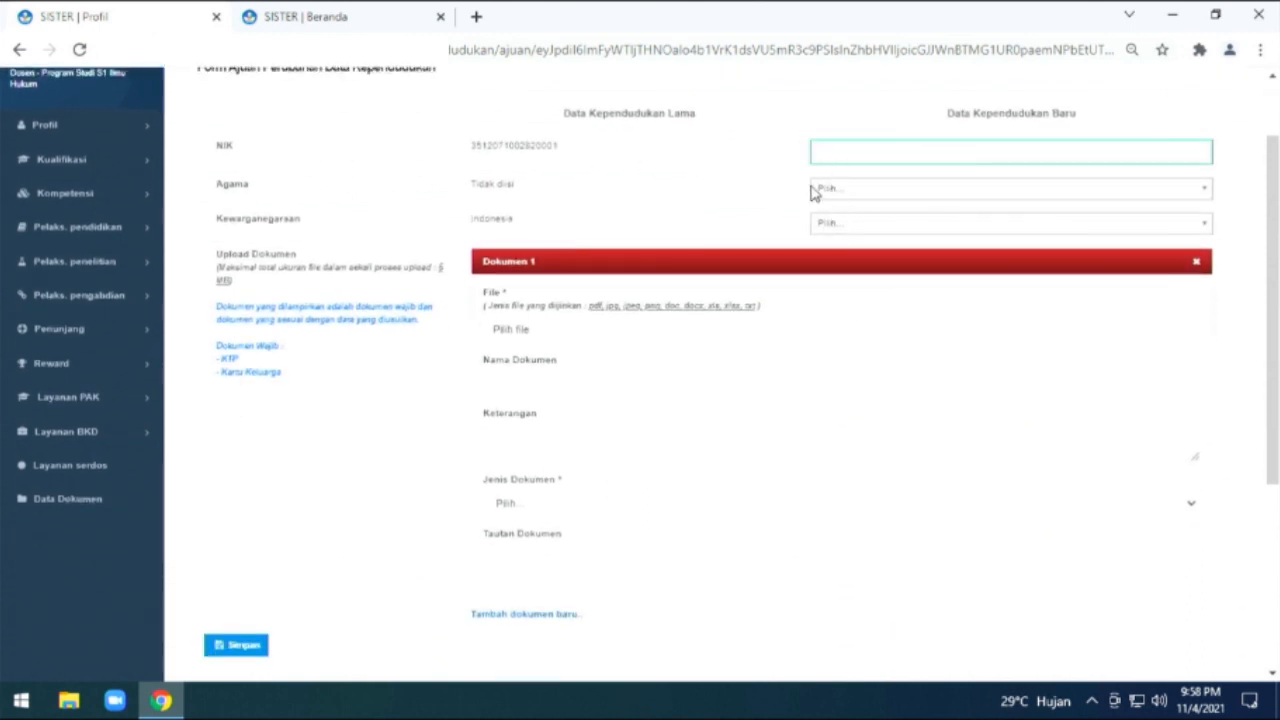
pyautogui.click(812, 190)
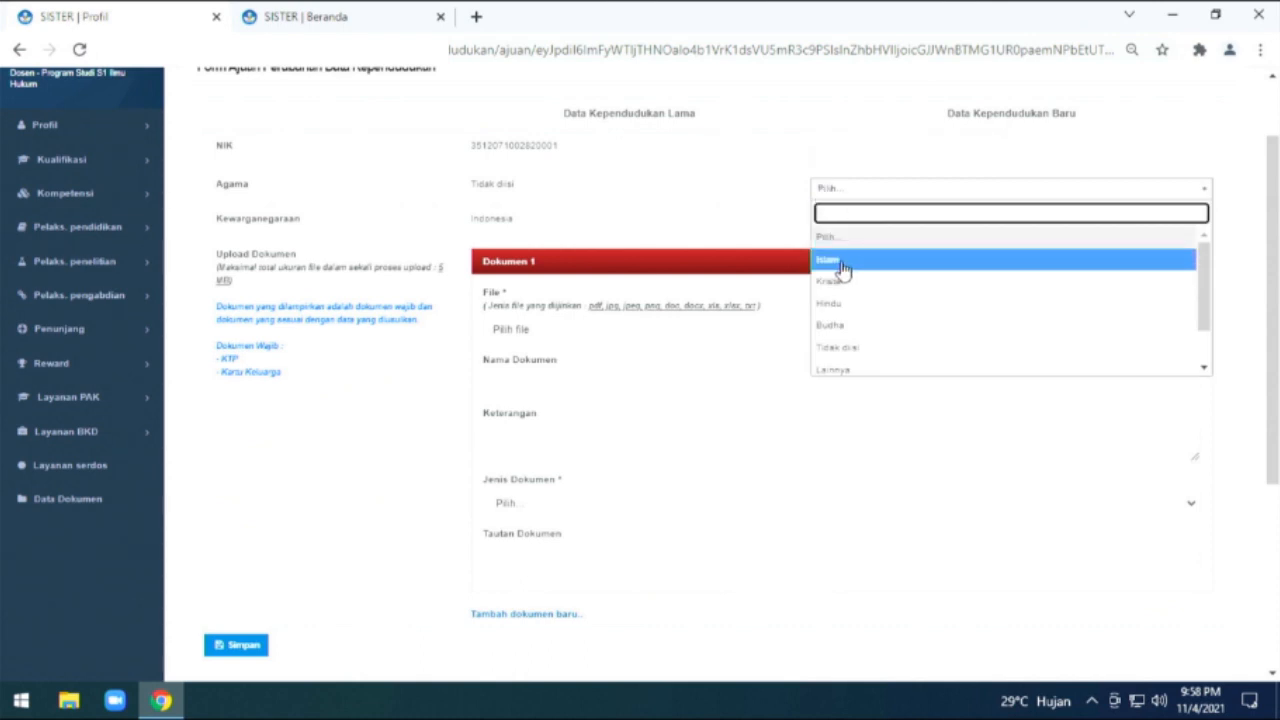
pyautogui.click(691, 223)
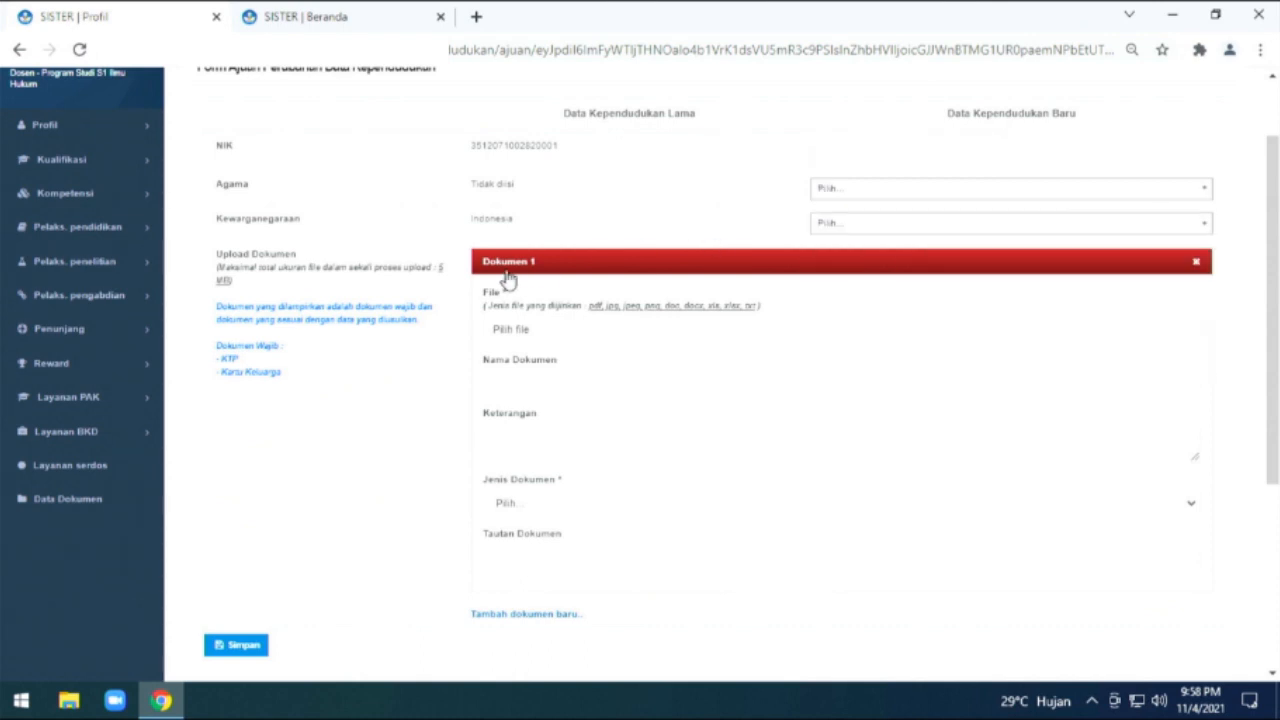
pyautogui.click(858, 232)
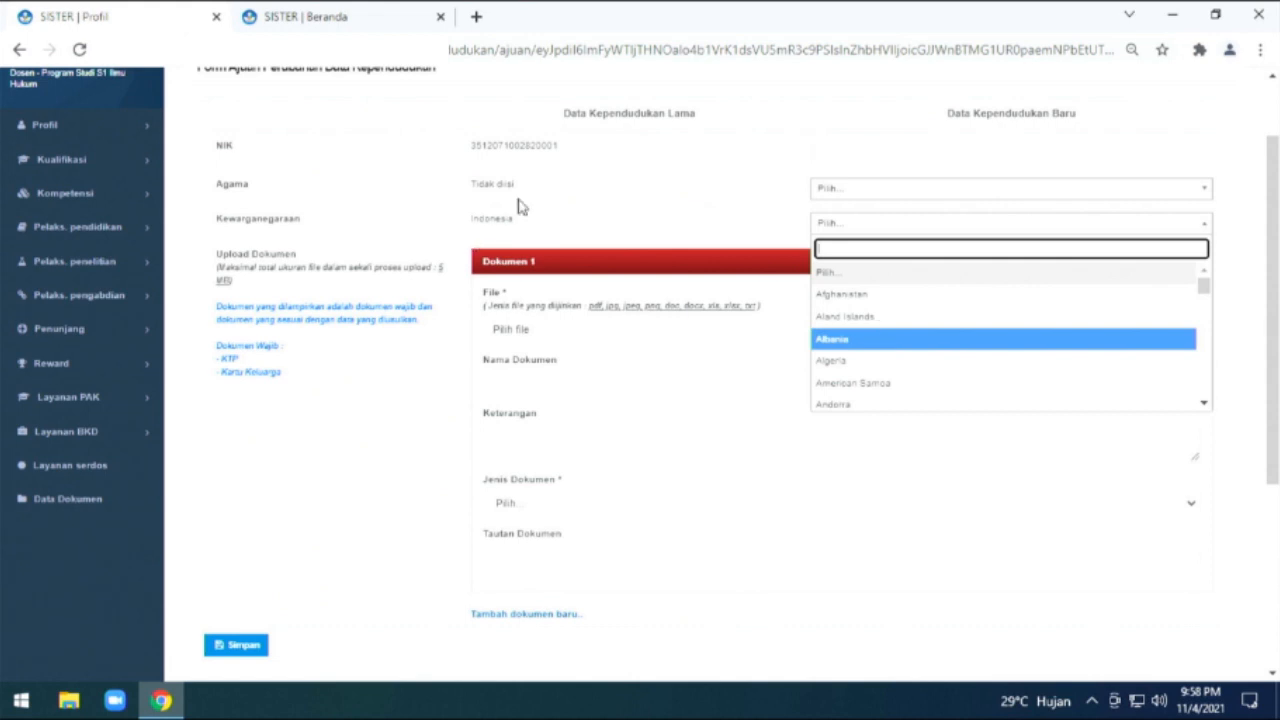
pyautogui.click(605, 185)
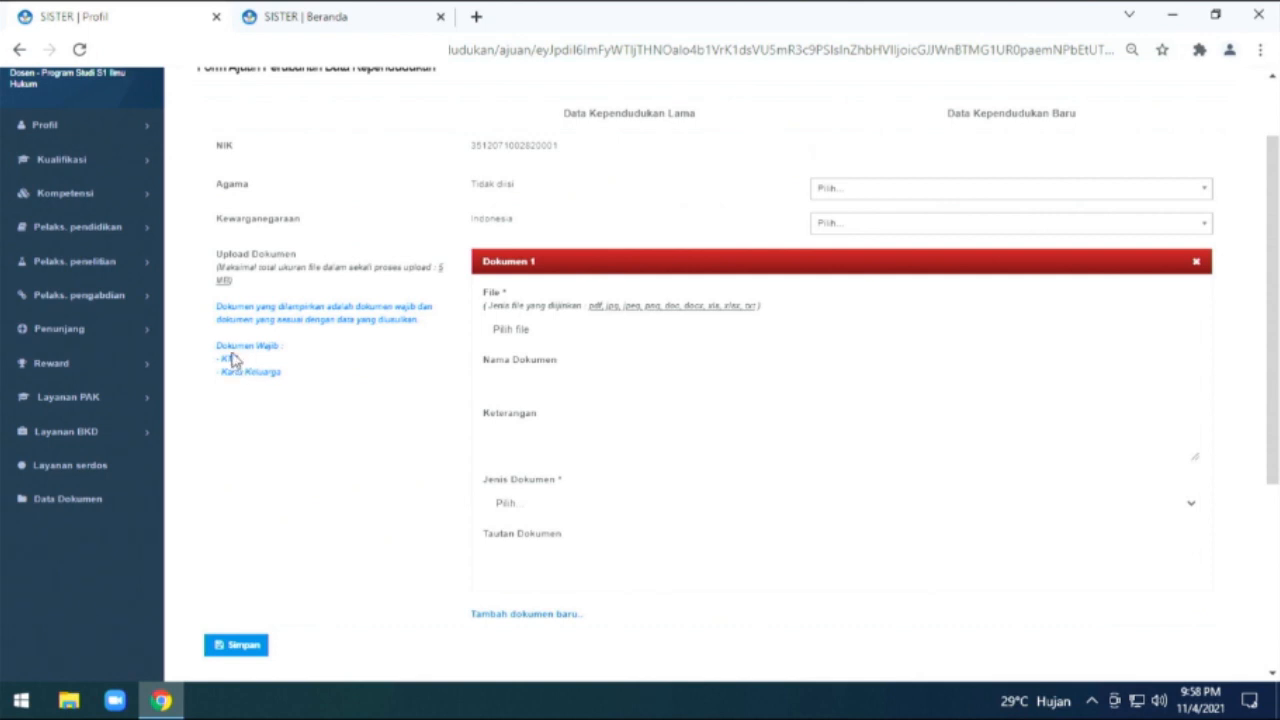
# - Bring up the file chooser for Dokumen 1 and dismiss it without selecting a file
pyautogui.scroll(-1, 232, 360)
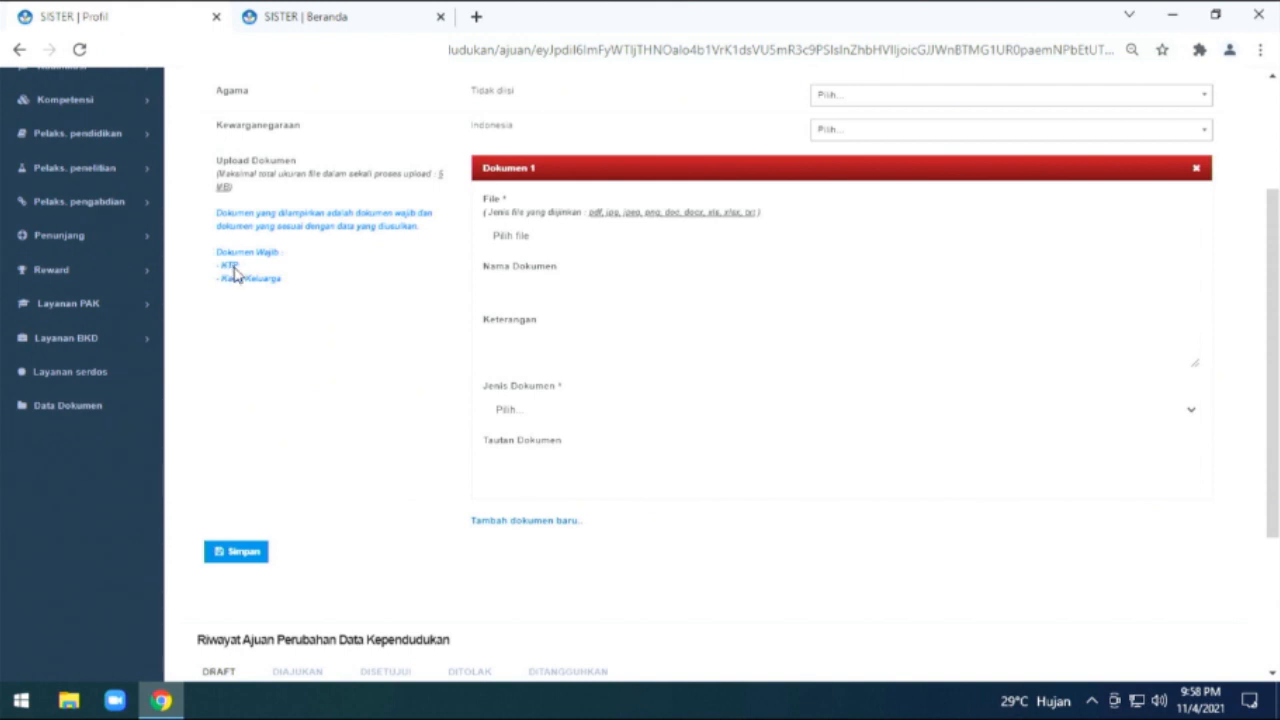
pyautogui.click(519, 247)
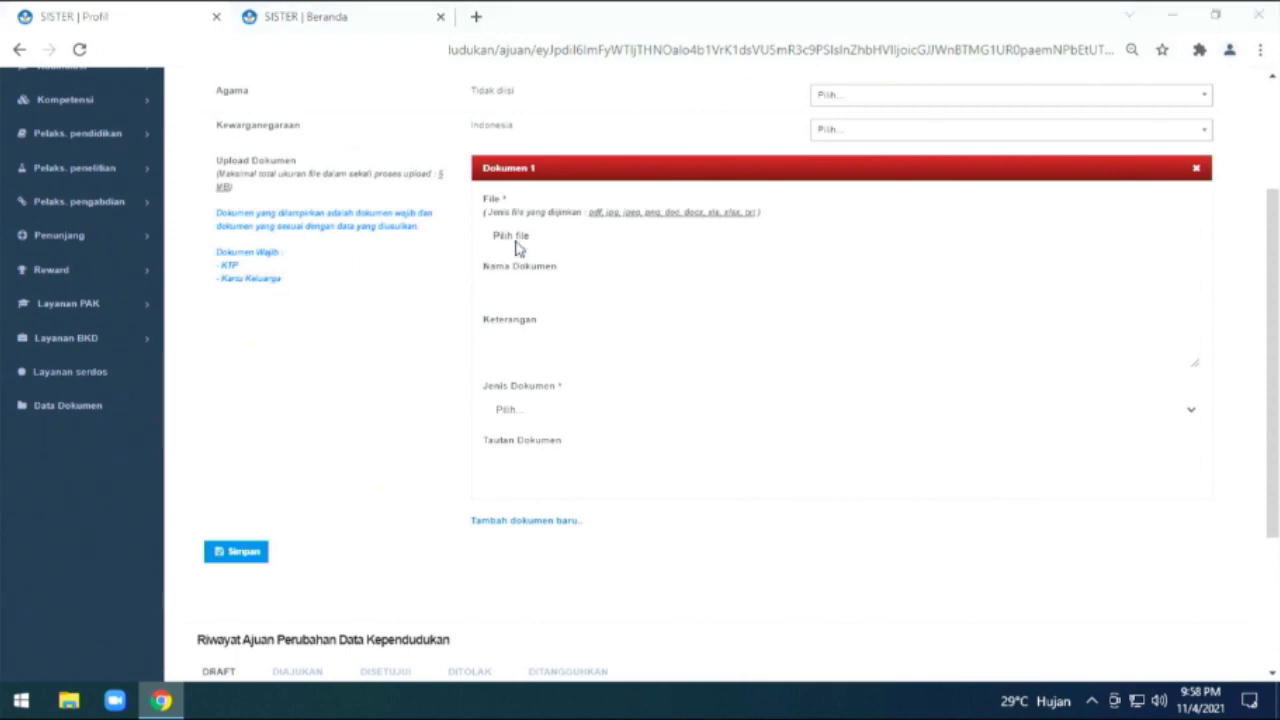
pyautogui.click(571, 418)
pyautogui.click(542, 248)
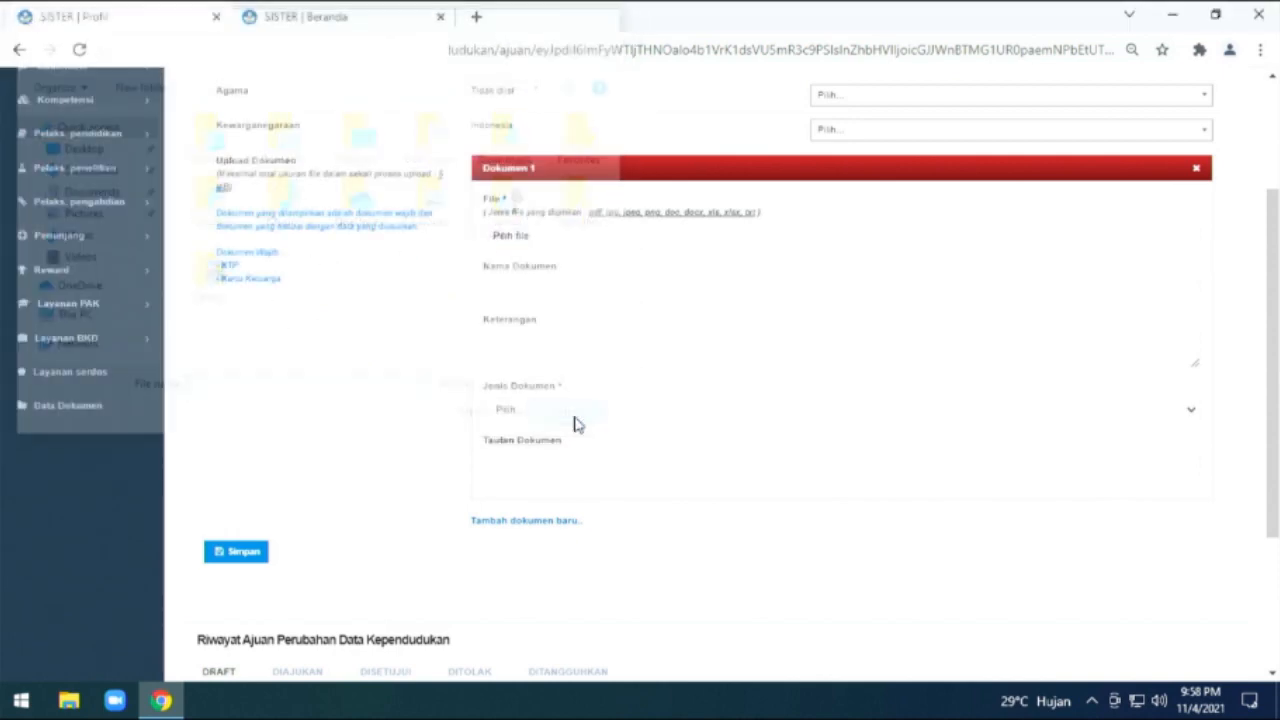
# - Name Dokumen 1 "ktp" and set its Jenis Dokumen to KTP
pyautogui.click(530, 291)
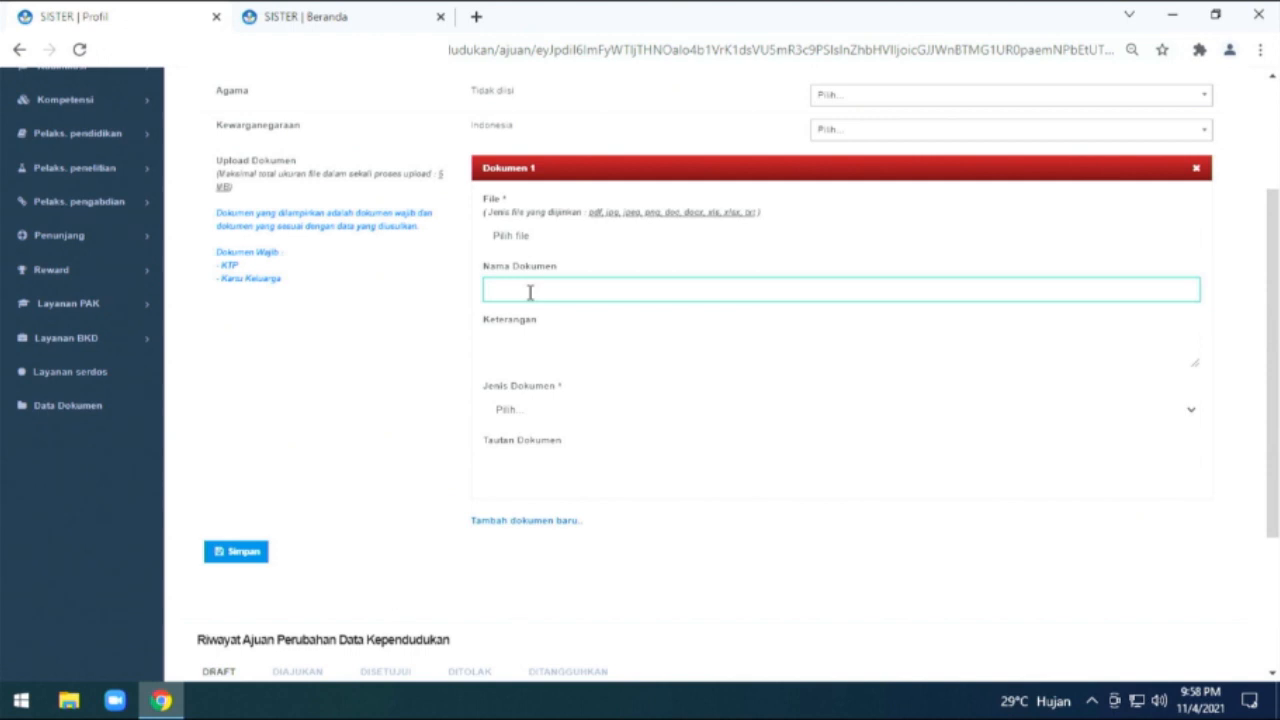
pyautogui.click(531, 345)
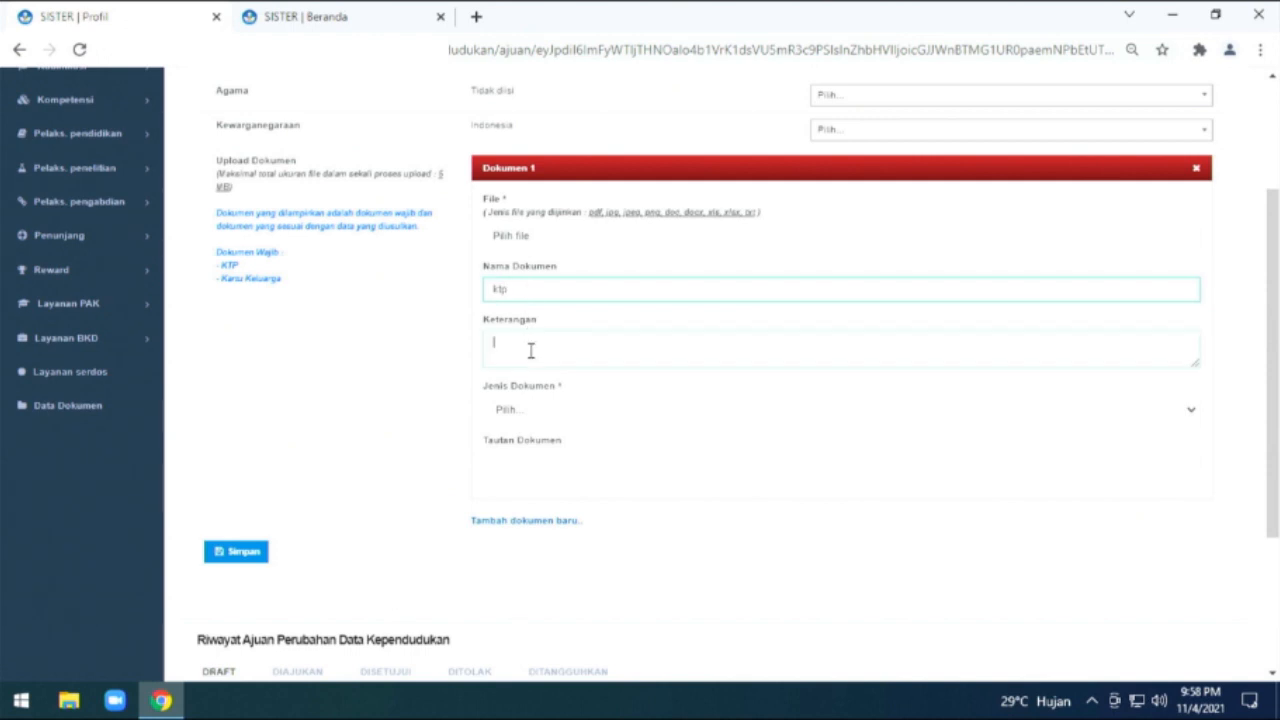
pyautogui.click(545, 413)
pyautogui.click(538, 445)
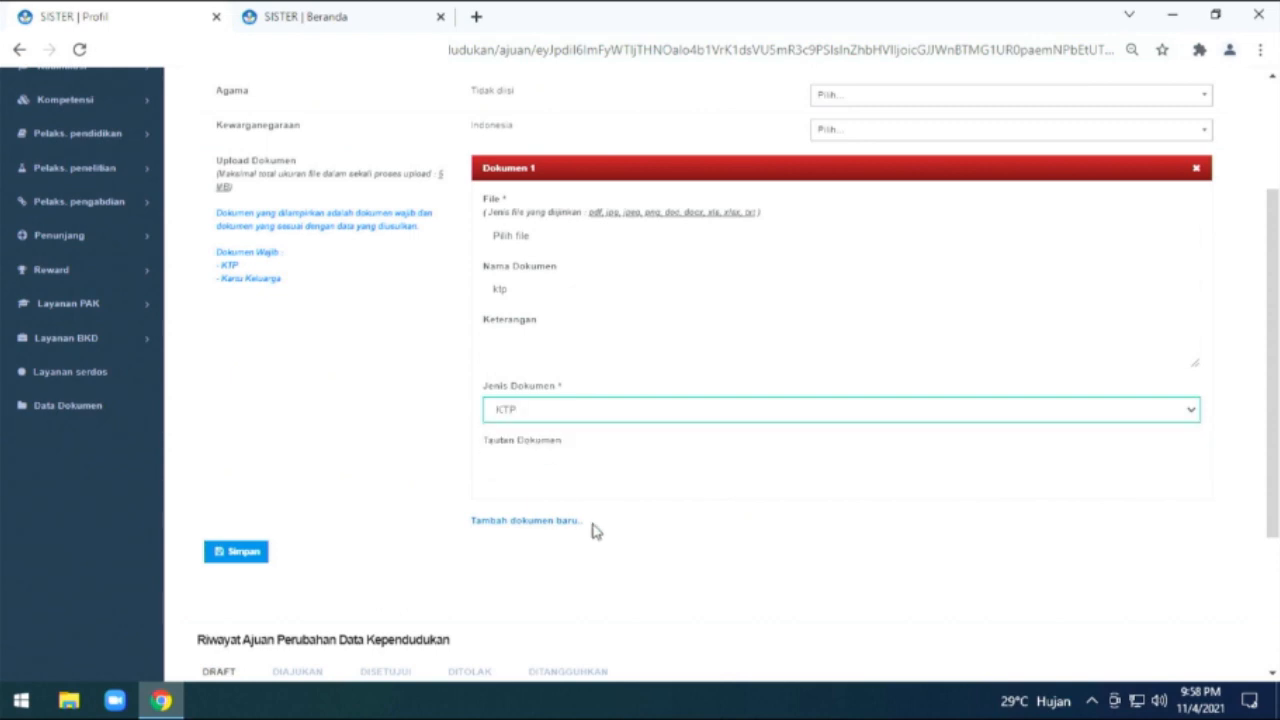
# - Add a second document entry to the Kependudukan form and expand Dokumen 2
pyautogui.scroll(-1, 597, 520)
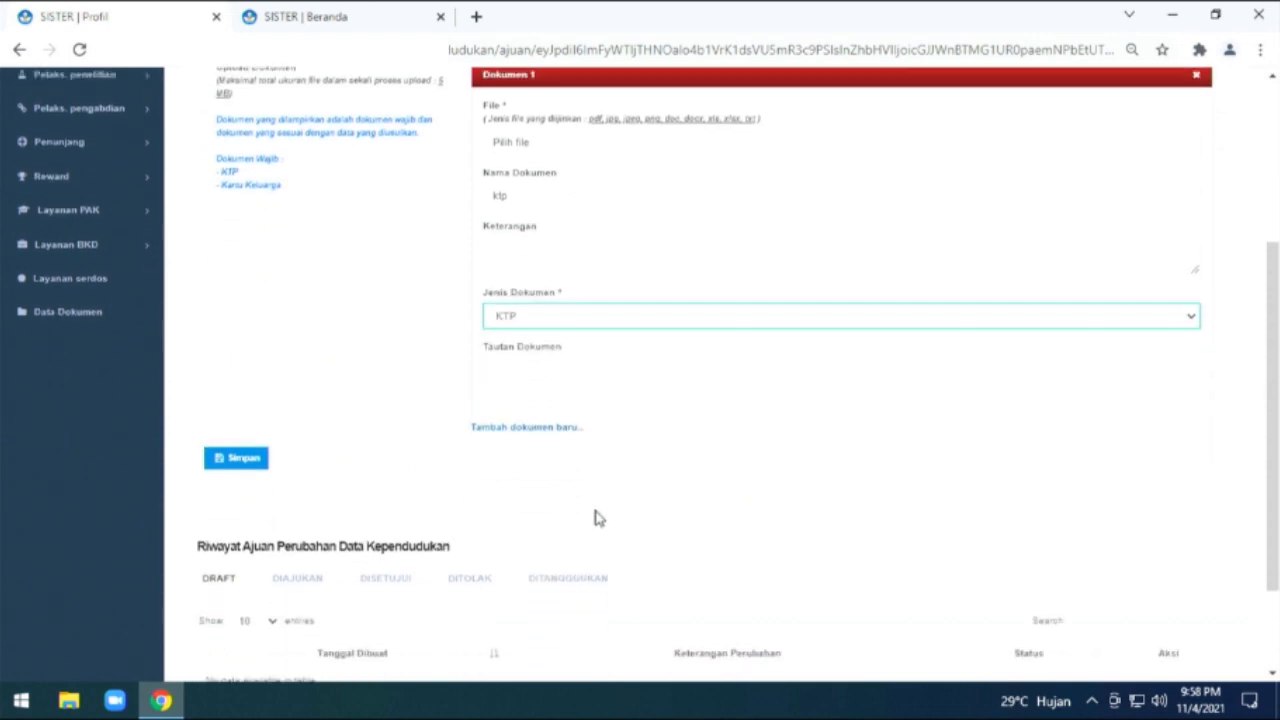
pyautogui.click(518, 428)
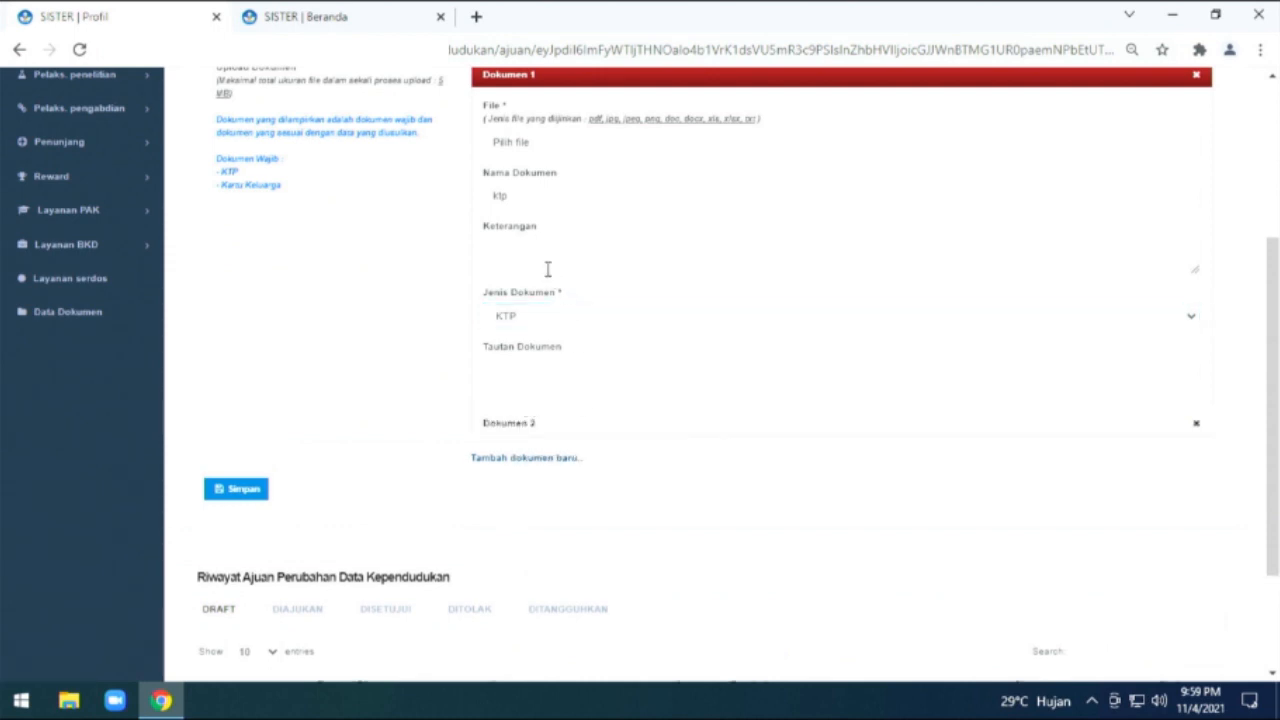
pyautogui.click(517, 432)
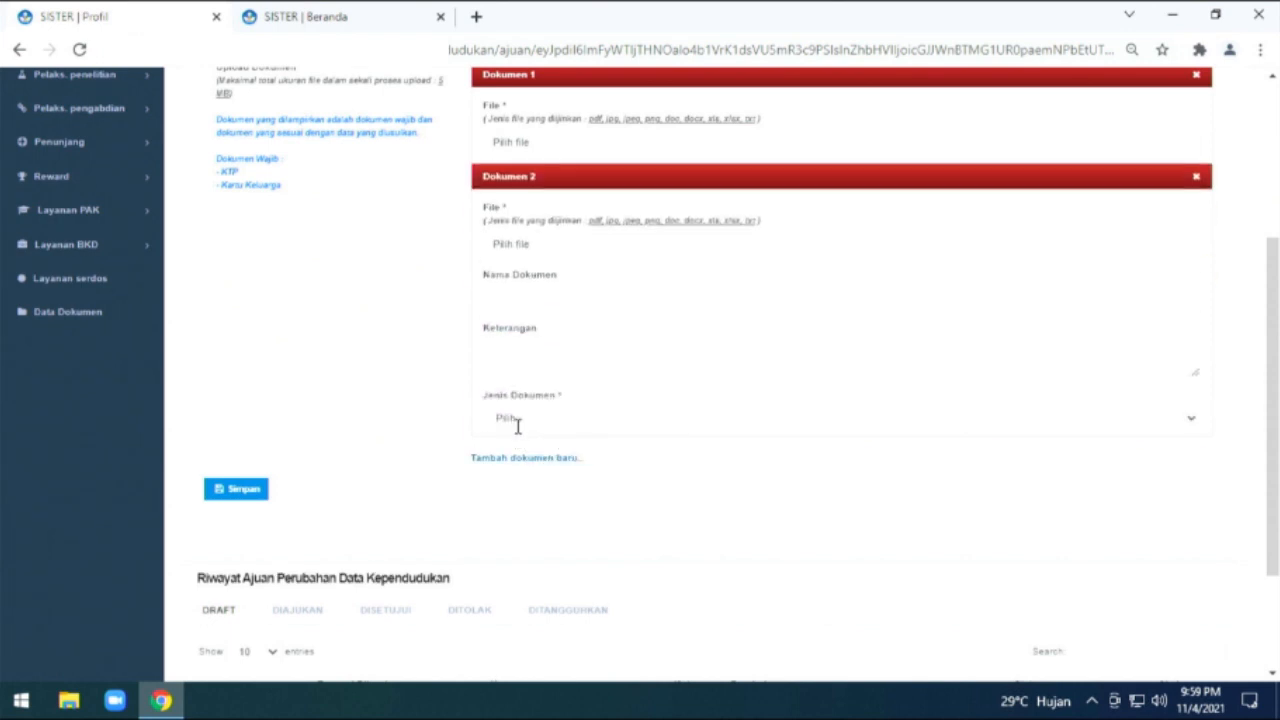
# - Bring up the file chooser for Dokumen 2 and dismiss it without selecting a file
pyautogui.scroll(2, 534, 263)
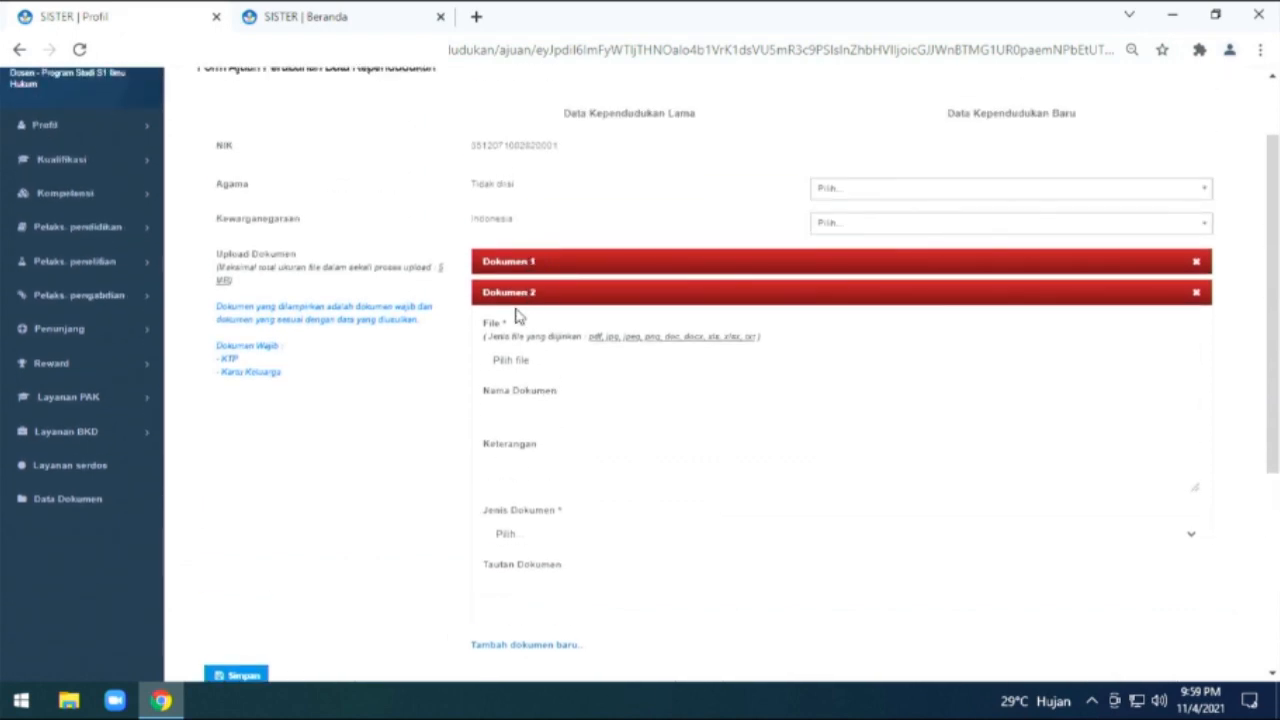
pyautogui.click(530, 373)
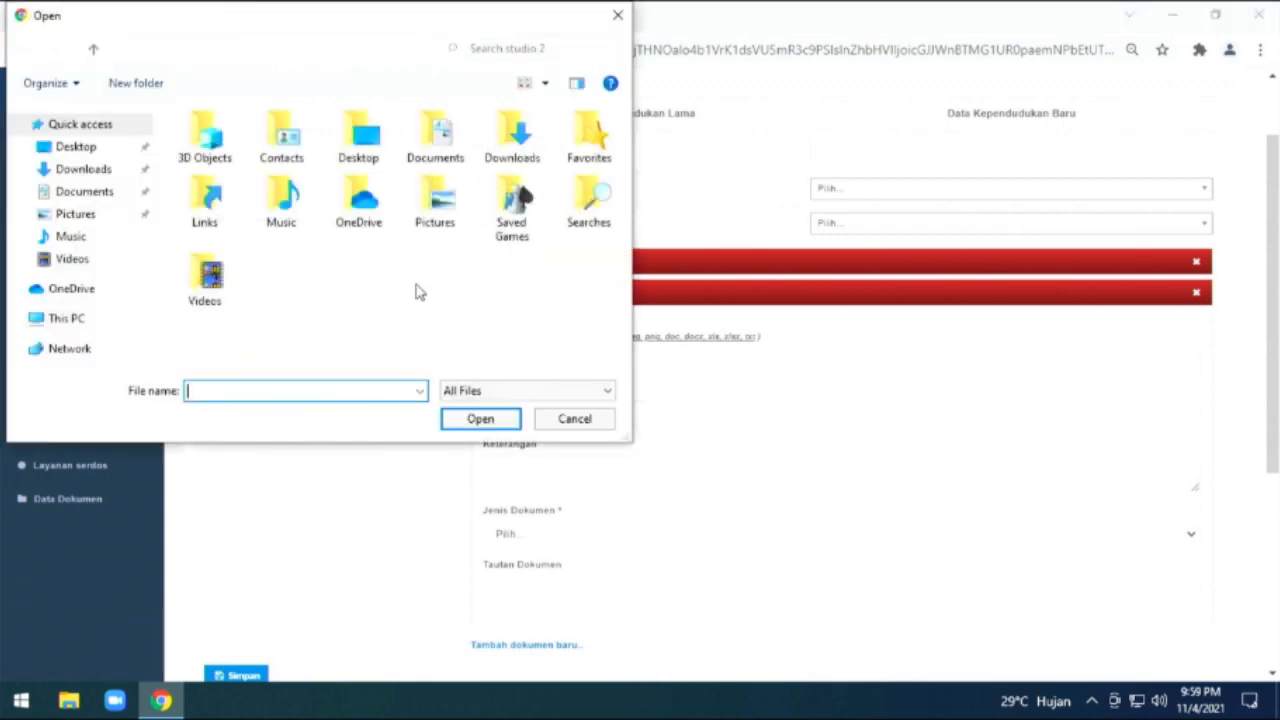
pyautogui.click(548, 425)
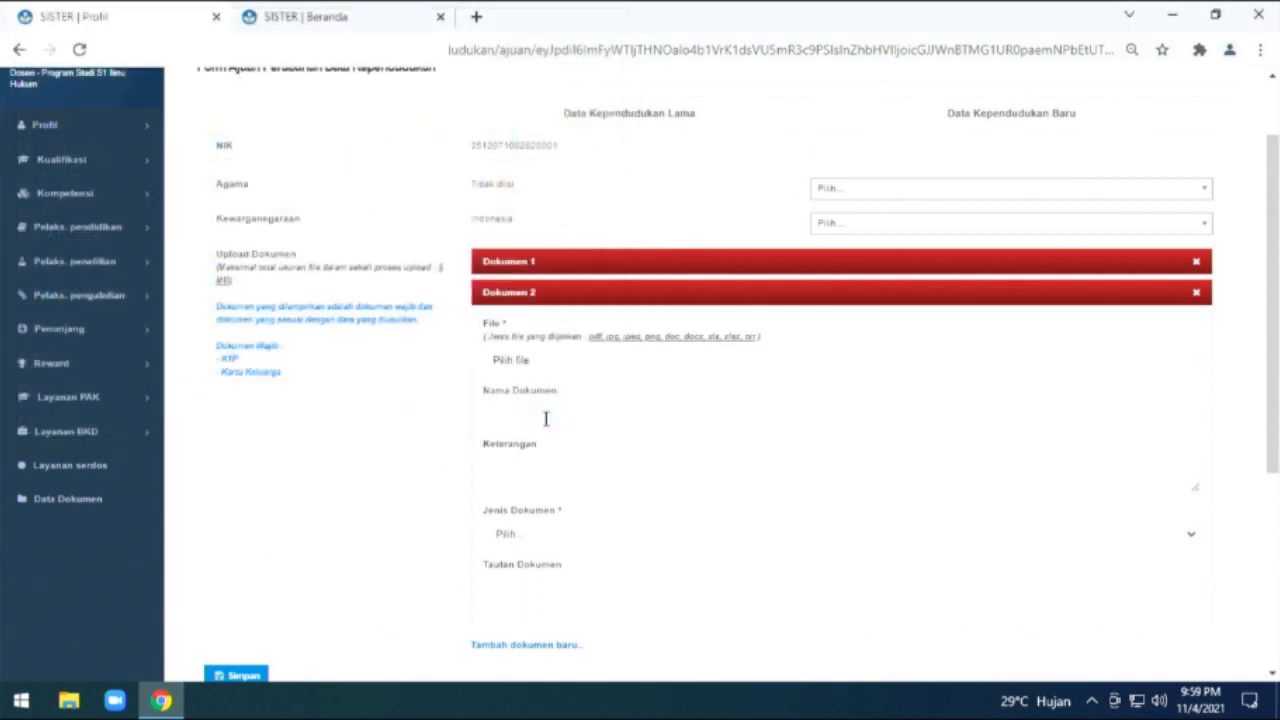
# - Name Dokumen 2 "kartu keluarga" and set its Jenis Dokumen to Kartu Keluarga
pyautogui.click(530, 418)
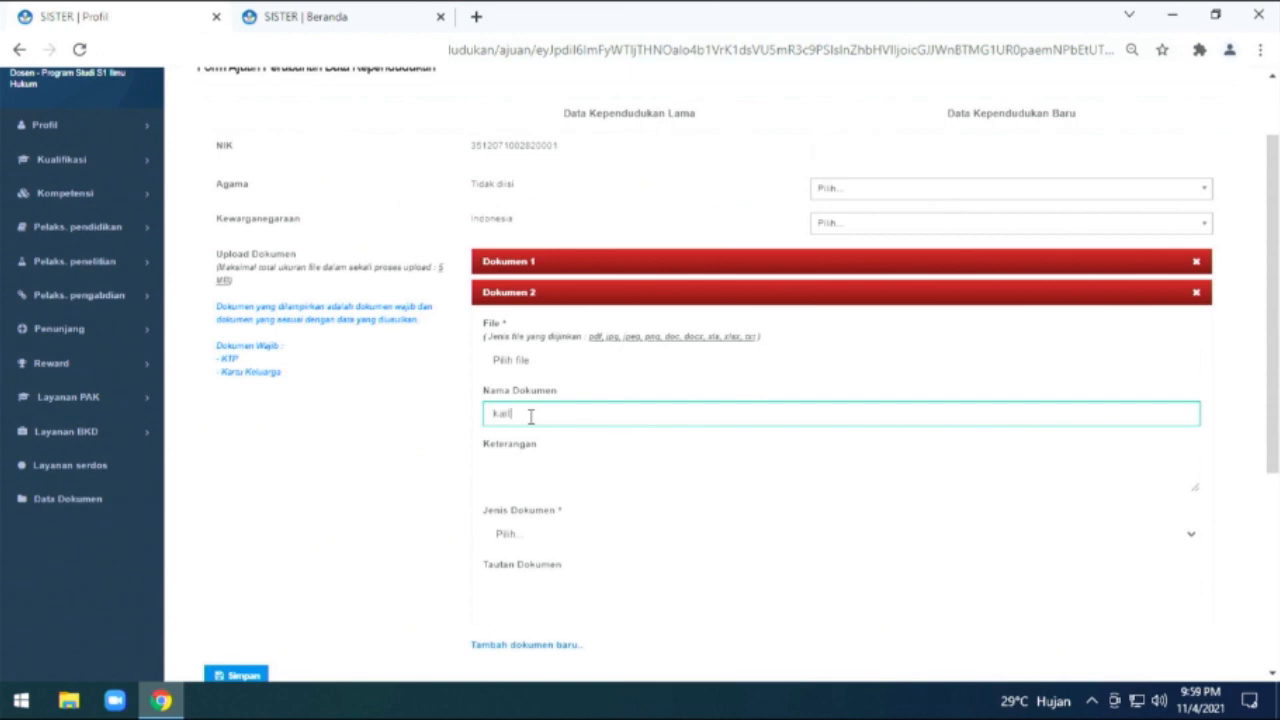
pyautogui.press('BackSpace')
pyautogui.press('BackSpace')
pyautogui.write('k')
pyautogui.moveTo(573, 418); pyautogui.dragTo(486, 432)
pyautogui.click(497, 464)
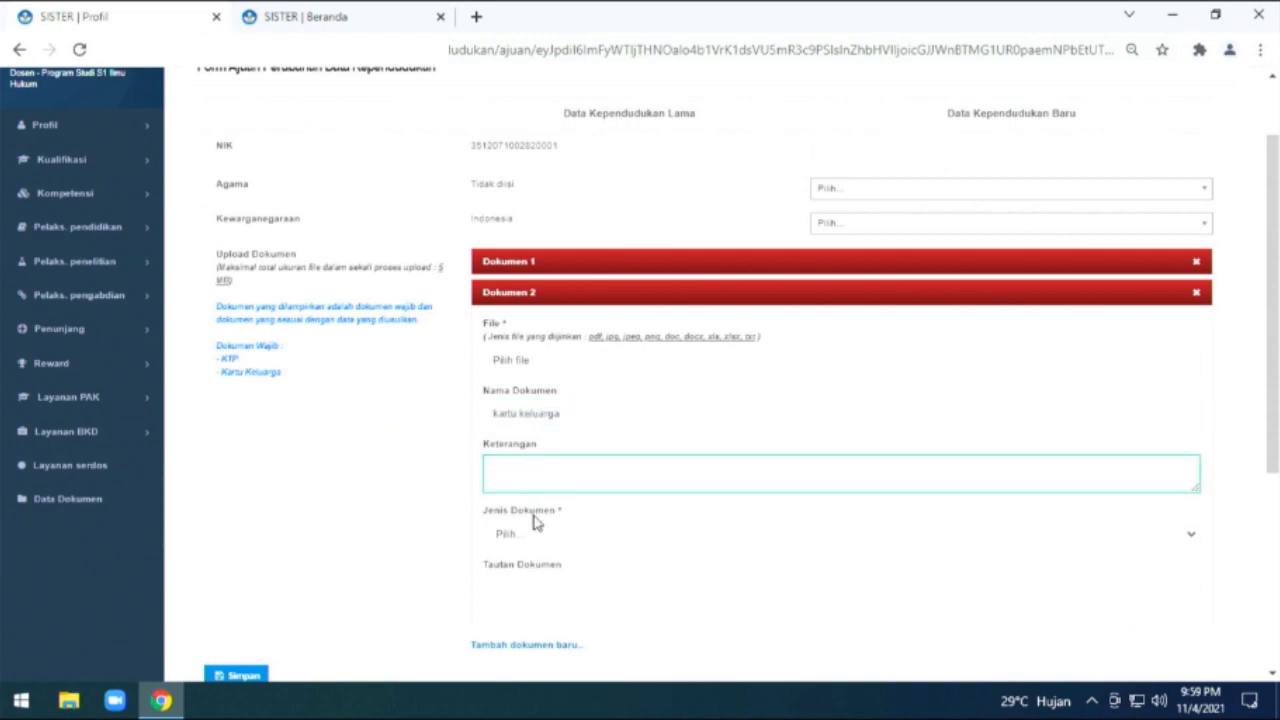
pyautogui.click(541, 540)
pyautogui.click(541, 593)
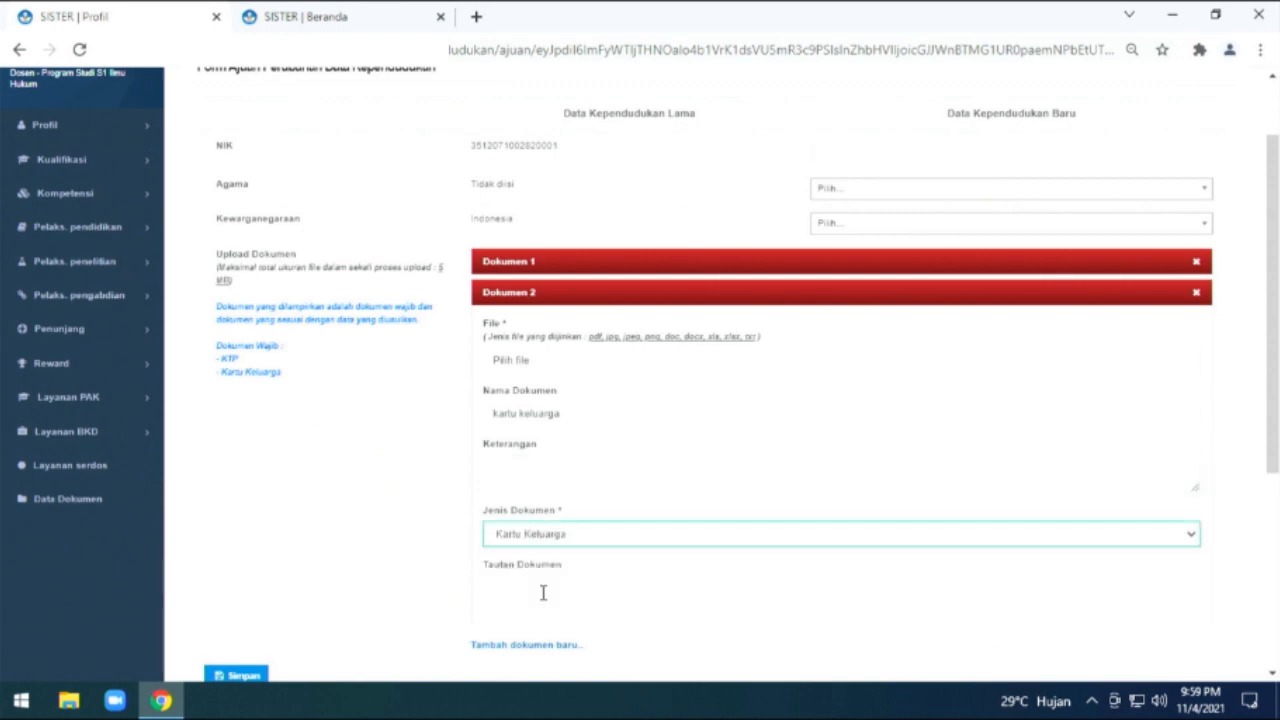
# - Try to save the Kependudukan change request with both document entries and dismiss the alert
pyautogui.scroll(-1, 540, 592)
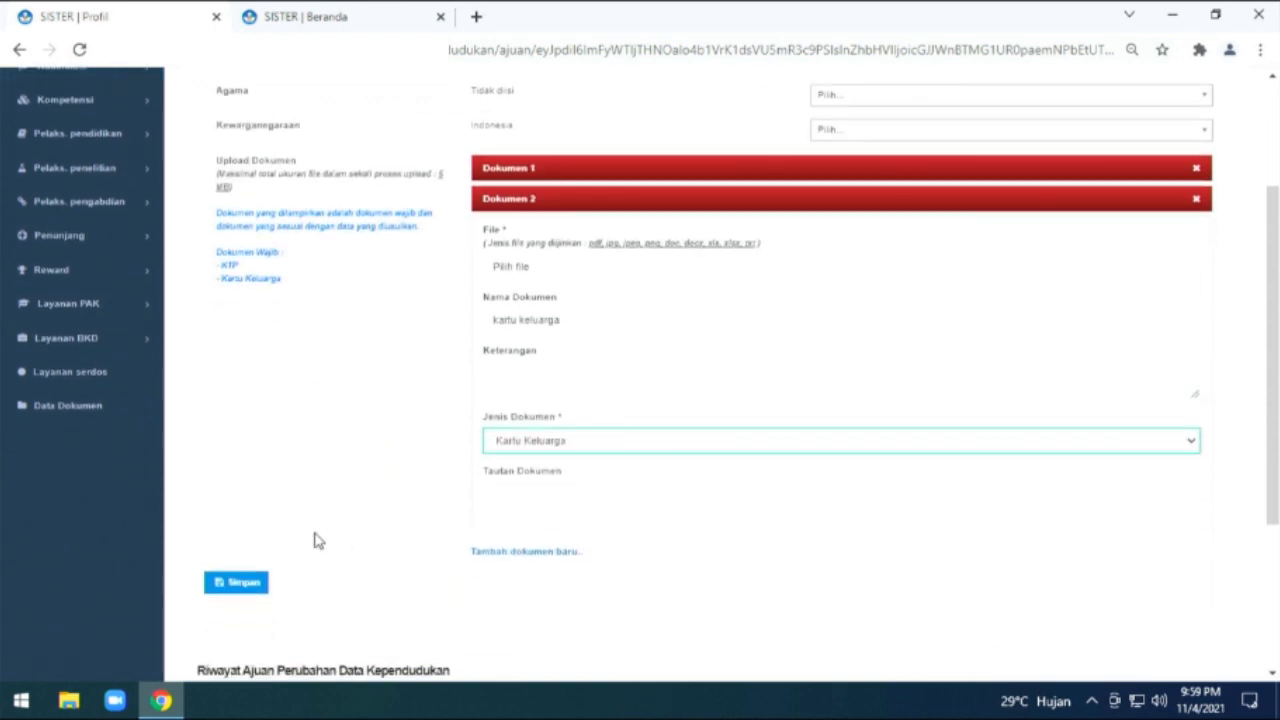
pyautogui.click(252, 587)
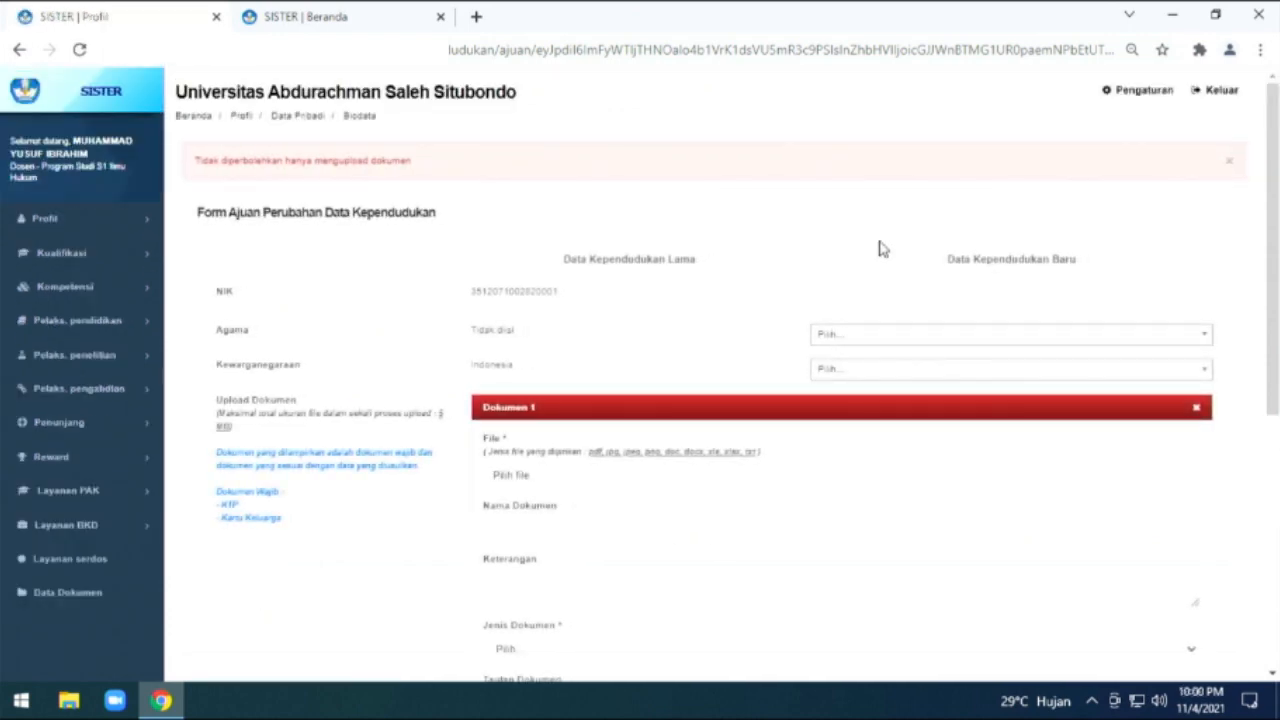
pyautogui.click(1230, 168)
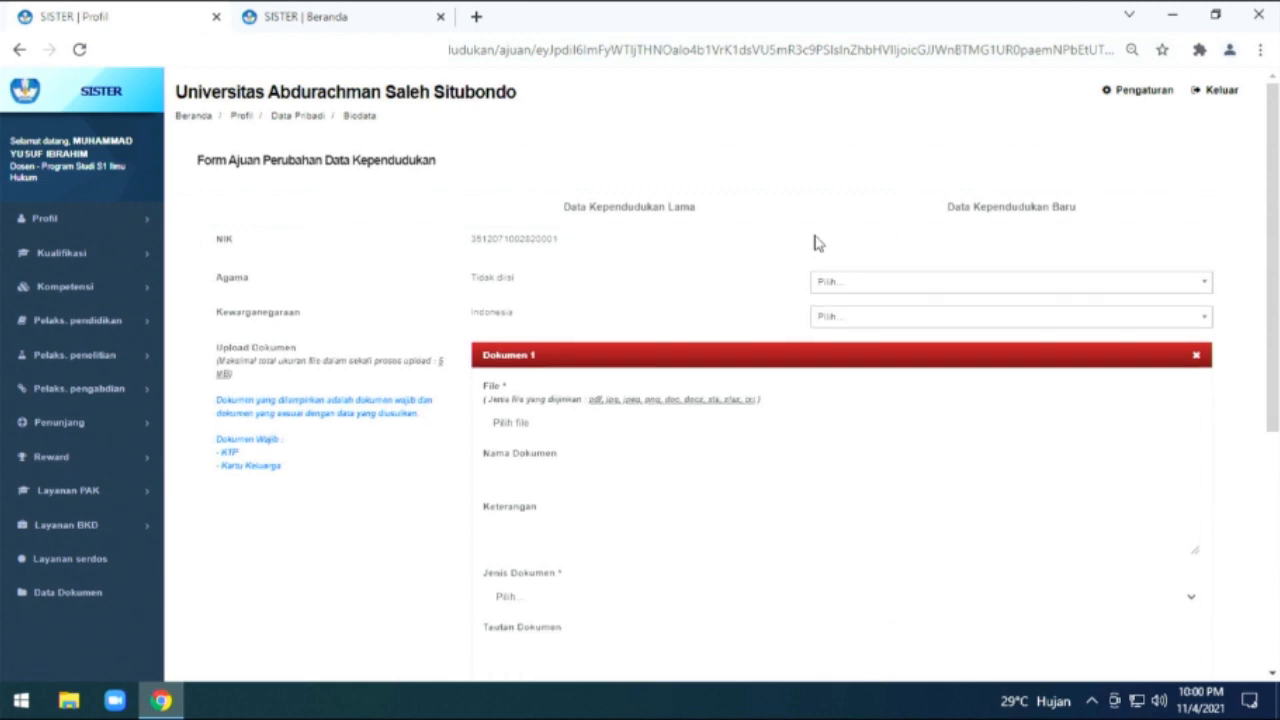
# - Examine the change request history and its status categories beneath the Kependudukan form
pyautogui.scroll(-3, 751, 386)
pyautogui.scroll(-2, 312, 486)
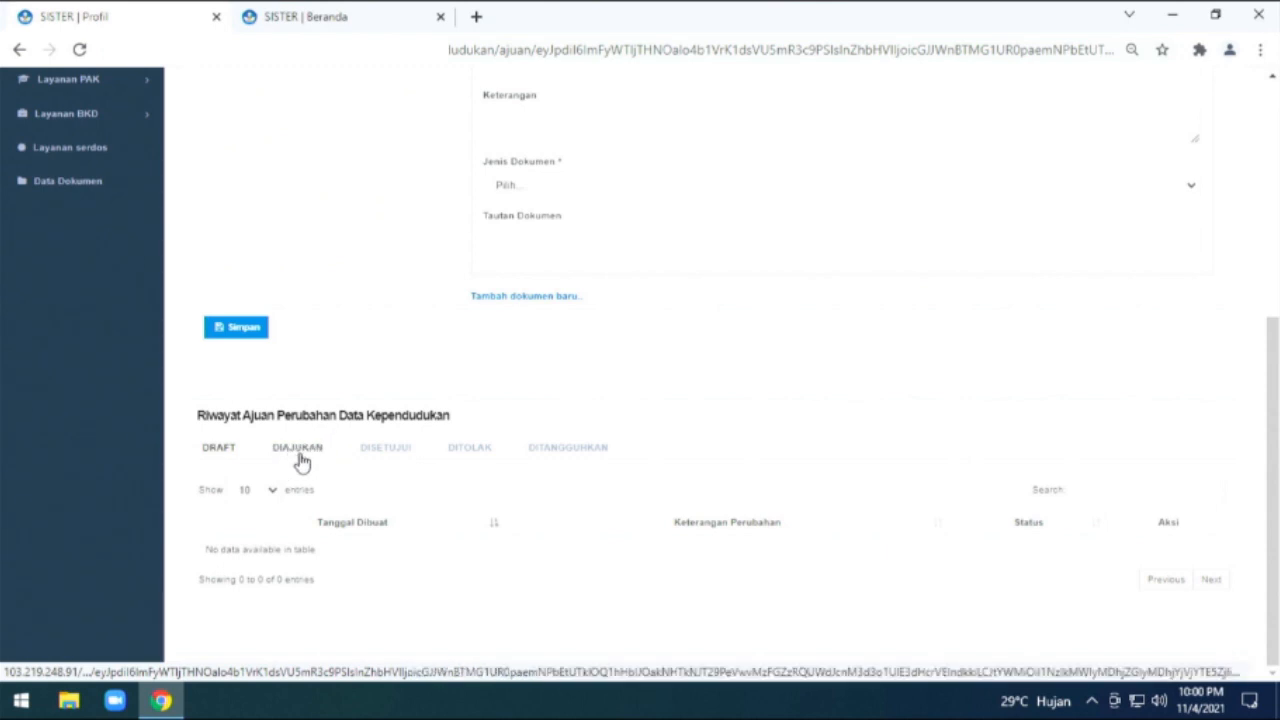
pyautogui.scroll(5, 390, 491)
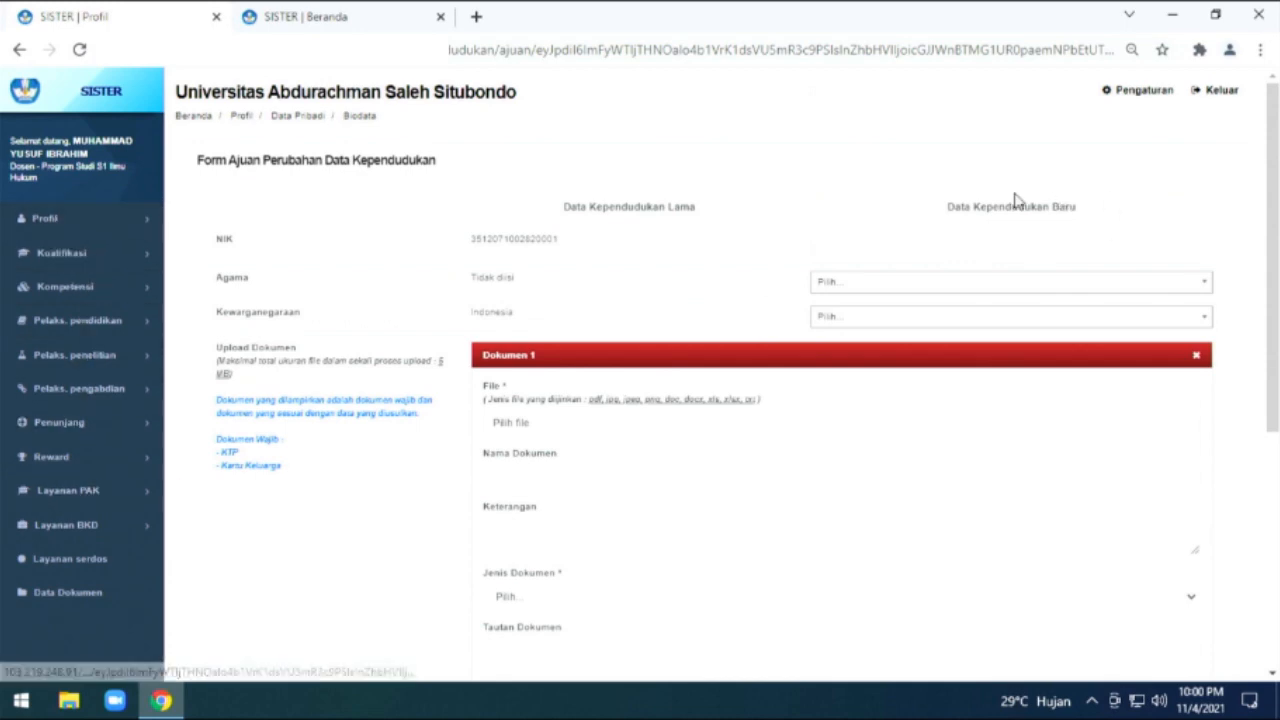
# - Return to the Data Pribadi page and open the change request form for the Kependudukan section again
pyautogui.click(63, 219)
pyautogui.click(90, 248)
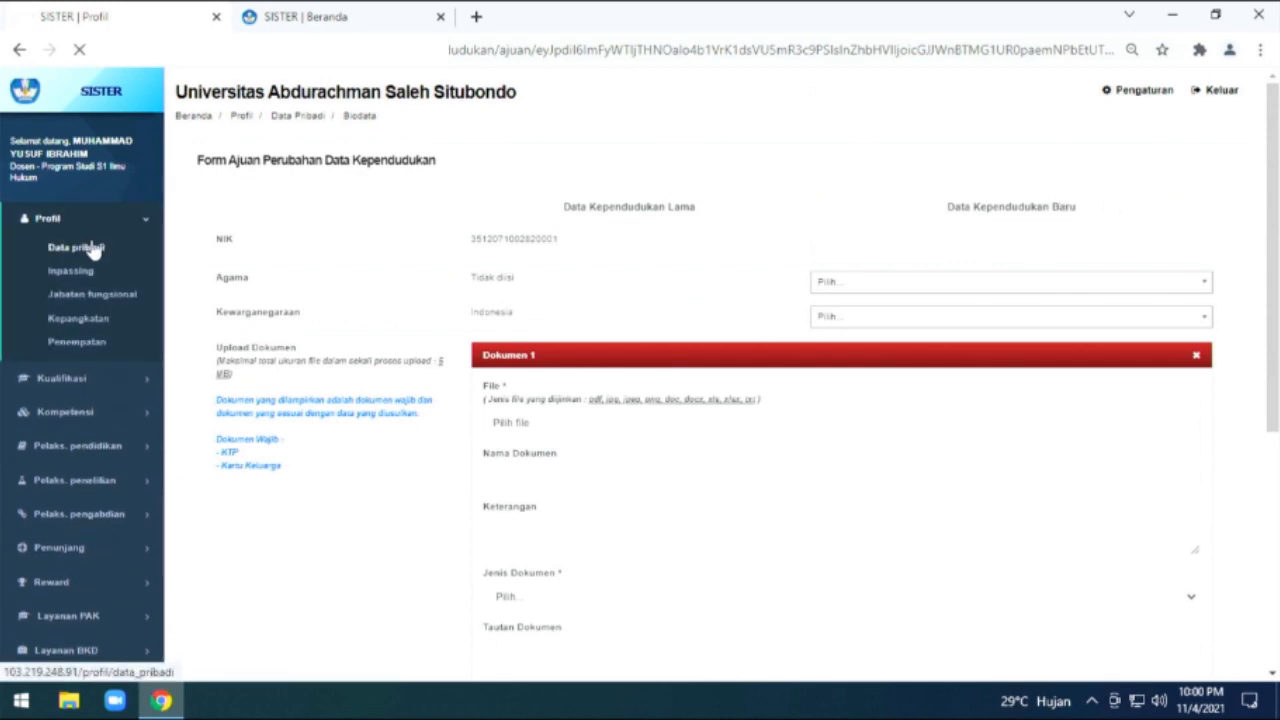
pyautogui.scroll(-3, 620, 334)
pyautogui.scroll(3, 629, 334)
pyautogui.scroll(-4, 609, 406)
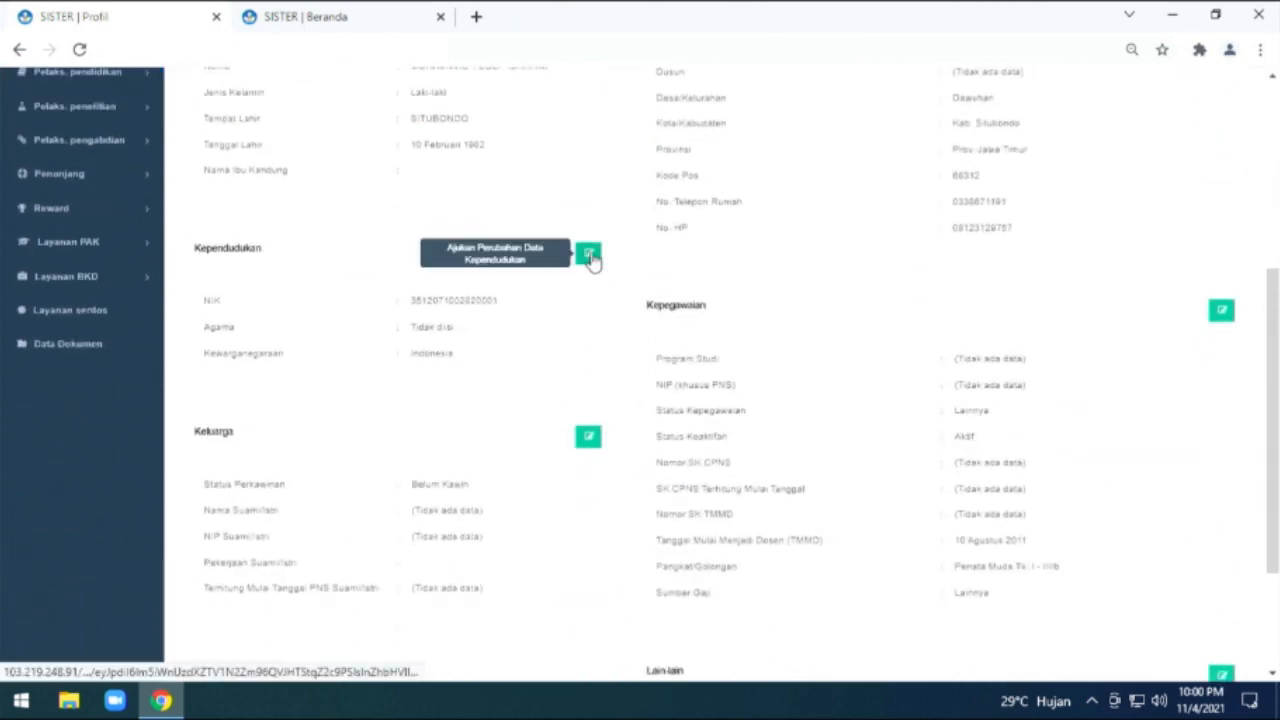
pyautogui.scroll(-1, 575, 380)
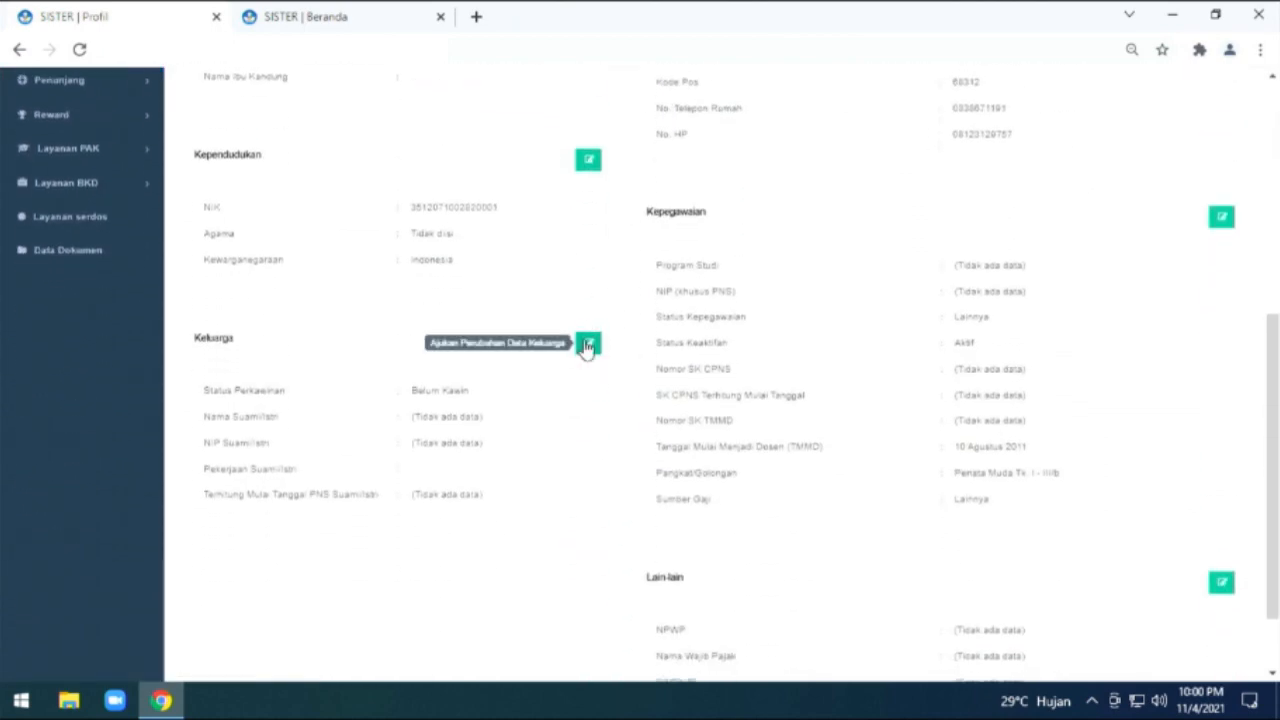
pyautogui.click(588, 160)
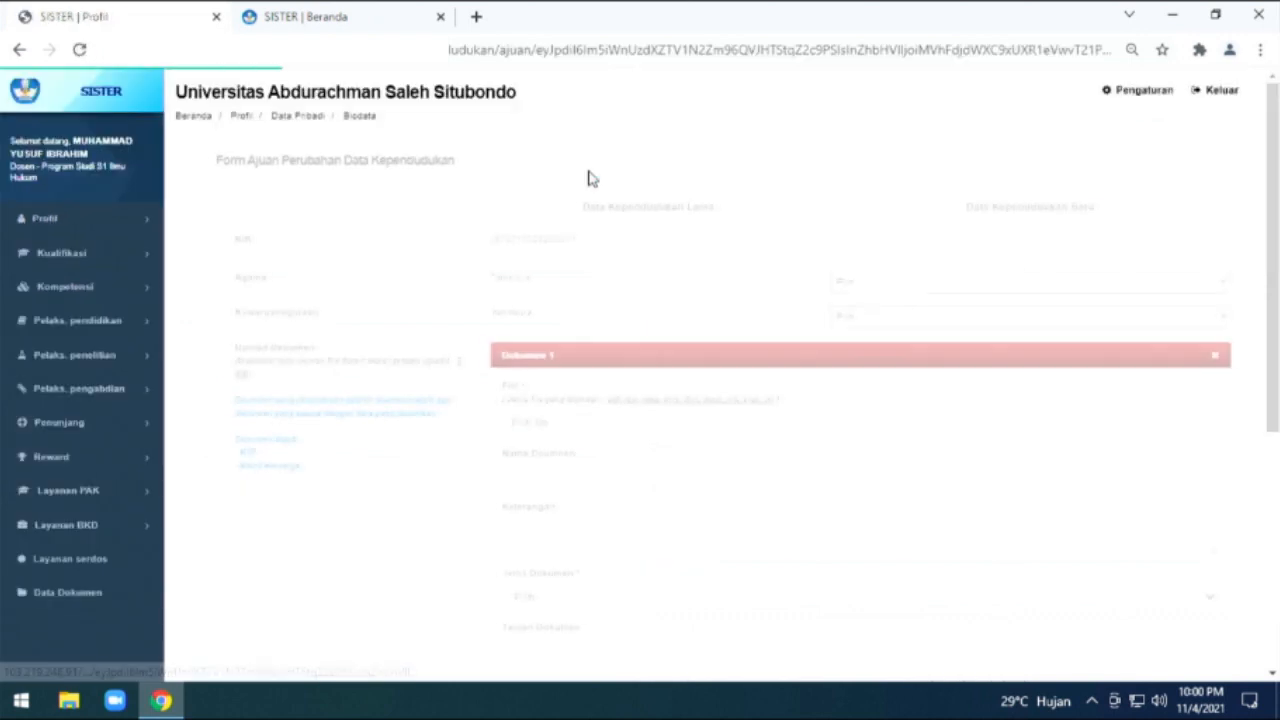
# - Show the Disetujui requests in the Kependudukan change request history
pyautogui.scroll(-4, 914, 366)
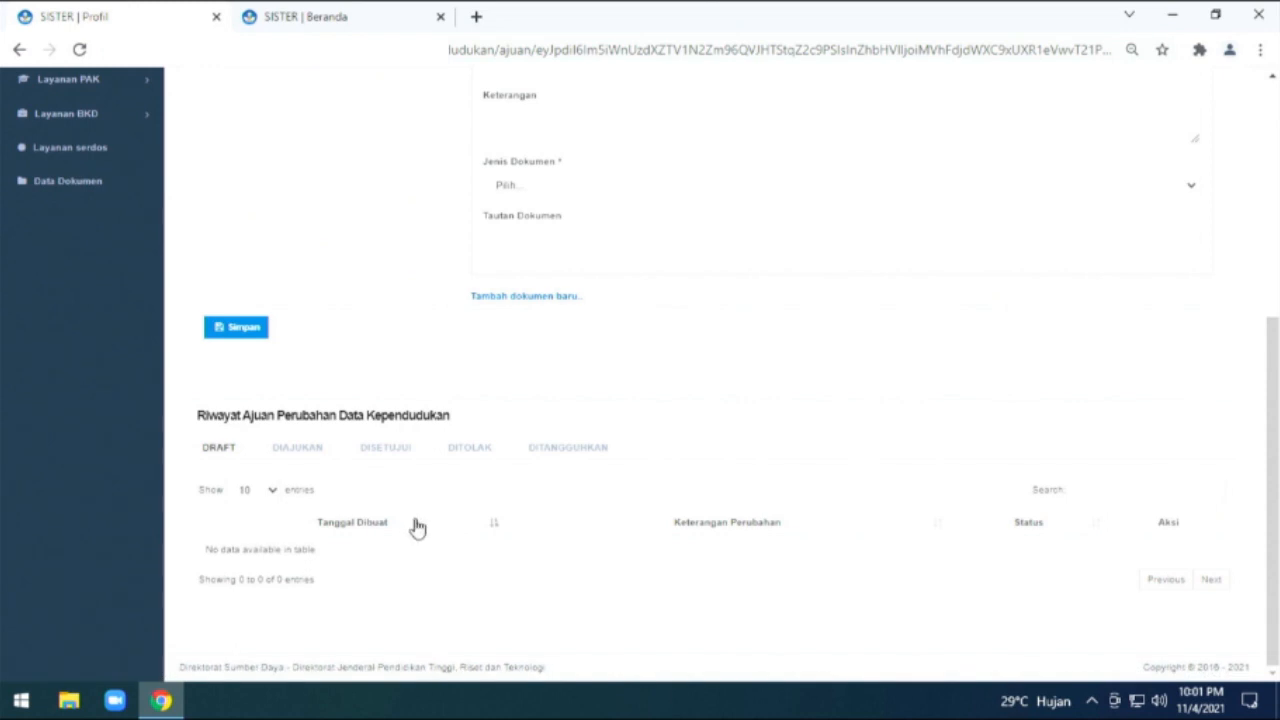
pyautogui.click(386, 455)
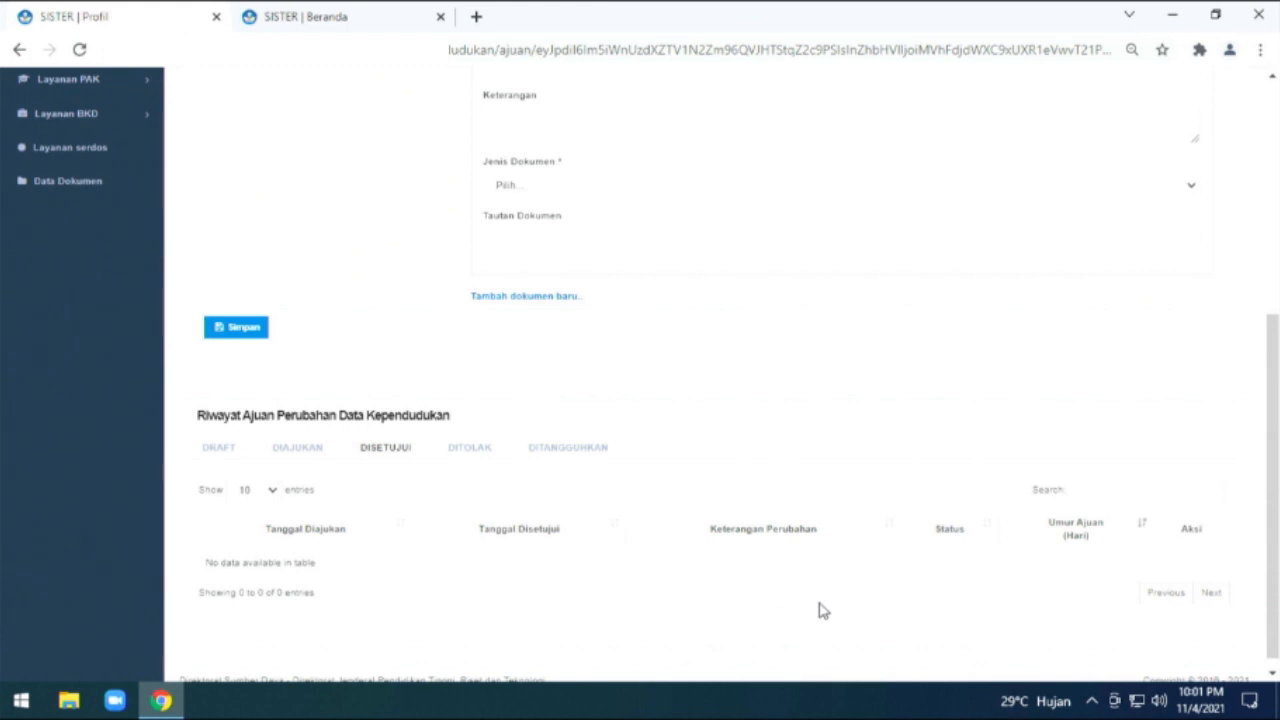
pyautogui.scroll(5, 820, 605)
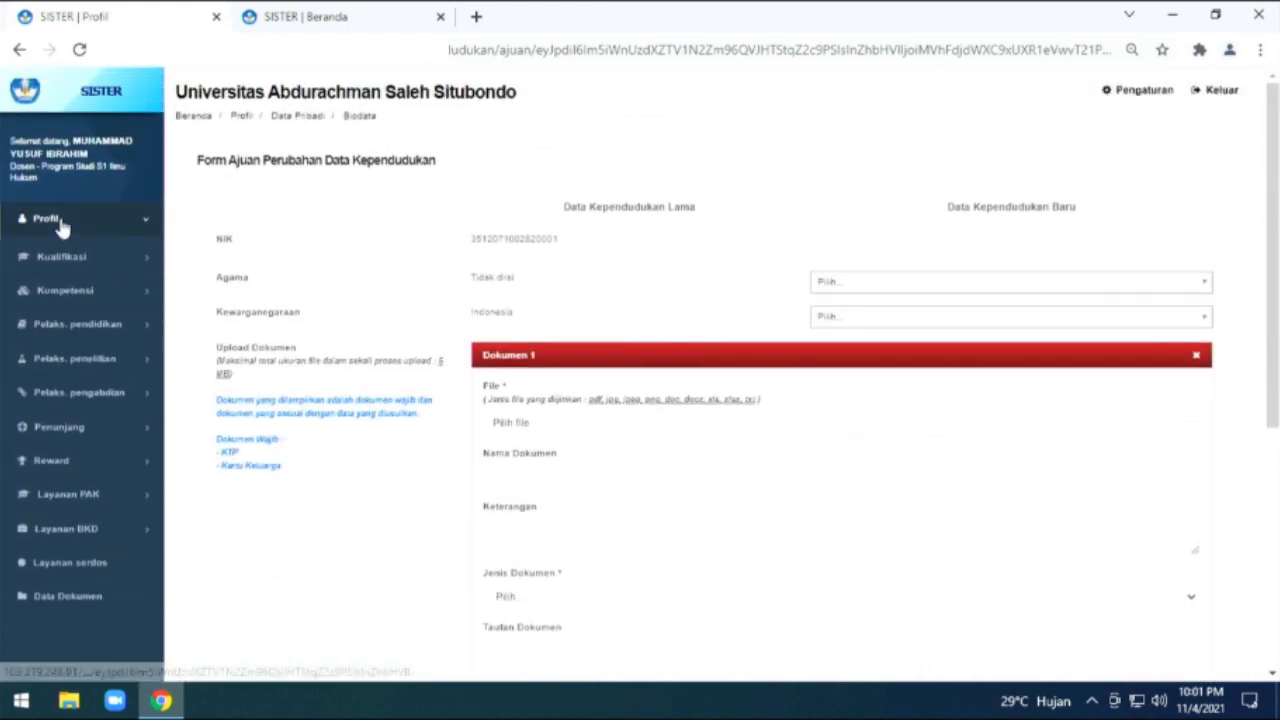
# - Return to the Data Pribadi page and open the change request form for the Alamat dan Kontak section
pyautogui.click(30, 220)
pyautogui.click(66, 249)
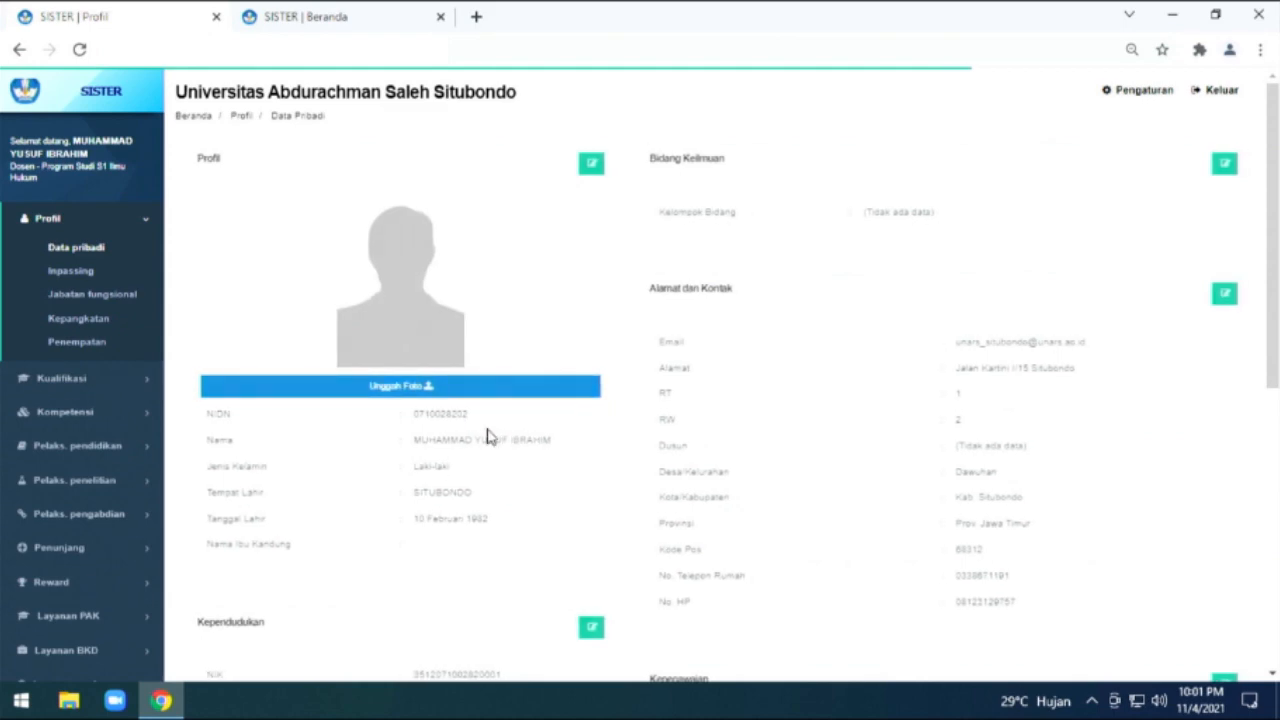
pyautogui.scroll(-2, 490, 438)
pyautogui.scroll(-2, 490, 439)
pyautogui.scroll(4, 1084, 421)
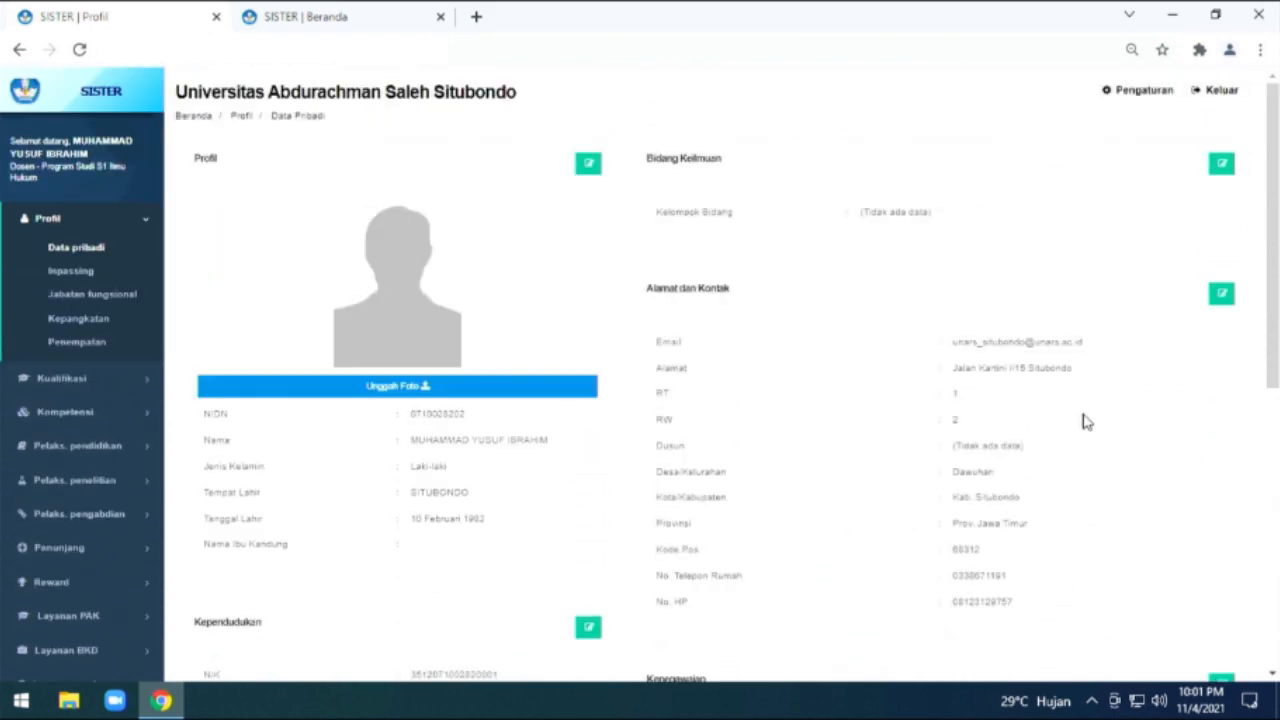
pyautogui.scroll(-3, 397, 411)
pyautogui.scroll(-1, 740, 410)
pyautogui.scroll(3, 1090, 400)
pyautogui.scroll(-1, 737, 229)
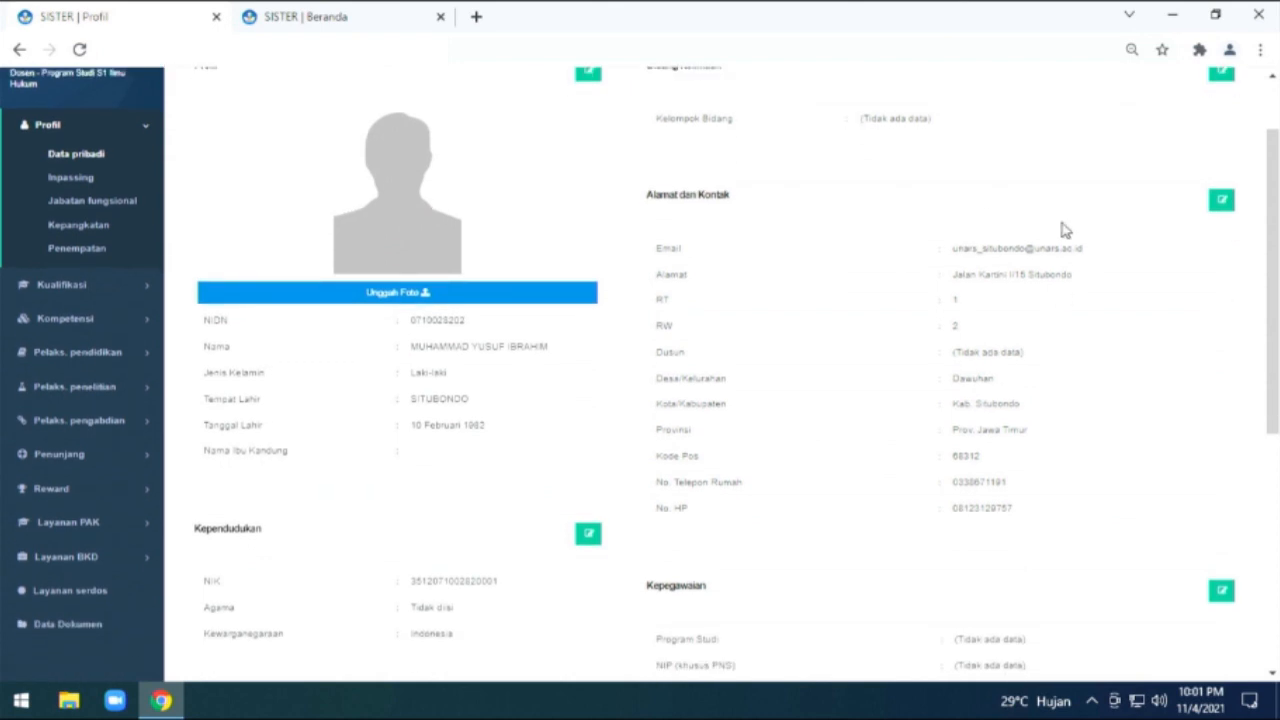
pyautogui.click(1222, 201)
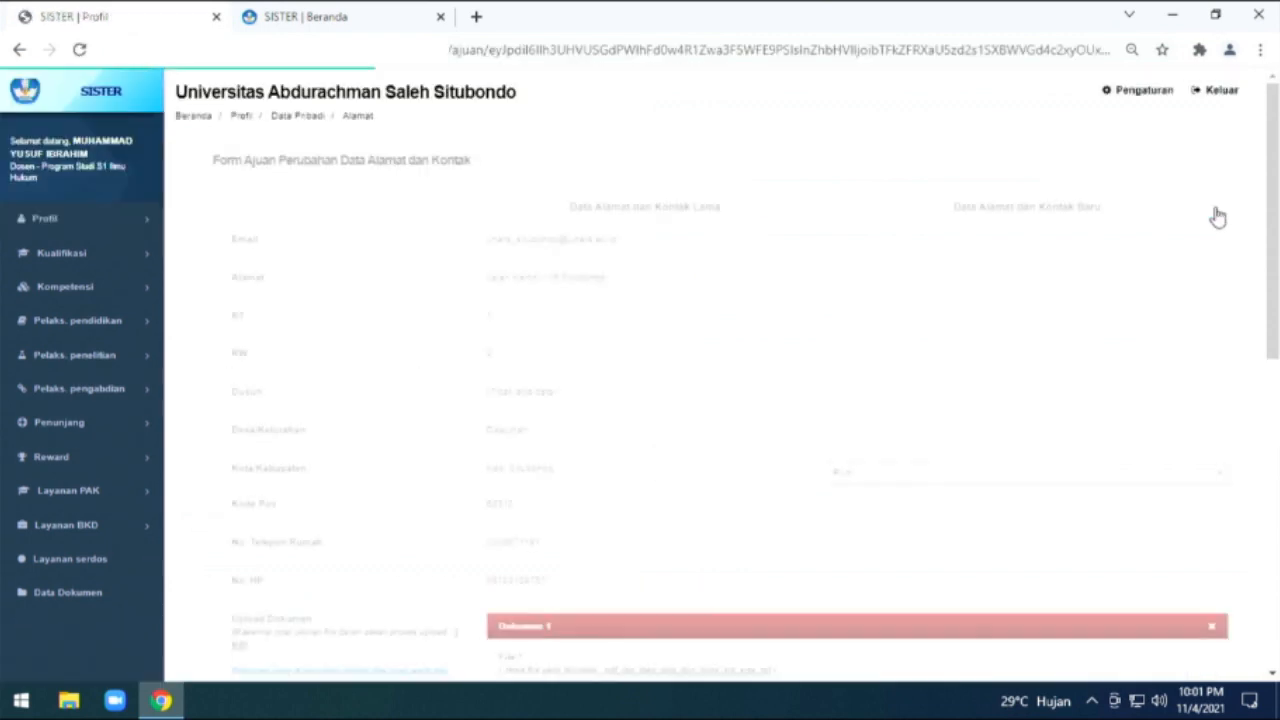
# - Go through the new-data fields of the Alamat dan Kontak form, including Alamat, RT, No. Telepon Rumah and No. HP, without entering values
pyautogui.scroll(-2, 738, 284)
pyautogui.scroll(2, 740, 284)
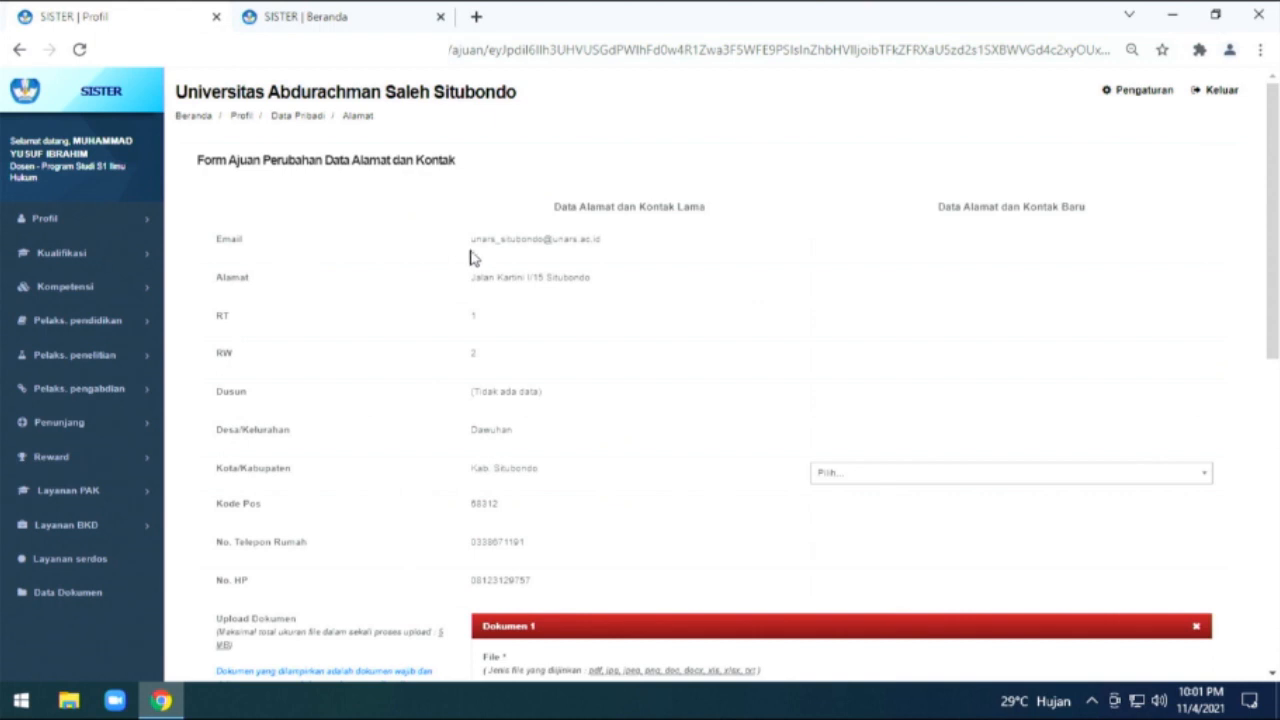
pyautogui.click(863, 250)
pyautogui.click(825, 284)
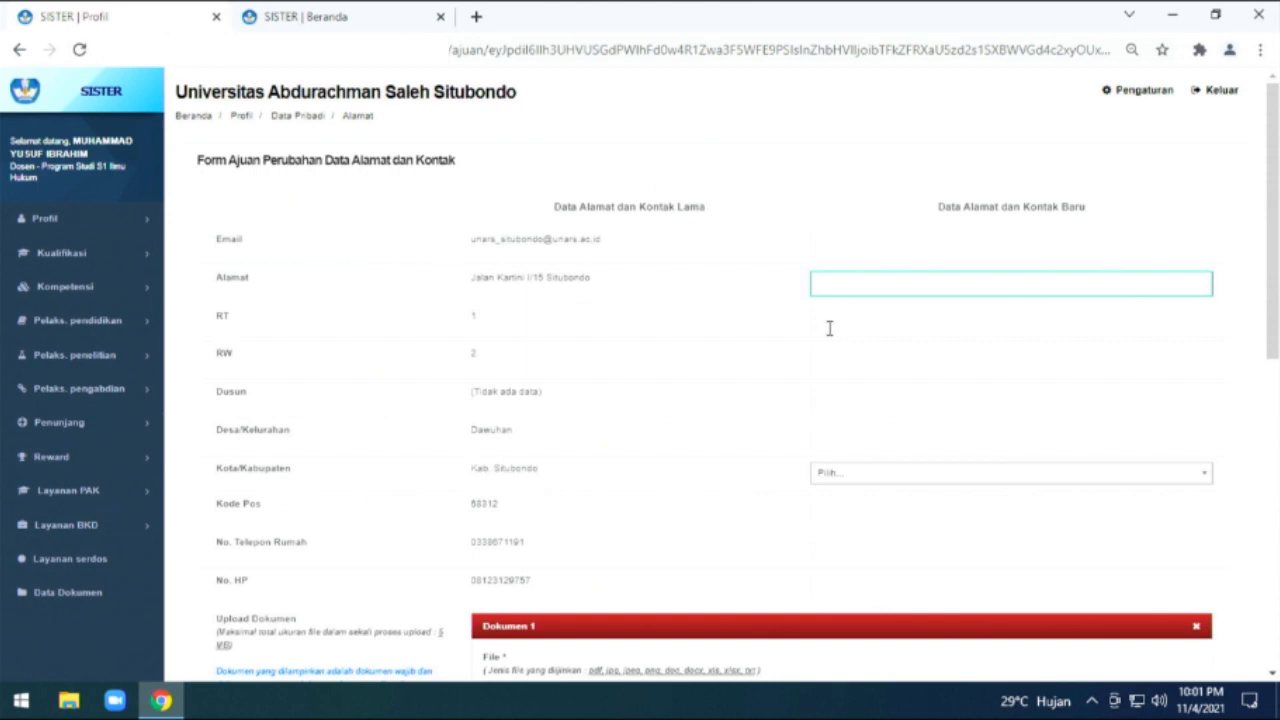
pyautogui.click(829, 322)
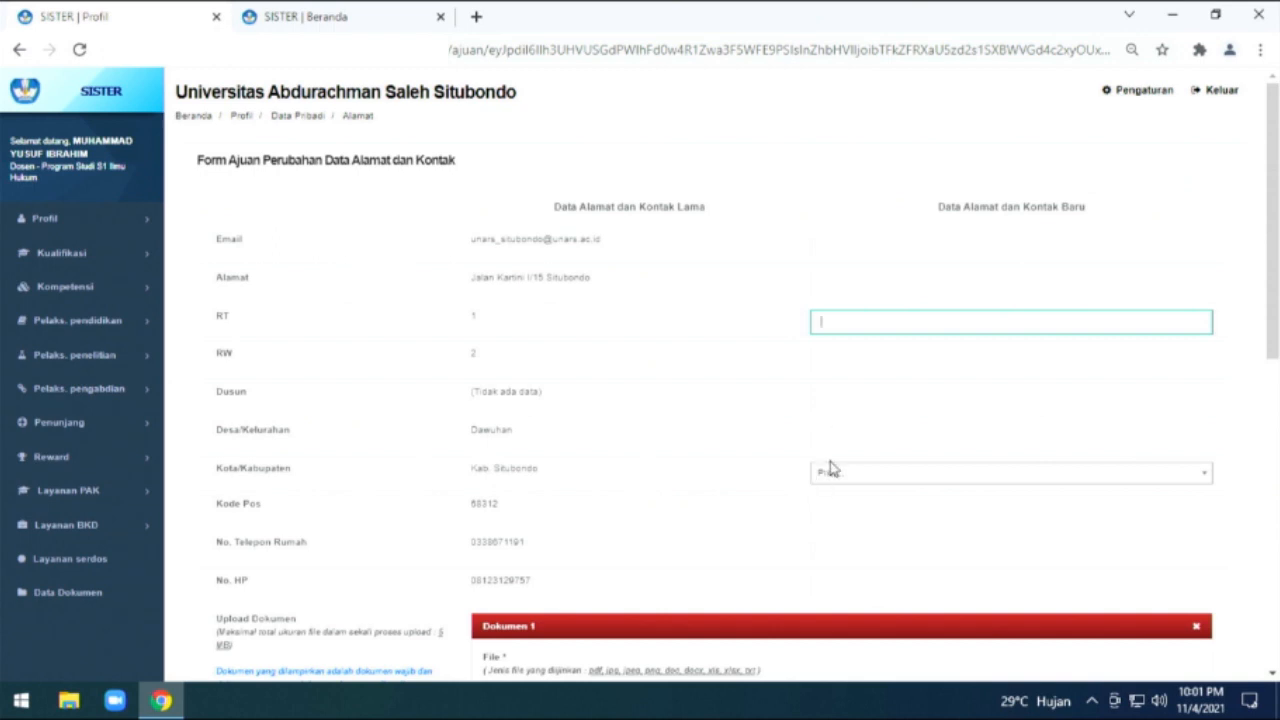
pyautogui.scroll(-3, 829, 468)
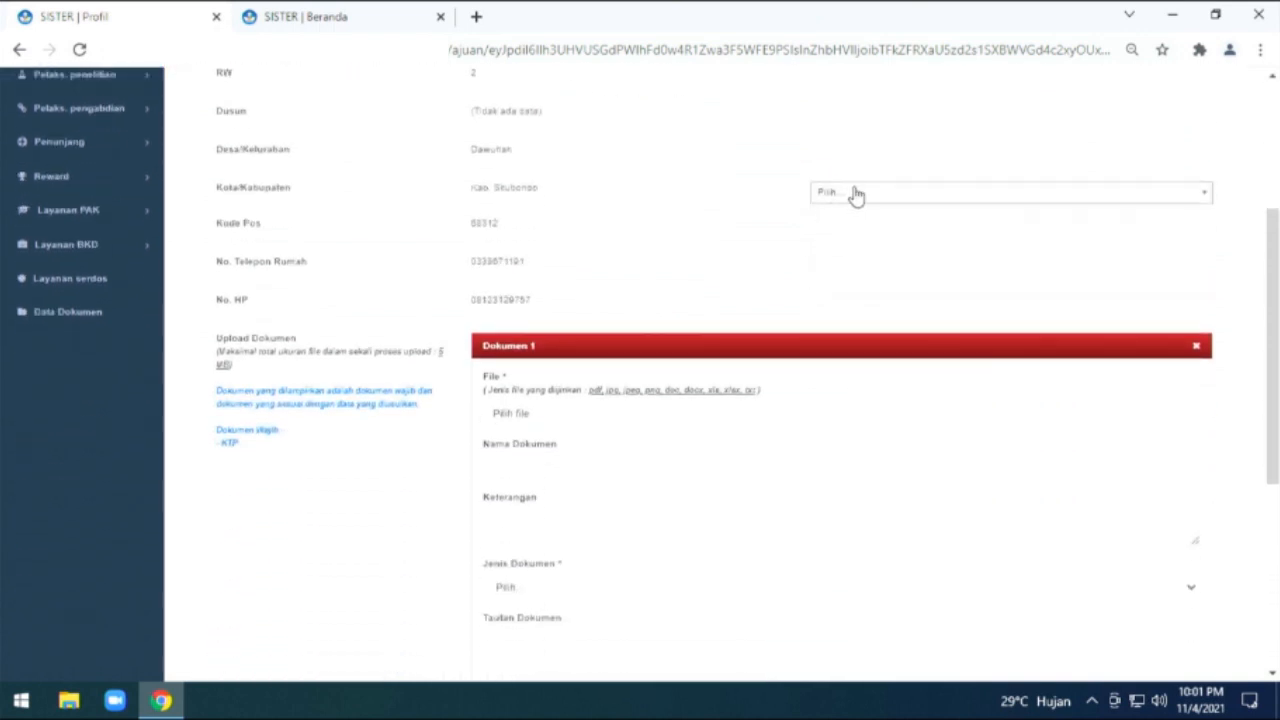
pyautogui.click(890, 269)
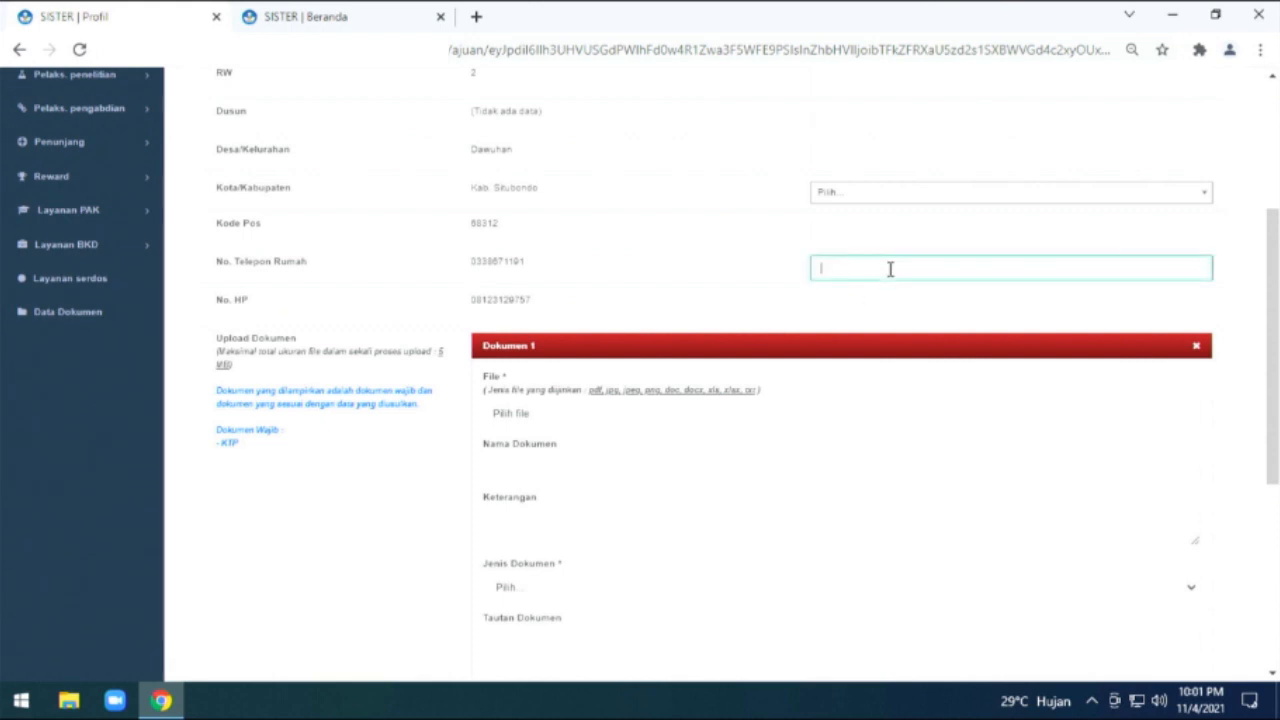
pyautogui.click(848, 313)
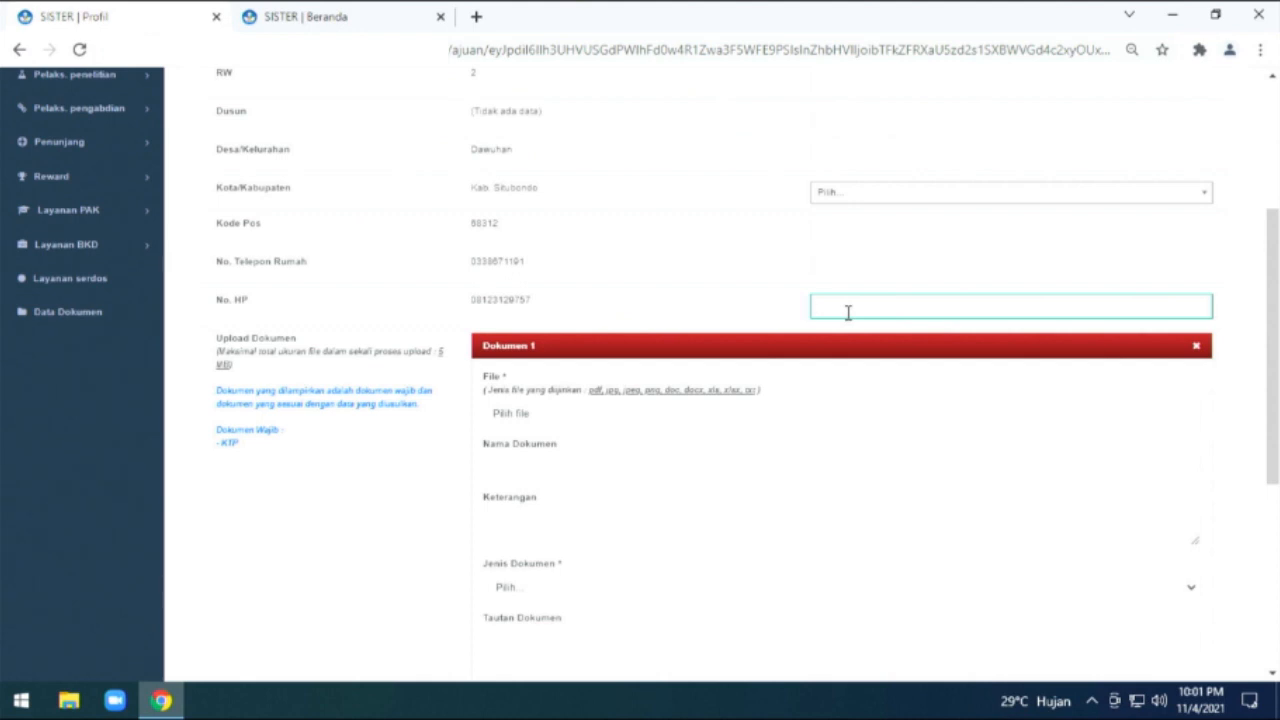
# - Review the document upload fields of the Alamat dan Kontak form and show the Disetujui requests in its history
pyautogui.scroll(-2, 800, 305)
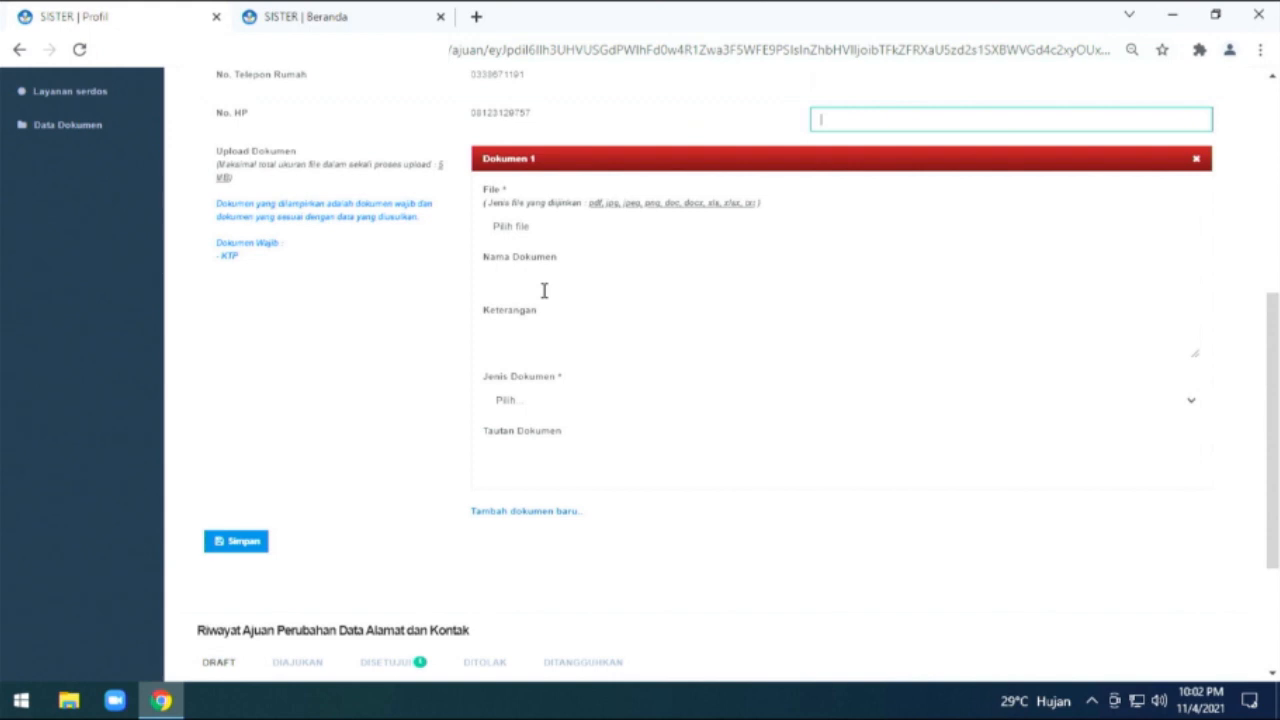
pyautogui.scroll(-1, 544, 290)
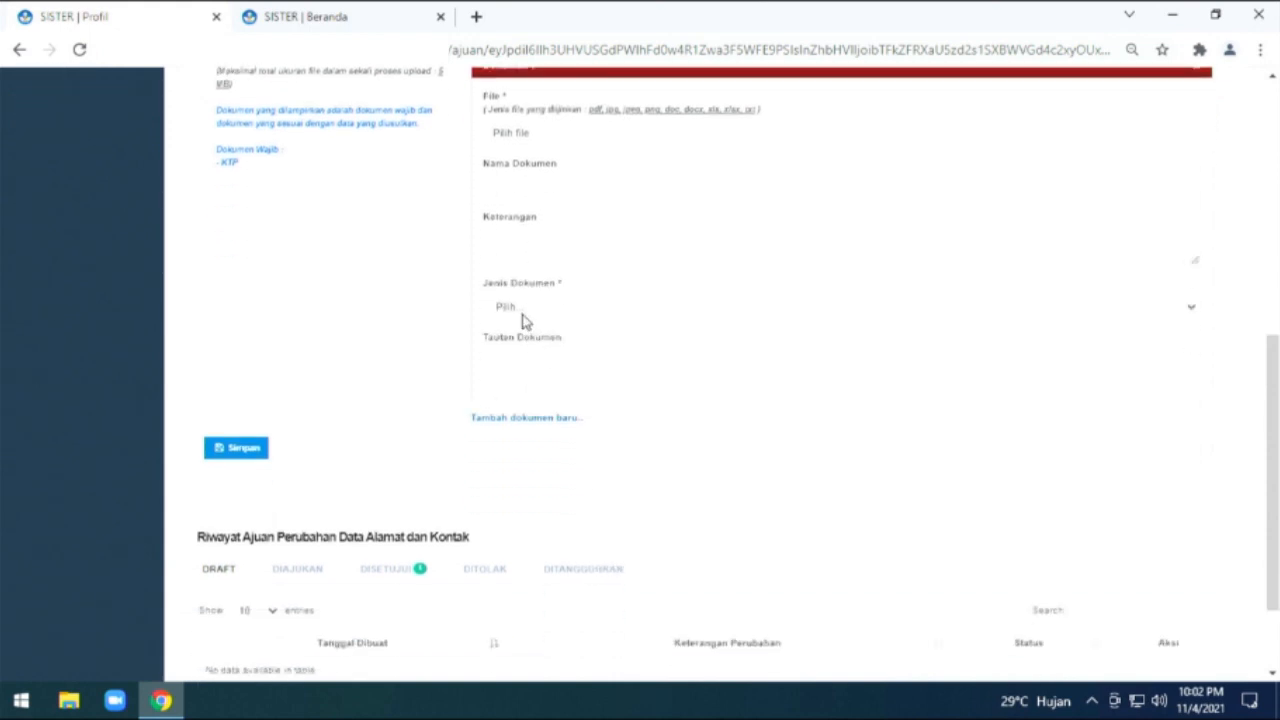
pyautogui.scroll(-2, 527, 322)
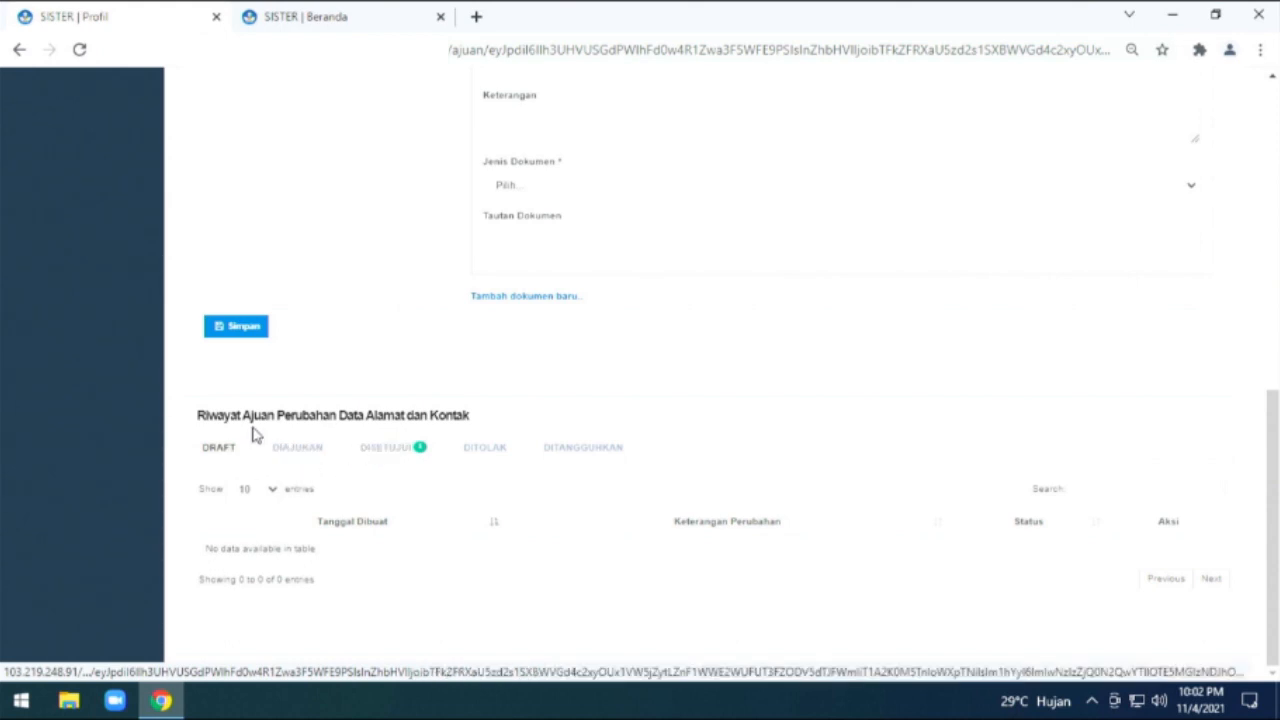
pyautogui.click(396, 451)
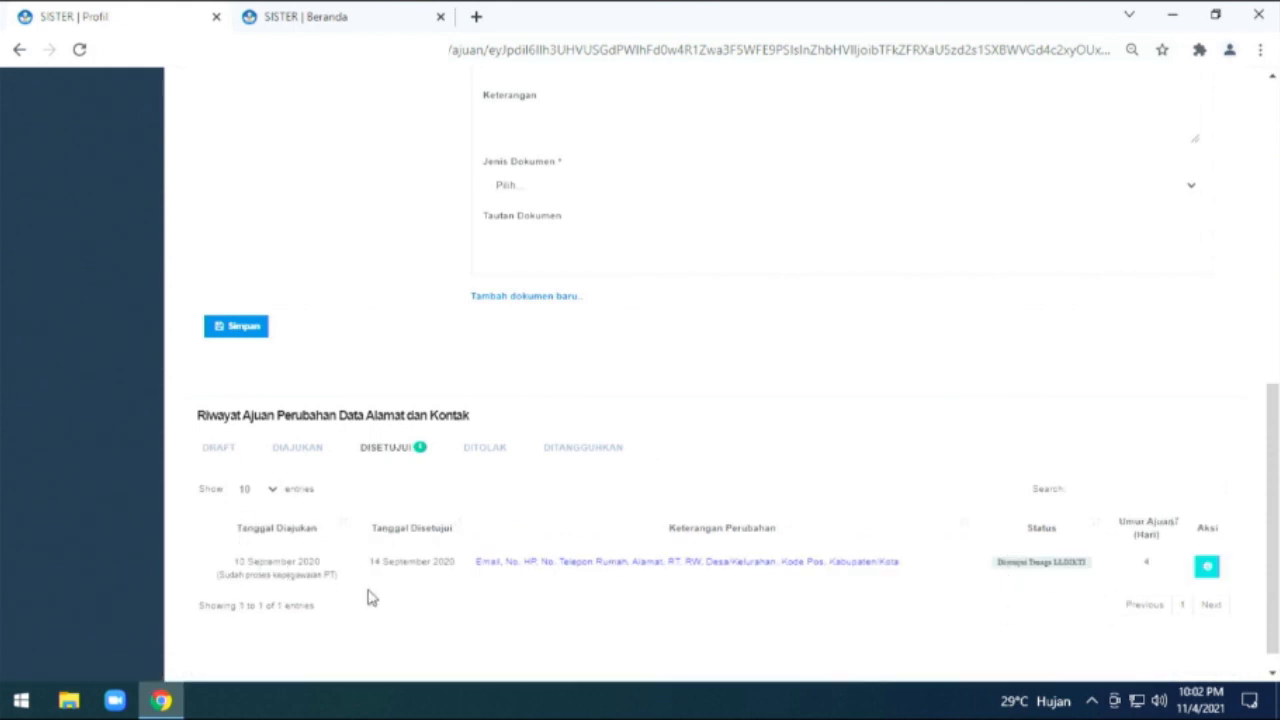
pyautogui.scroll(-1, 464, 590)
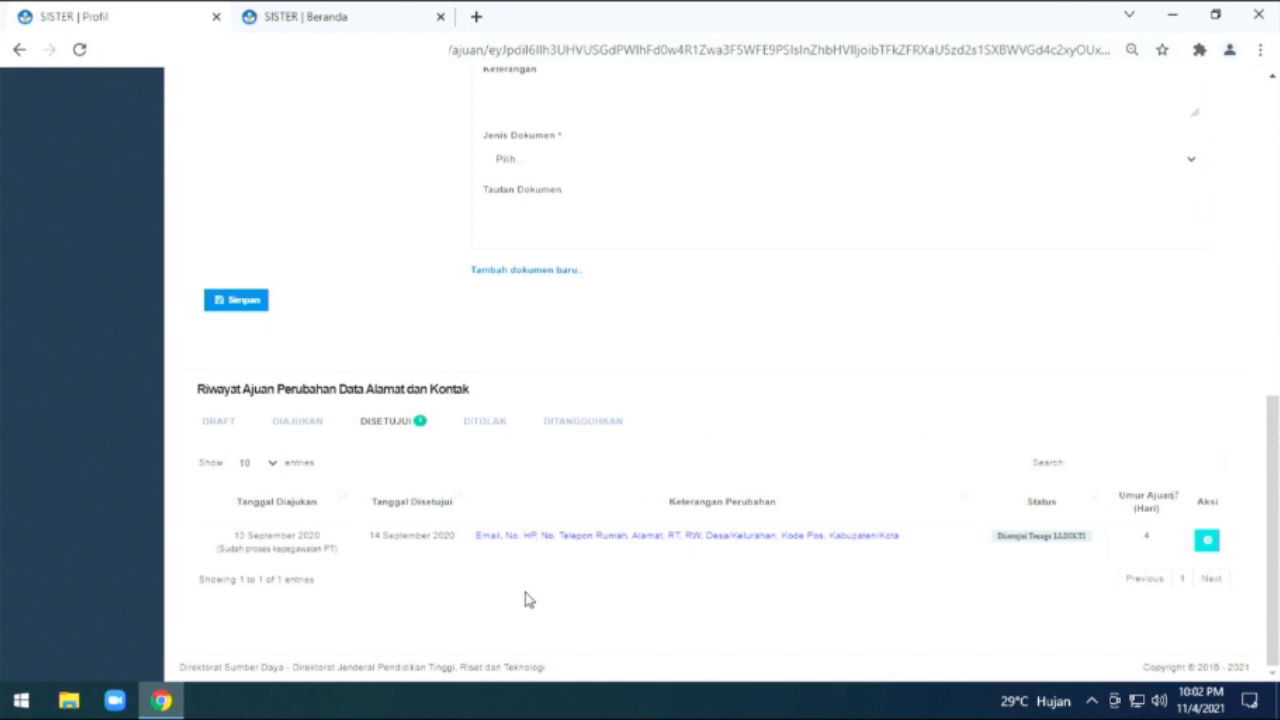
pyautogui.hotkey('ctrl', '-')
pyautogui.hotkey('ctrl', '-')
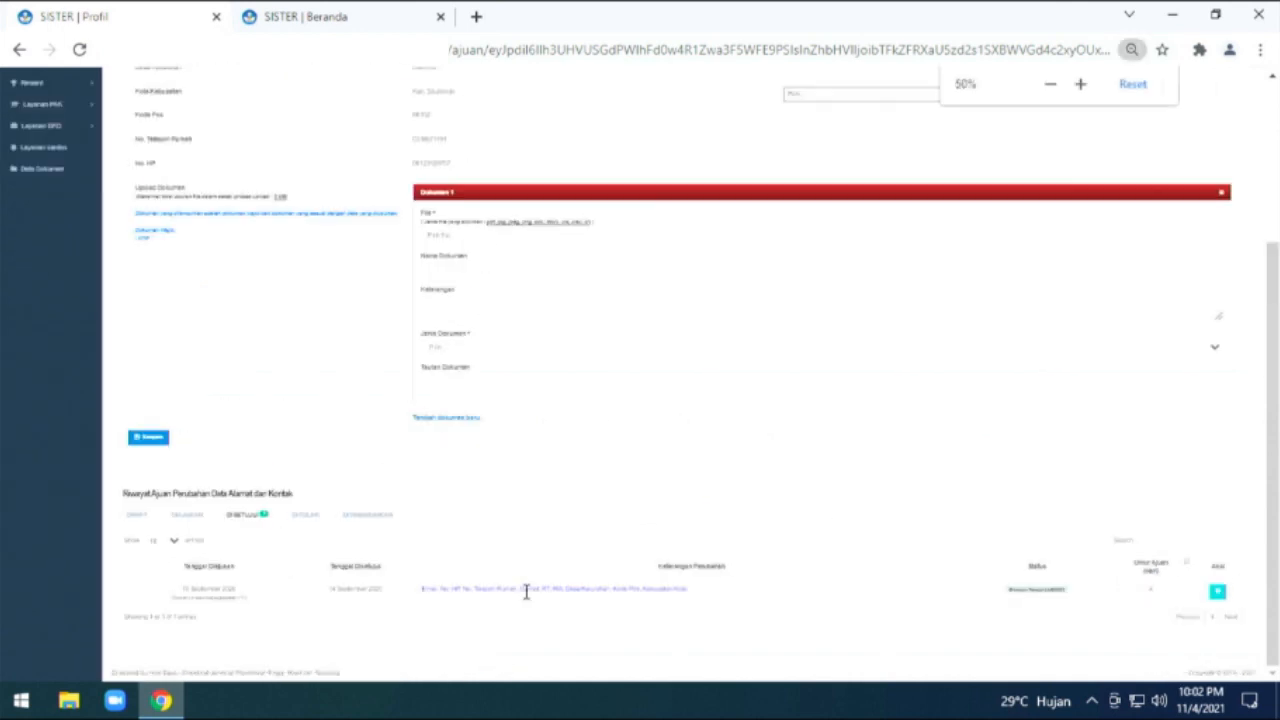
pyautogui.hotkey('ctrl', '+')
pyautogui.hotkey('ctrl', '+')
pyautogui.scroll(-3, 523, 597)
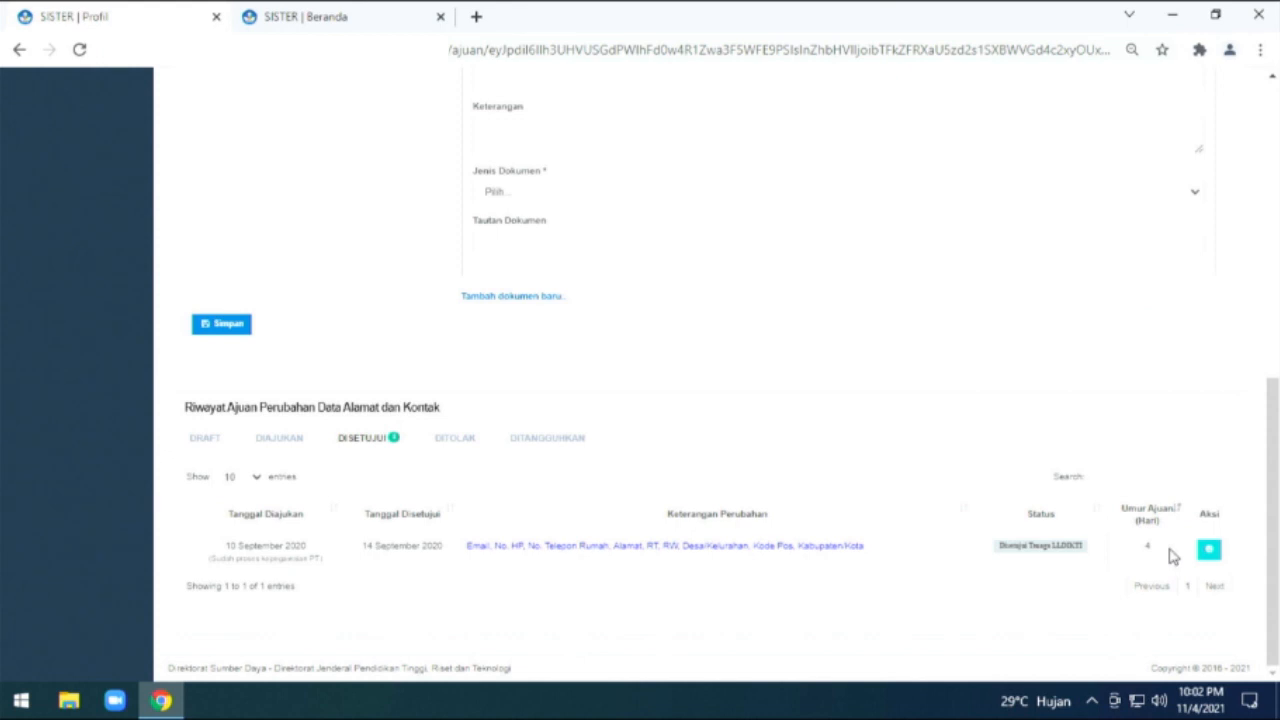
pyautogui.scroll(6, 1077, 531)
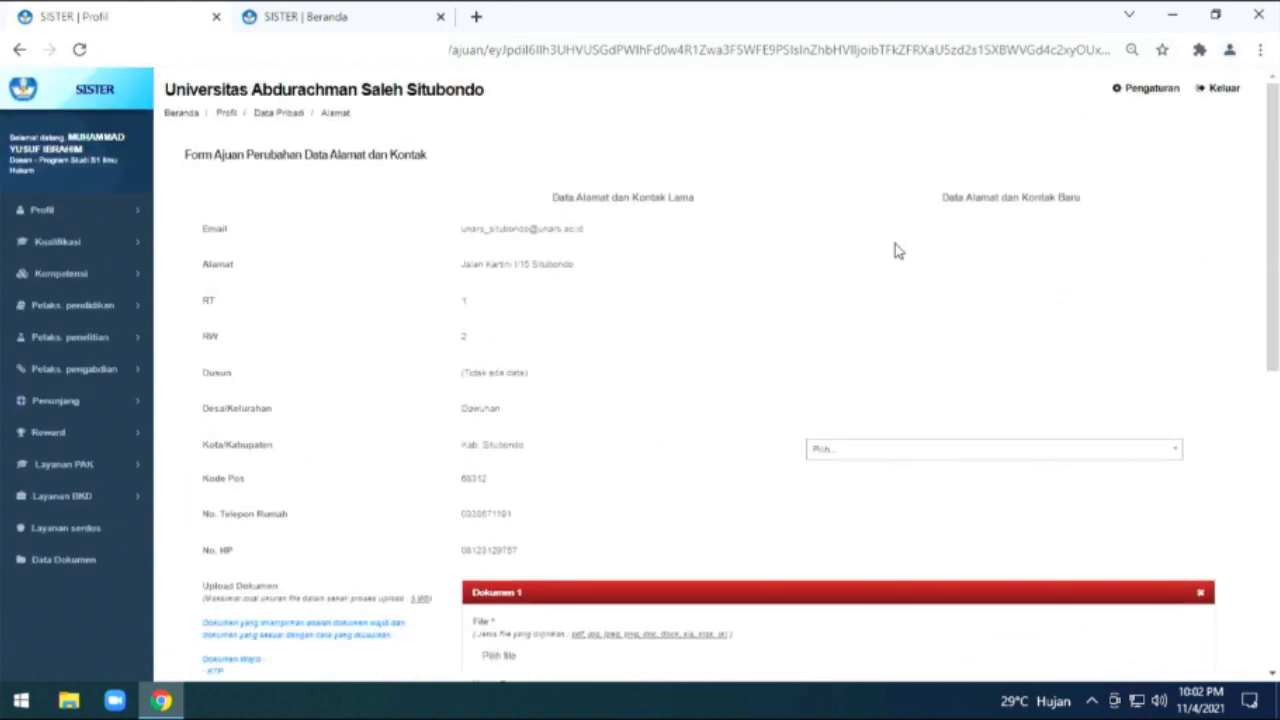
# - Return to the Data Pribadi page and open the change request form for the Kepegawaian section
pyautogui.click(40, 212)
pyautogui.click(65, 241)
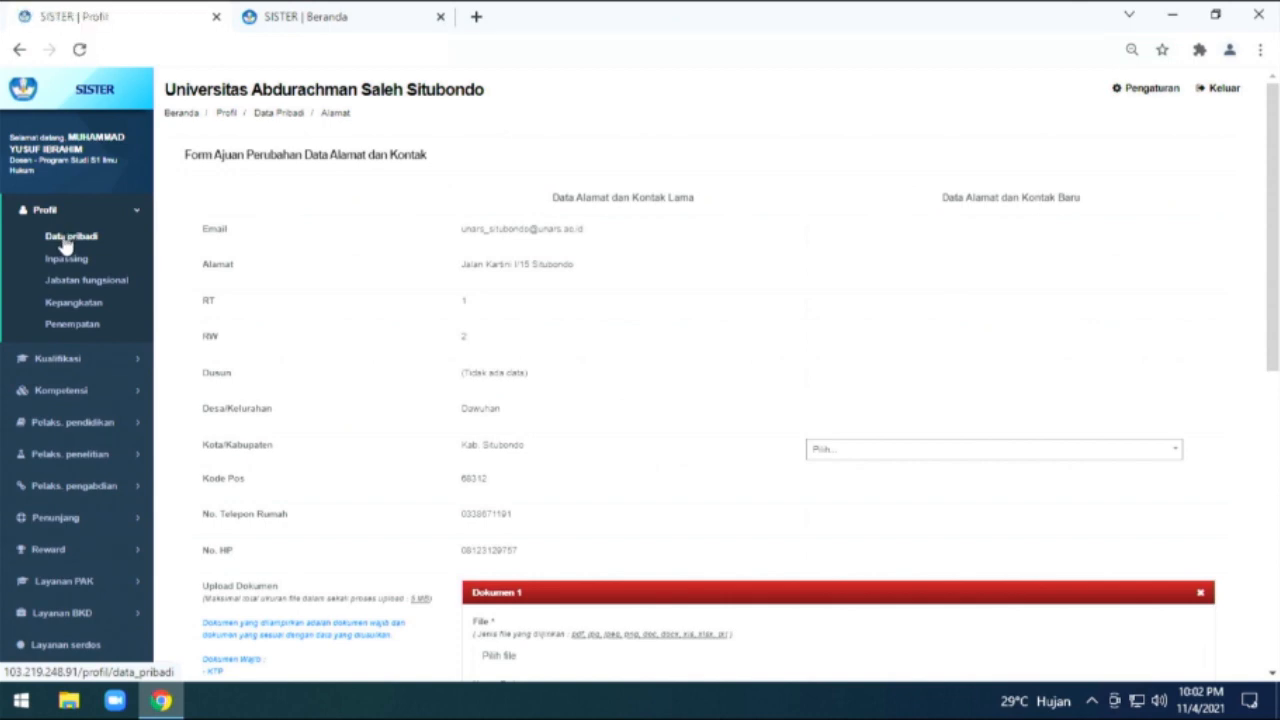
pyautogui.scroll(-4, 811, 397)
pyautogui.scroll(-1, 811, 397)
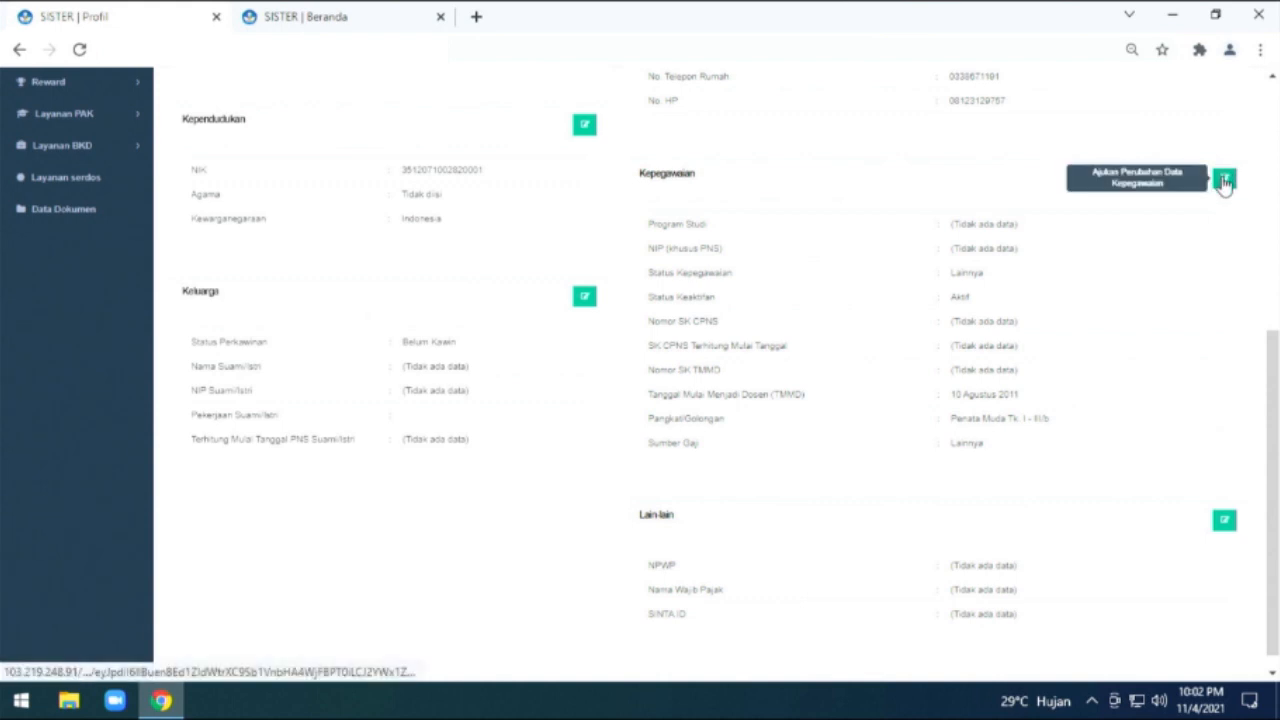
pyautogui.click(1224, 181)
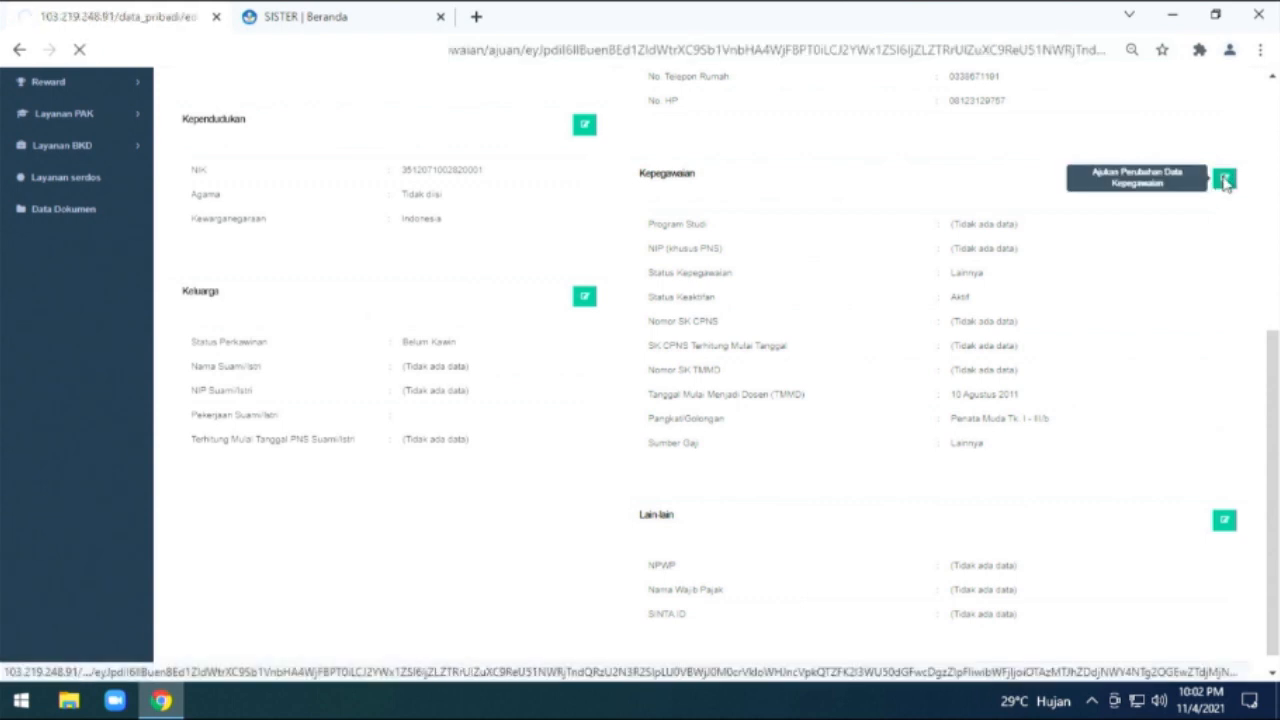
# - Set the new Tanggal Mulai Menjadi Dosen (TMMD) in the Kepegawaian form to 03/04/2016
pyautogui.scroll(-1, 885, 262)
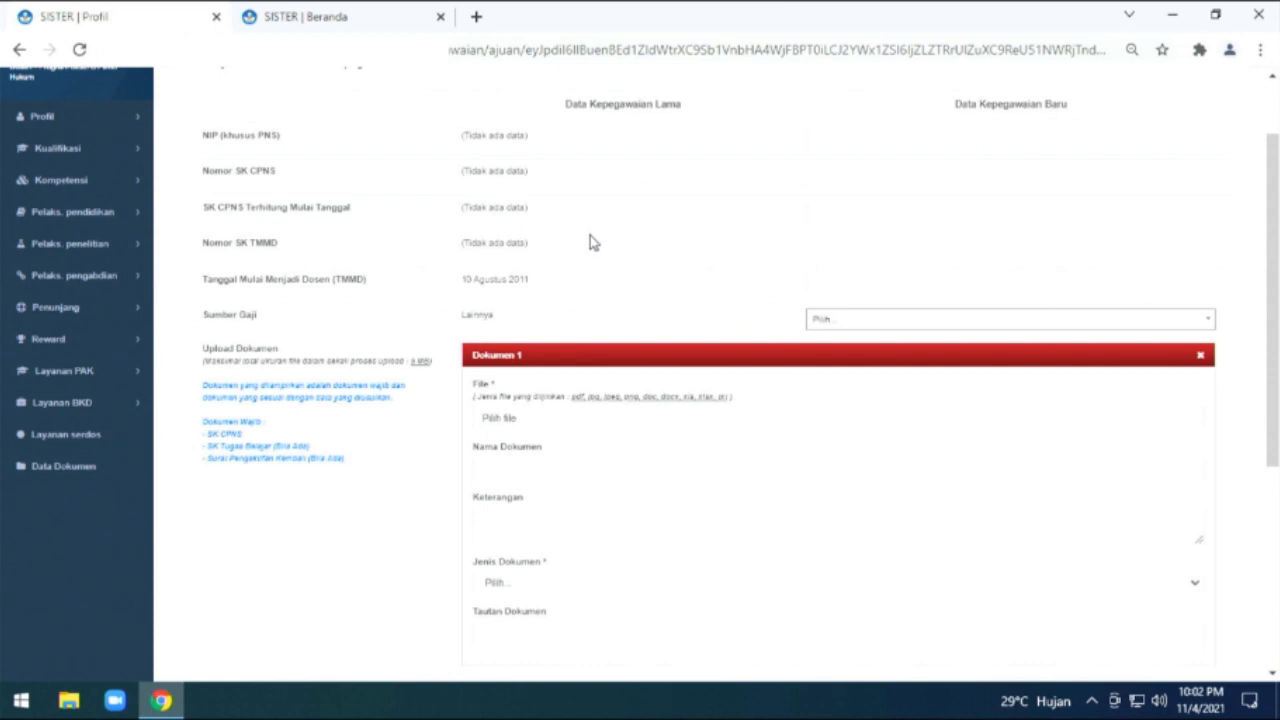
pyautogui.scroll(-1, 590, 236)
pyautogui.scroll(1, 451, 164)
pyautogui.scroll(1, 366, 263)
pyautogui.scroll(-1, 446, 306)
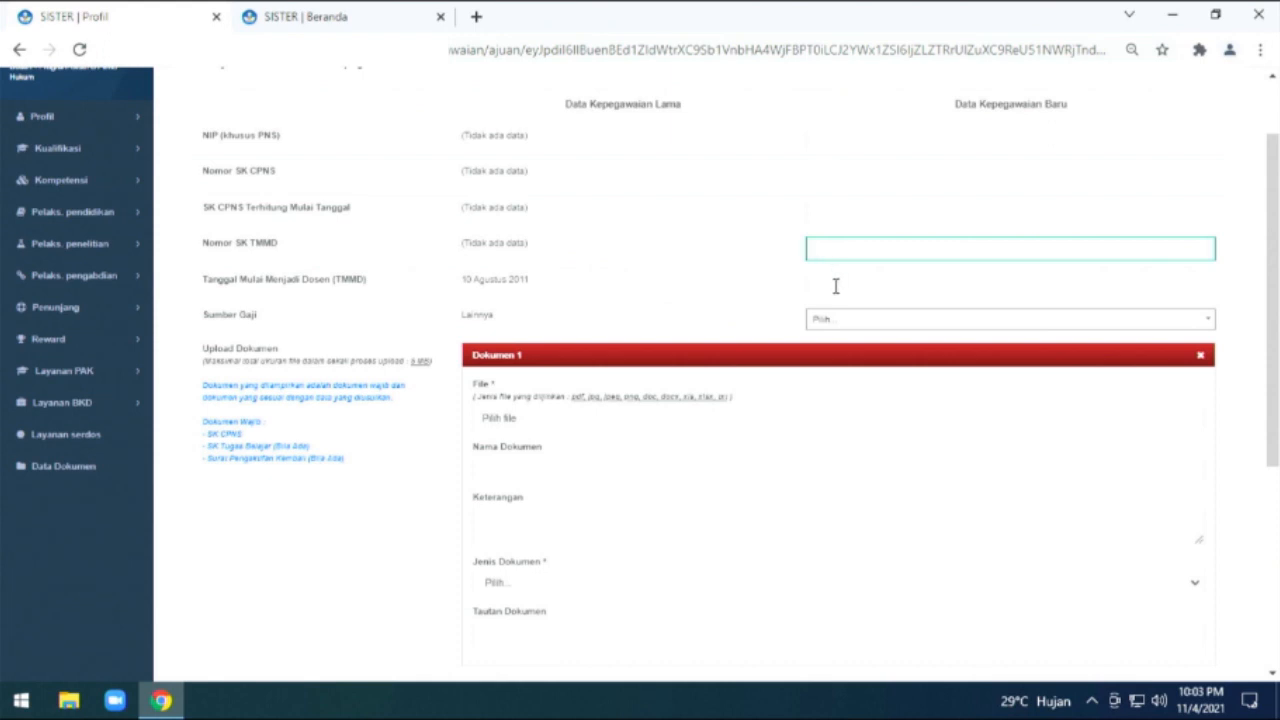
pyautogui.click(832, 286)
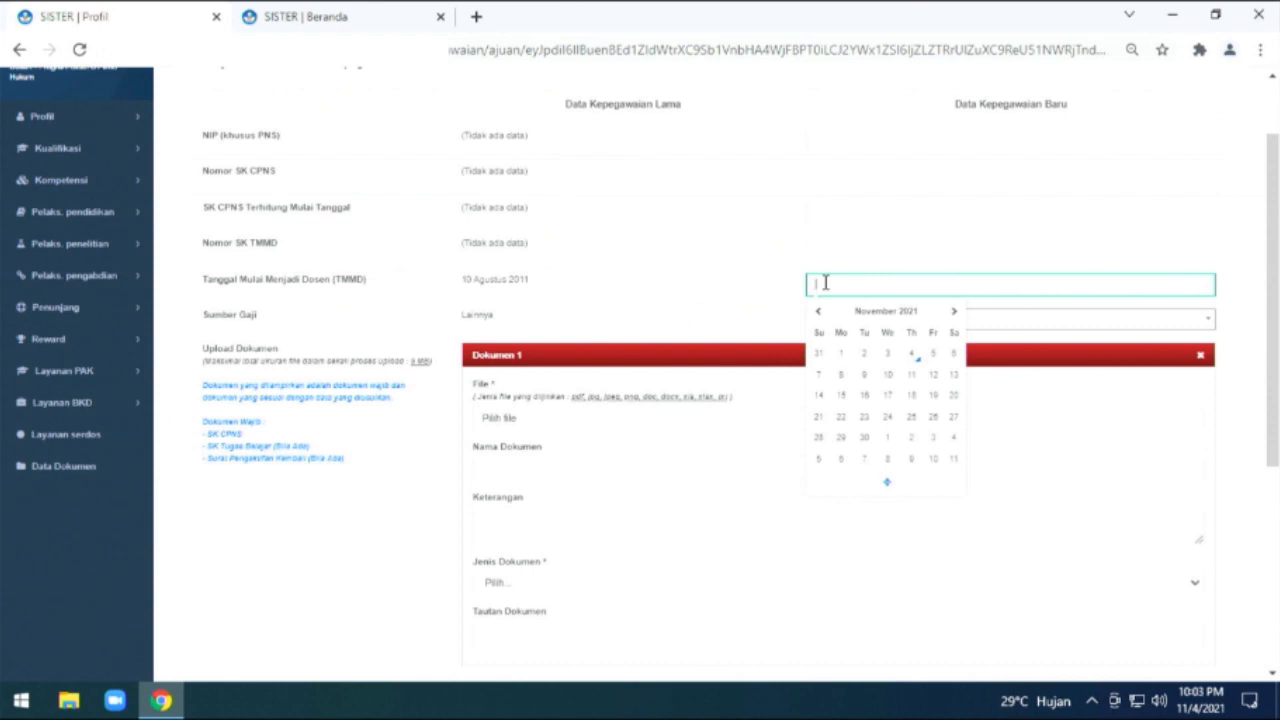
pyautogui.click(817, 313)
pyautogui.click(817, 313)
pyautogui.click(817, 313)
pyautogui.click(898, 313)
pyautogui.click(889, 313)
pyautogui.click(847, 348)
pyautogui.click(847, 386)
pyautogui.click(816, 373)
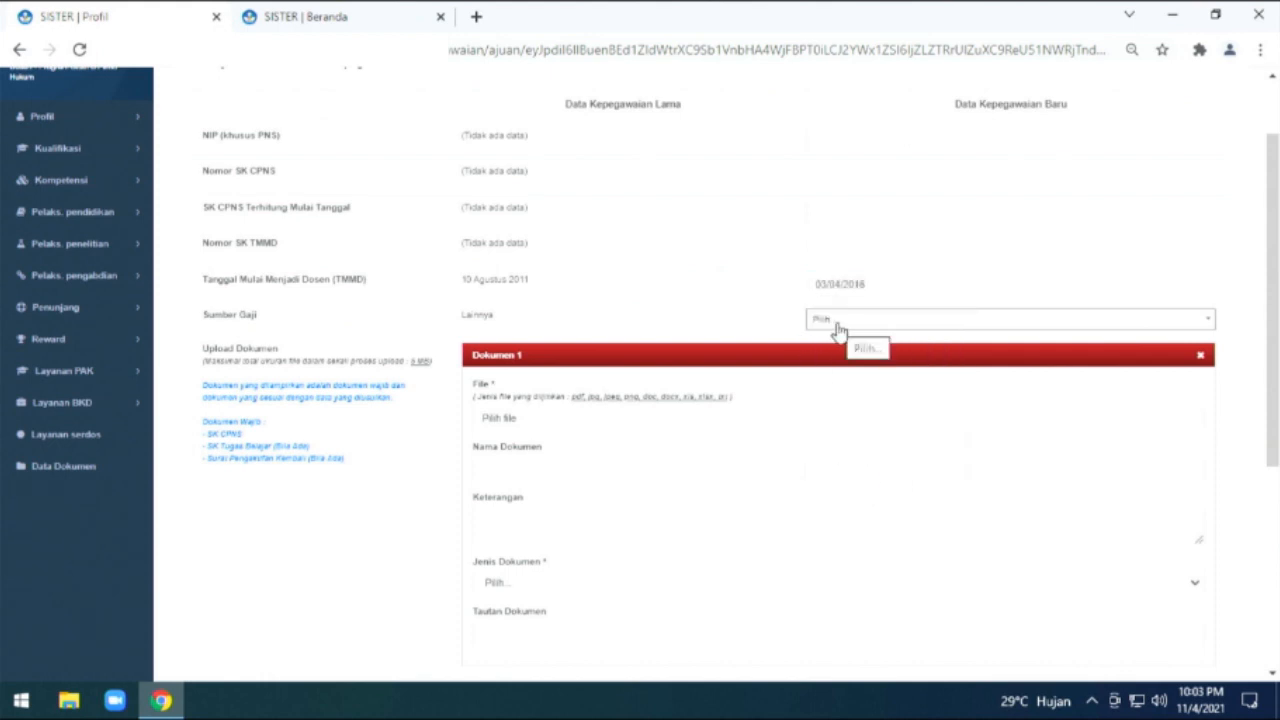
# - Review the Sumber Gaji options for the new Kepegawaian data without choosing one
pyautogui.click(838, 325)
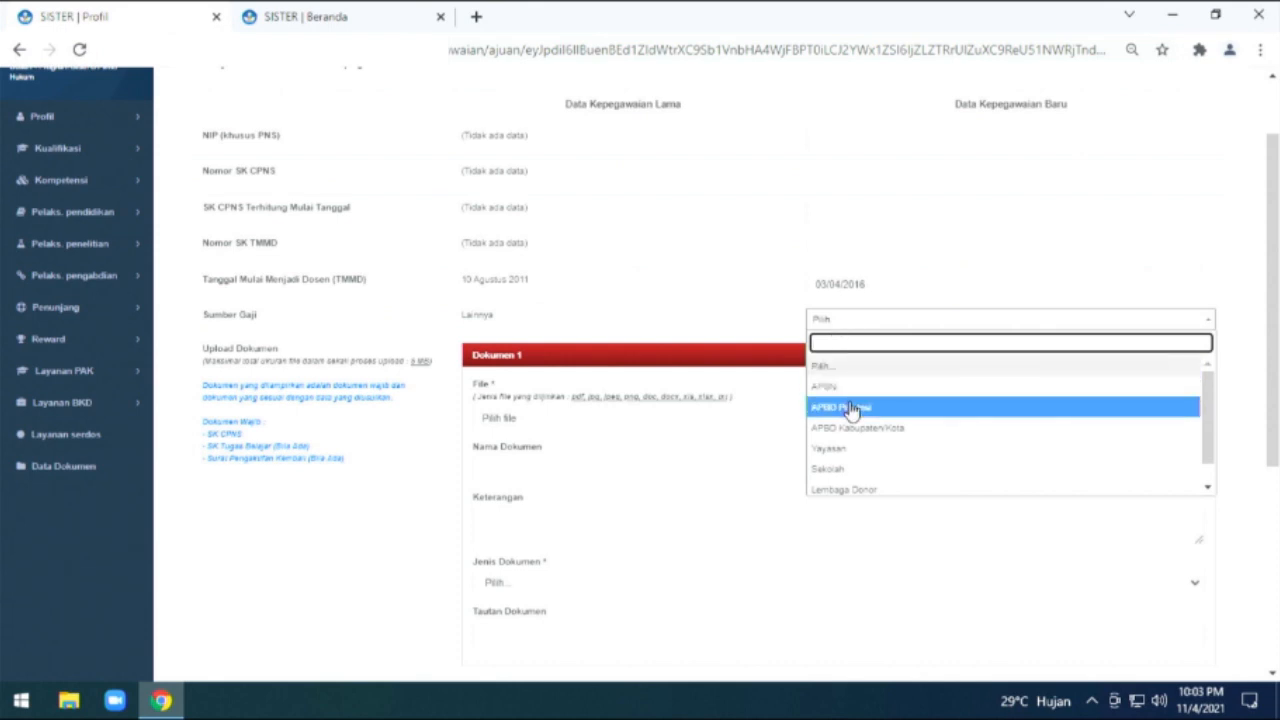
pyautogui.scroll(-1, 850, 407)
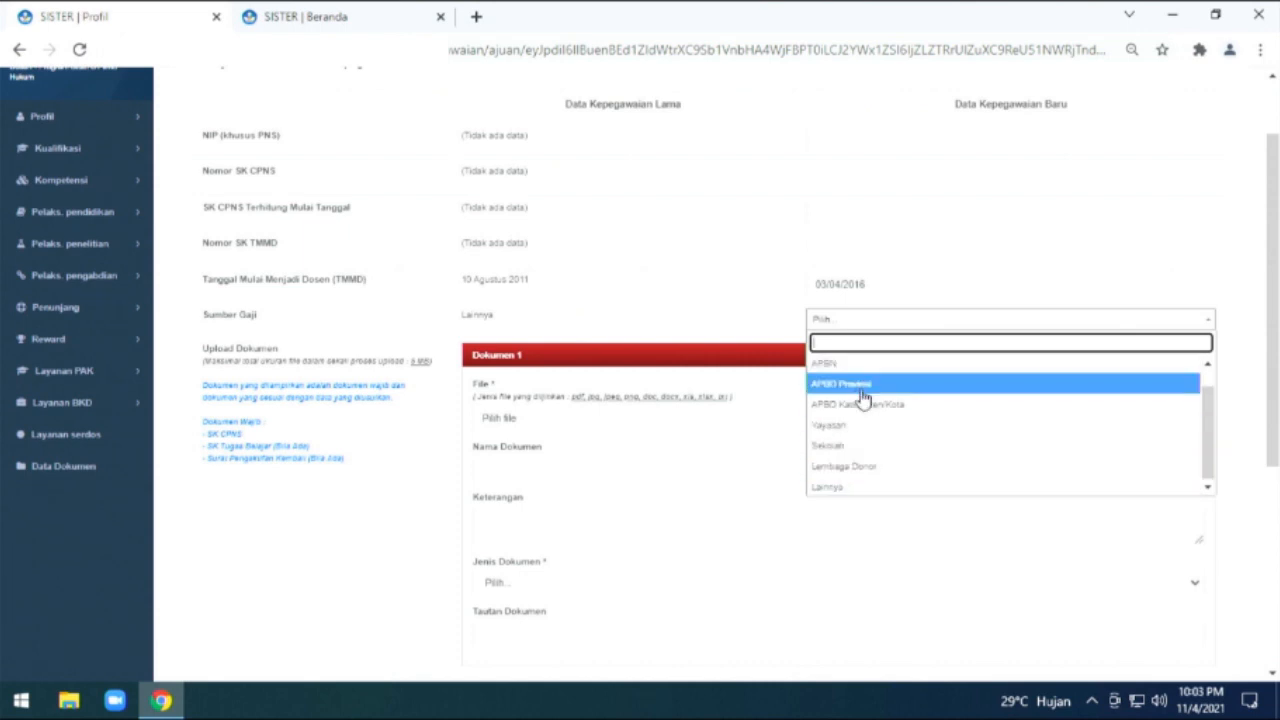
pyautogui.click(730, 330)
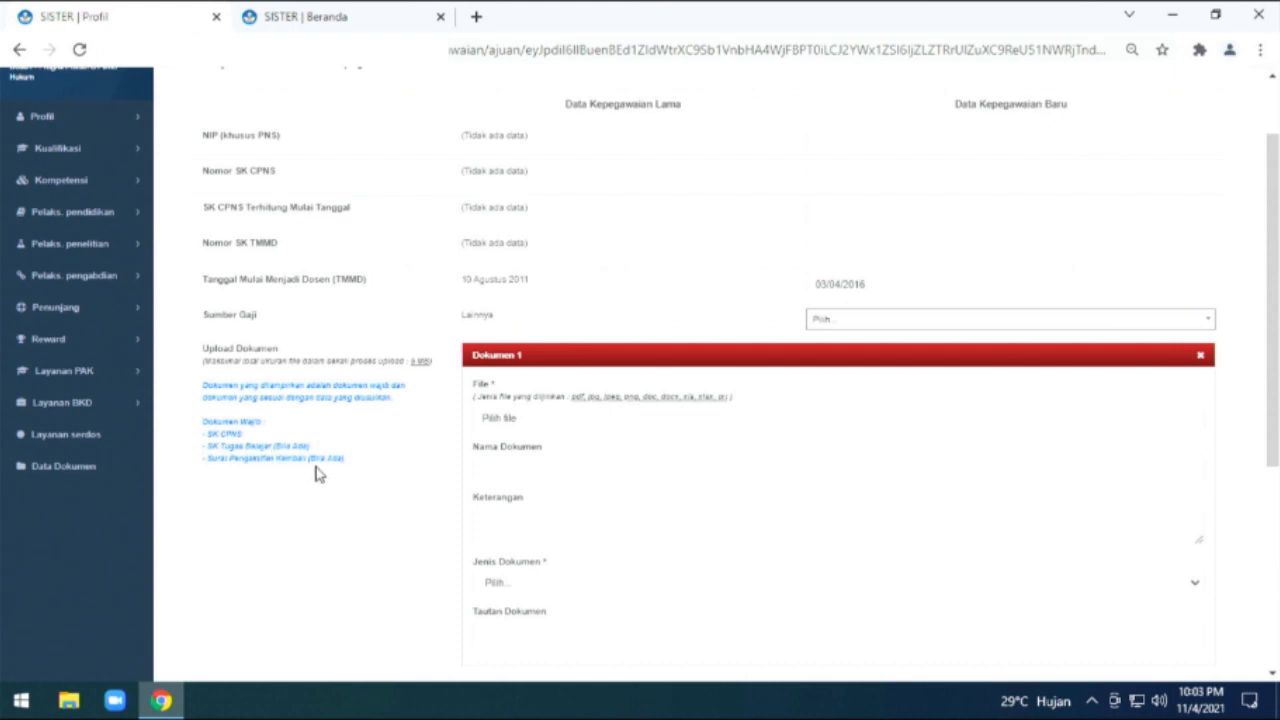
# - Go through the upload fields of Dokumen 1 without attaching a file and set its Jenis Dokumen to Lainnya
pyautogui.scroll(-1, 620, 434)
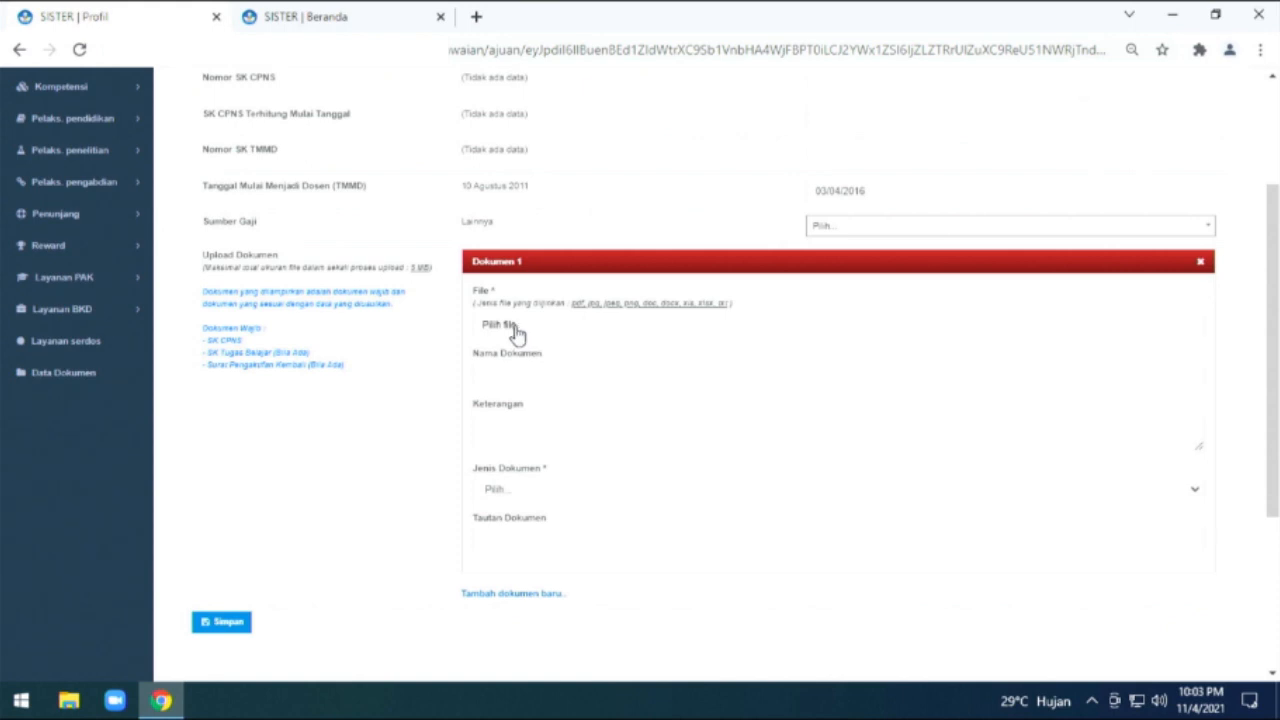
pyautogui.click(517, 330)
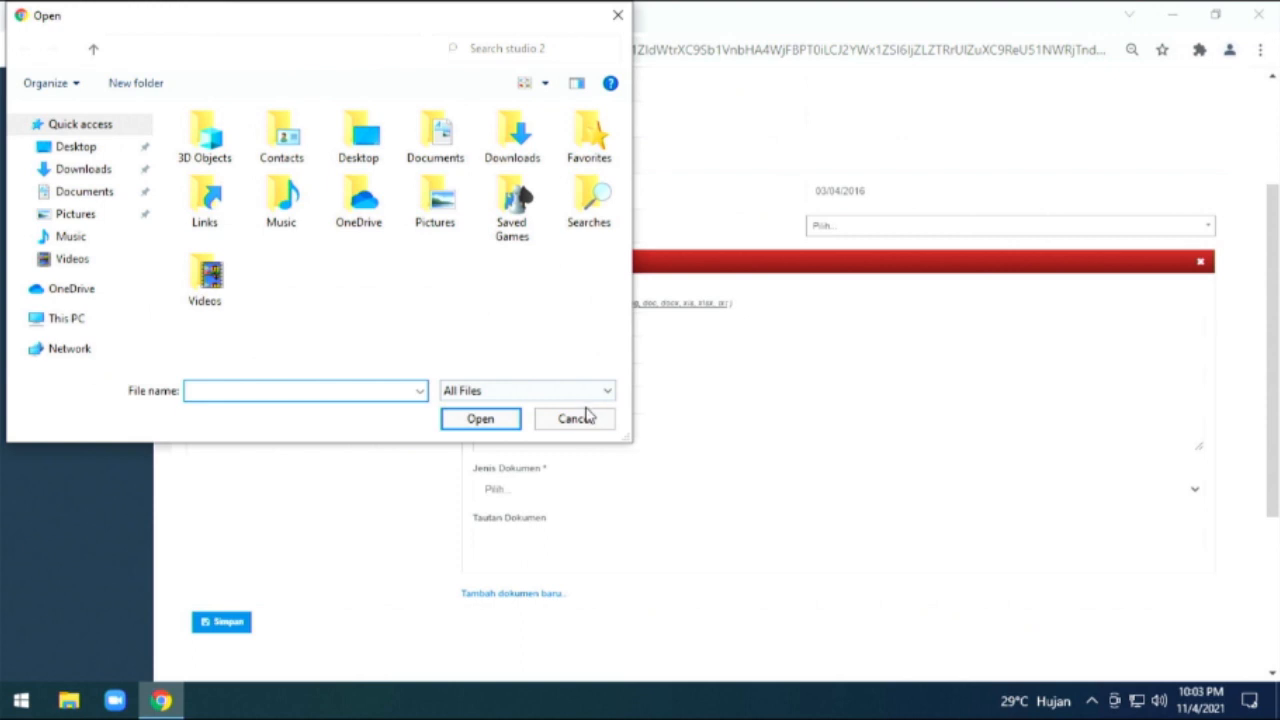
pyautogui.click(584, 414)
pyautogui.click(510, 374)
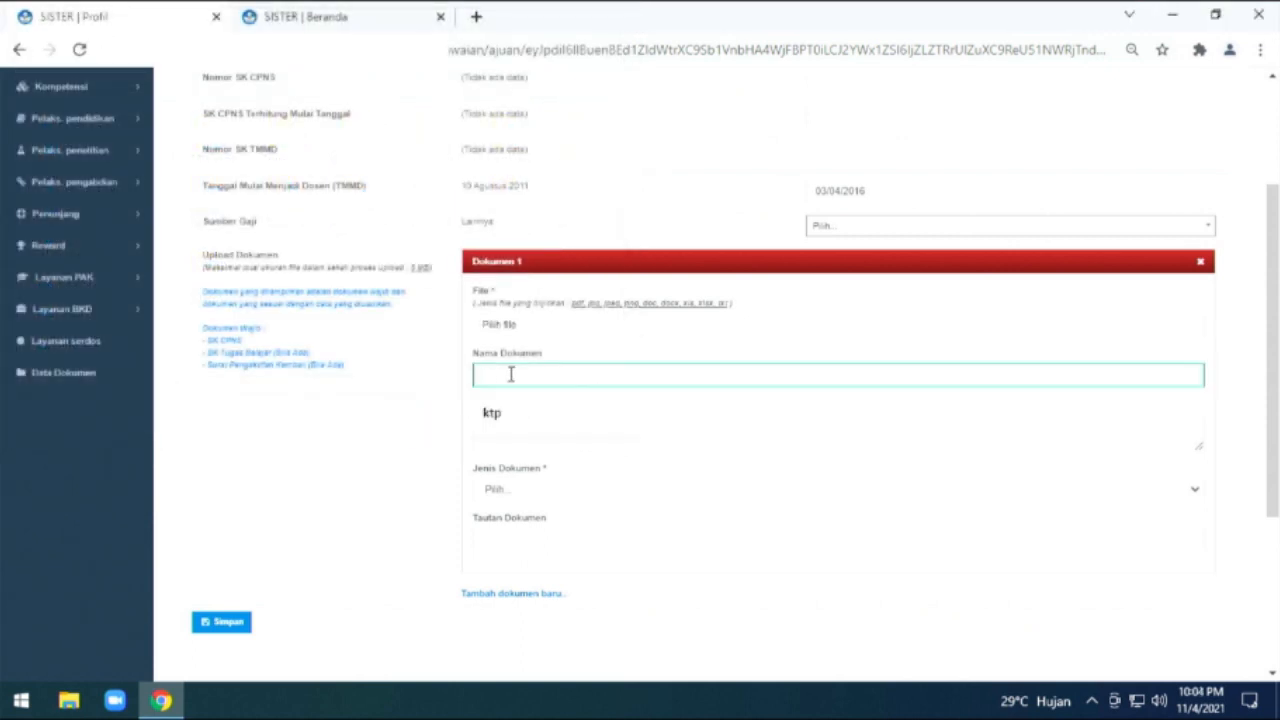
pyautogui.click(520, 430)
pyautogui.click(524, 490)
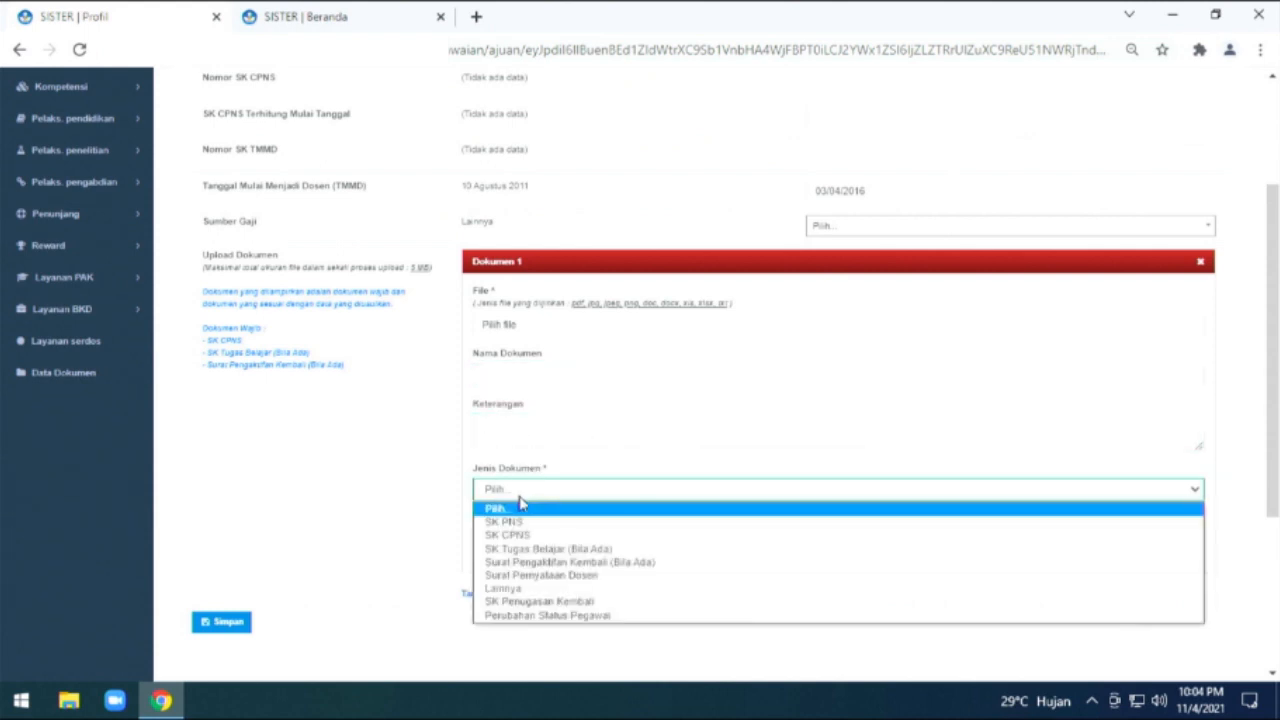
pyautogui.click(568, 590)
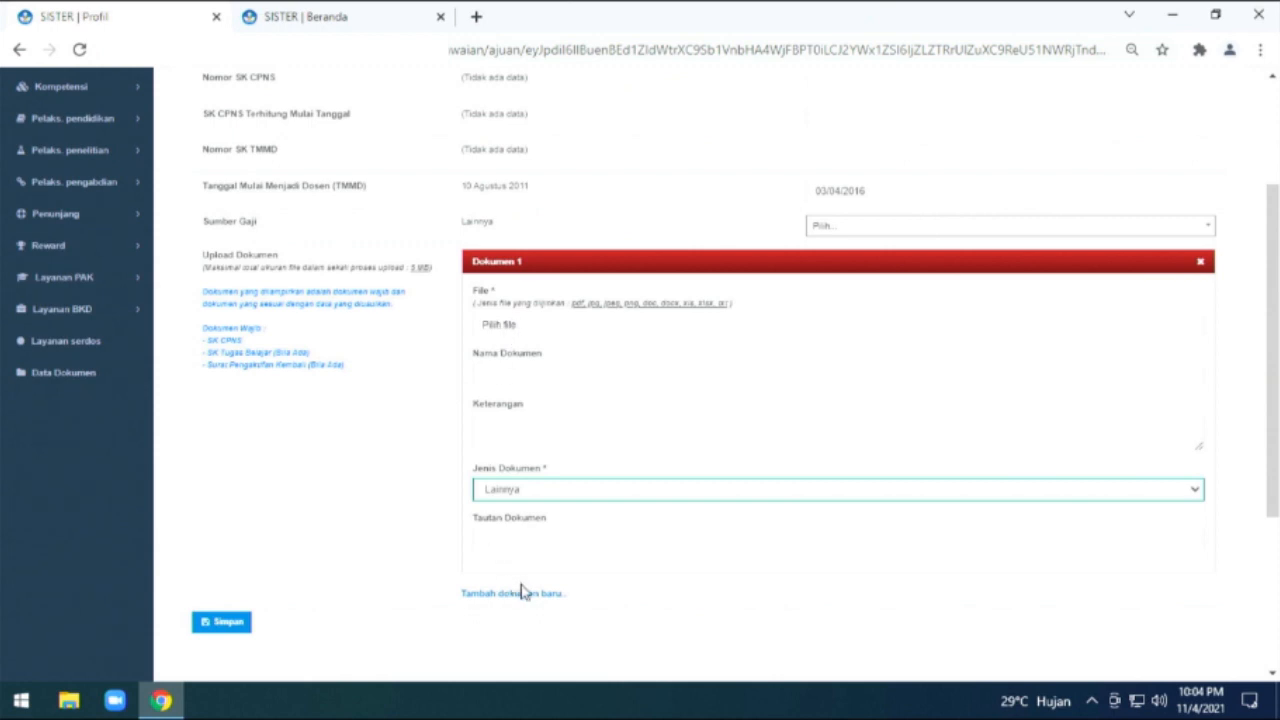
# - Examine the Riwayat Ajuan Perubahan Data Kepegawaian section and its status categories below the form
pyautogui.scroll(-1, 520, 585)
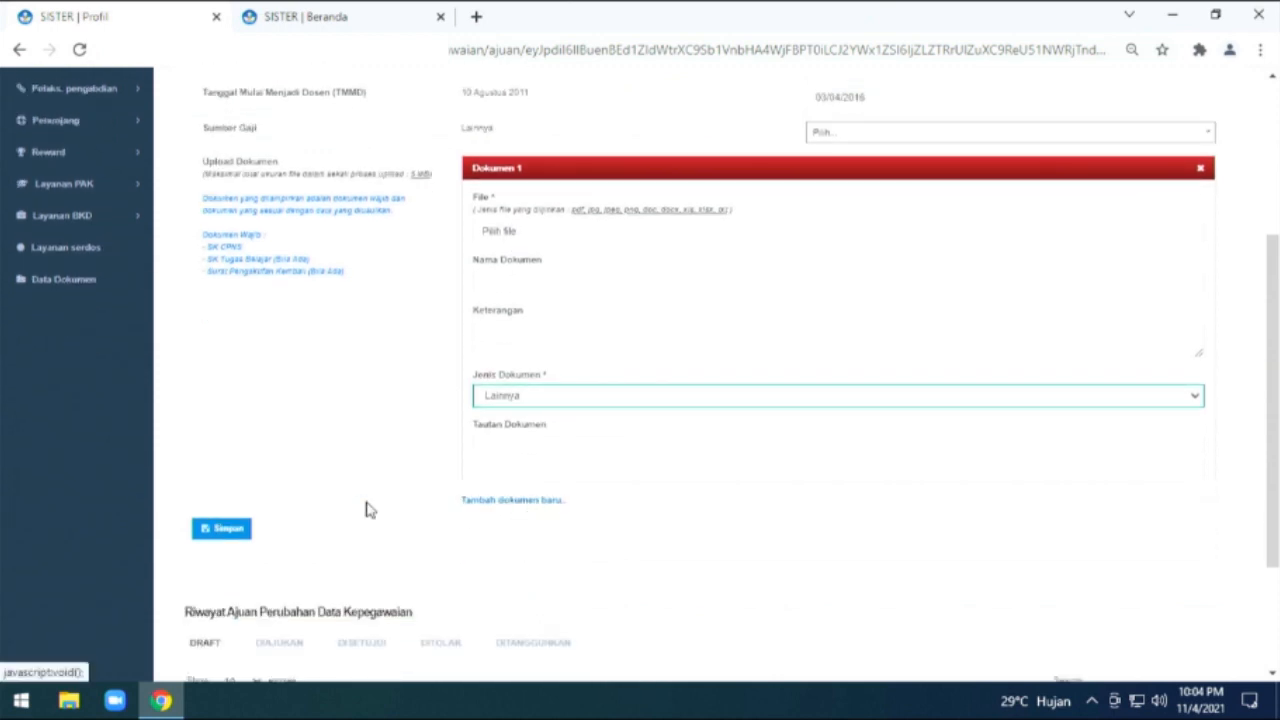
pyautogui.scroll(-1, 369, 477)
pyautogui.scroll(-1, 370, 478)
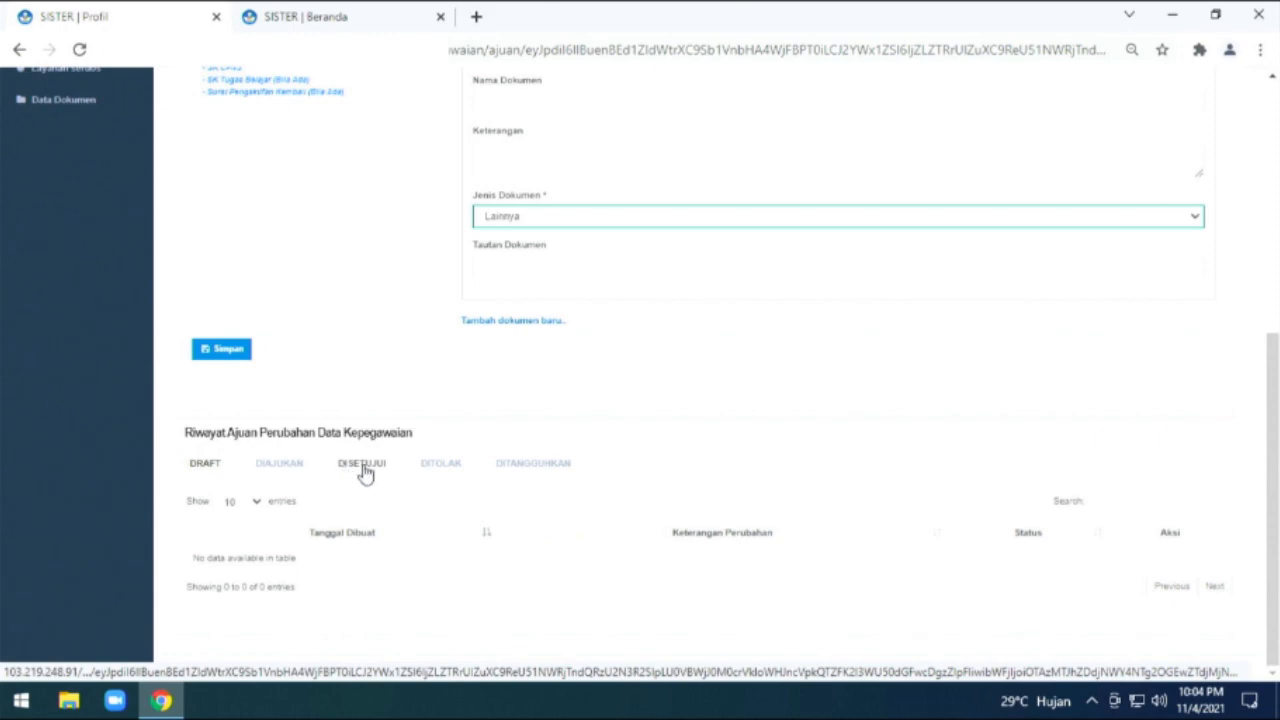
# - Return to the Data Pribadi page and open the change request form for the Lain-lain section
pyautogui.scroll(5, 517, 506)
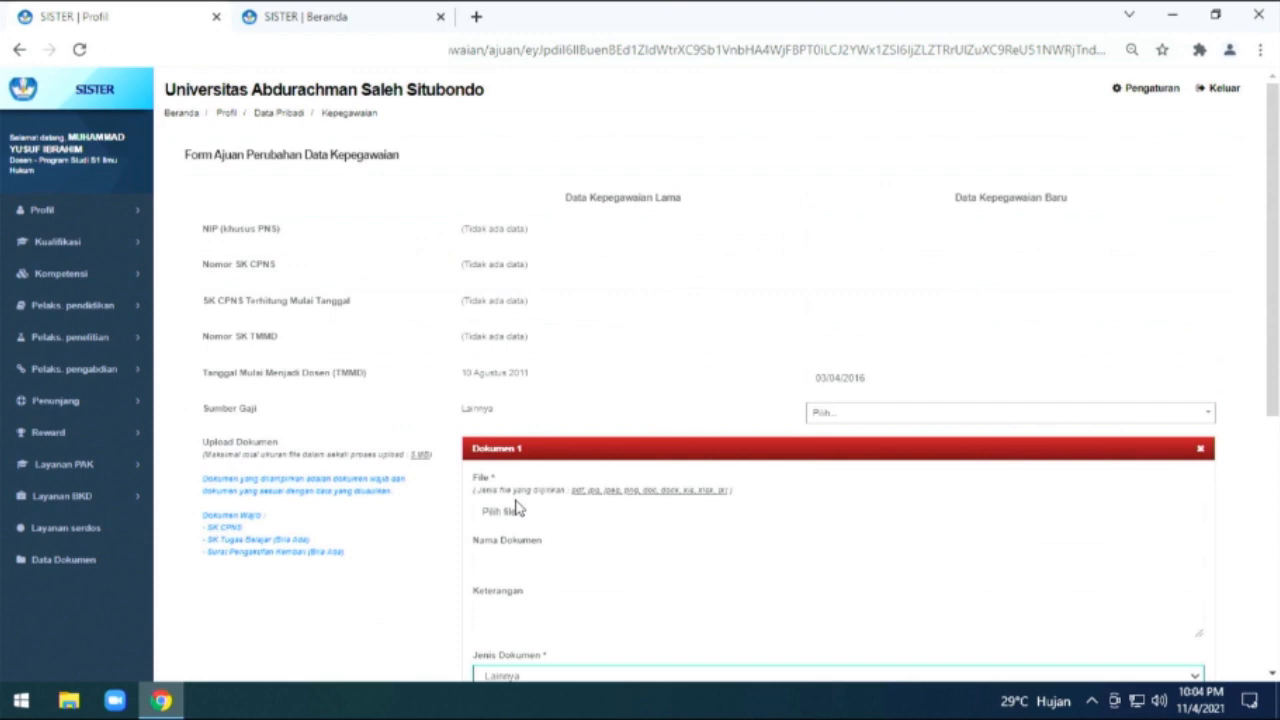
pyautogui.click(73, 214)
pyautogui.click(80, 237)
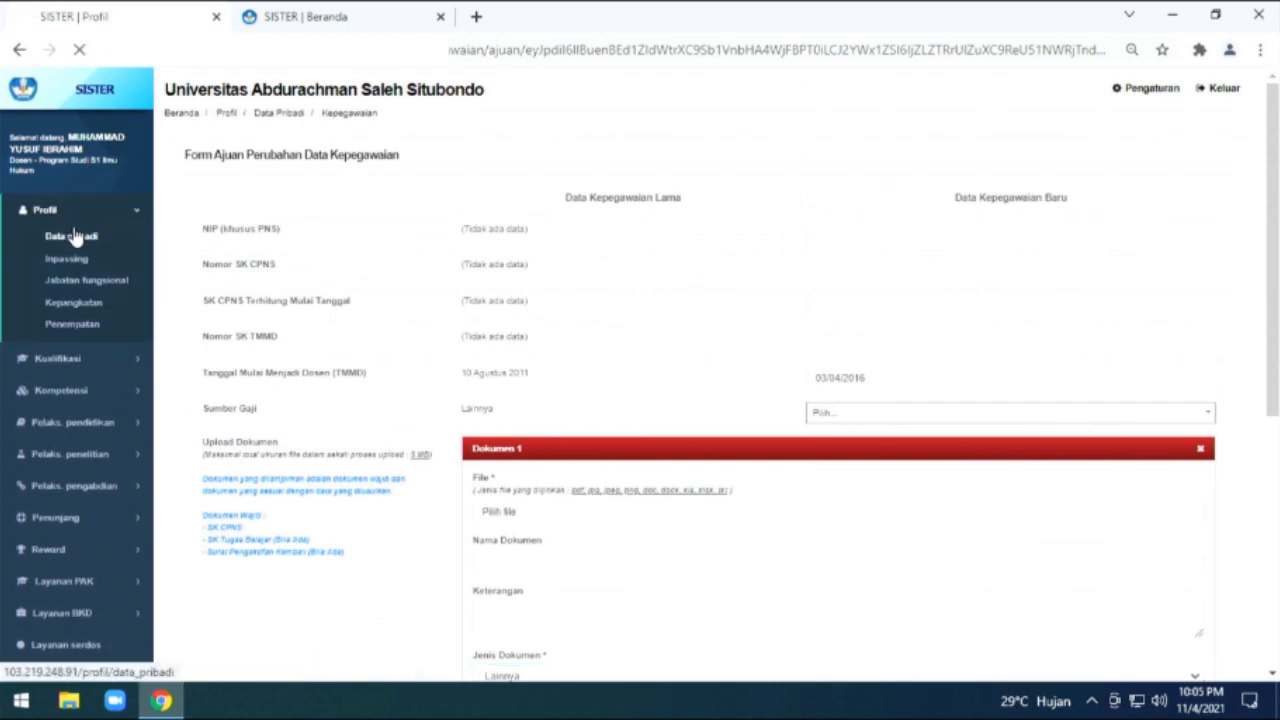
pyautogui.scroll(-5, 1086, 500)
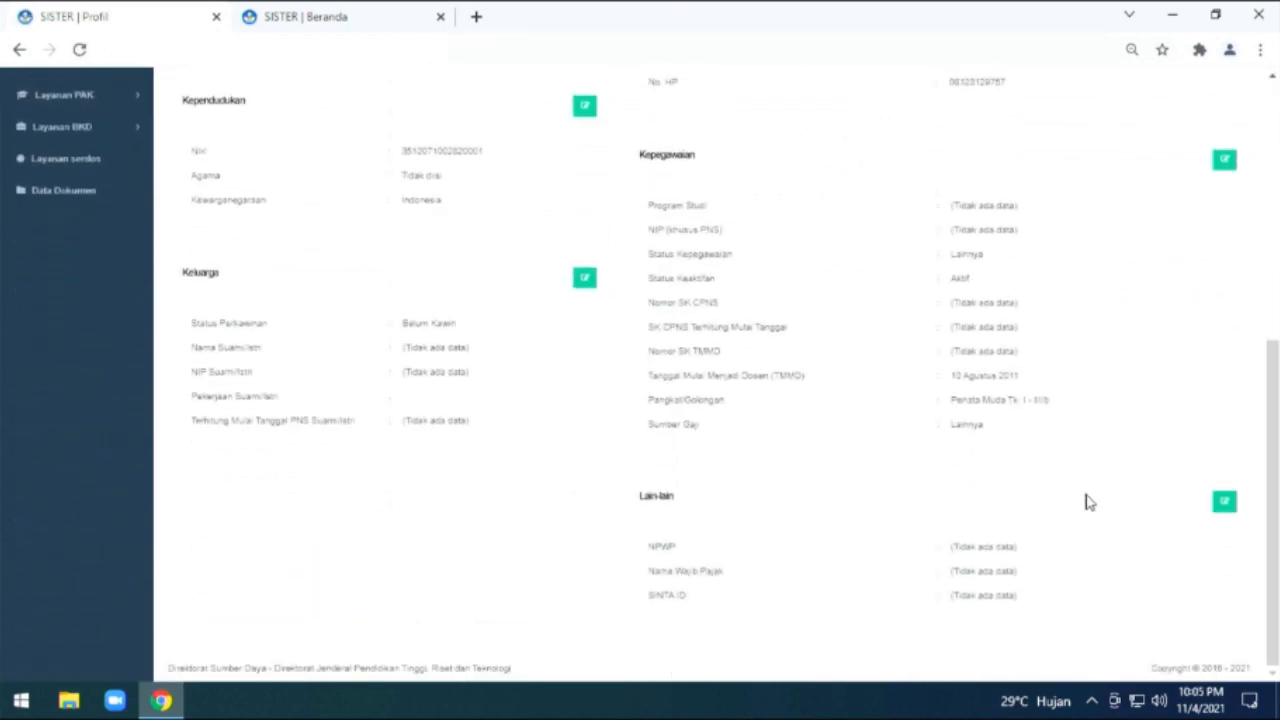
pyautogui.click(1225, 505)
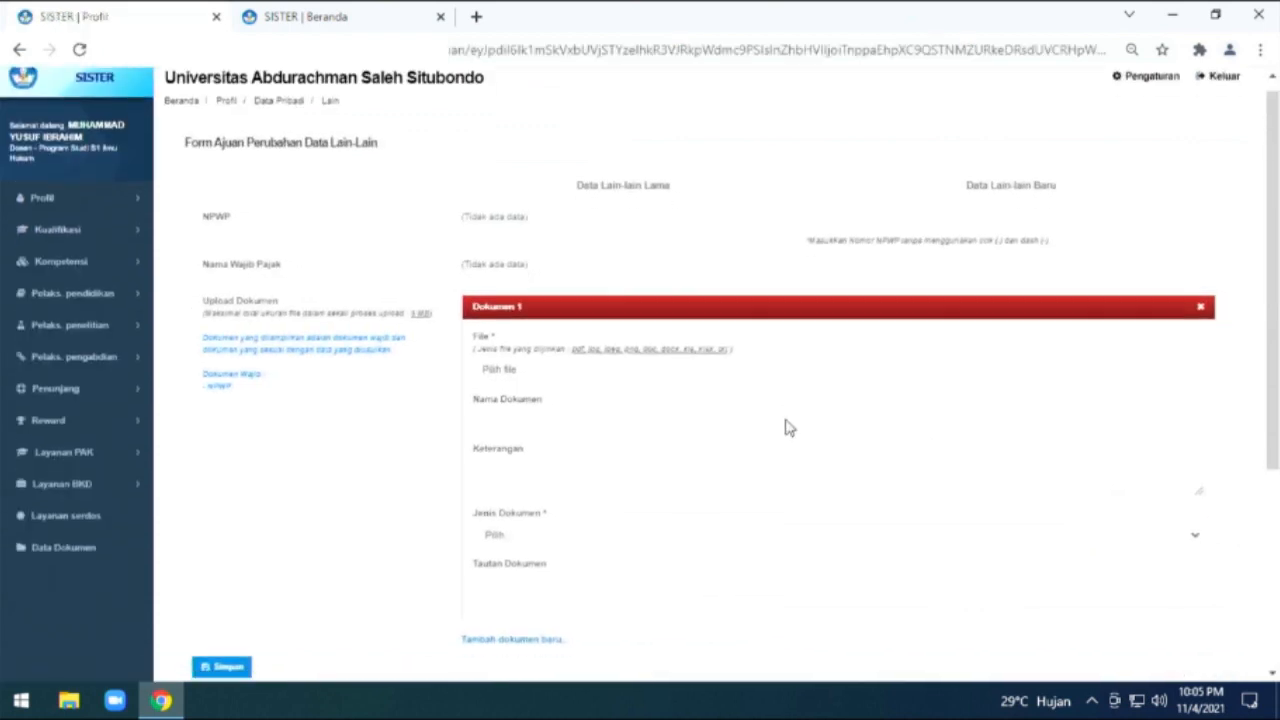
# - Go through the new NPWP and Nama Wajib Pajak fields of the Lain-lain form without entering values
pyautogui.scroll(-1, 785, 428)
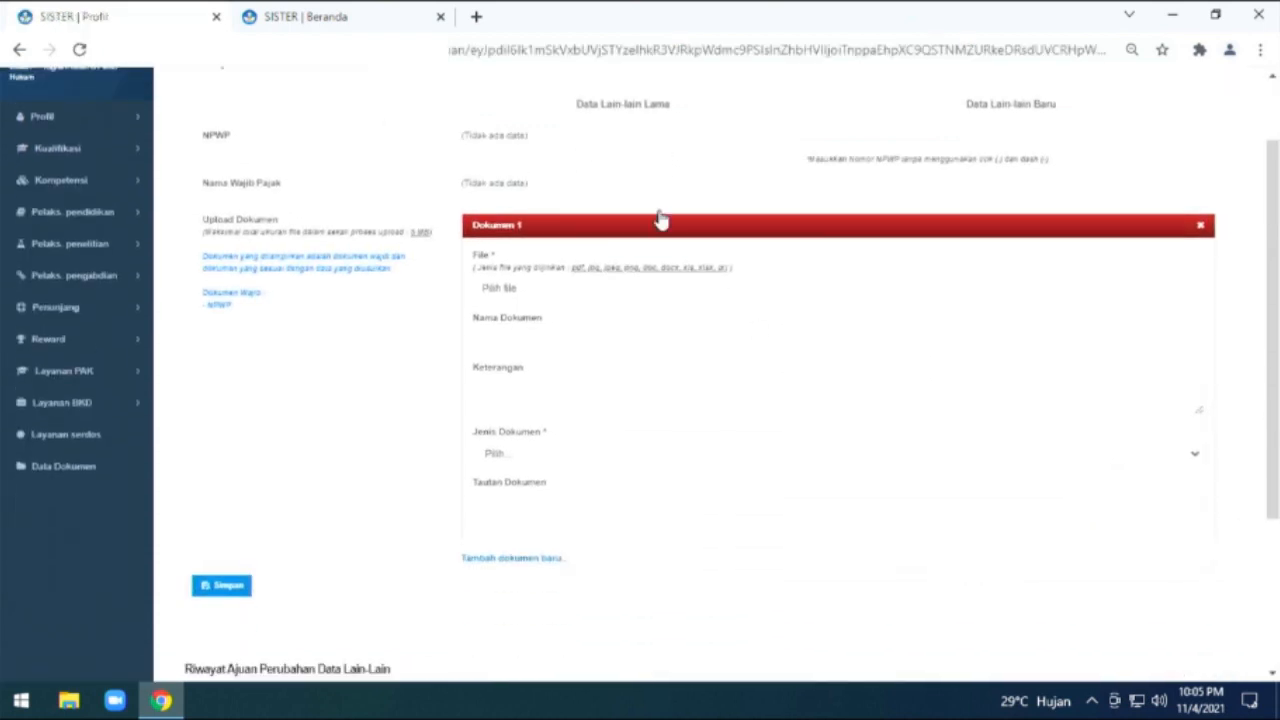
pyautogui.click(830, 137)
pyautogui.click(817, 190)
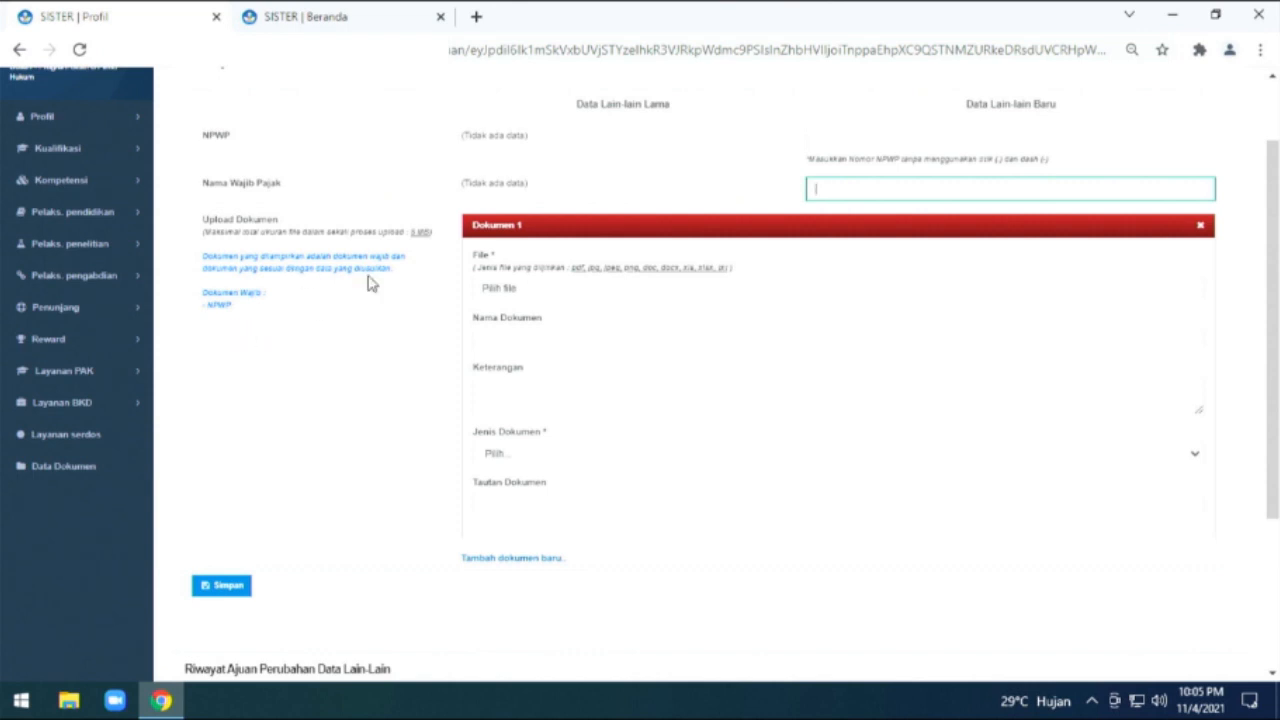
# - Name the supporting document npwp and set its Jenis Dokumen to NPWP, without attaching a file
pyautogui.click(515, 293)
pyautogui.click(550, 418)
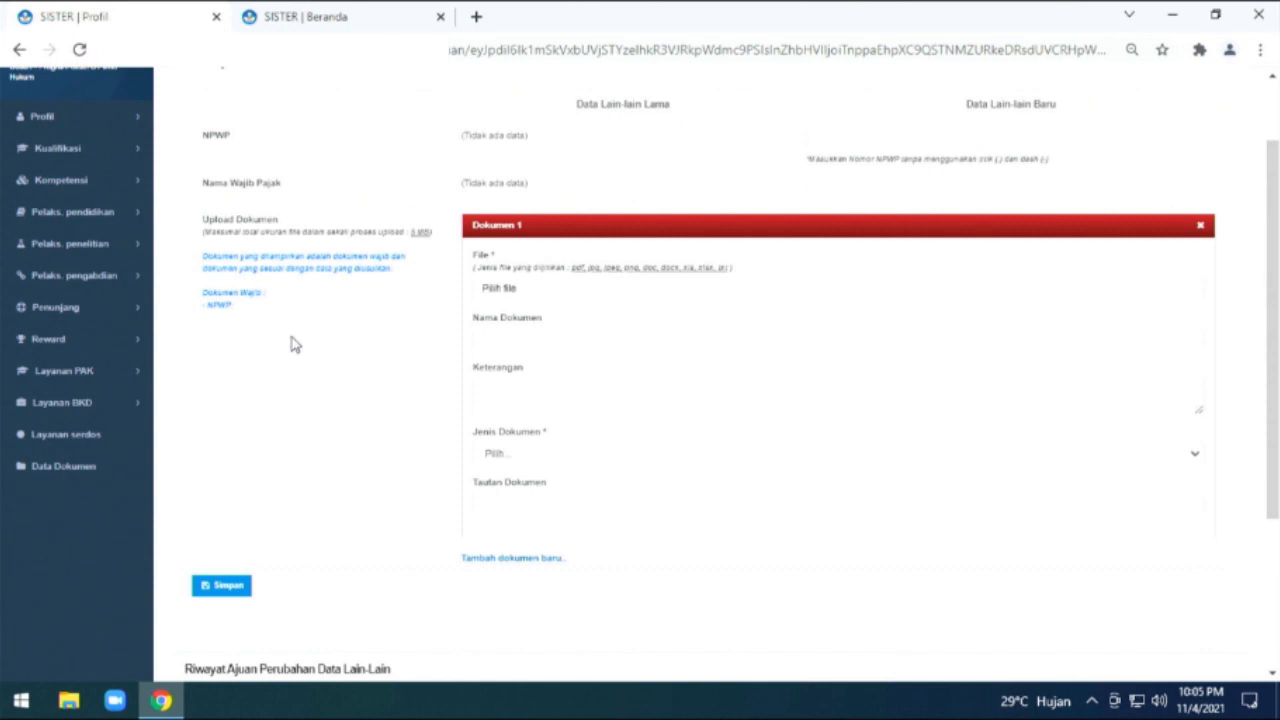
pyautogui.scroll(-1, 491, 366)
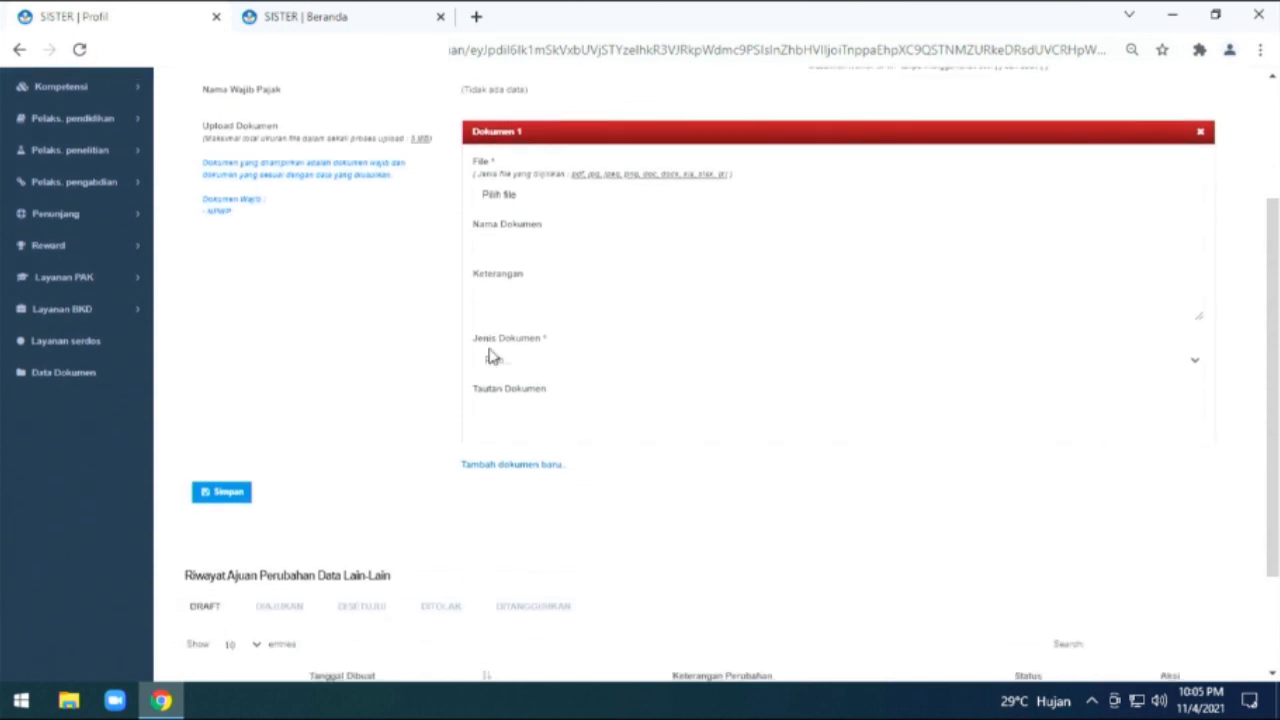
pyautogui.scroll(1, 494, 354)
pyautogui.scroll(-1, 519, 340)
pyautogui.click(501, 246)
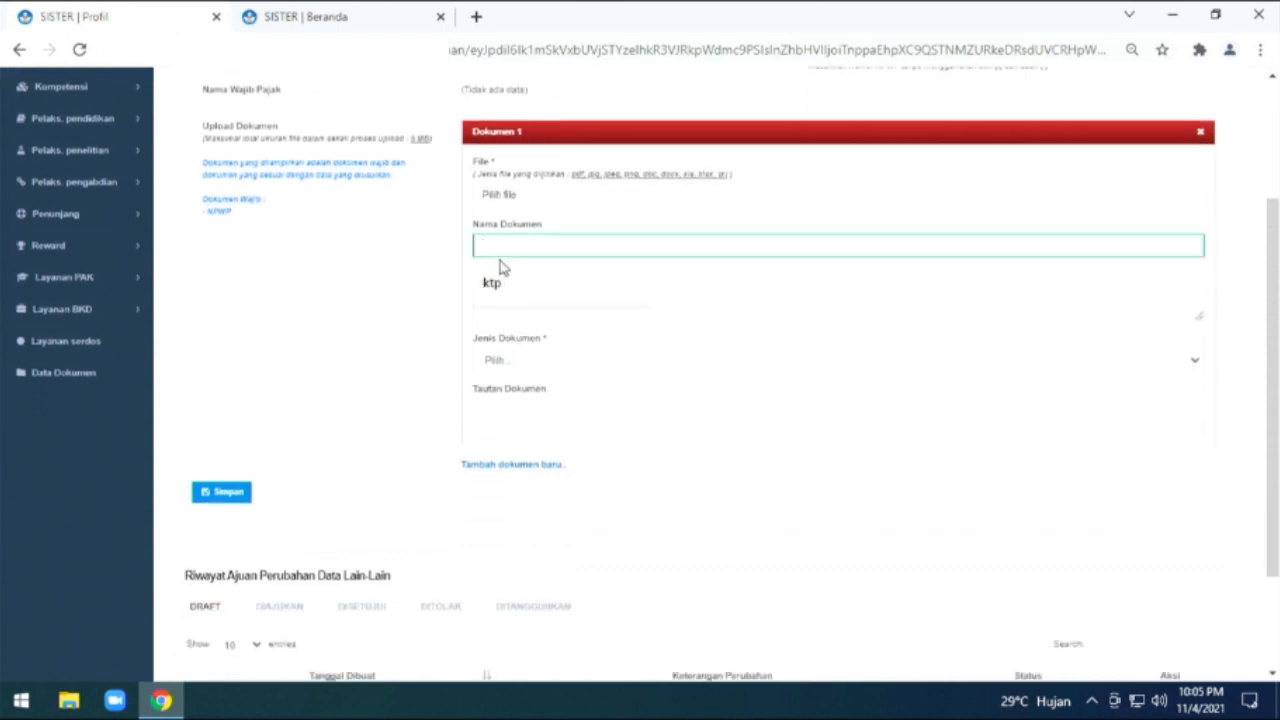
pyautogui.write('ktp')
pyautogui.click(512, 361)
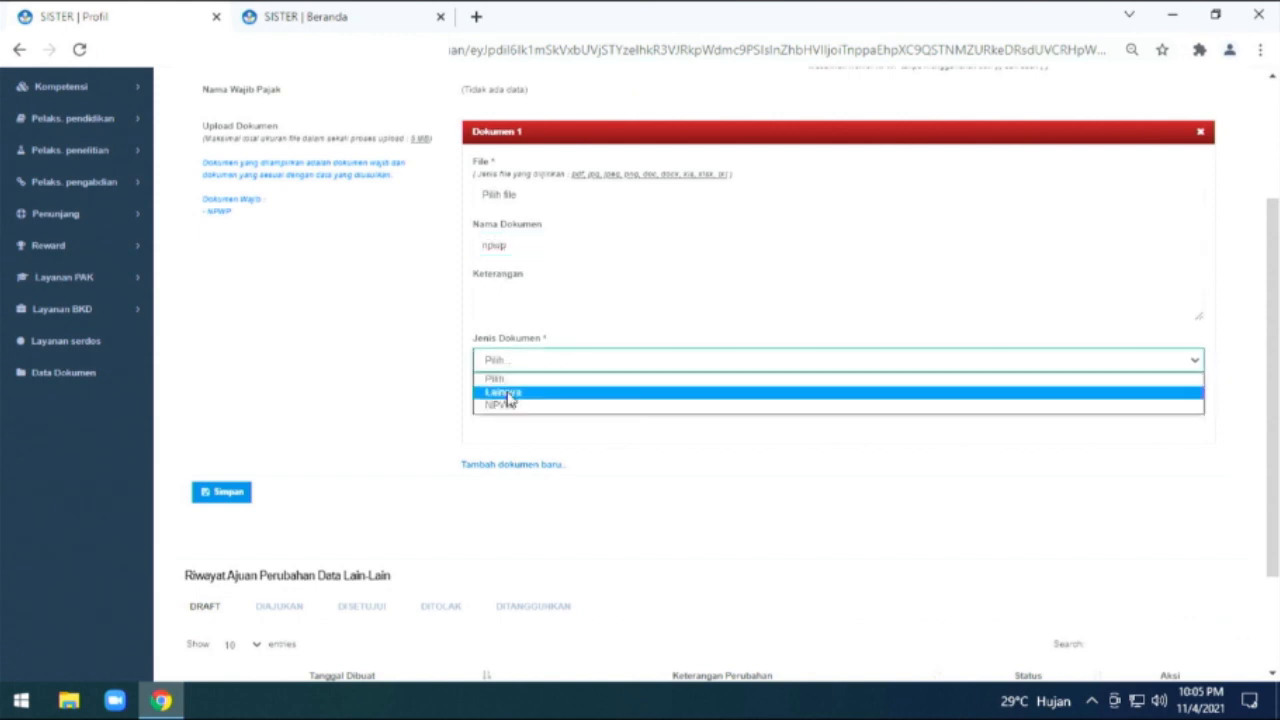
pyautogui.click(513, 407)
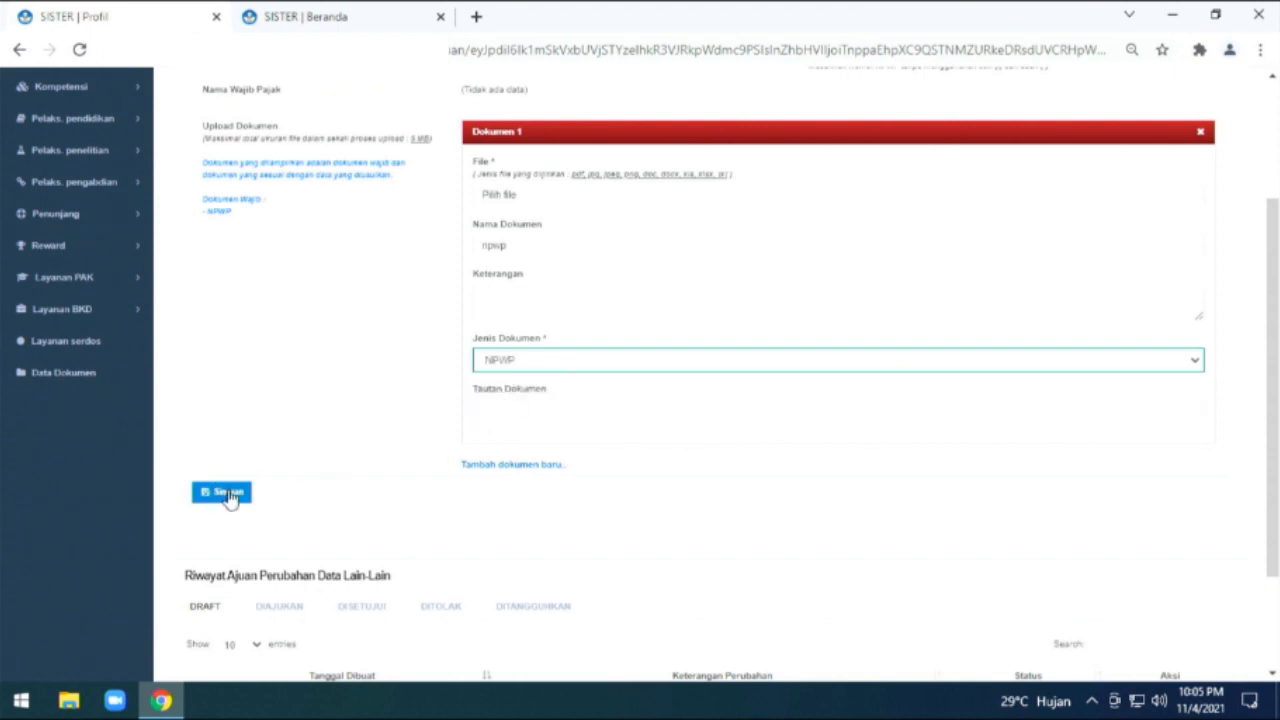
# - Check the Lain-lain change request history, then return to the Data Pribadi page and look over its sections
pyautogui.scroll(-3, 484, 492)
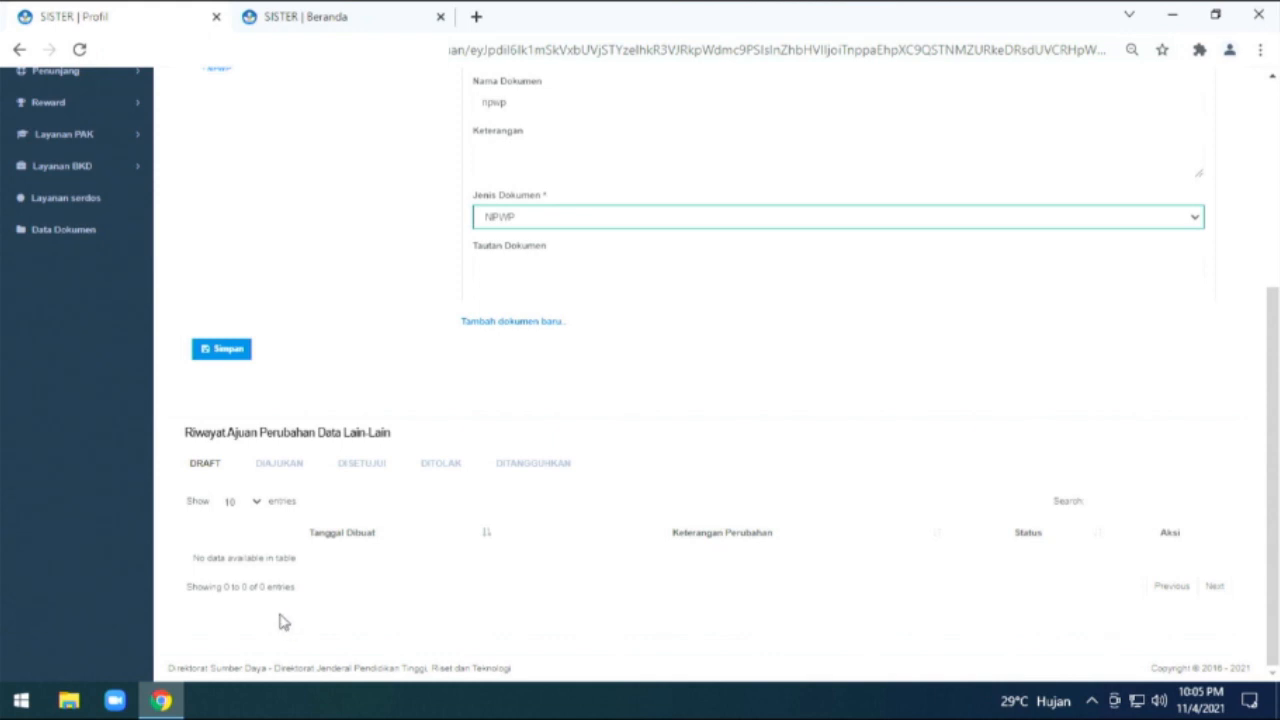
pyautogui.scroll(7, 492, 492)
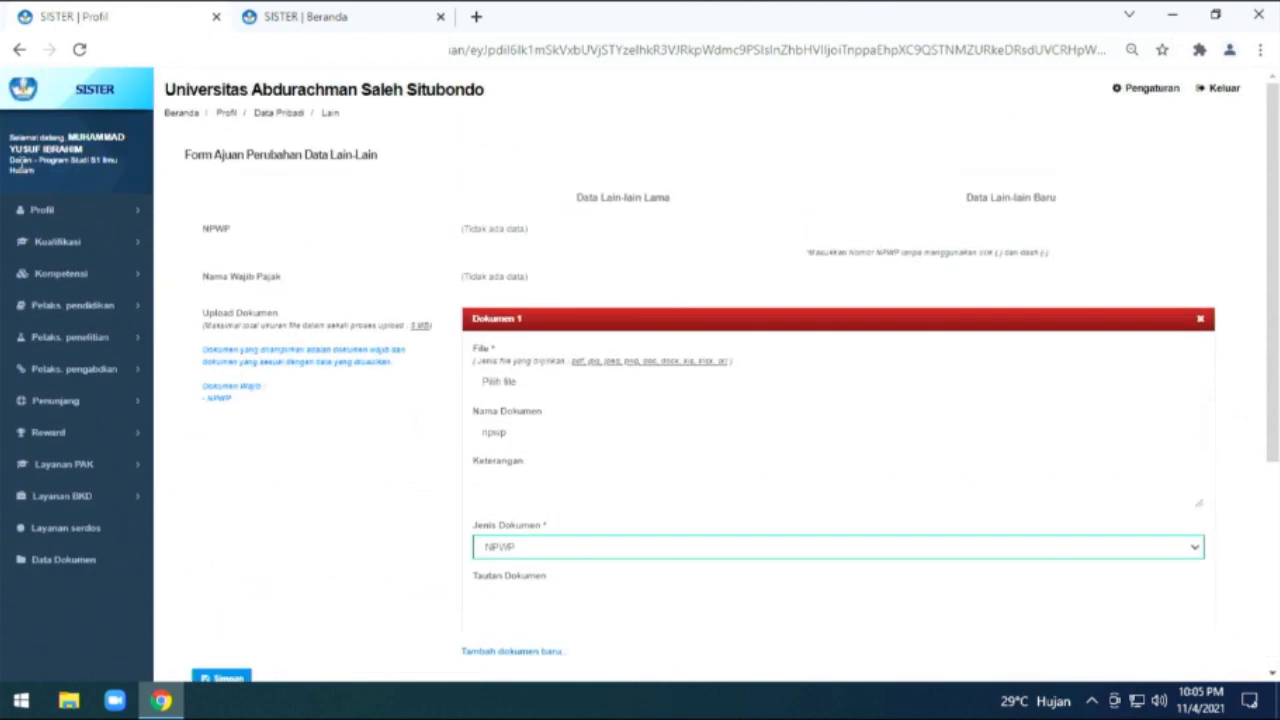
pyautogui.click(42, 210)
pyautogui.click(70, 237)
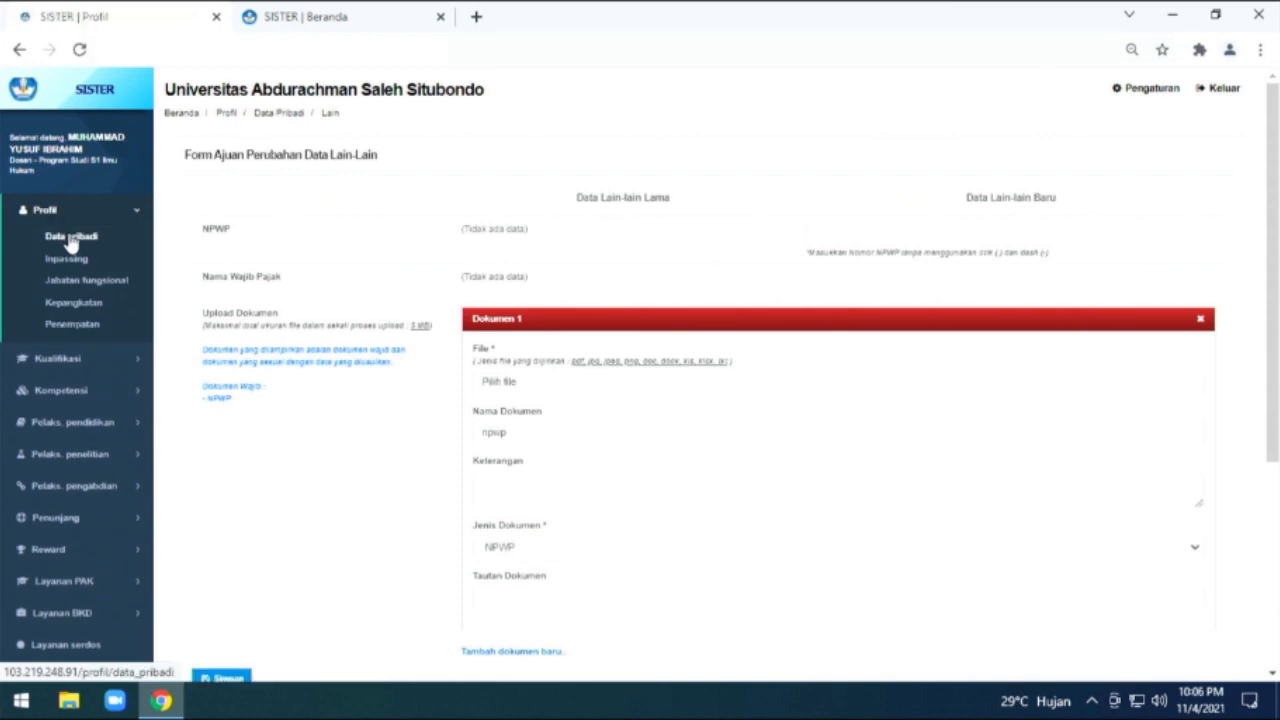
pyautogui.scroll(-10, 743, 466)
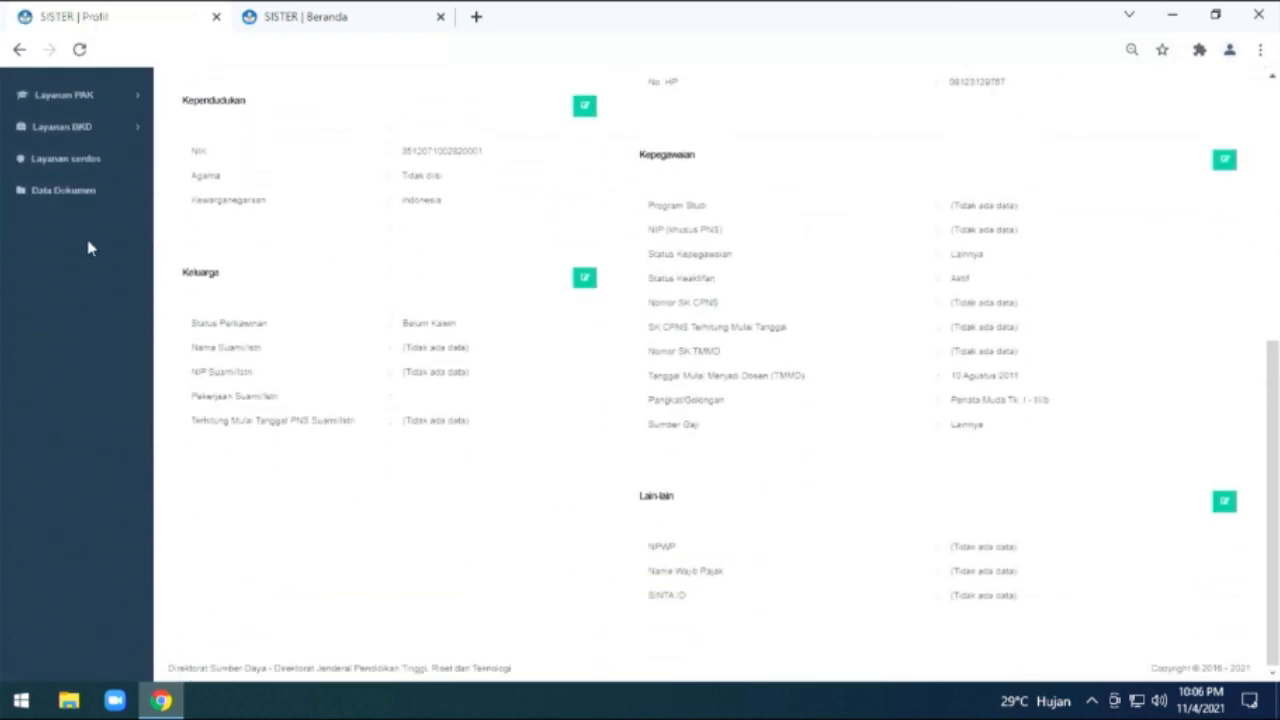
pyautogui.scroll(10, 95, 252)
# - Open the form for adding an Inpassing record and set Golongan/Pangkat to III/b (Penata Muda Tk. I)
pyautogui.click(80, 259)
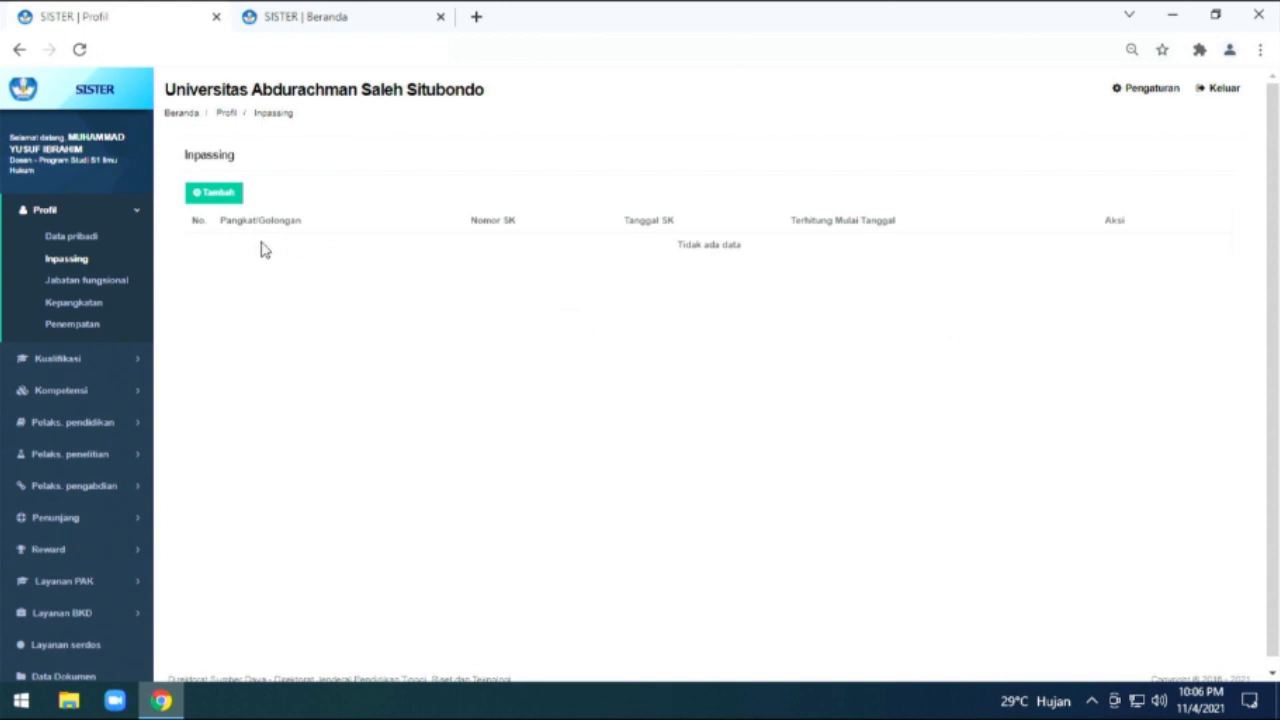
pyautogui.click(215, 196)
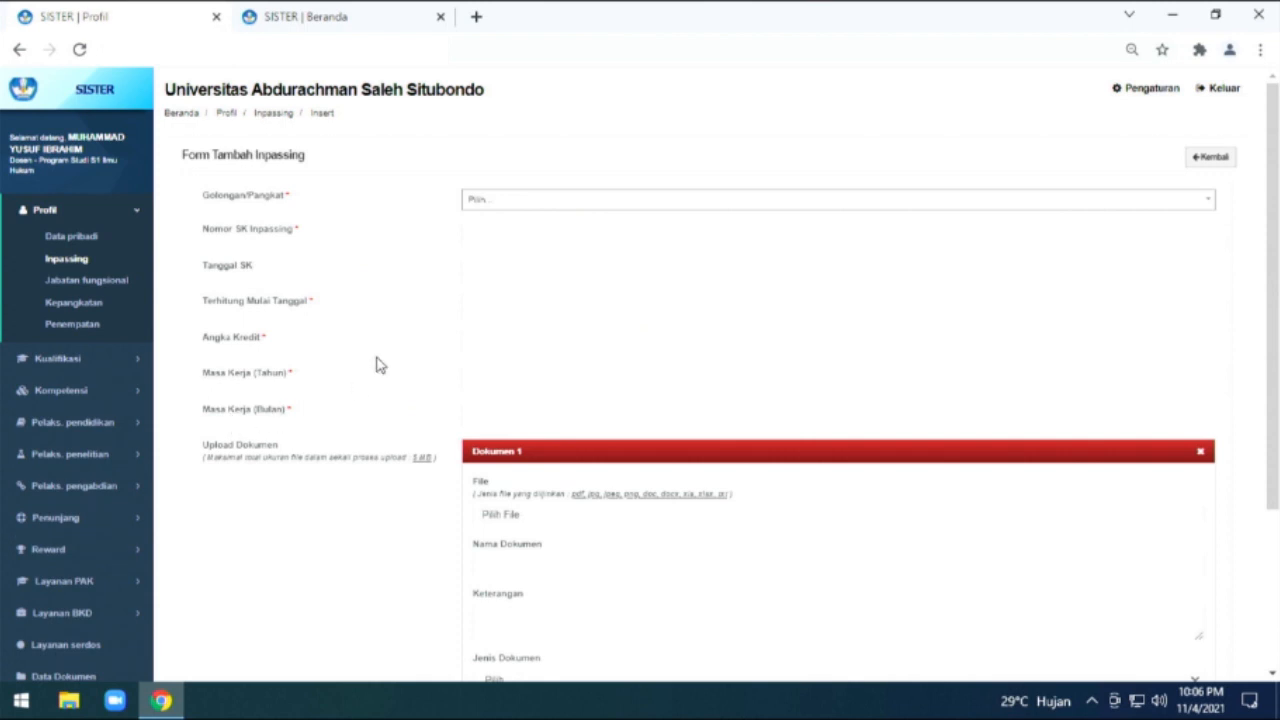
pyautogui.click(497, 205)
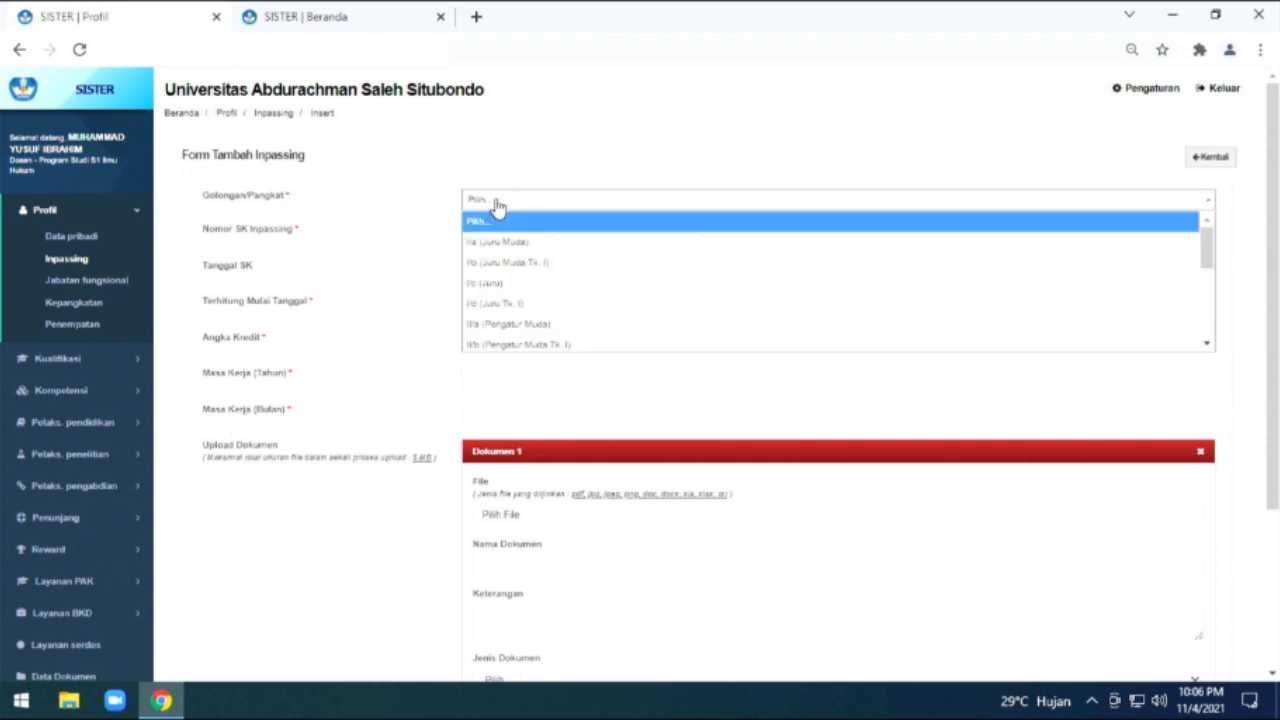
pyautogui.scroll(-4, 514, 315)
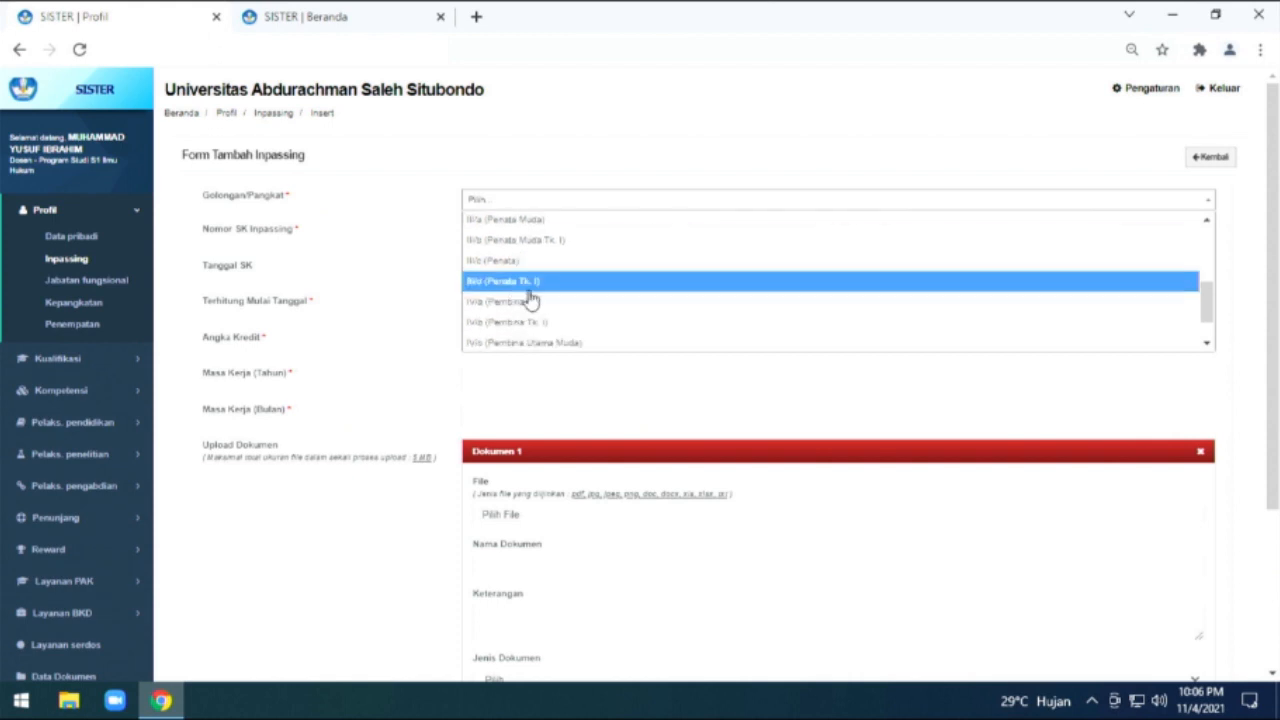
pyautogui.click(540, 243)
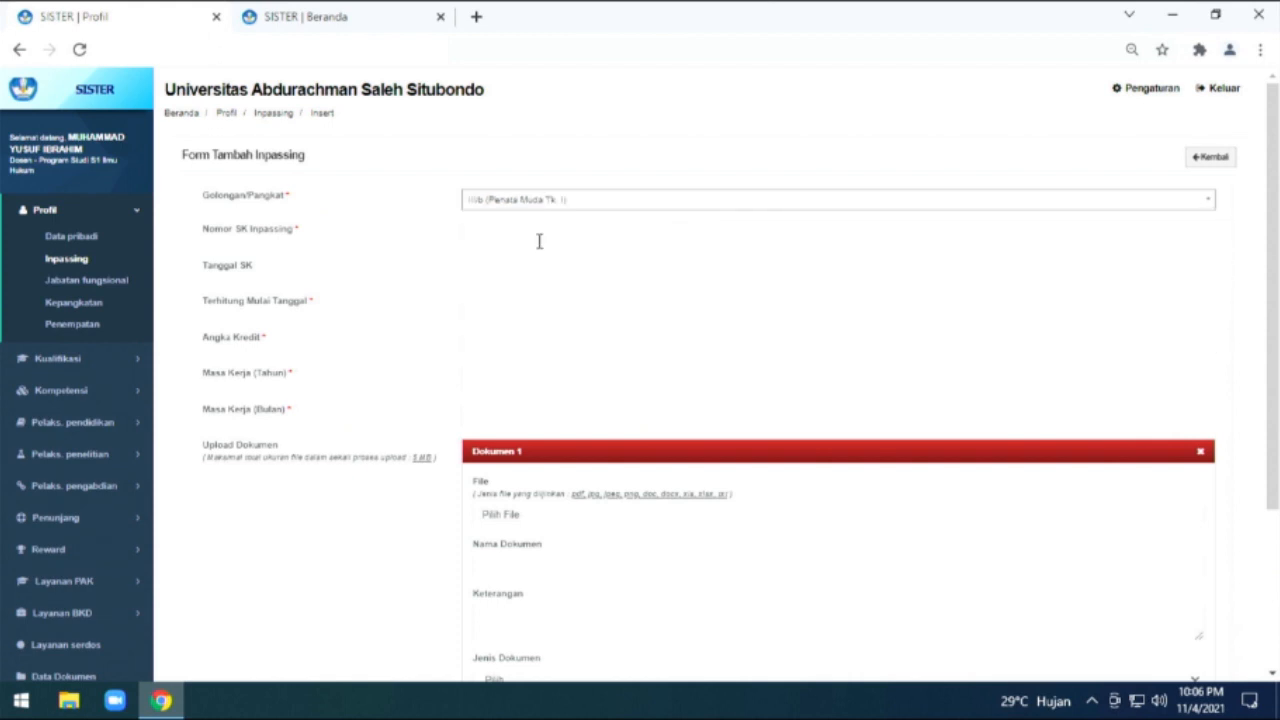
# - Go through the Inpassing form's SK number, date, Angka Kredit and Masa Kerja fields and its upload section without entering values
pyautogui.click(494, 237)
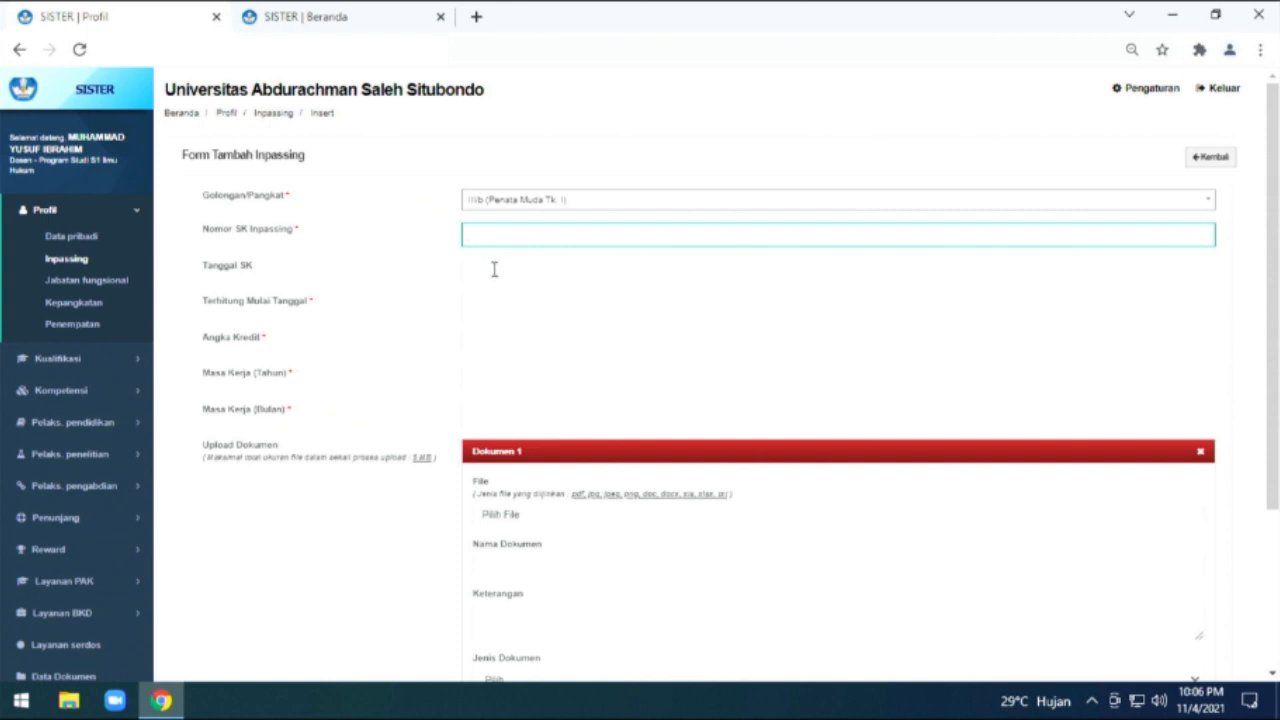
pyautogui.click(494, 269)
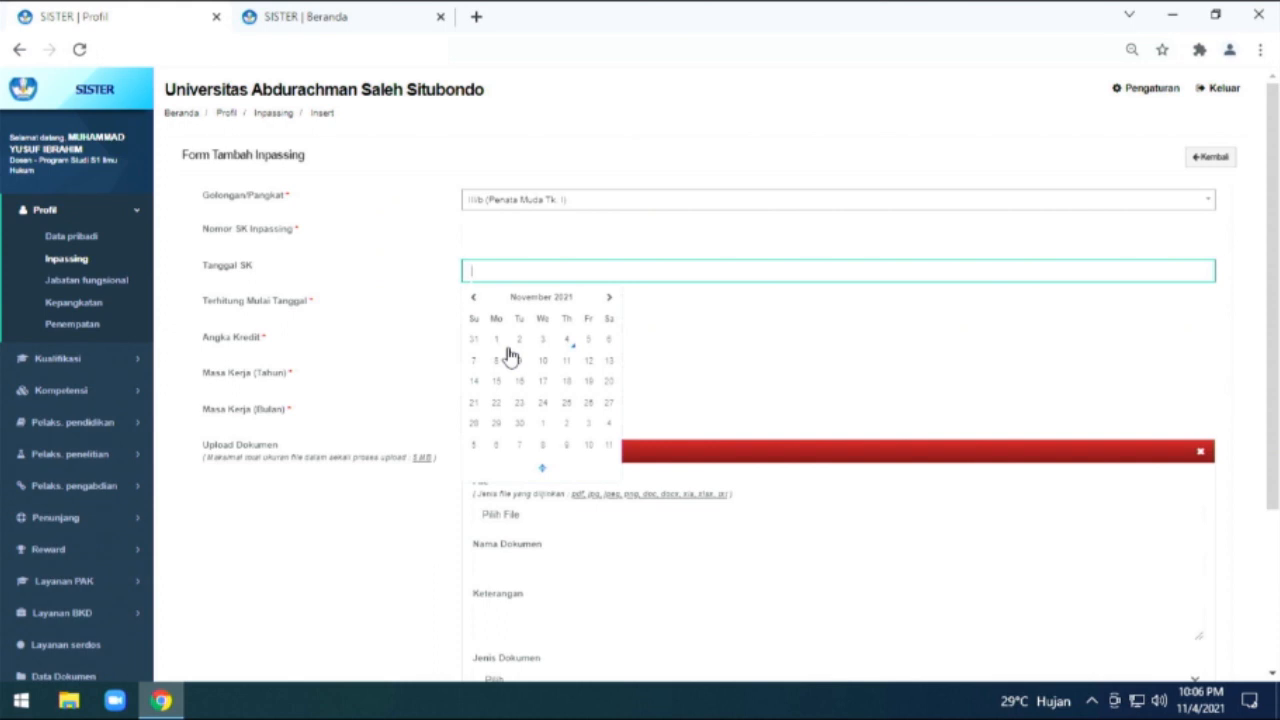
pyautogui.click(396, 356)
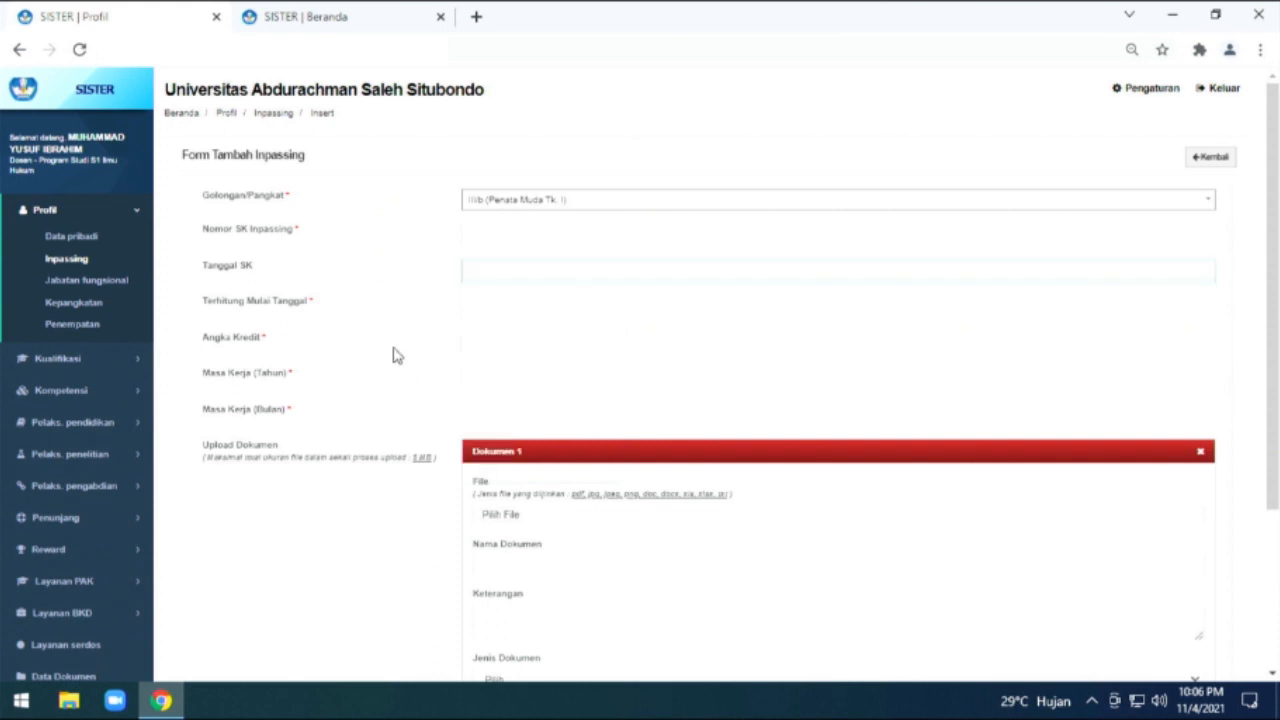
pyautogui.click(499, 343)
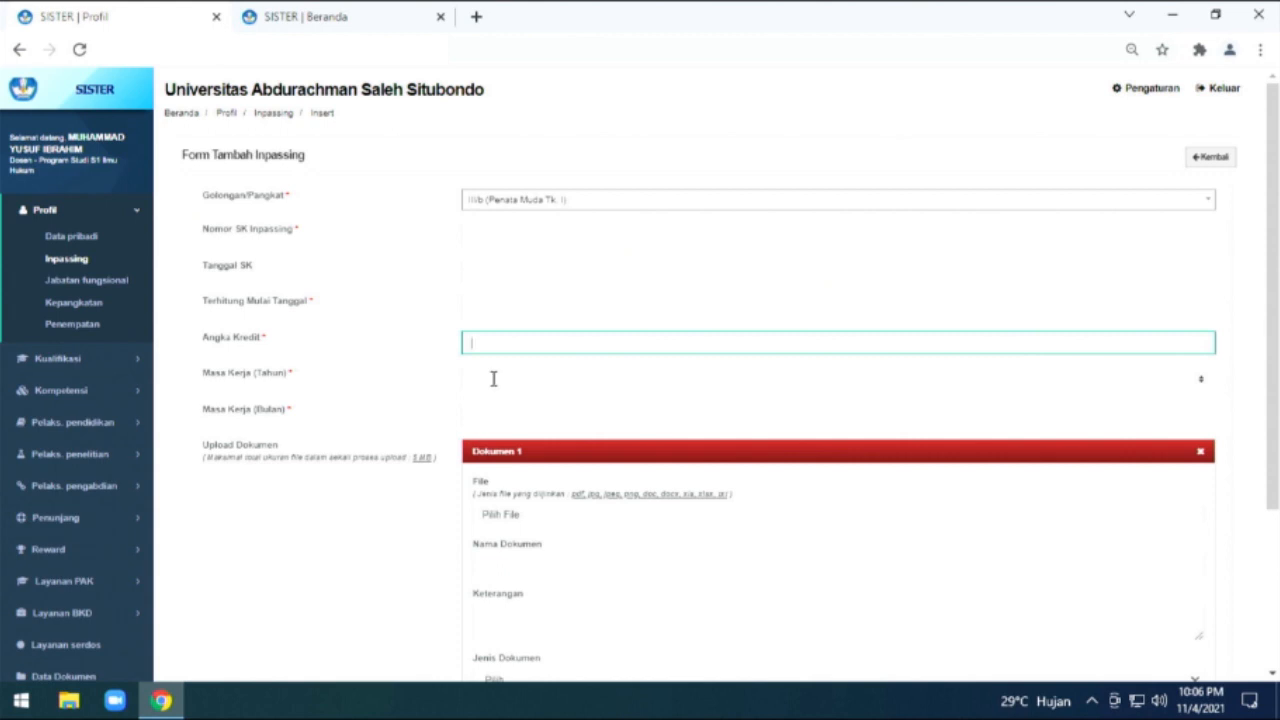
pyautogui.click(493, 415)
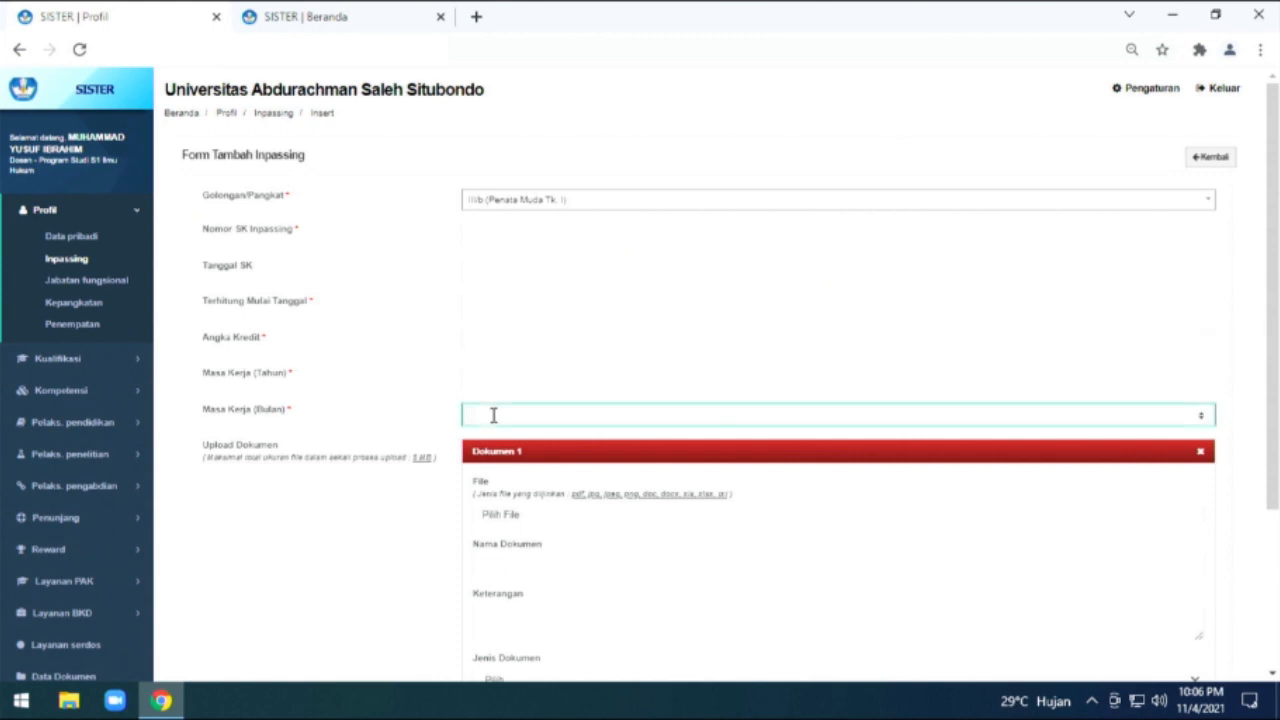
pyautogui.scroll(-1, 502, 424)
pyautogui.scroll(-1, 400, 380)
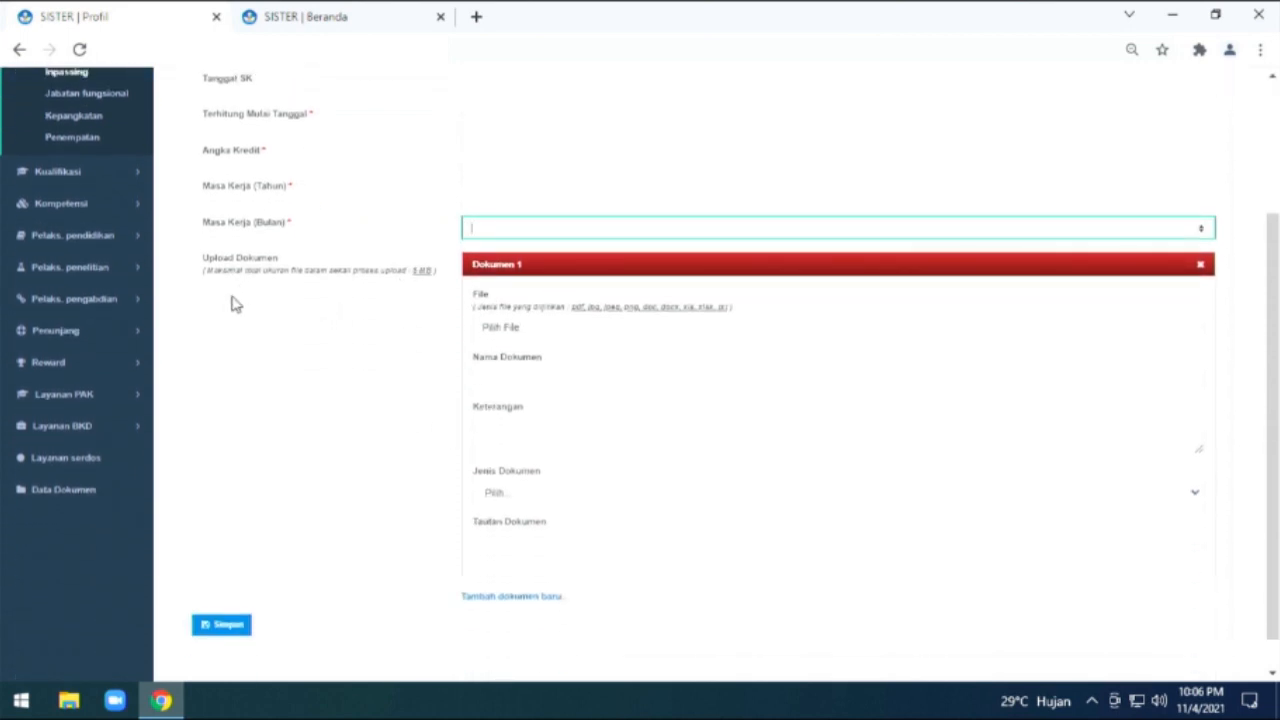
pyautogui.scroll(1, 433, 336)
pyautogui.scroll(2, 429, 337)
pyautogui.scroll(-2, 429, 337)
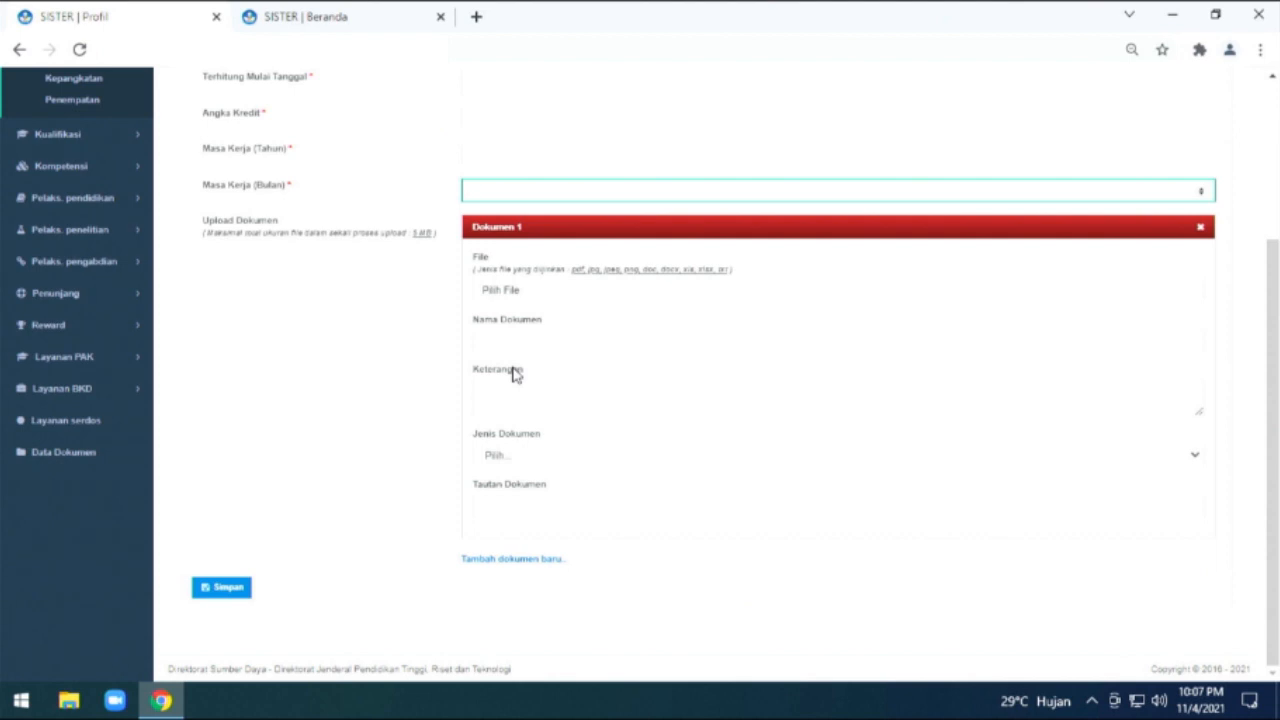
# - Set Jenis Dokumen of Dokumen 1 to SK Pangkat/Inpassing, without attaching a file or entering a document name
pyautogui.click(521, 292)
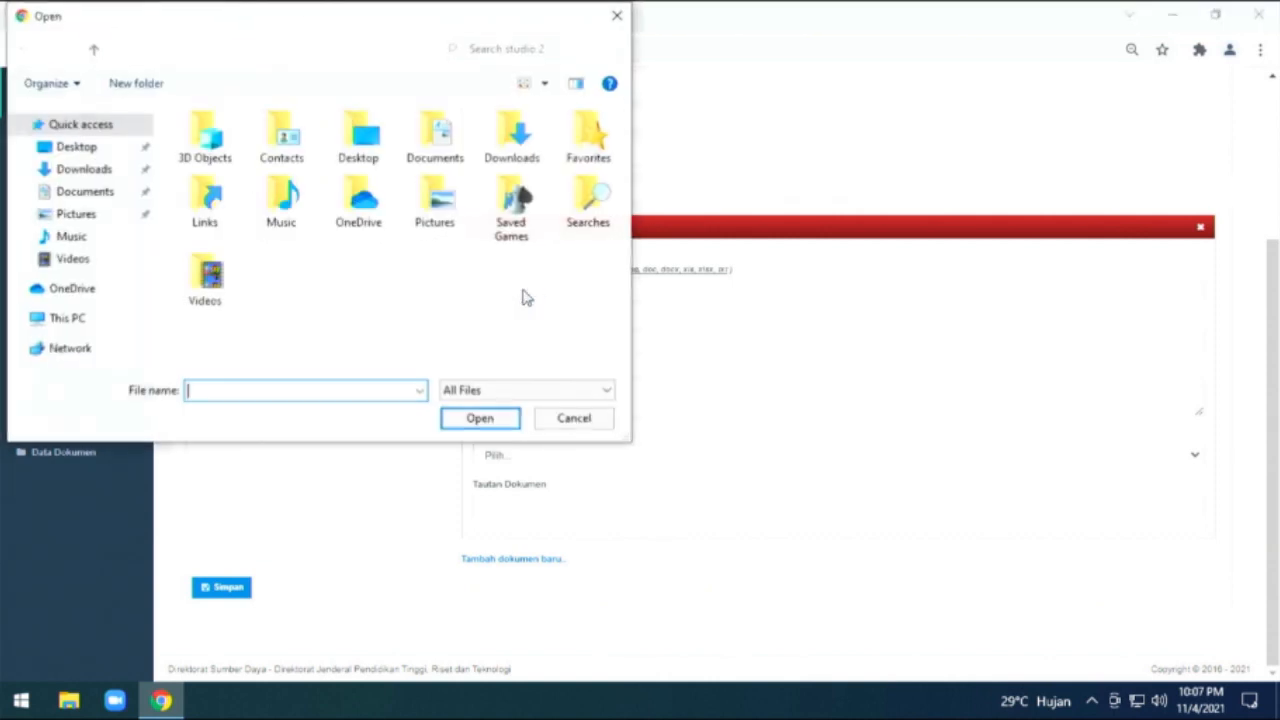
pyautogui.click(558, 422)
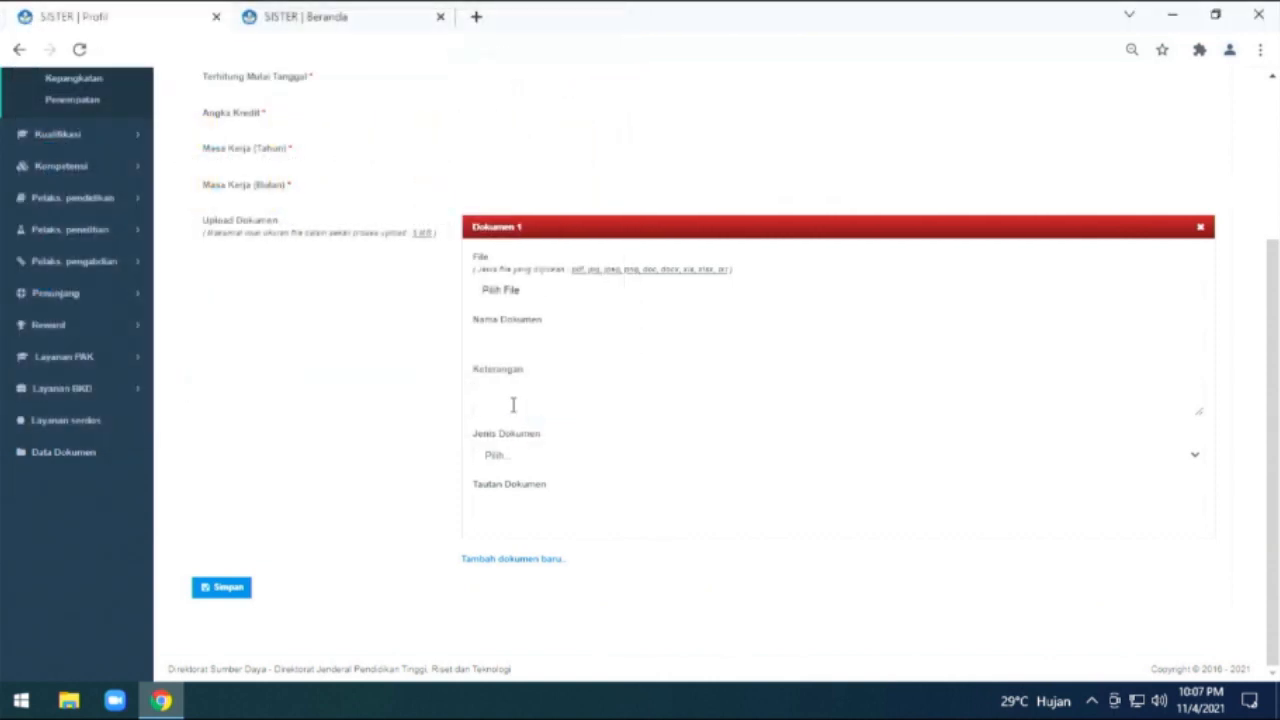
pyautogui.click(499, 338)
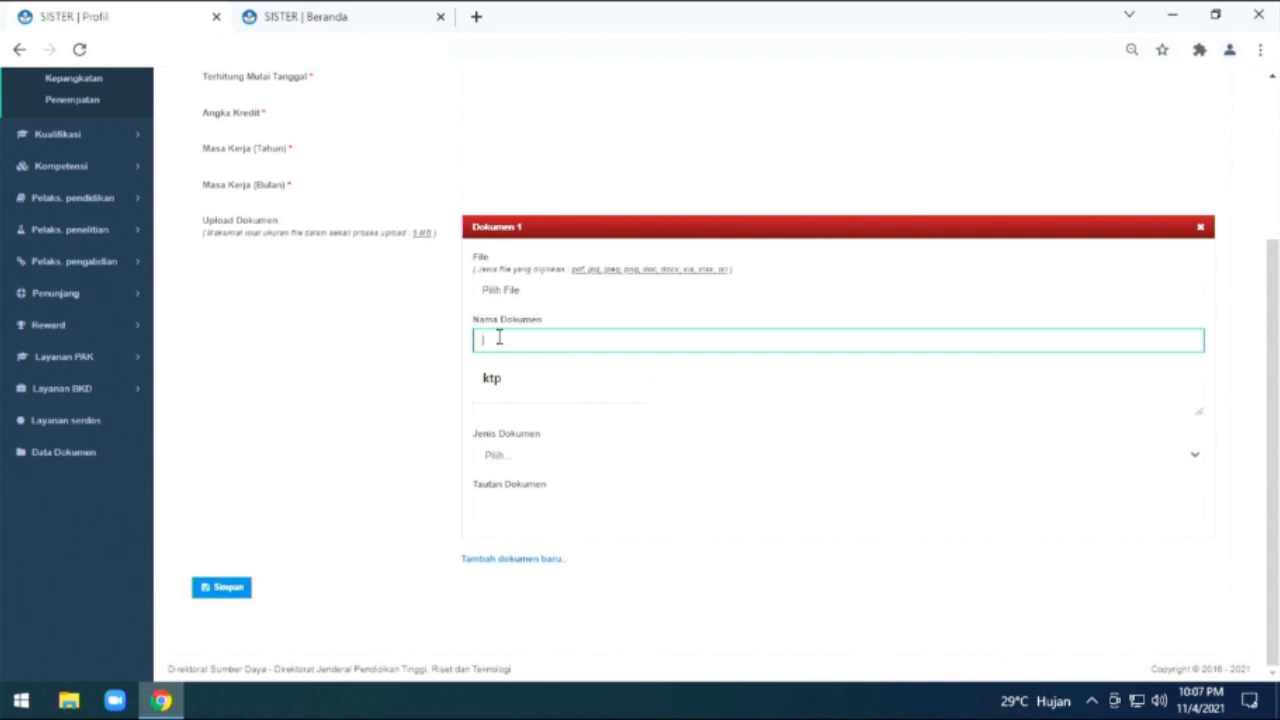
pyautogui.click(466, 410)
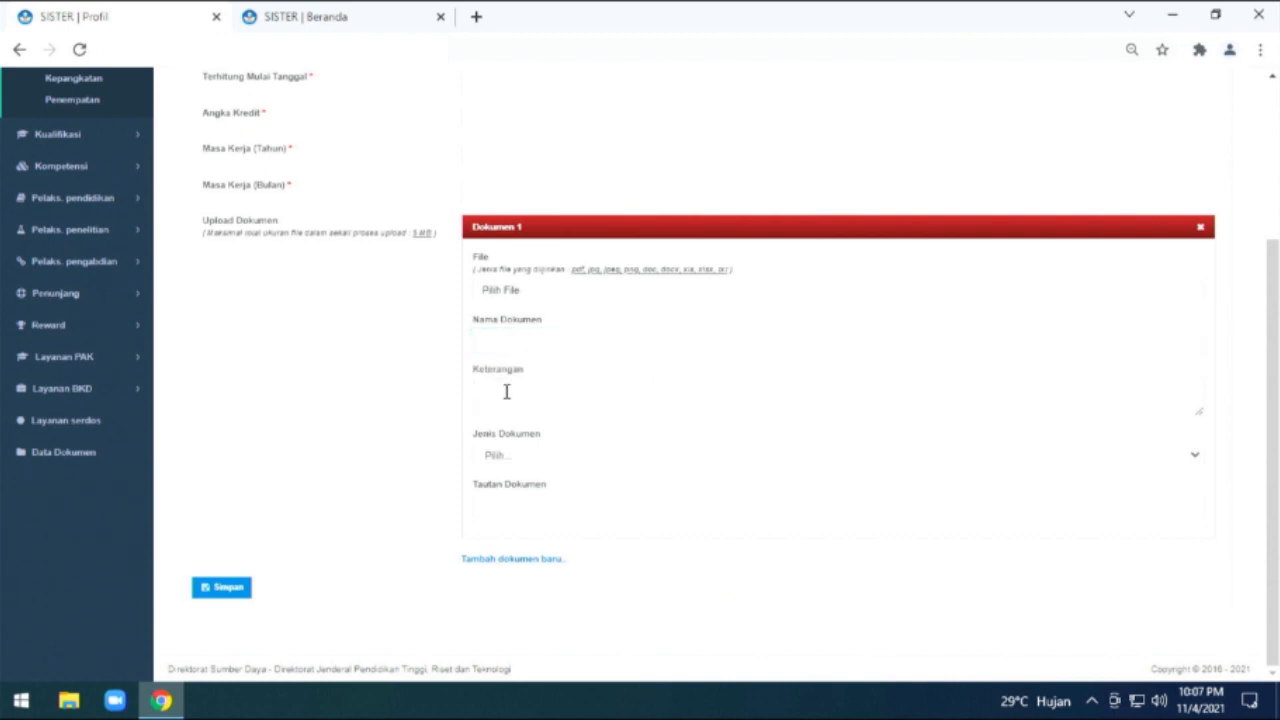
pyautogui.click(511, 453)
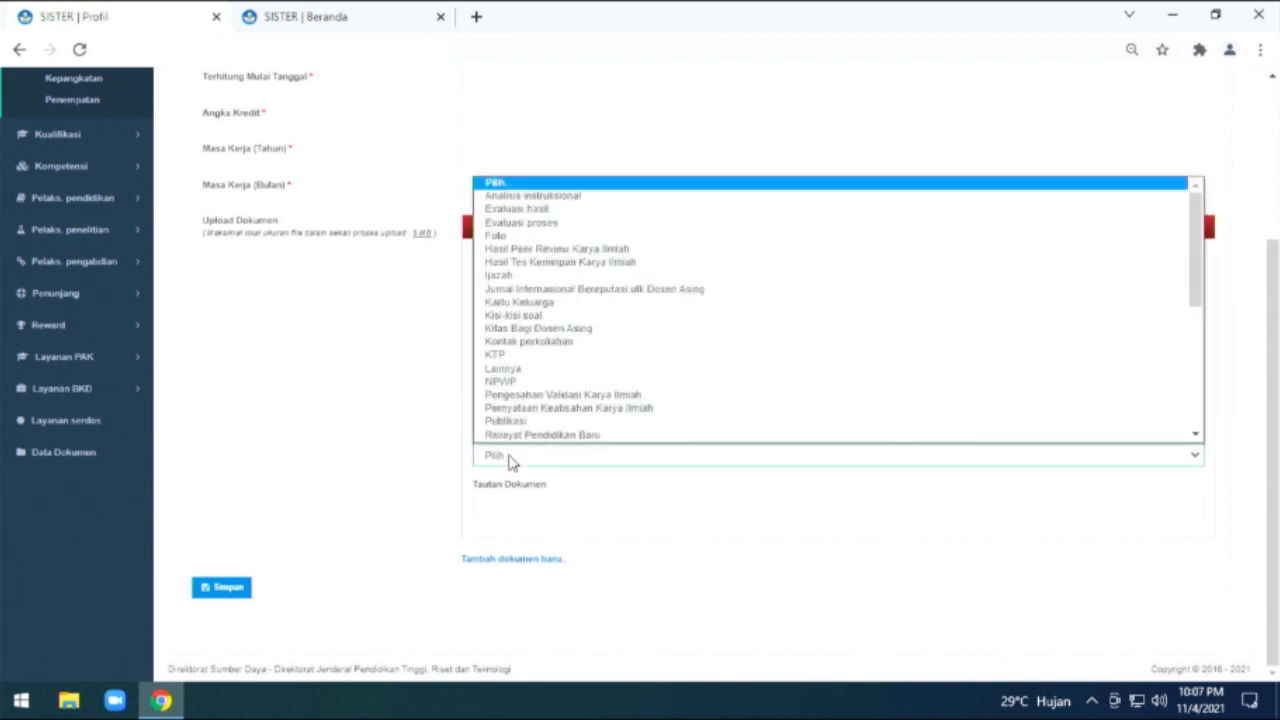
pyautogui.scroll(-1, 514, 435)
pyautogui.click(358, 439)
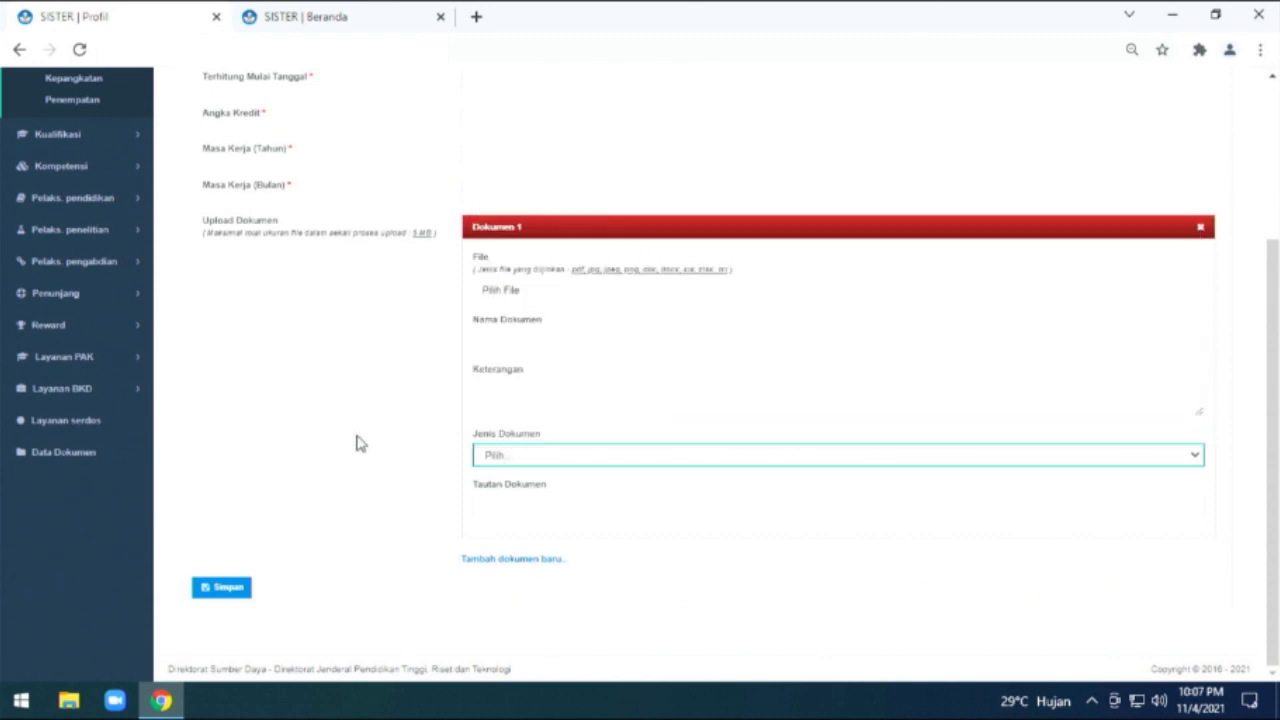
pyautogui.click(514, 459)
pyautogui.scroll(-3, 514, 435)
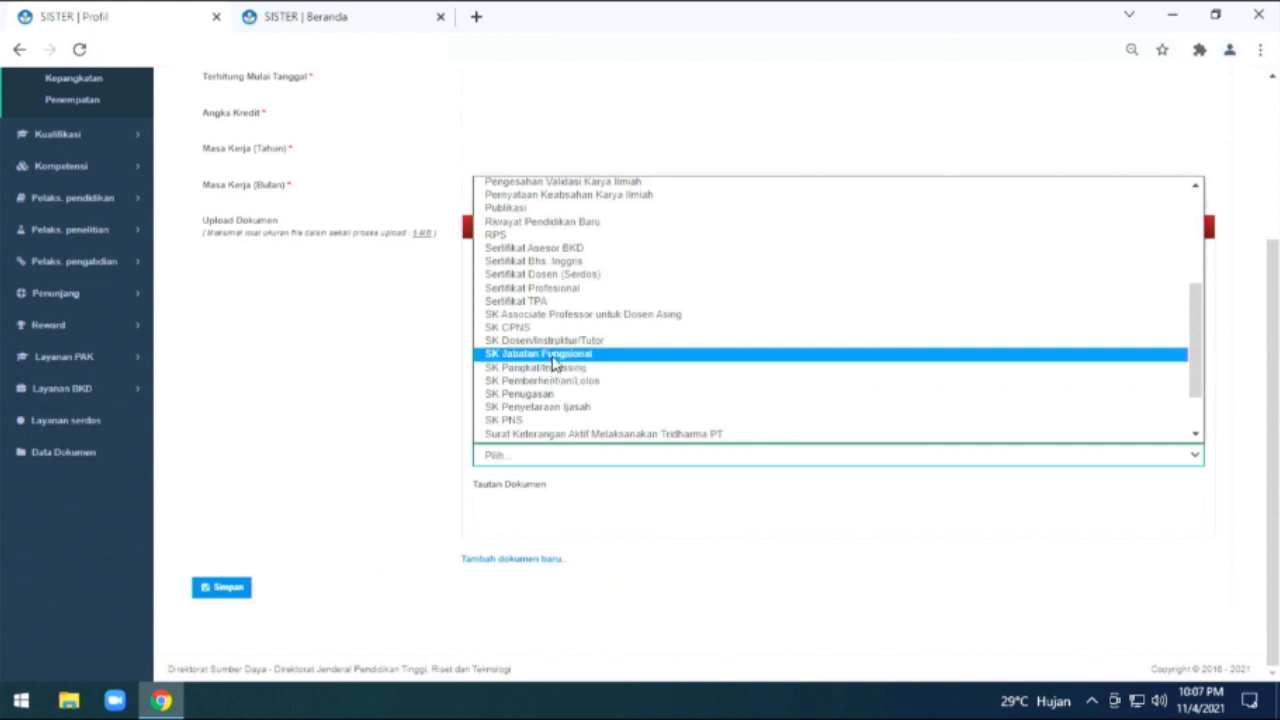
pyautogui.click(555, 368)
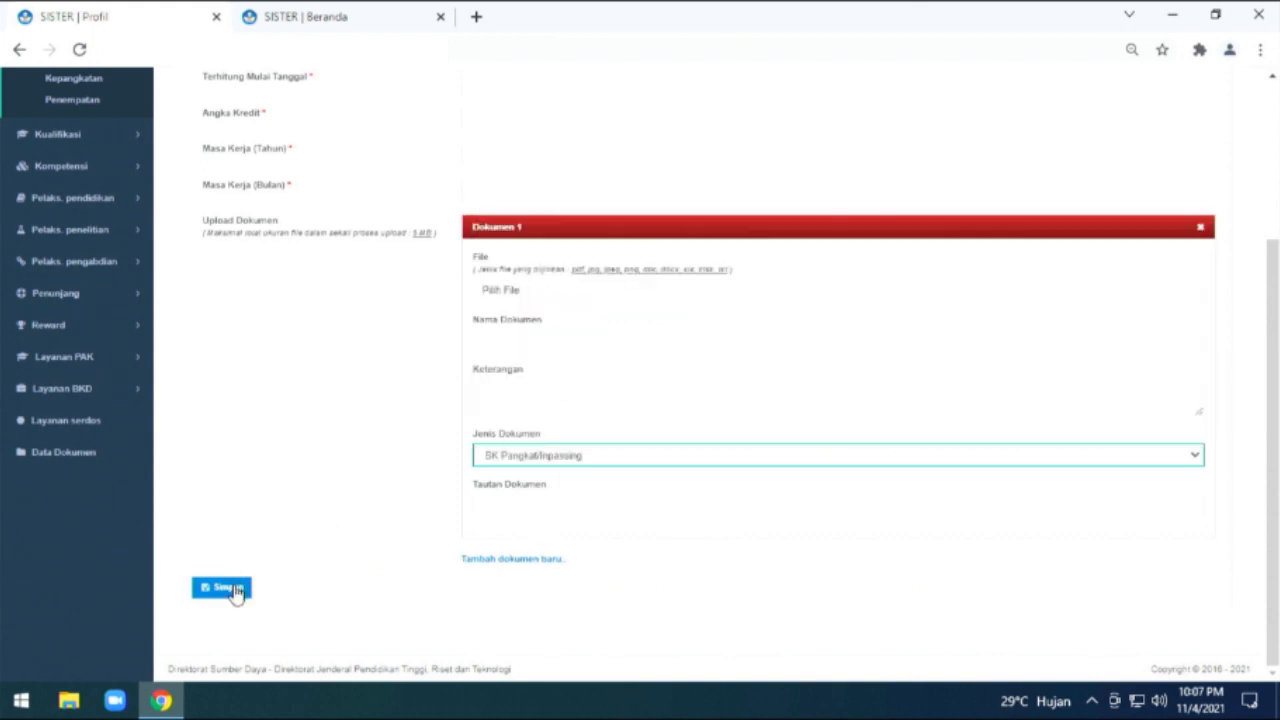
# - Leave the Inpassing form without saving and open the form for adding a Jabatan Fungsional record
pyautogui.scroll(3, 300, 457)
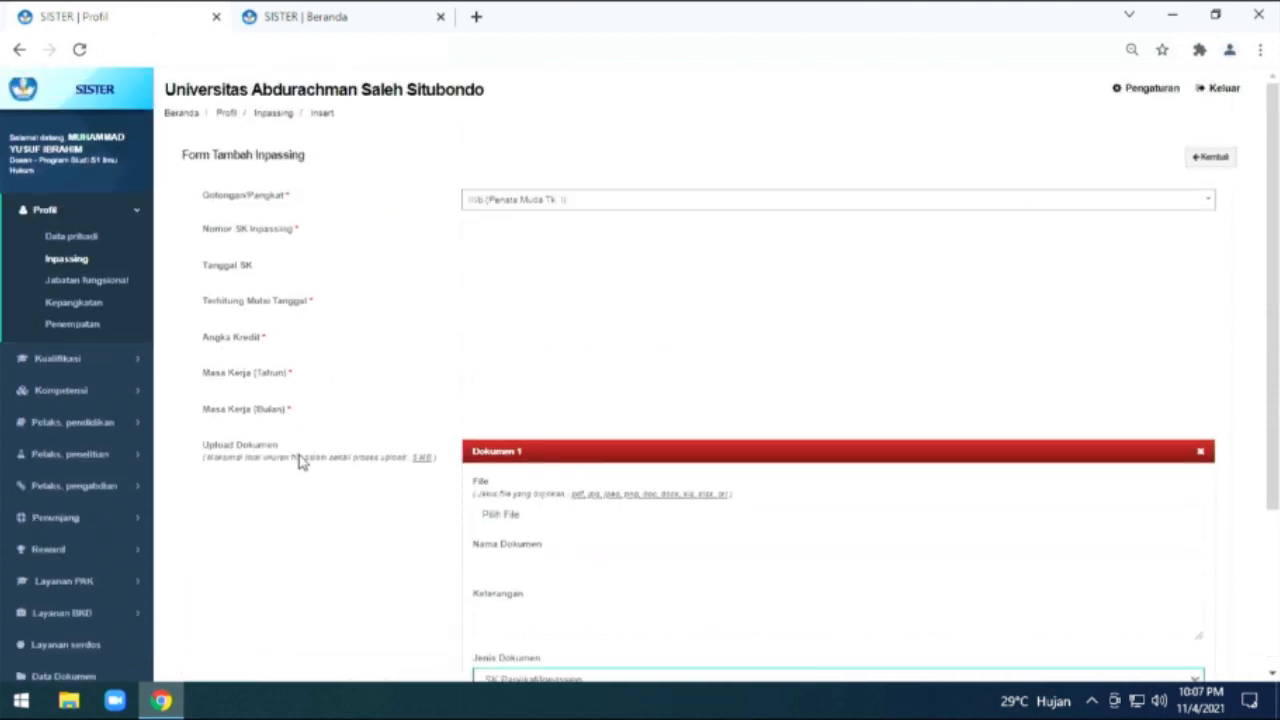
pyautogui.click(1196, 157)
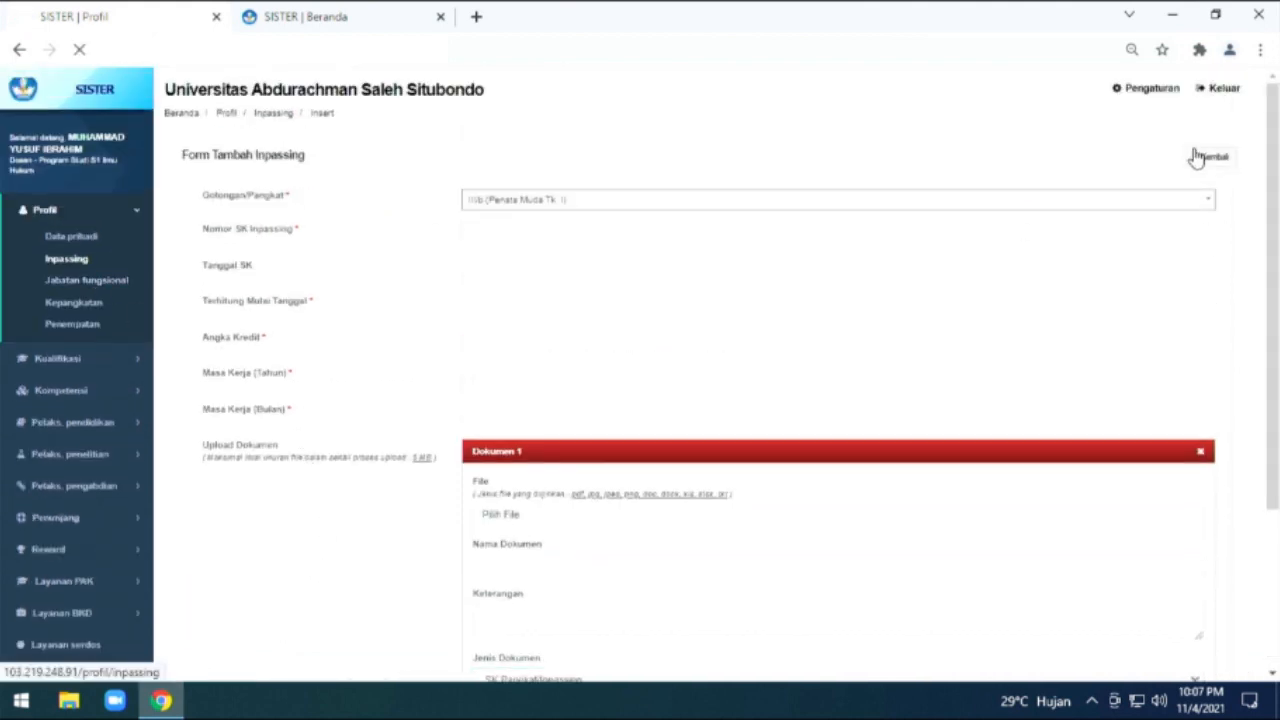
pyautogui.click(85, 289)
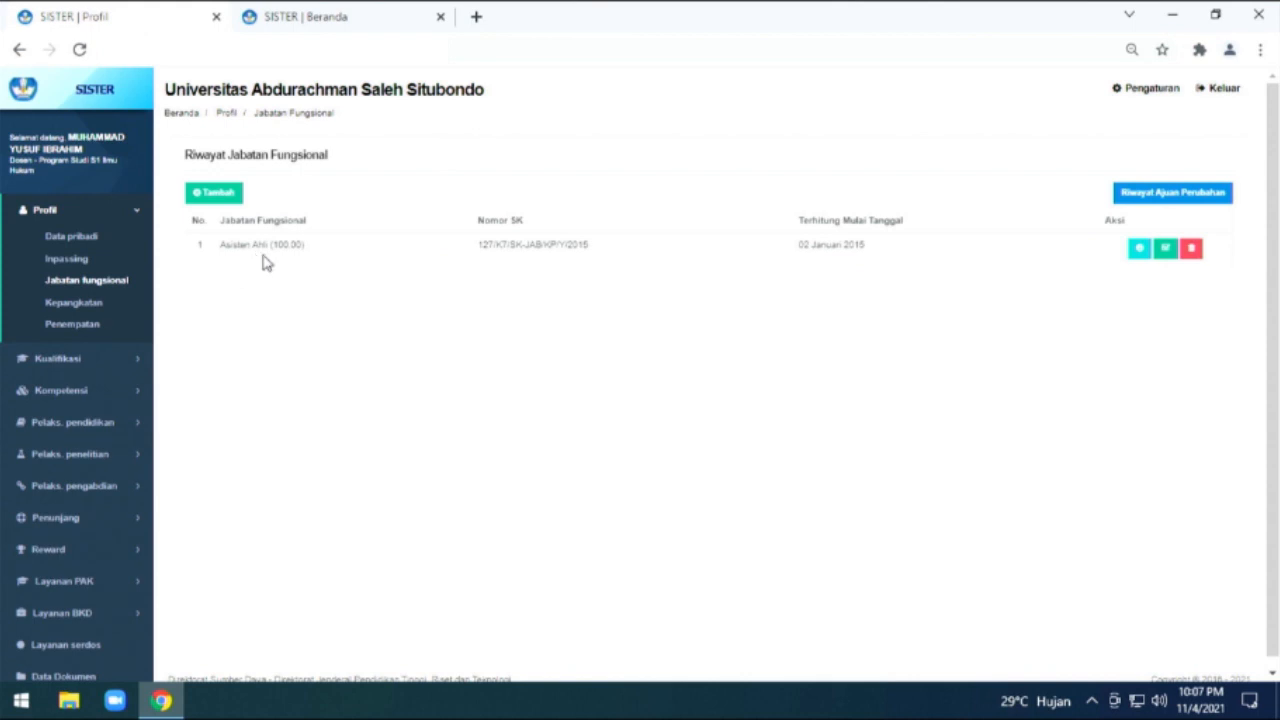
pyautogui.click(222, 194)
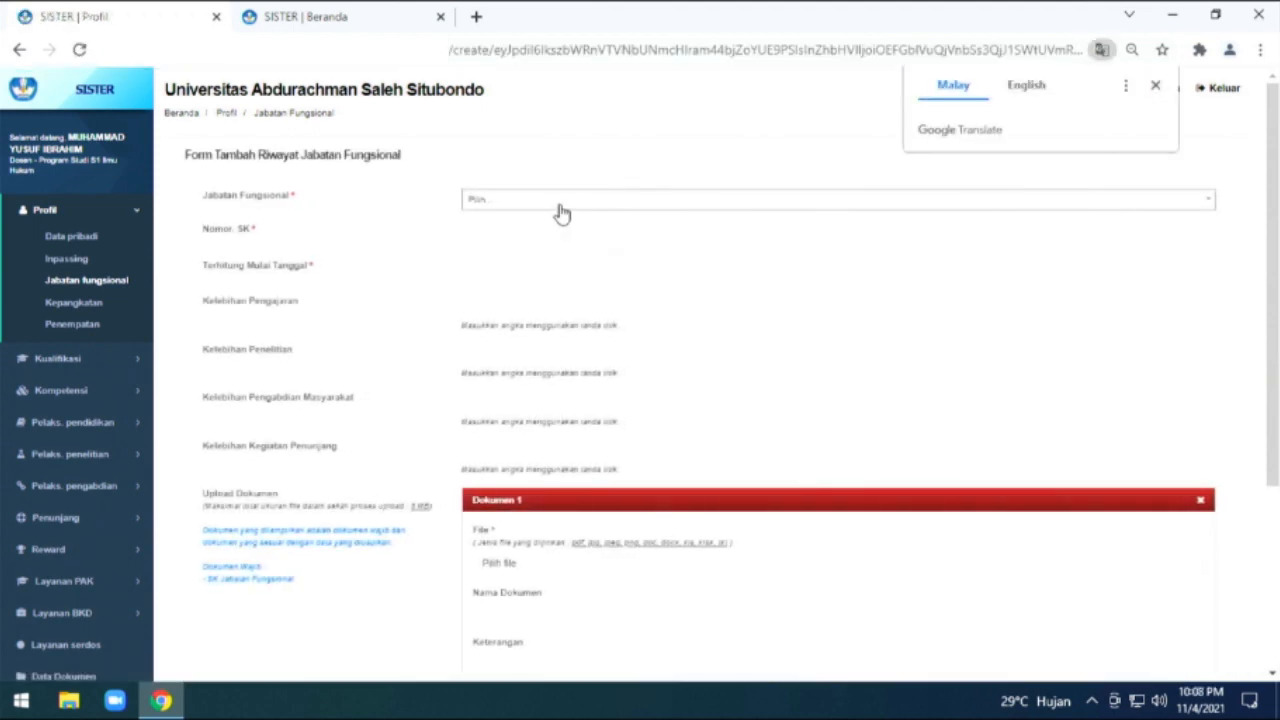
# - Set Jabatan Fungsional to Lektor (200.00) and go through the Nomor SK and Terhitung Mulai Tanggal fields without entering values
pyautogui.click(560, 210)
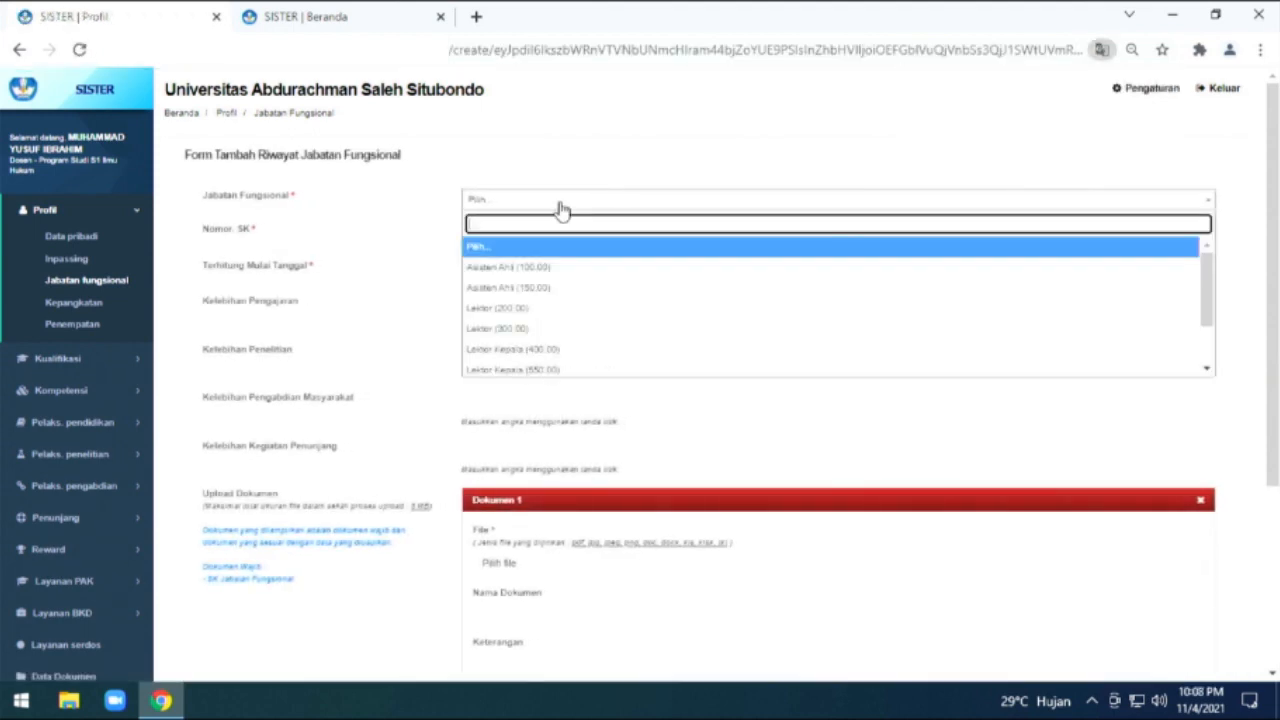
pyautogui.click(545, 307)
pyautogui.click(482, 238)
pyautogui.click(472, 272)
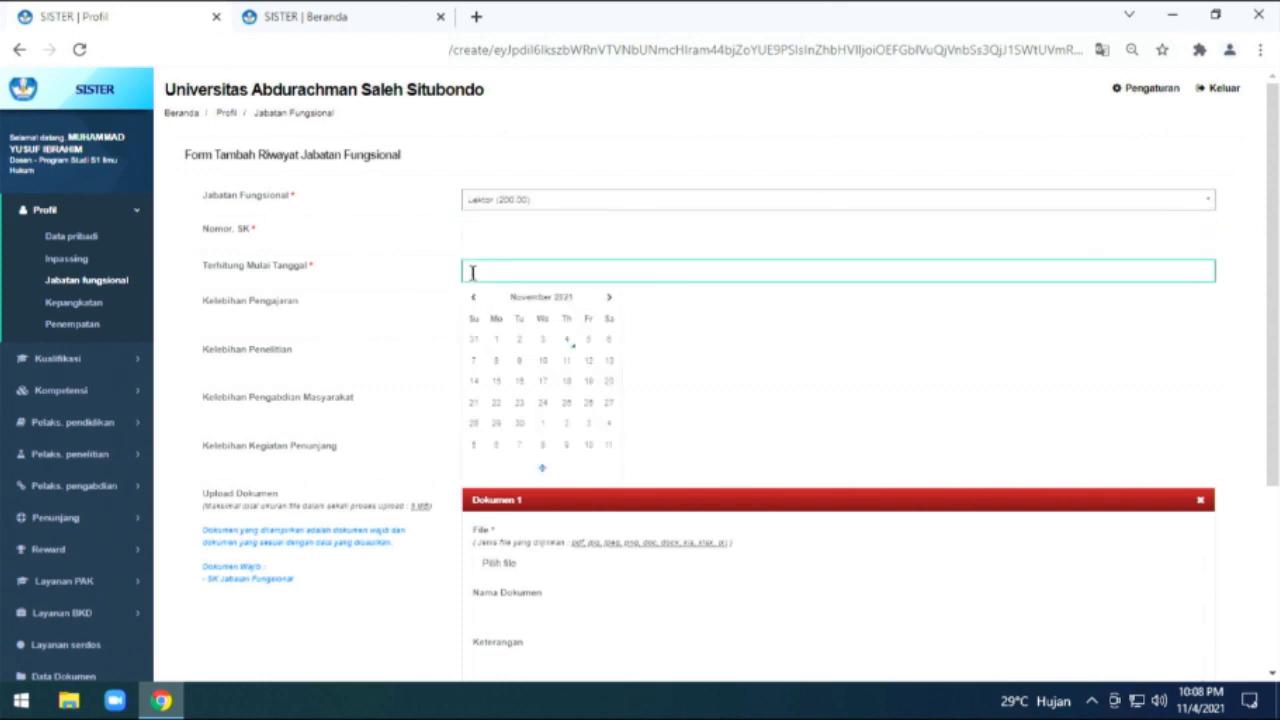
pyautogui.click(344, 278)
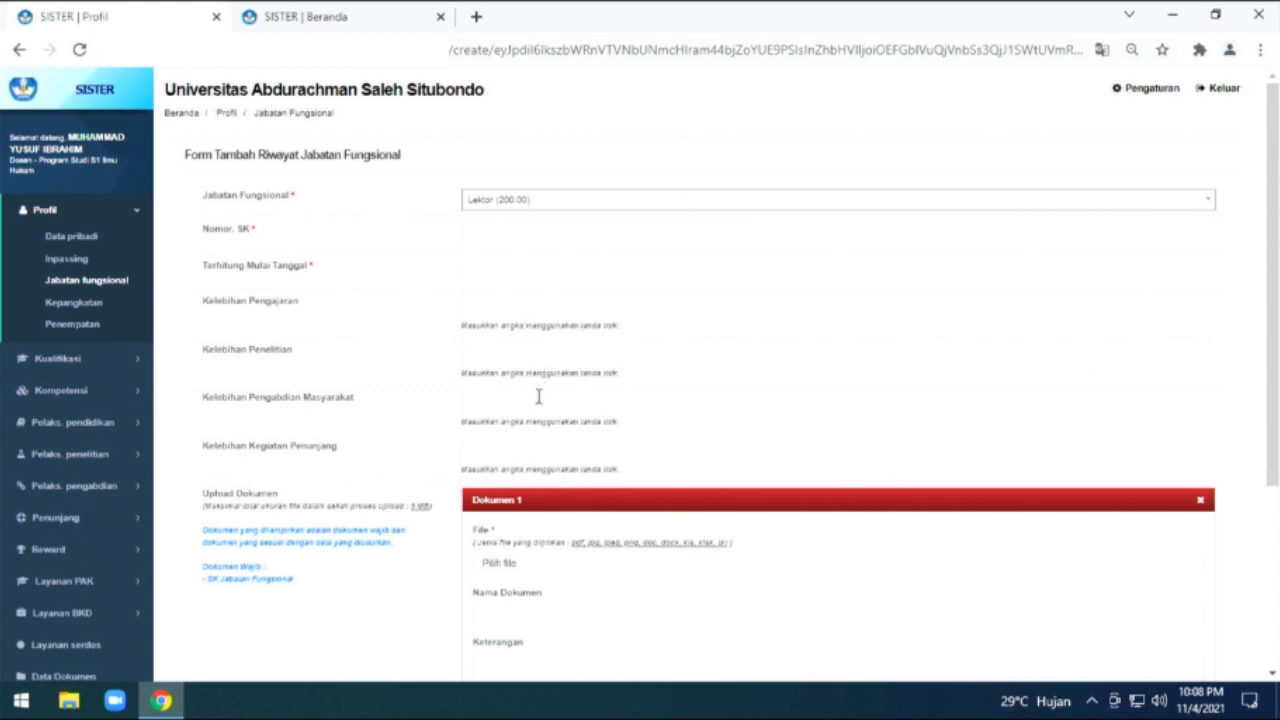
# - Examine the Kelebihan fields and the document upload section of the Jabatan Fungsional form
pyautogui.scroll(-3, 540, 413)
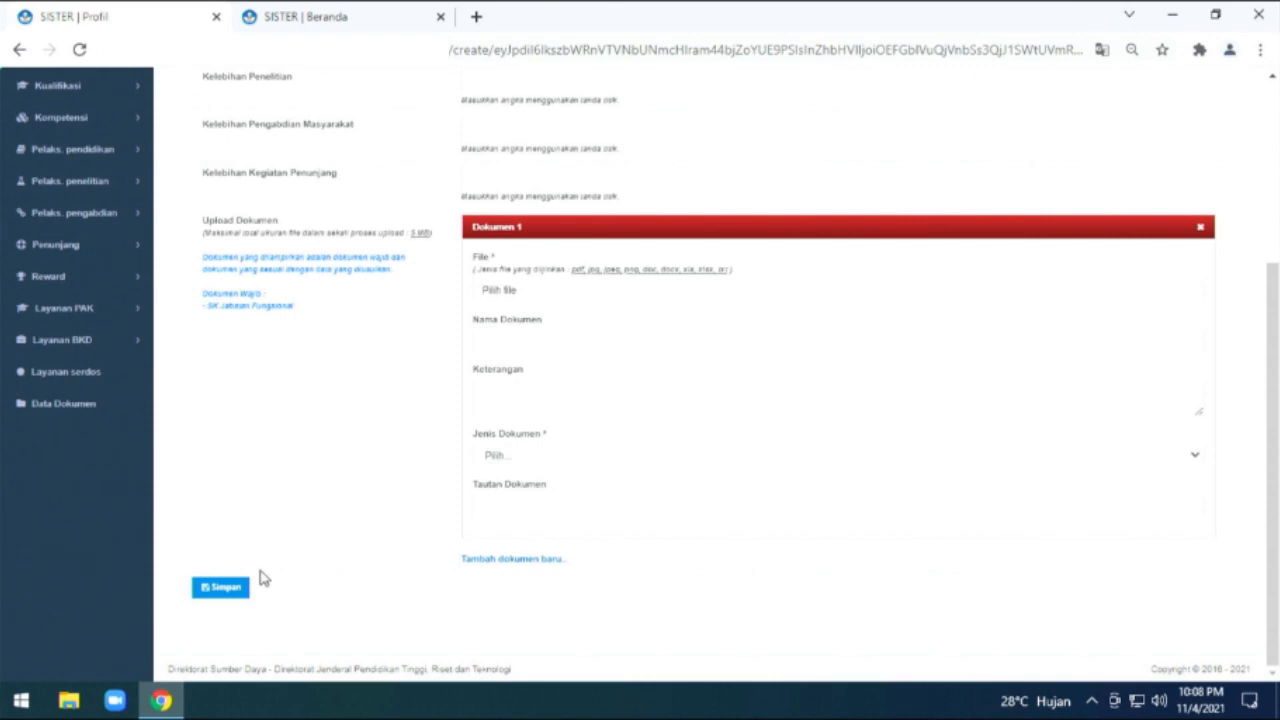
pyautogui.scroll(3, 285, 574)
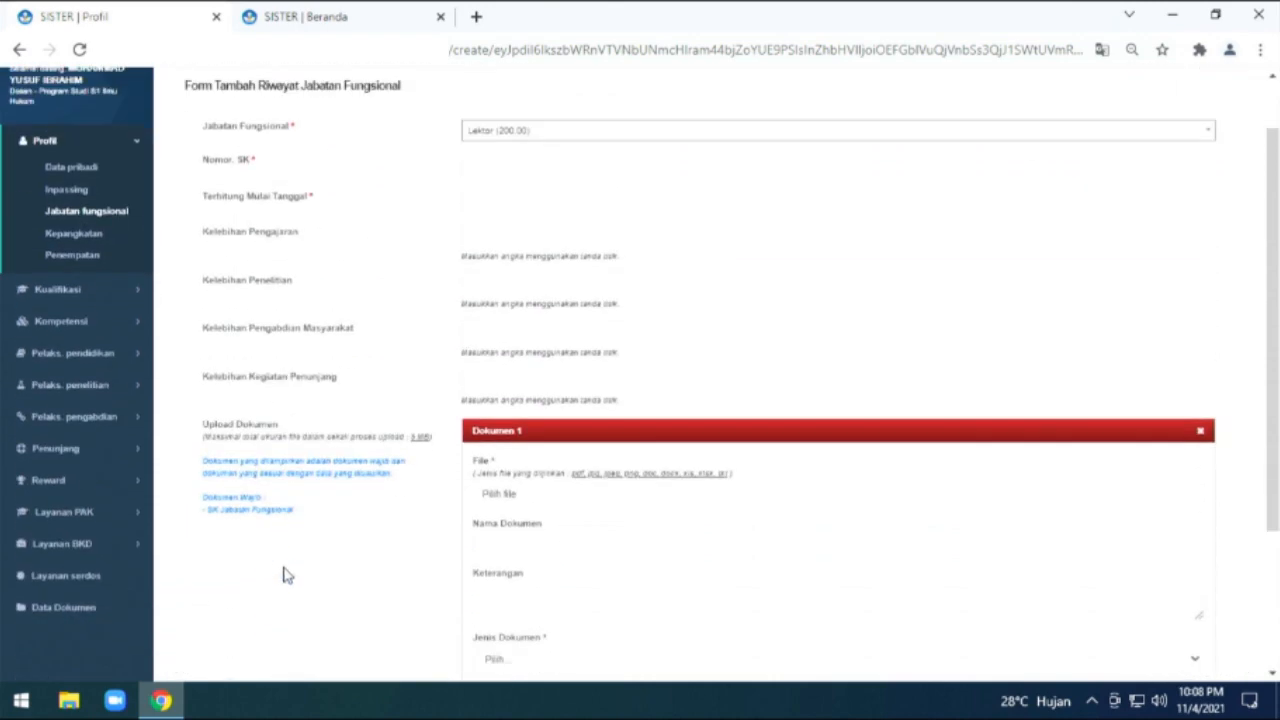
pyautogui.scroll(-3, 250, 585)
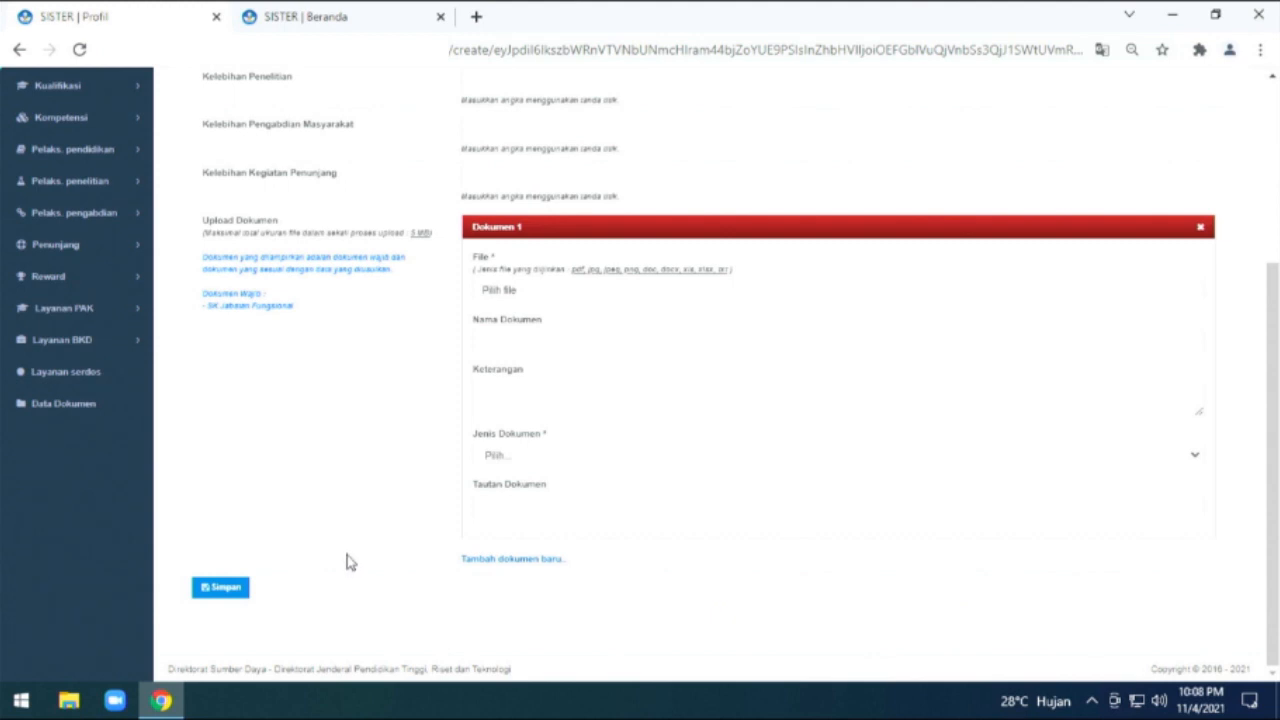
pyautogui.scroll(3, 349, 552)
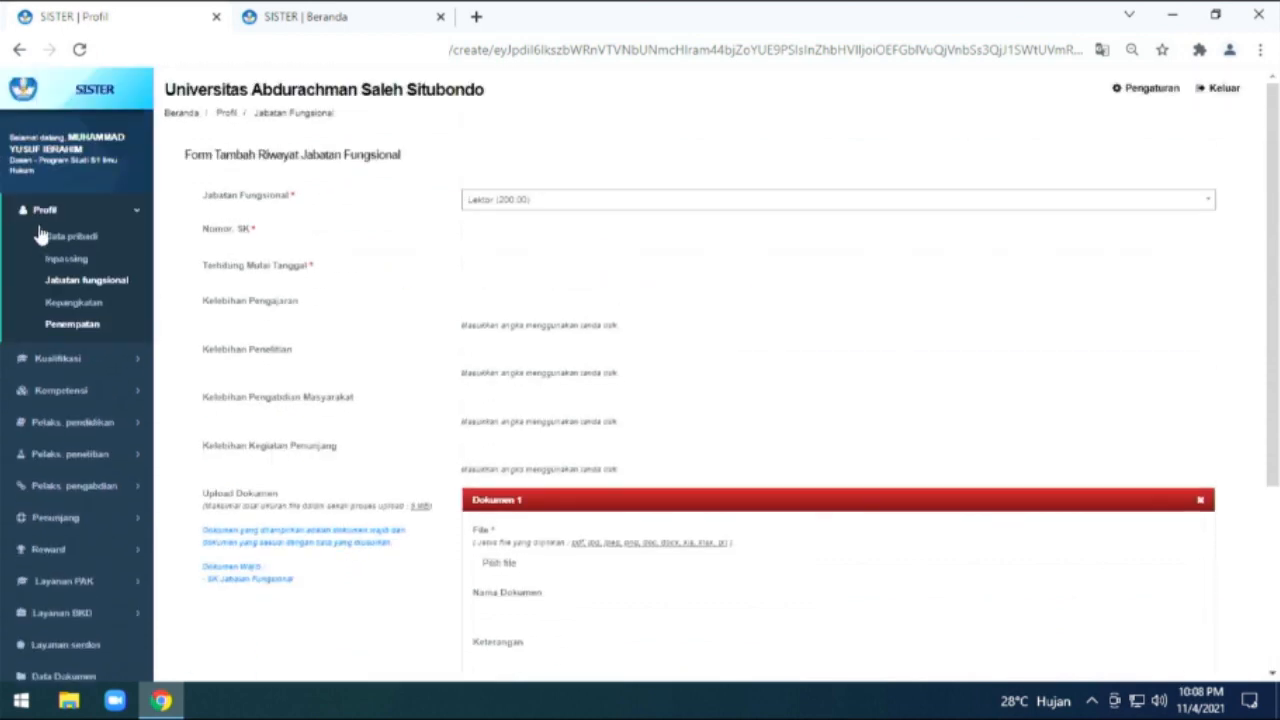
# - Leave the Jabatan Fungsional form without saving and open the form for adding a Kepangkatan record
pyautogui.click(75, 305)
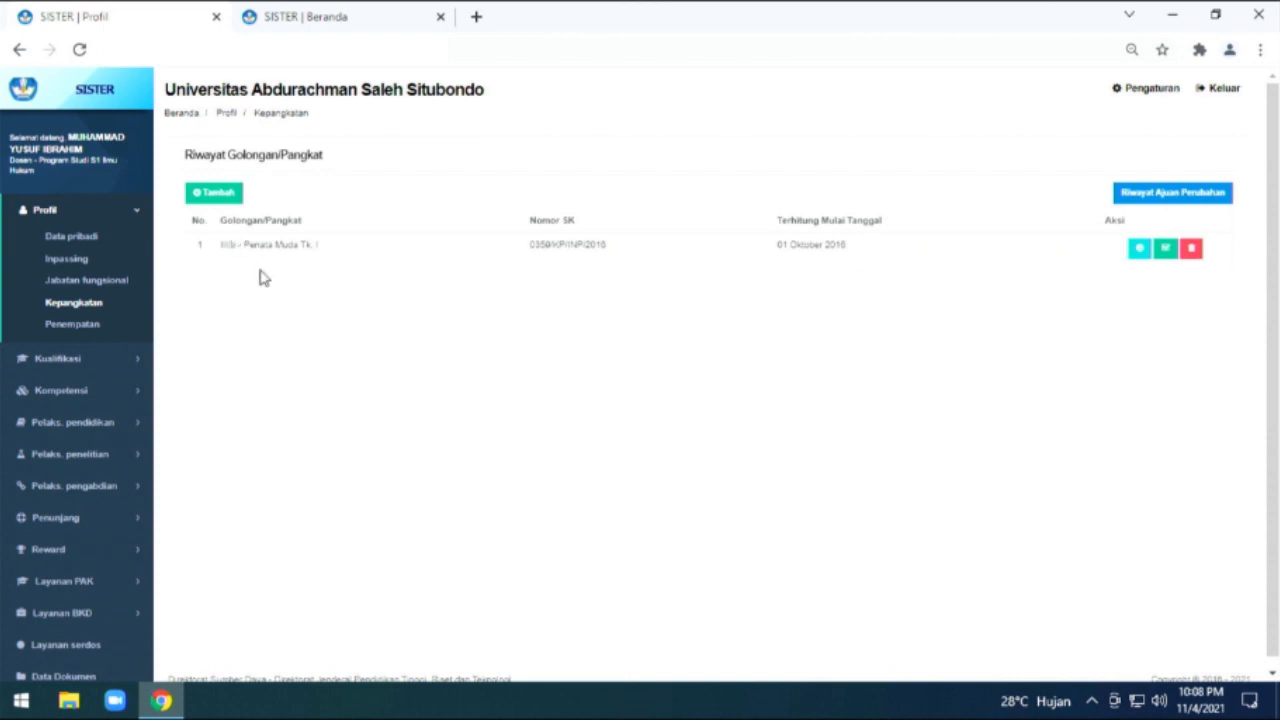
pyautogui.click(224, 196)
pyautogui.scroll(-2, 414, 390)
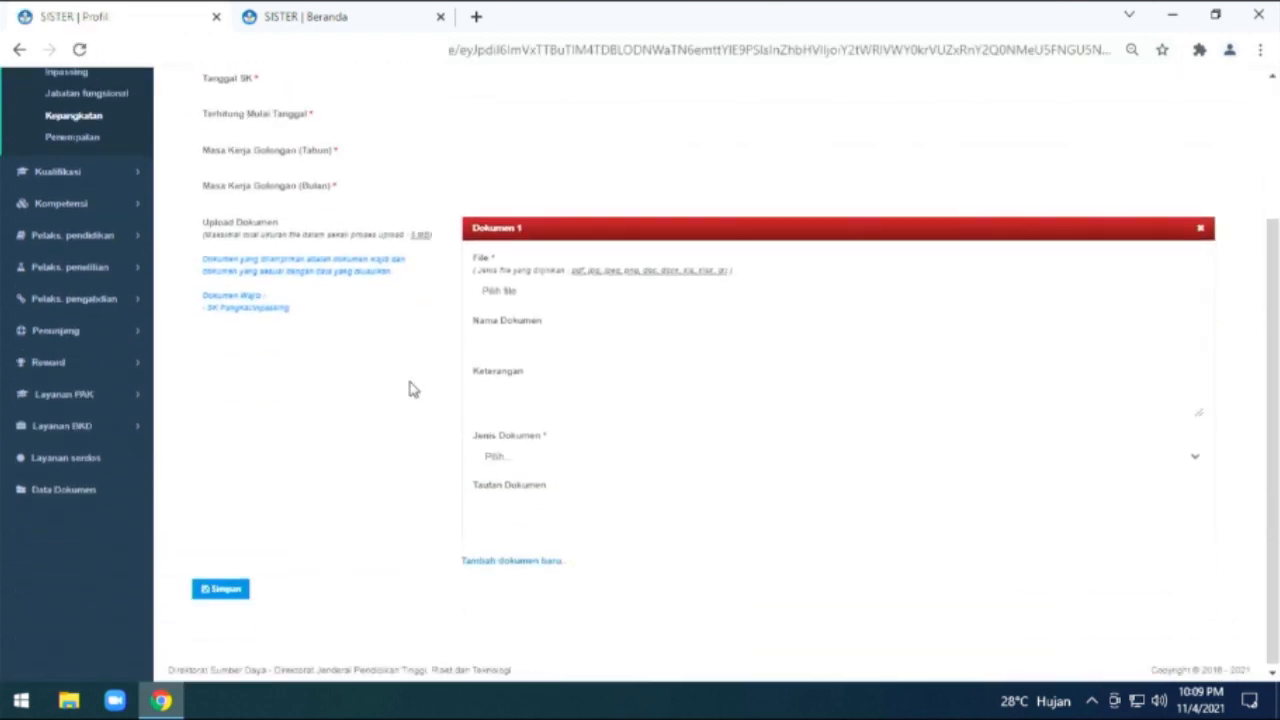
pyautogui.scroll(2, 490, 370)
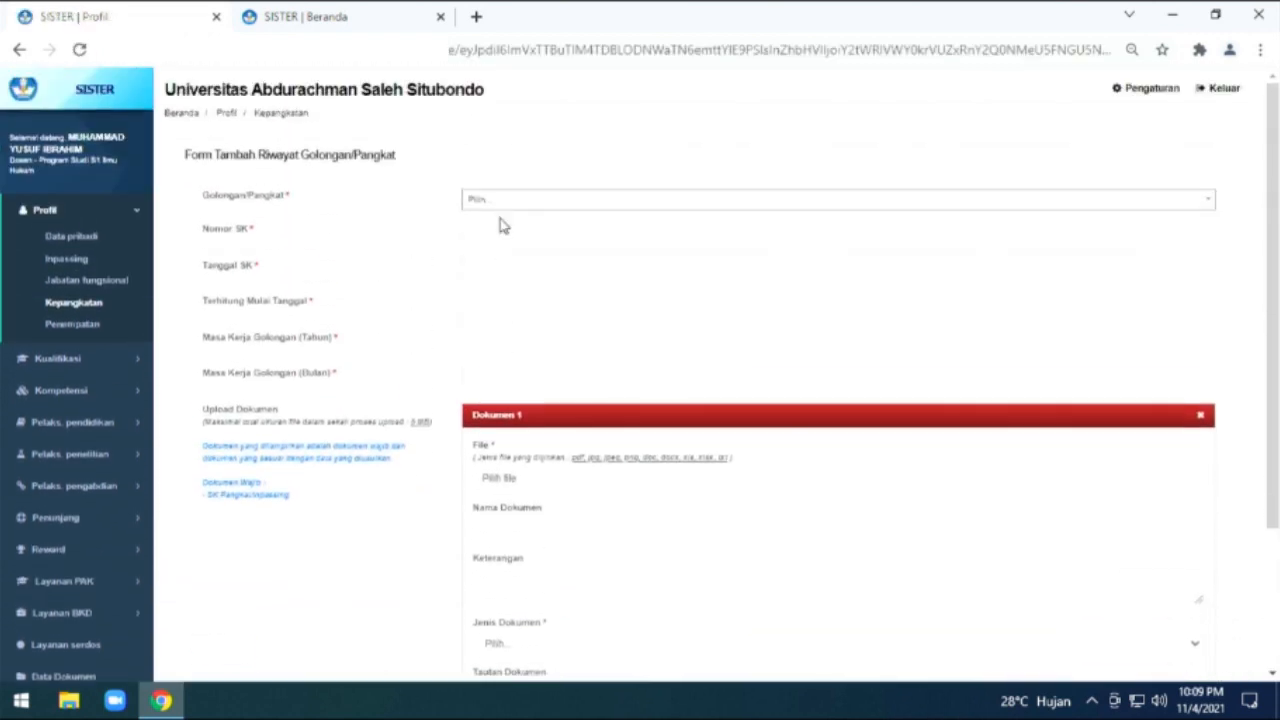
# - Check the Golongan/Pangkat options without choosing one, and review the other fields and document upload section of the Kepangkatan form
pyautogui.click(518, 207)
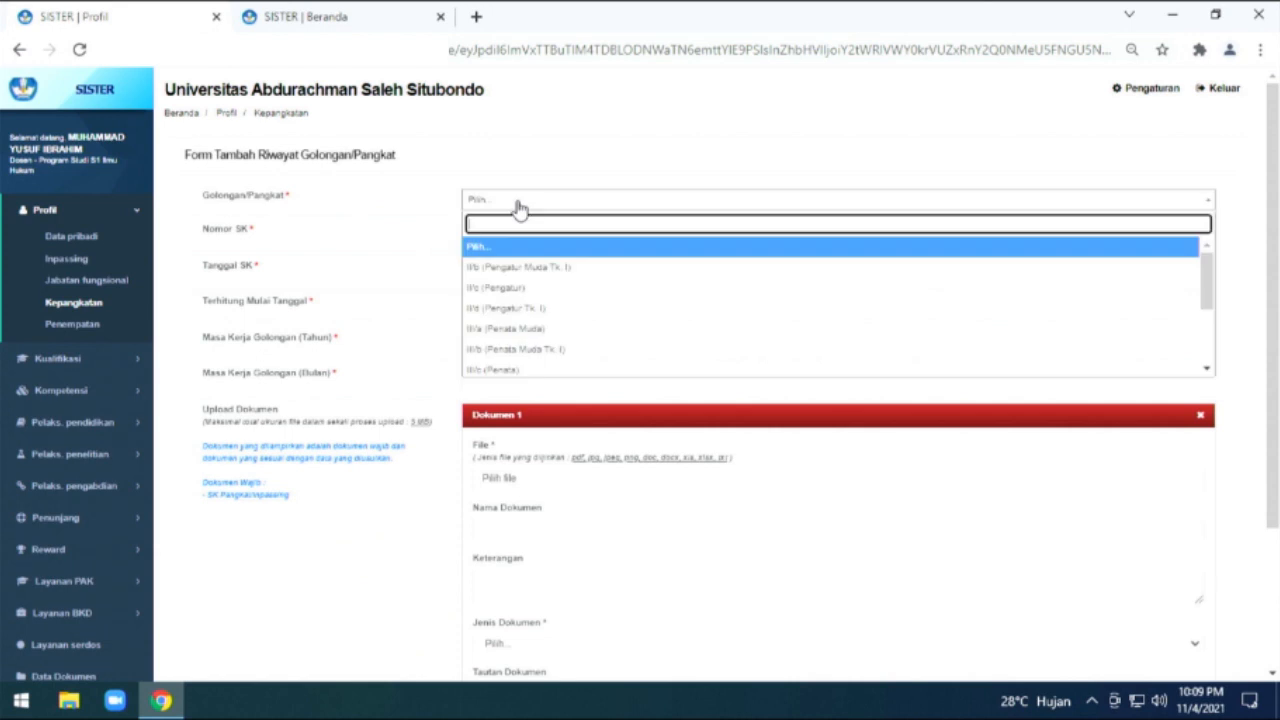
pyautogui.click(355, 268)
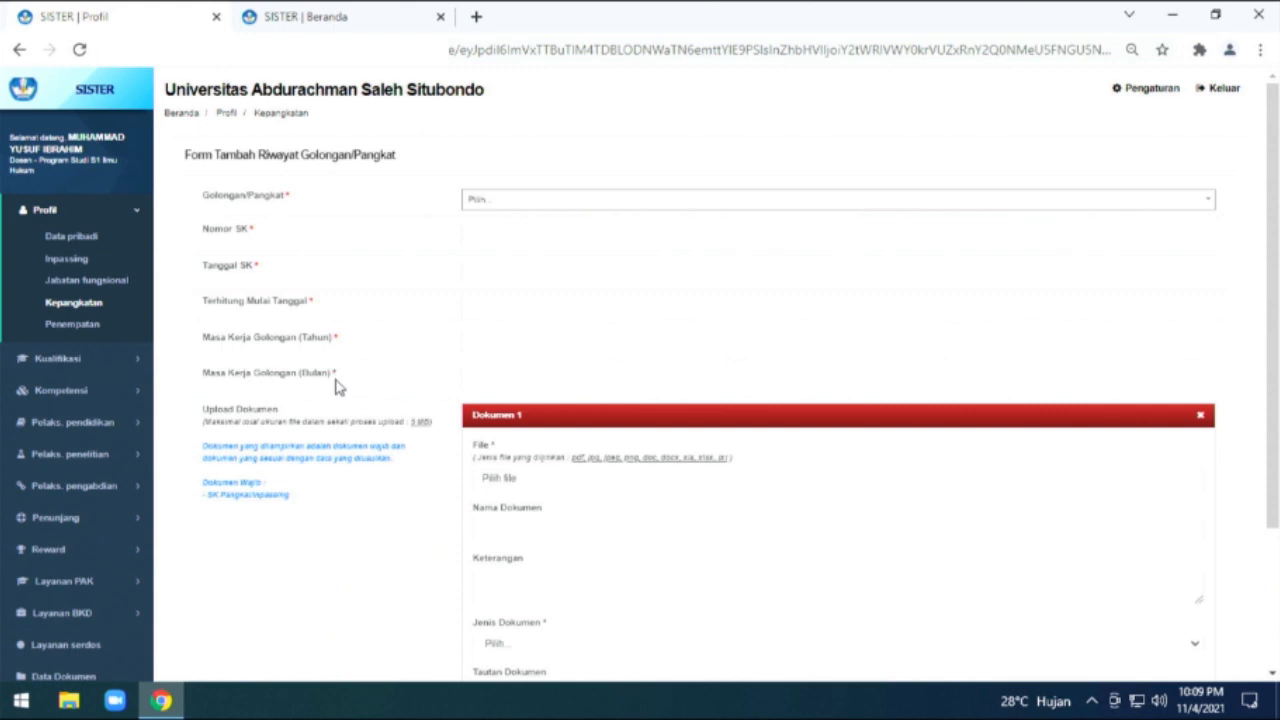
pyautogui.scroll(-1, 336, 390)
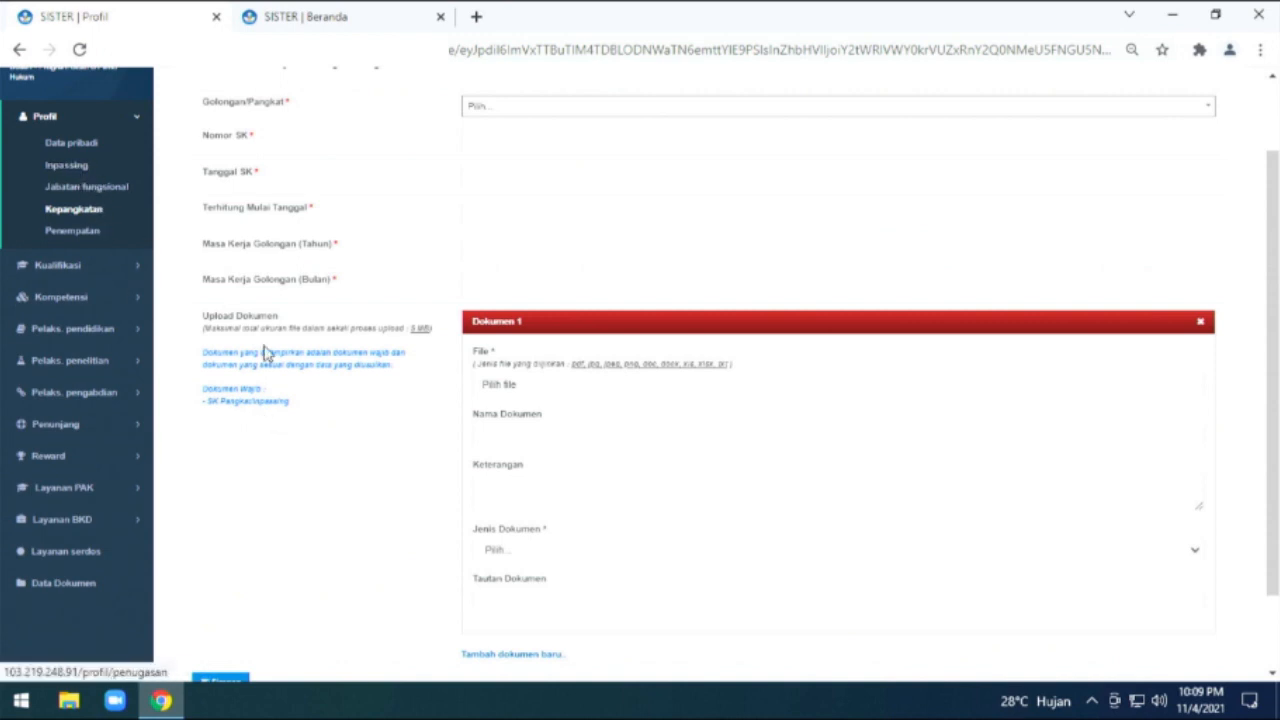
pyautogui.scroll(-1, 340, 440)
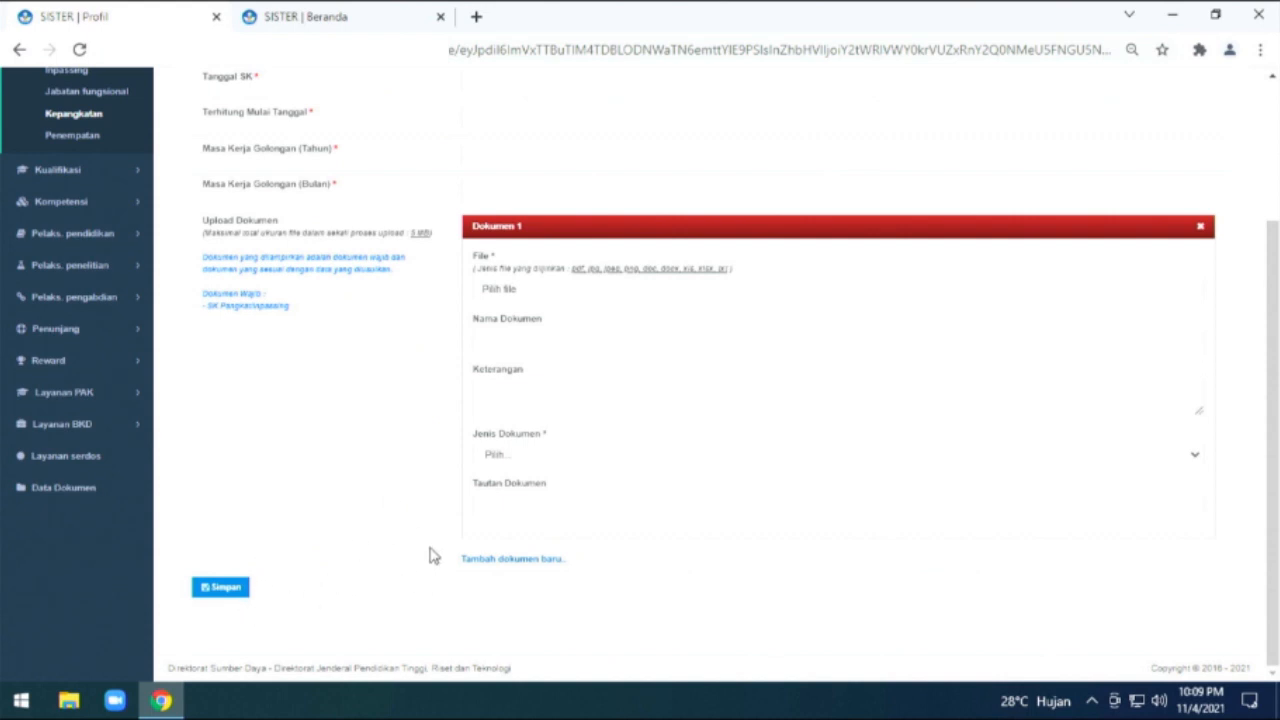
pyautogui.scroll(2, 432, 557)
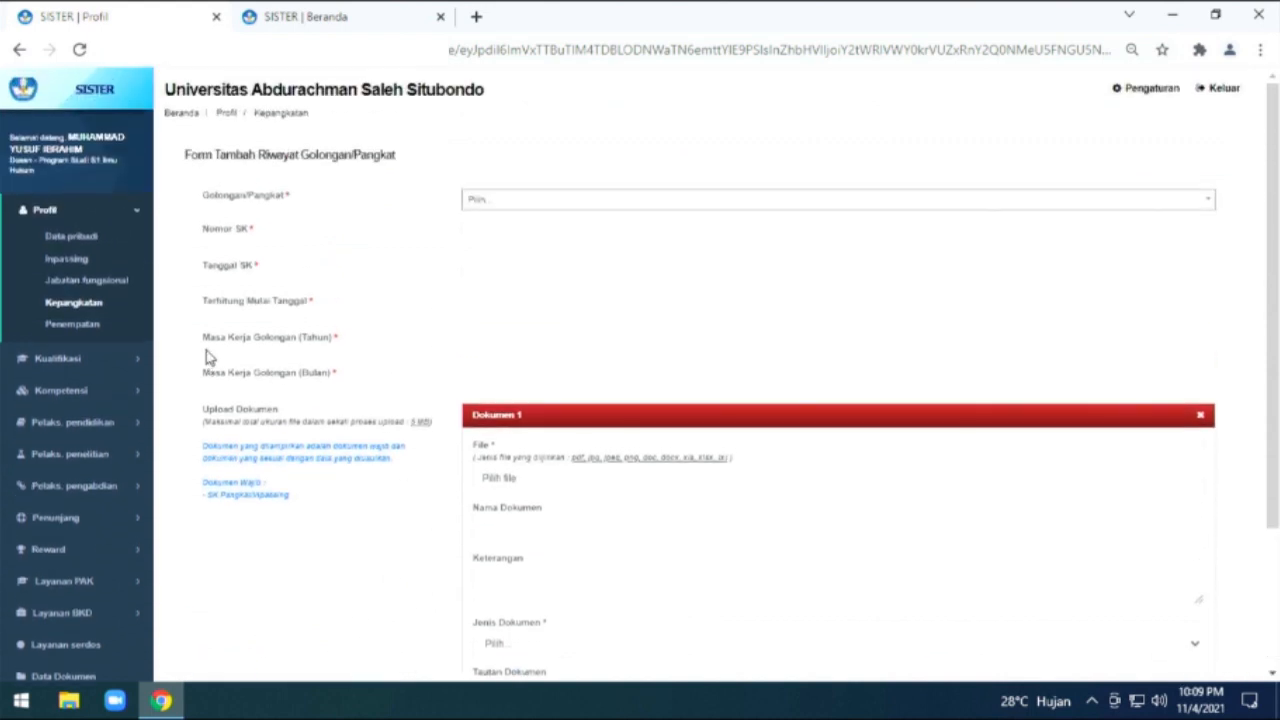
# - View the Penempatan record, and open the form for adding a Pendidikan Formal record under Kualifikasi
pyautogui.click(72, 330)
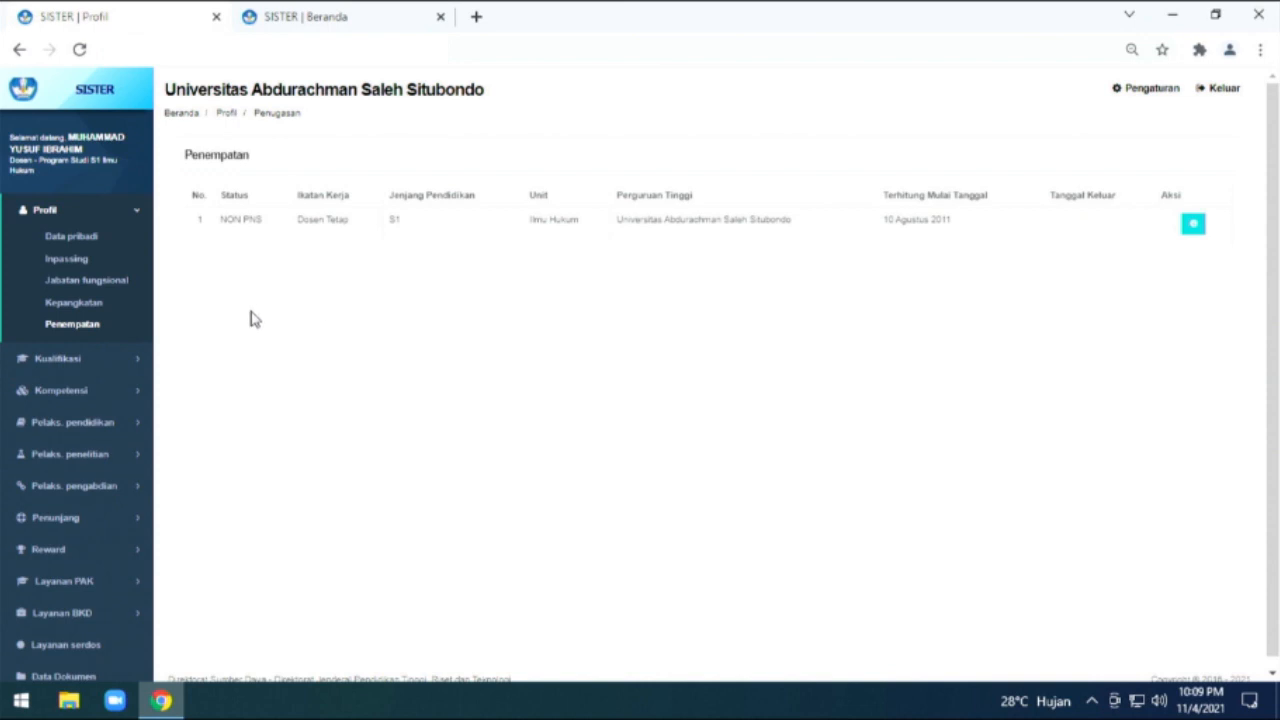
pyautogui.click(77, 363)
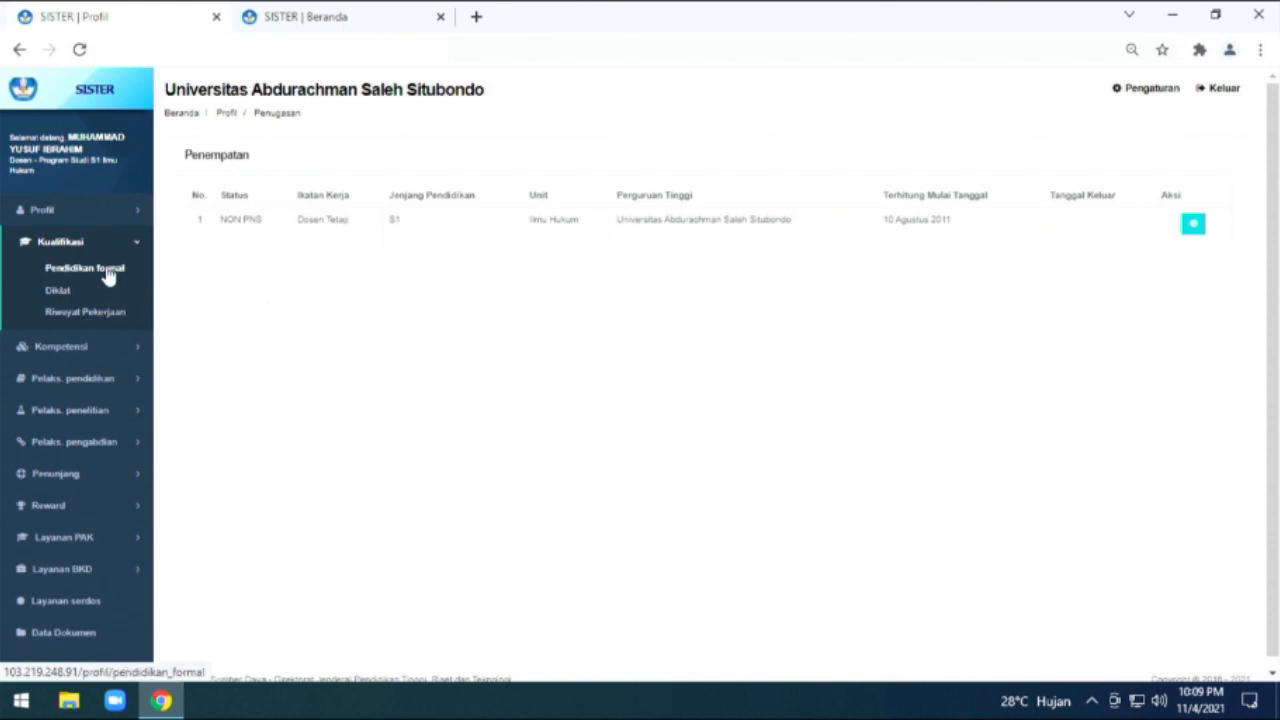
pyautogui.click(108, 272)
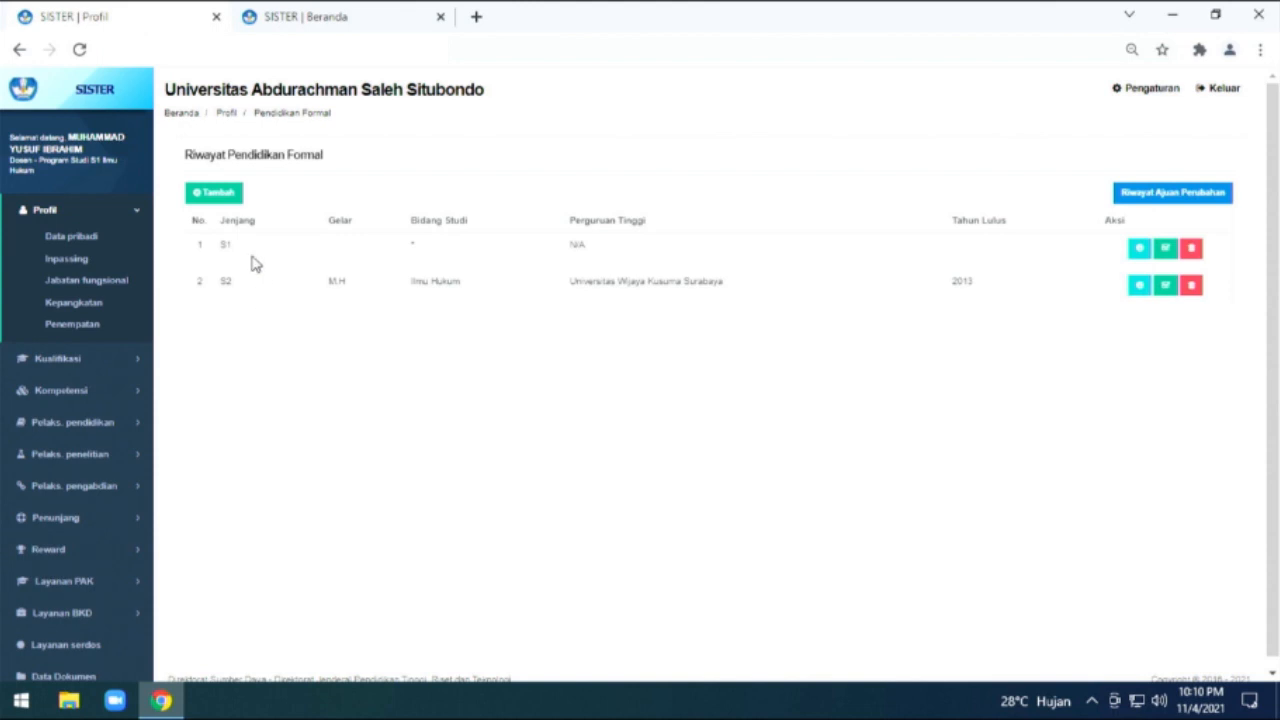
pyautogui.click(226, 199)
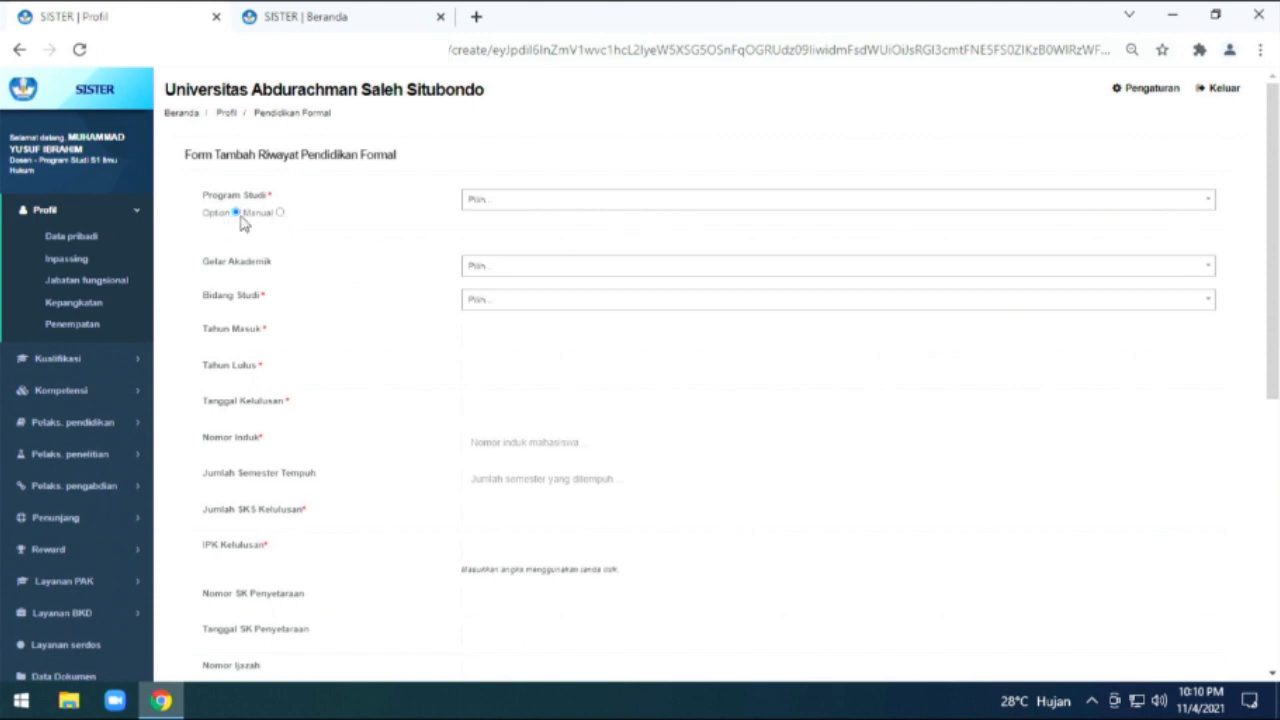
# - Browse the Program Studi options of the Pendidikan Formal form without choosing one
pyautogui.click(484, 207)
pyautogui.scroll(-2, 495, 262)
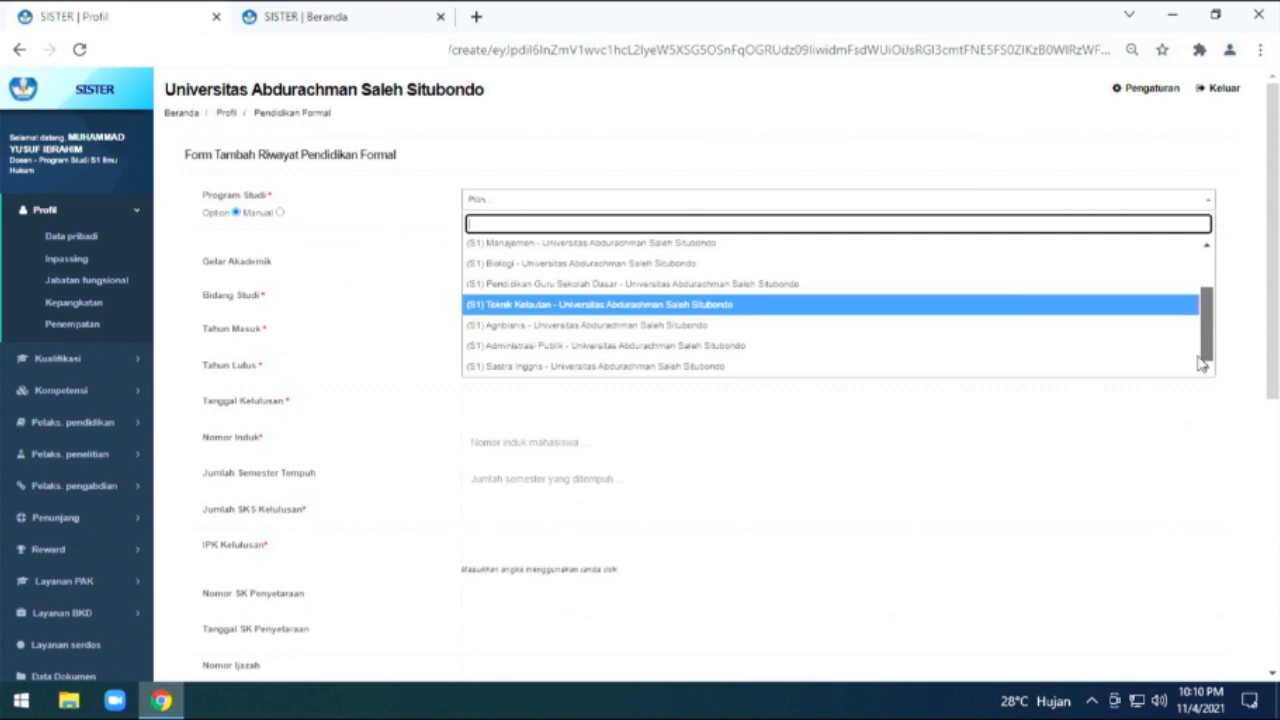
pyautogui.scroll(2, 1205, 275)
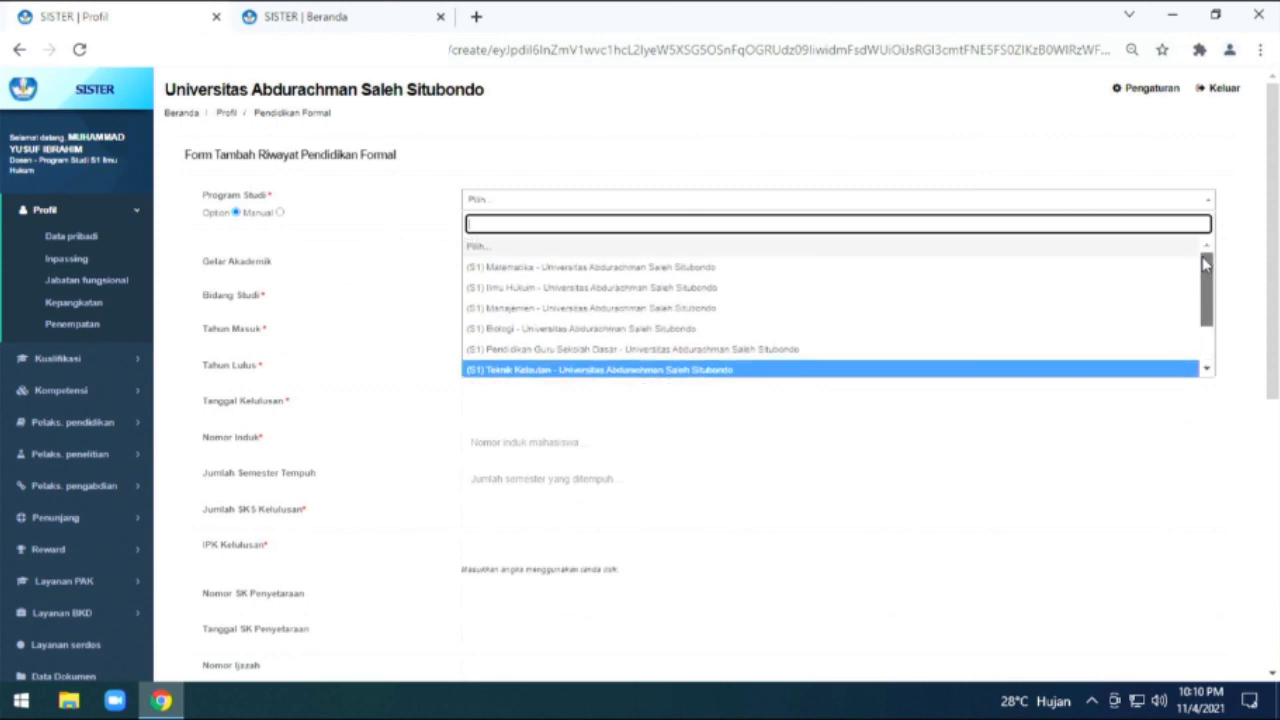
pyautogui.scroll(-3, 1205, 262)
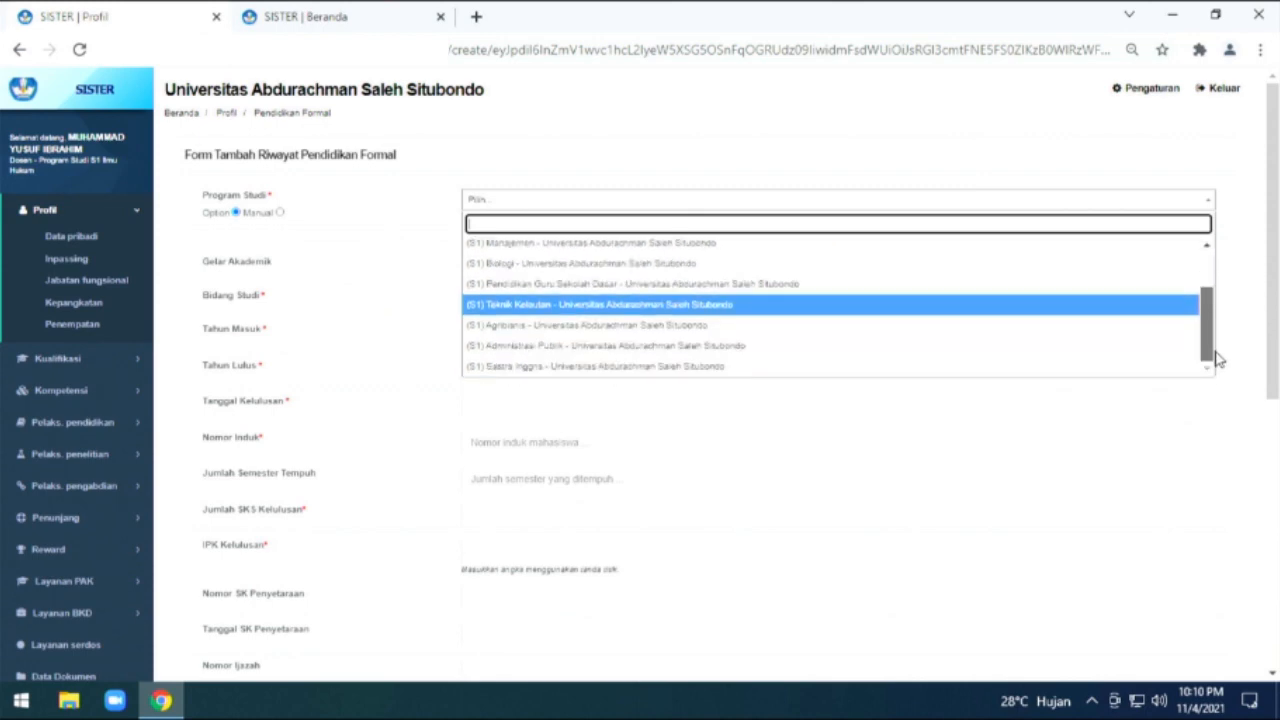
pyautogui.click(303, 203)
# - Switch Program Studi to Manual, enter "ilmu hukum" as the study program and set Jenjang Studi to S3
pyautogui.click(280, 213)
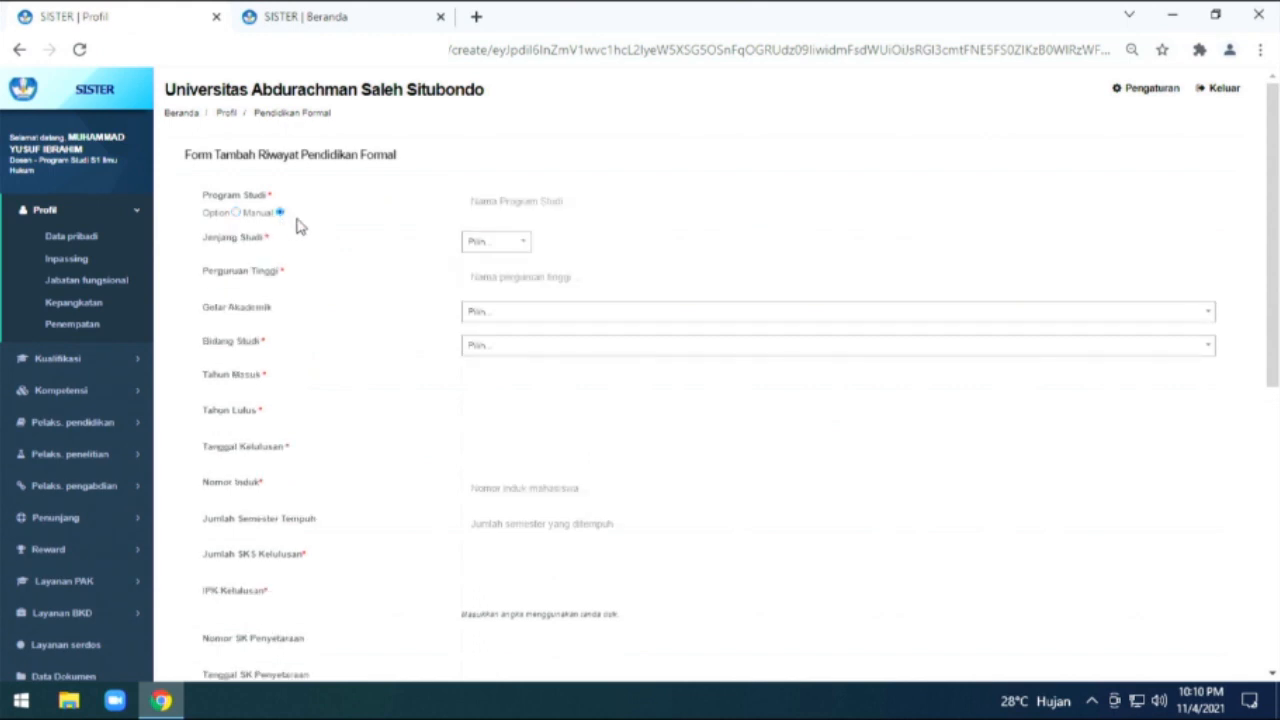
pyautogui.click(560, 202)
pyautogui.write('Ilmu hukum')
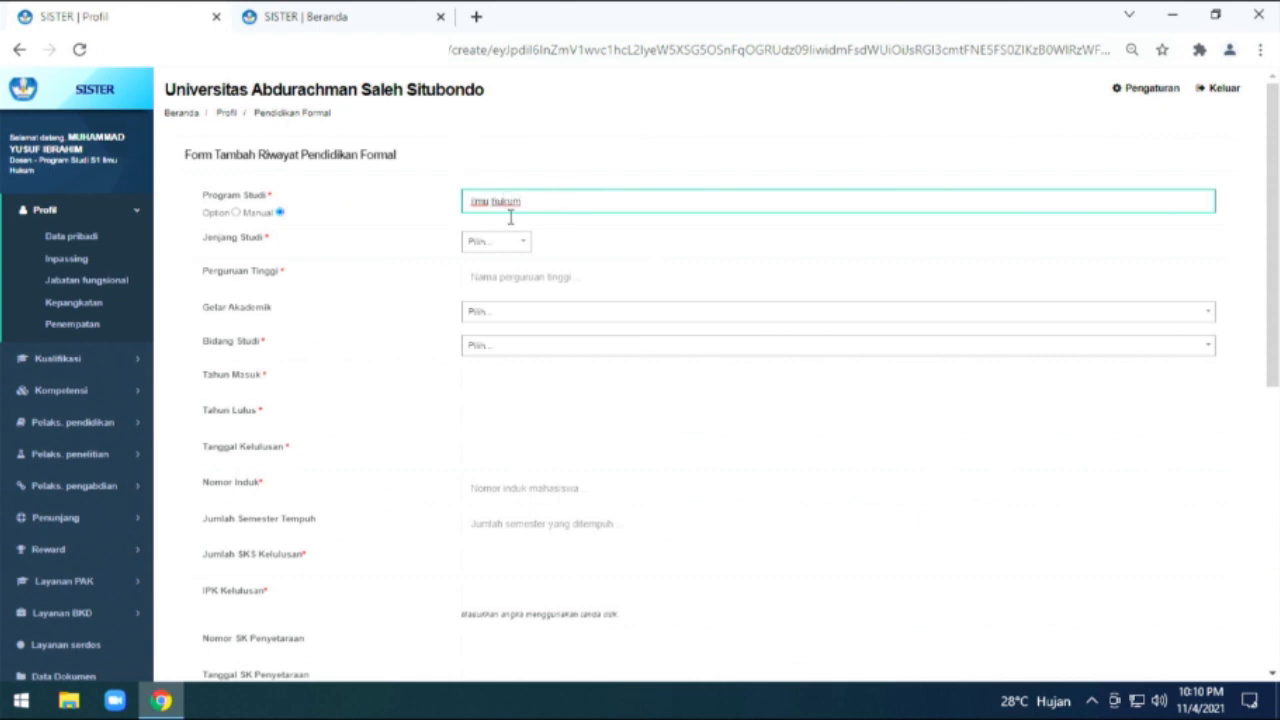
pyautogui.click(522, 245)
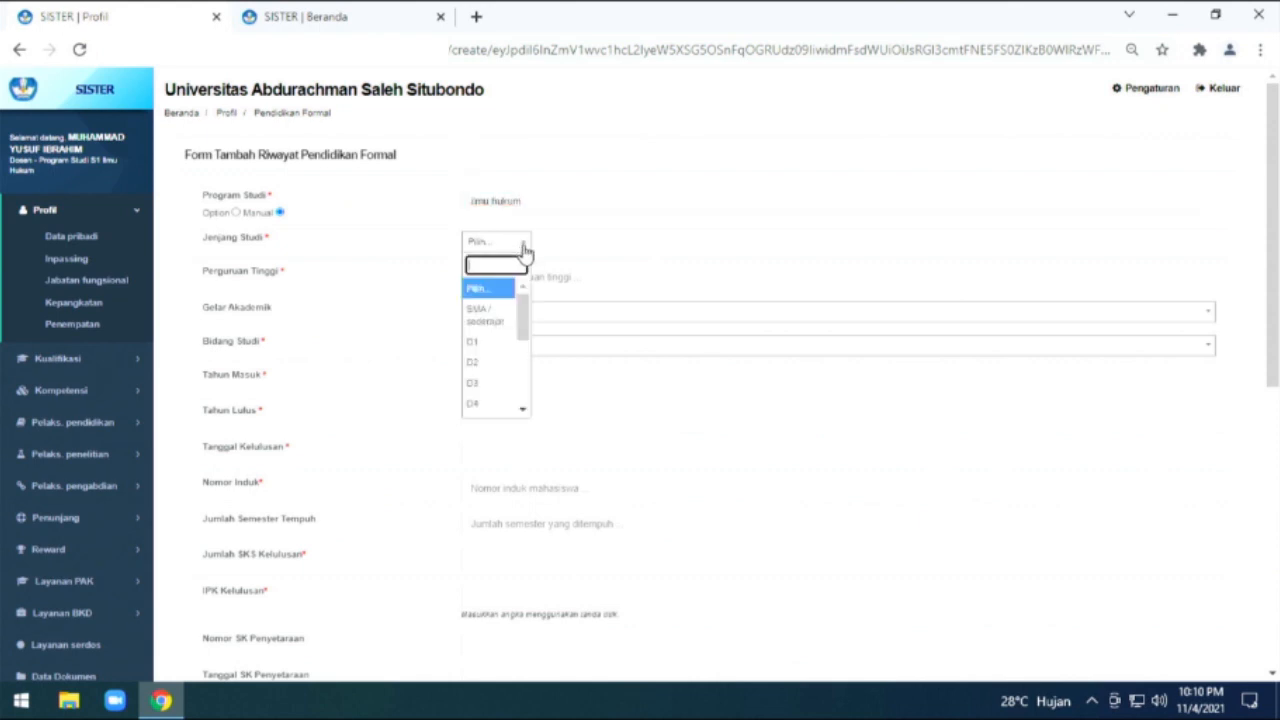
pyautogui.scroll(-3, 493, 405)
pyautogui.click(491, 375)
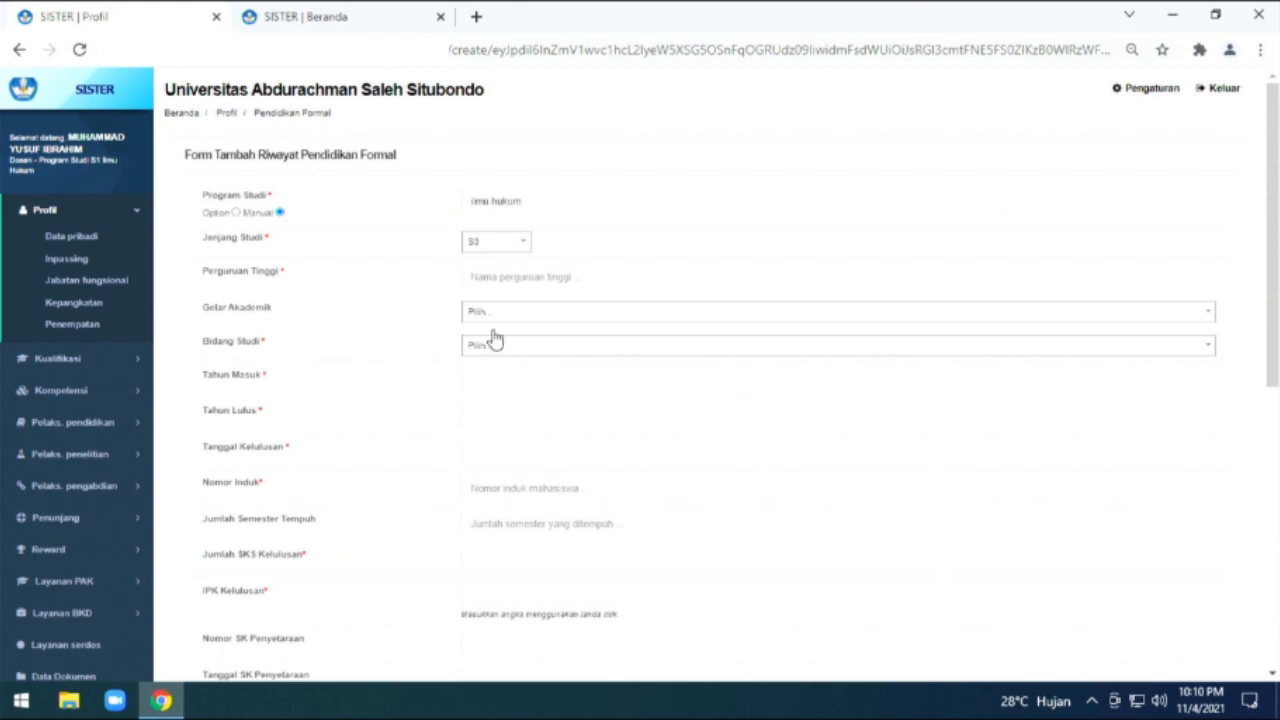
# - Set Perguruan Tinggi to Universitas Jember from the matching suggestions
pyautogui.click(511, 276)
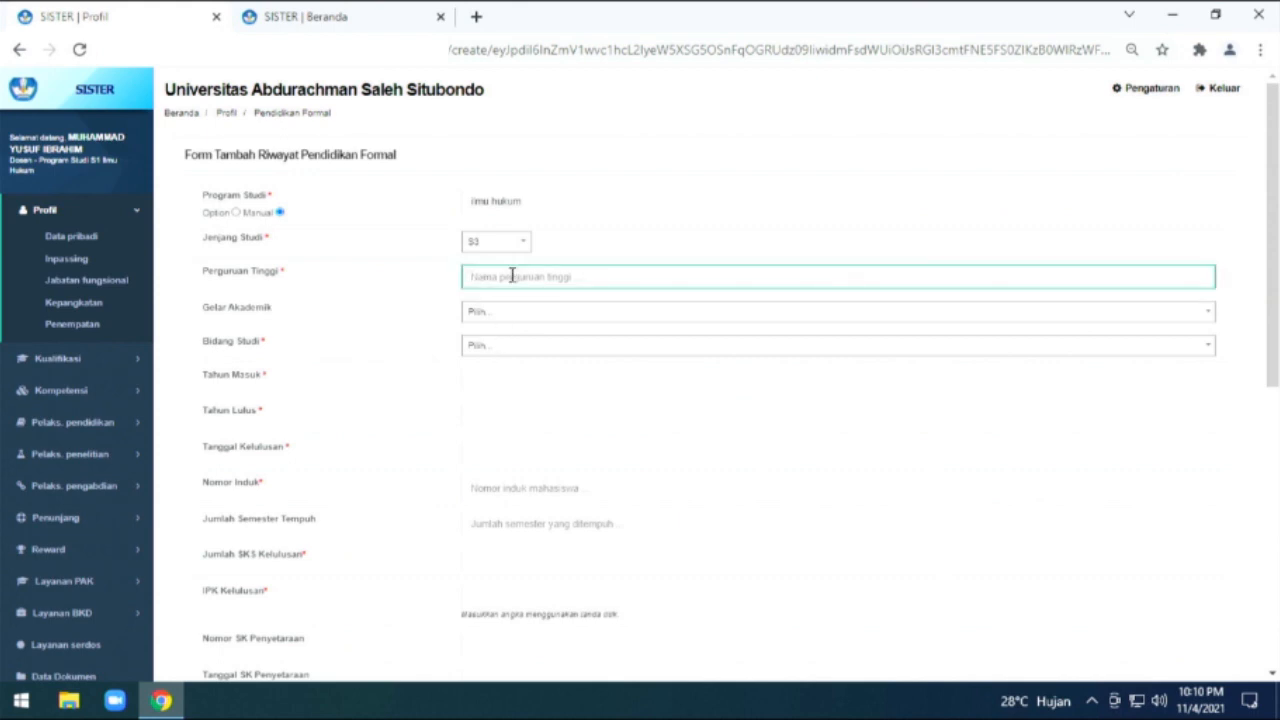
pyautogui.write('I')
pyautogui.press('BackSpace')
pyautogui.write('je')
pyautogui.press('BackSpace')
pyautogui.press('BackSpace')
pyautogui.press('BackSpace')
pyautogui.press('BackSpace')
pyautogui.write('universitas ')
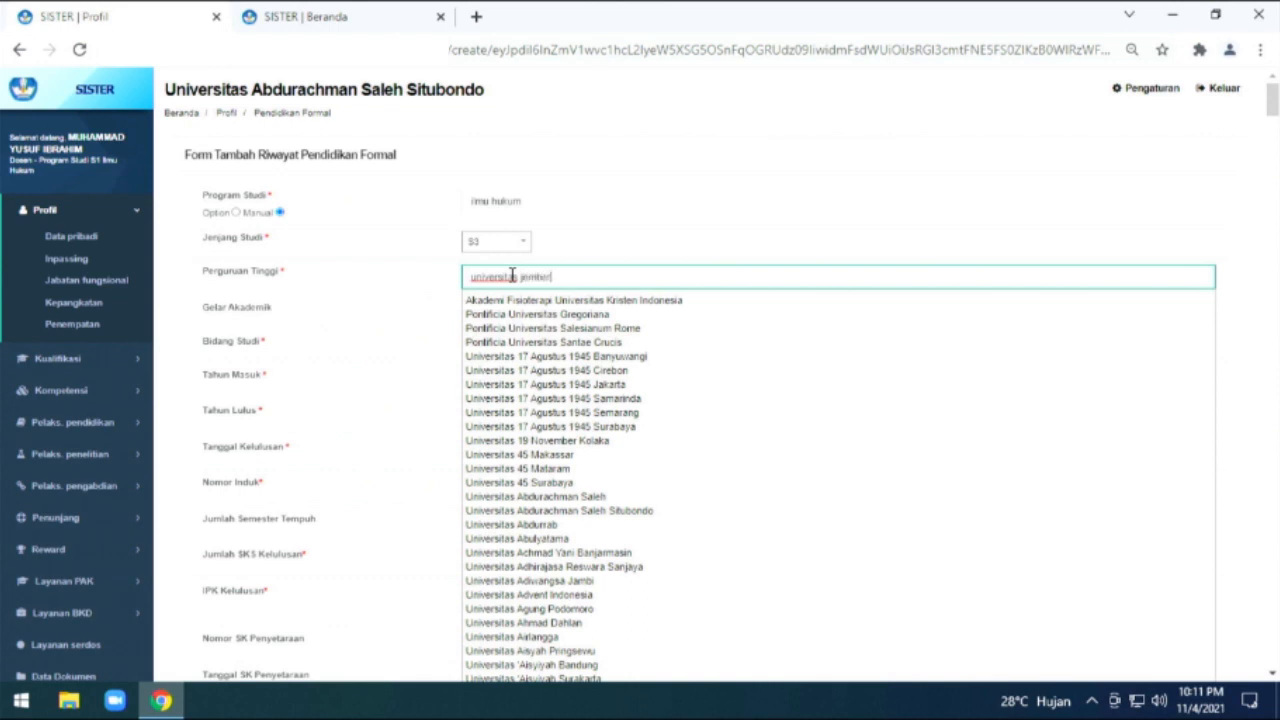
pyautogui.write('jember')
pyautogui.click(557, 302)
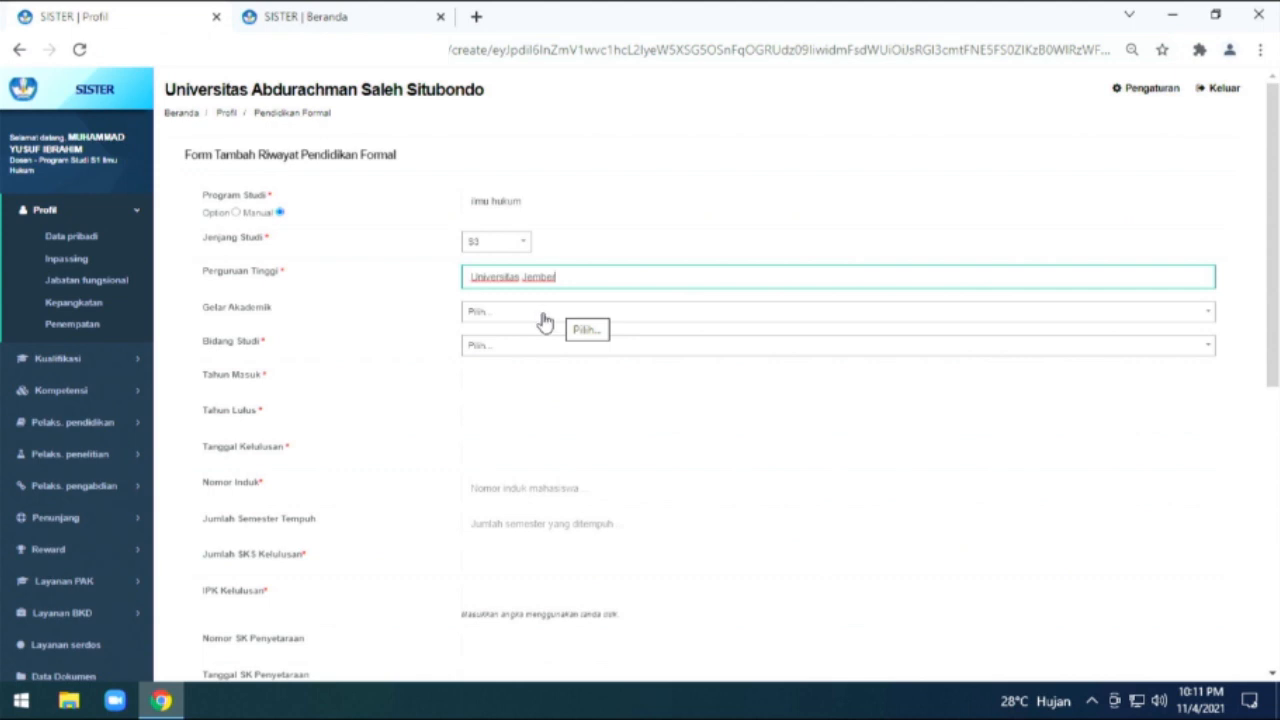
# - Go through the fields from Gelar Akademik to Judul Tesis/Disertasi, including the Tanggal Kelulusan calendar, without entering values
pyautogui.scroll(-1, 507, 352)
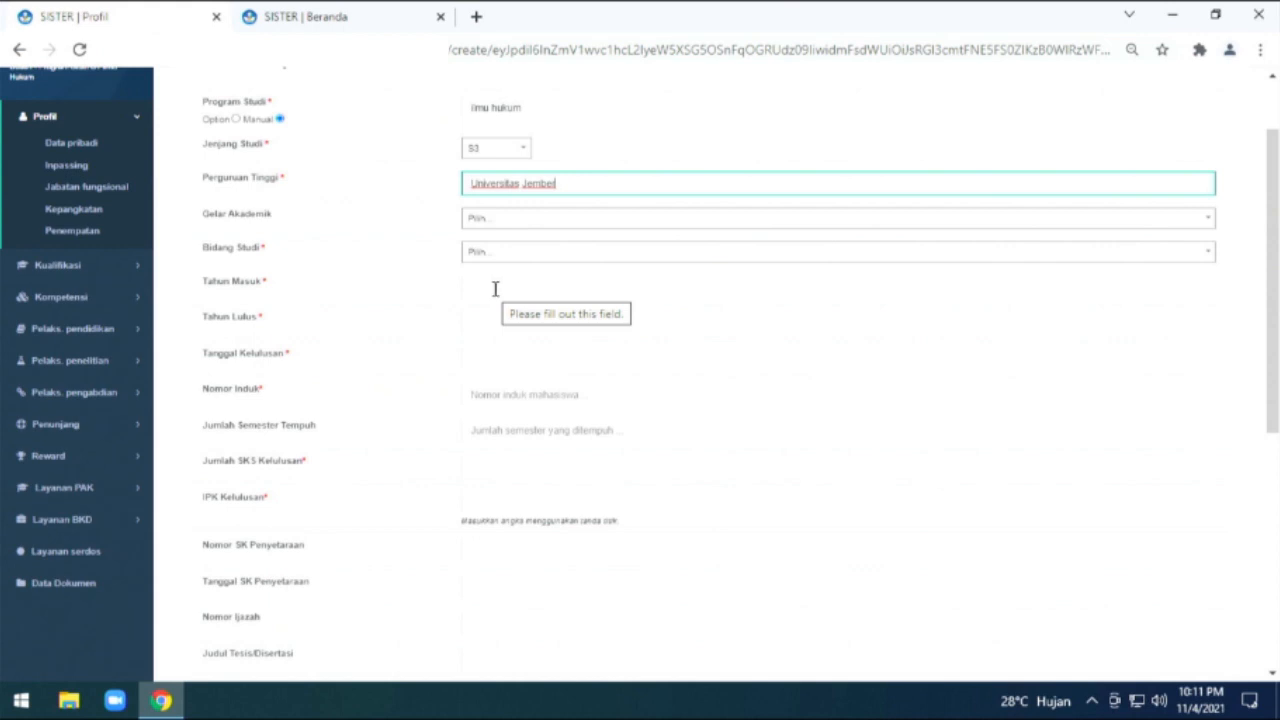
pyautogui.scroll(-1, 494, 334)
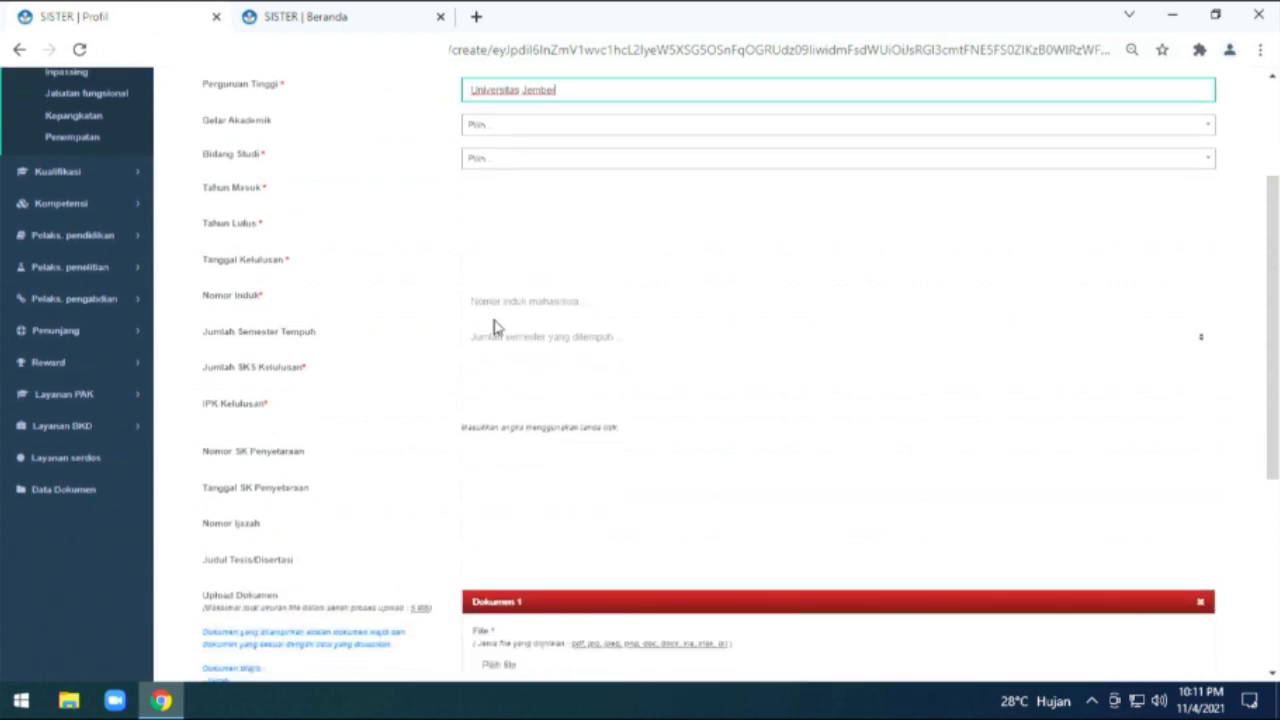
pyautogui.click(485, 265)
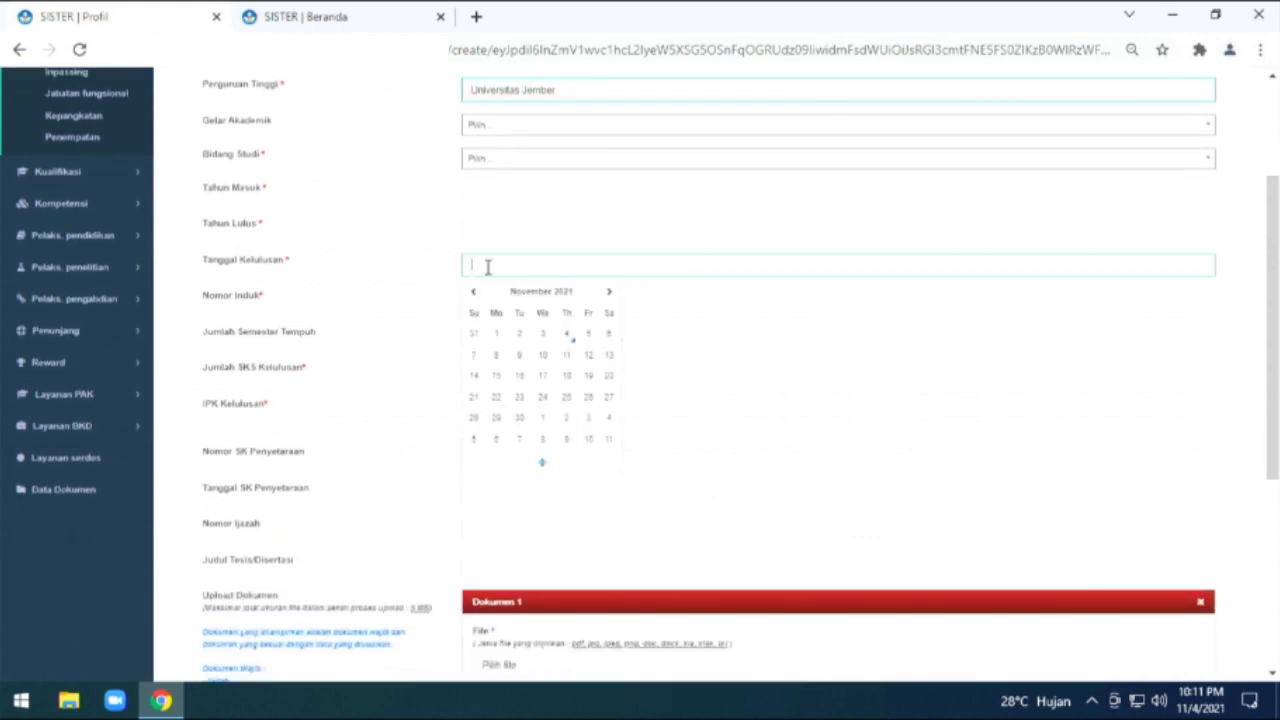
pyautogui.click(424, 320)
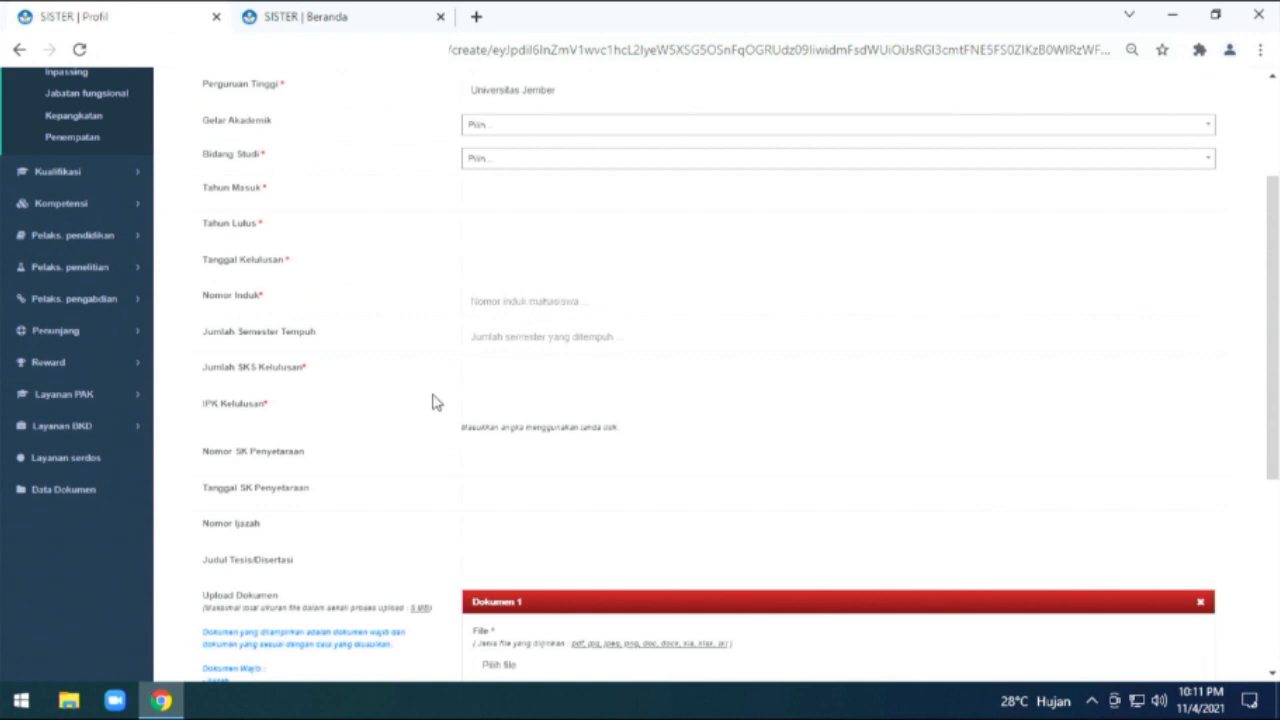
pyautogui.scroll(-1, 485, 370)
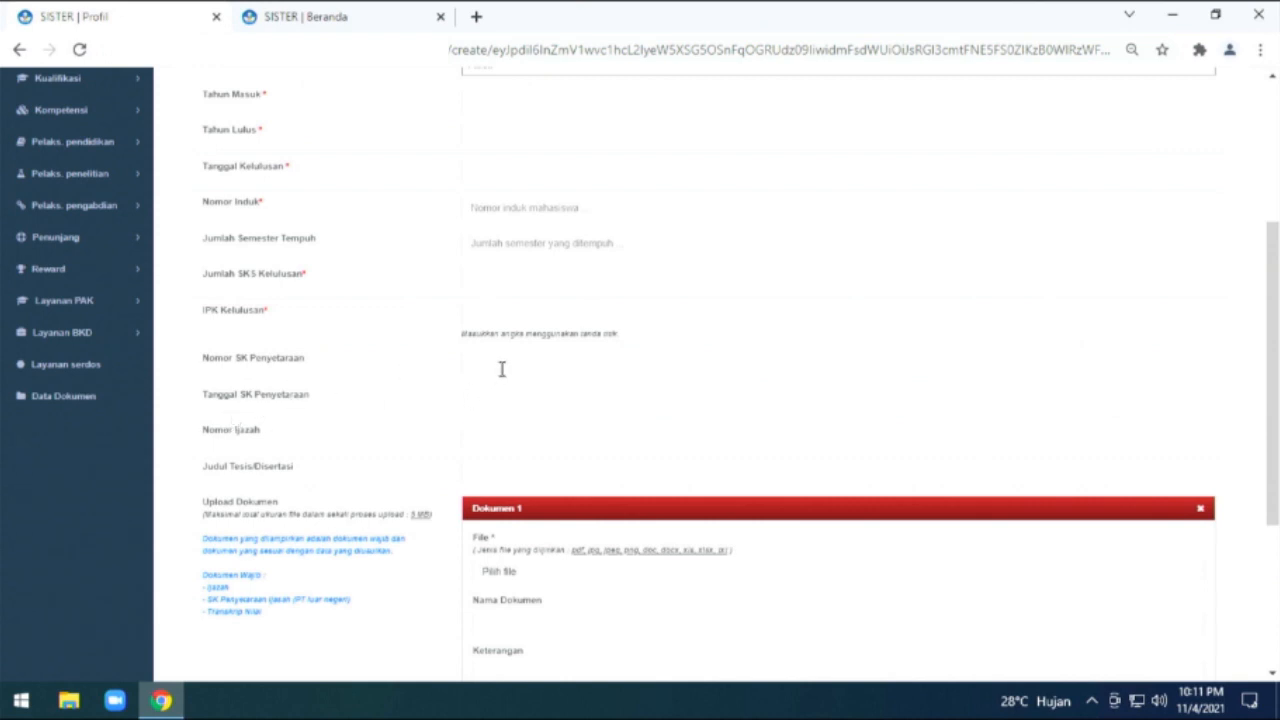
pyautogui.scroll(-1, 500, 410)
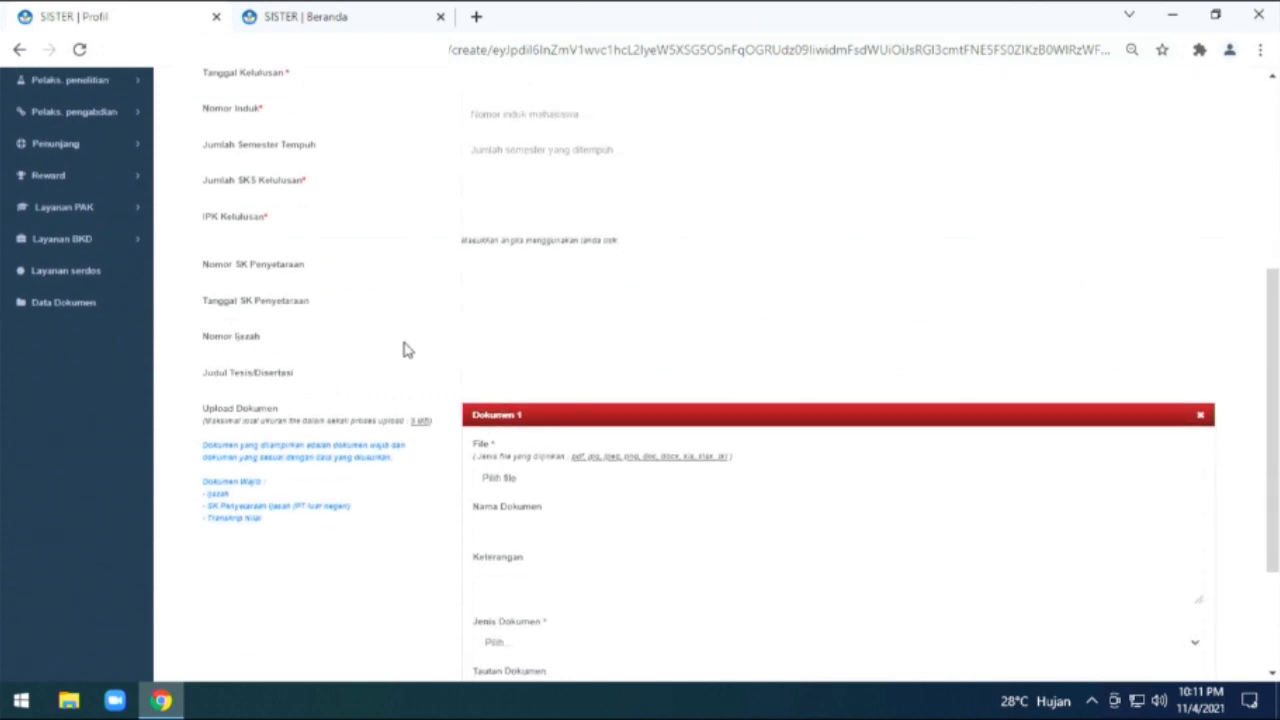
pyautogui.click(491, 379)
# - Examine the required documents and the Dokumen 1 upload section of the Pendidikan Formal form
pyautogui.scroll(-1, 491, 387)
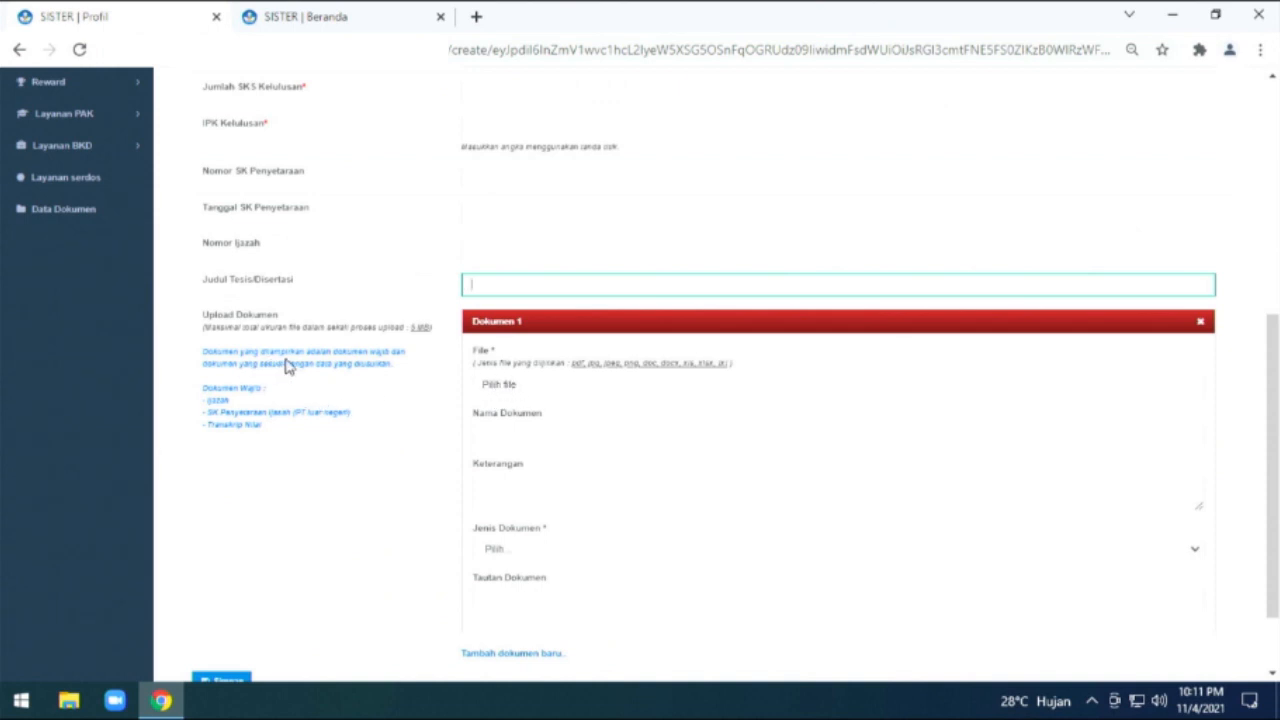
pyautogui.scroll(-1, 336, 372)
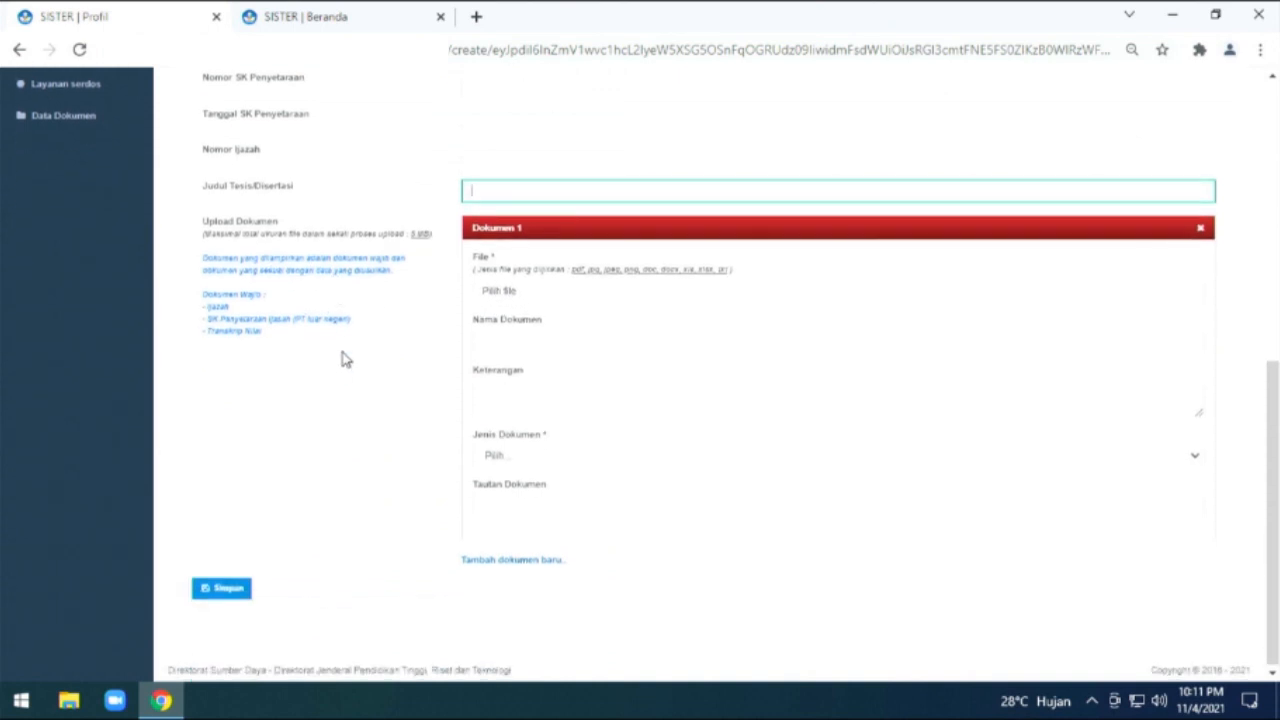
pyautogui.scroll(3, 336, 371)
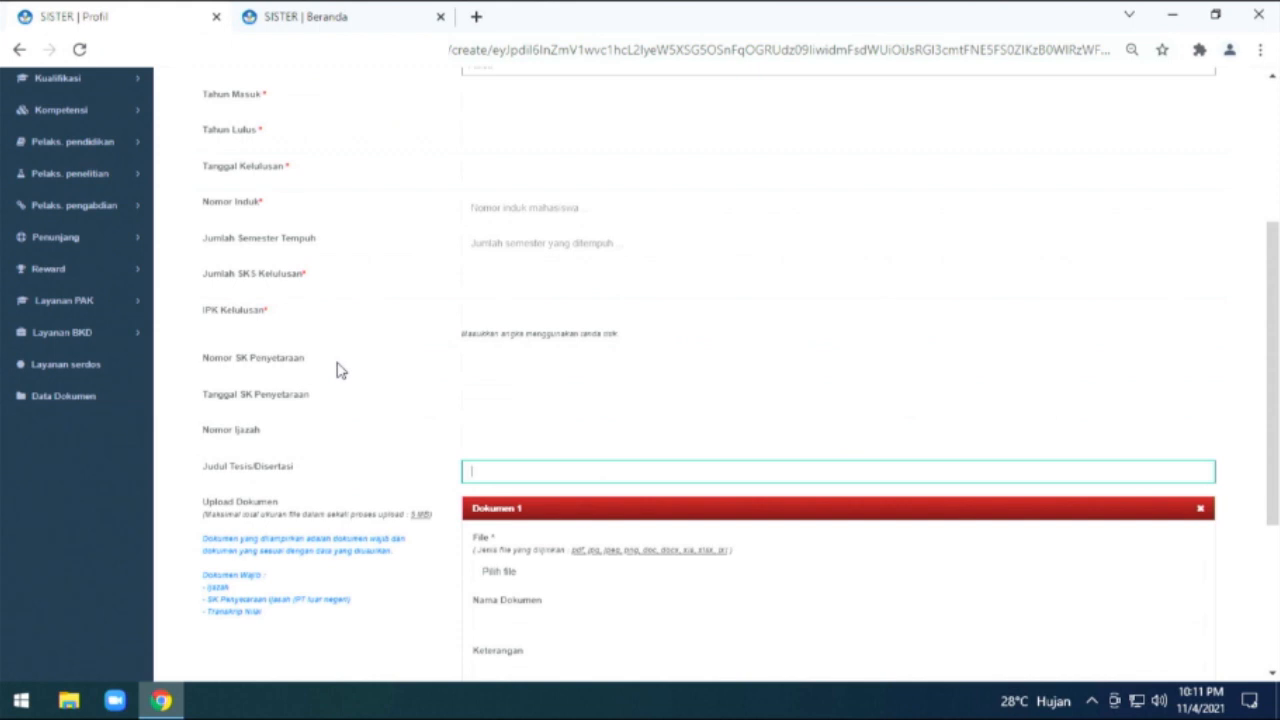
pyautogui.scroll(-2, 336, 371)
pyautogui.scroll(-1, 338, 370)
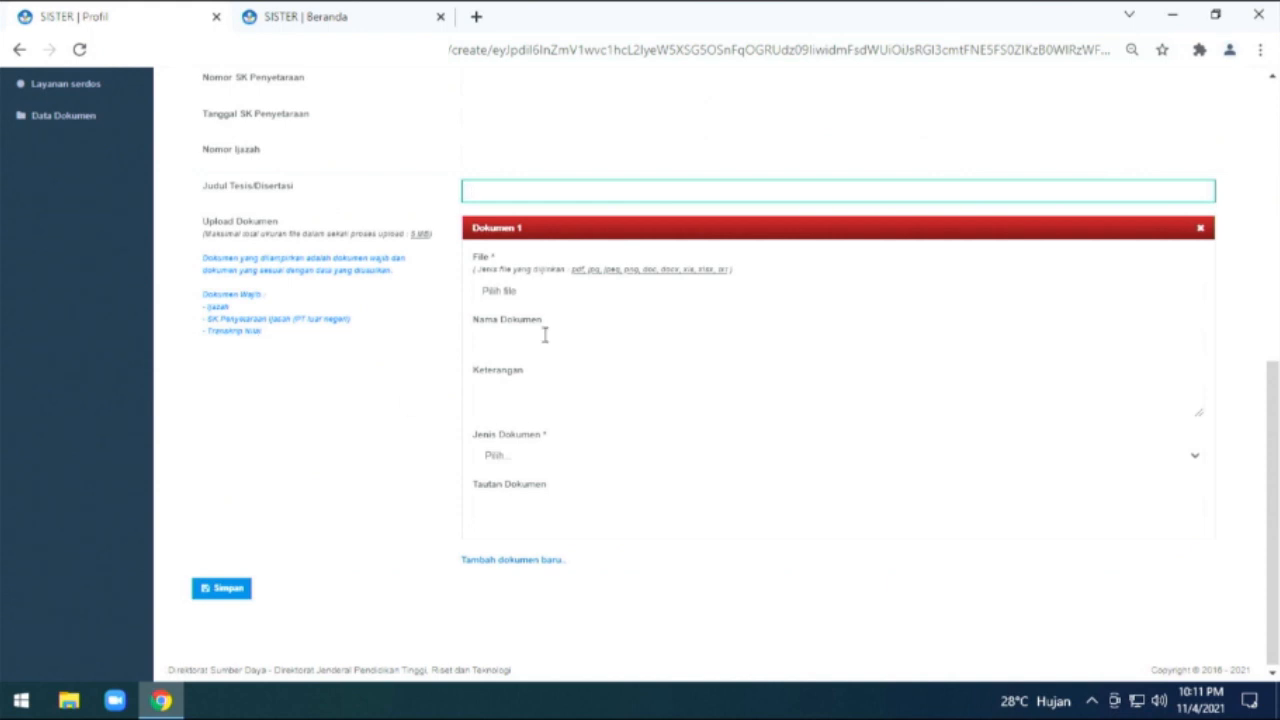
pyautogui.scroll(1, 499, 352)
pyautogui.scroll(-1, 495, 351)
# - Name Dokumen 1 "ijazah s3" and set its Jenis Dokumen to Ijazah, leaving the file unselected
pyautogui.click(509, 294)
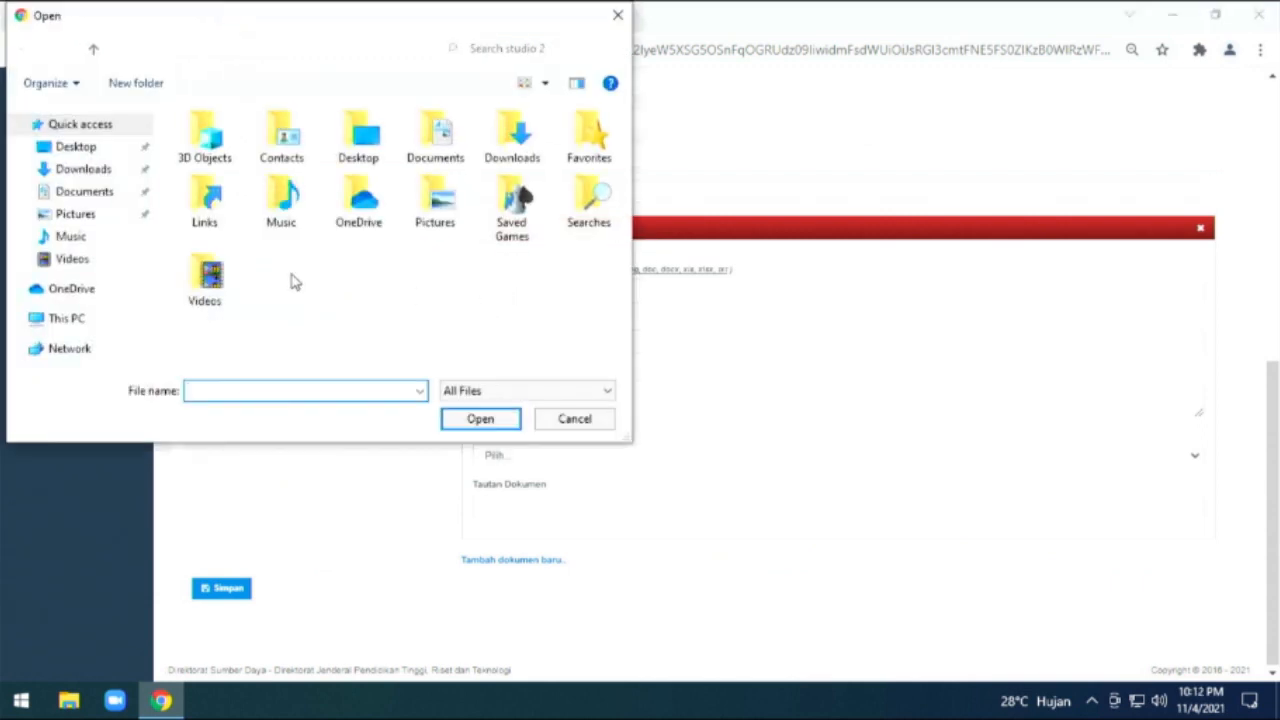
pyautogui.click(582, 425)
pyautogui.click(525, 340)
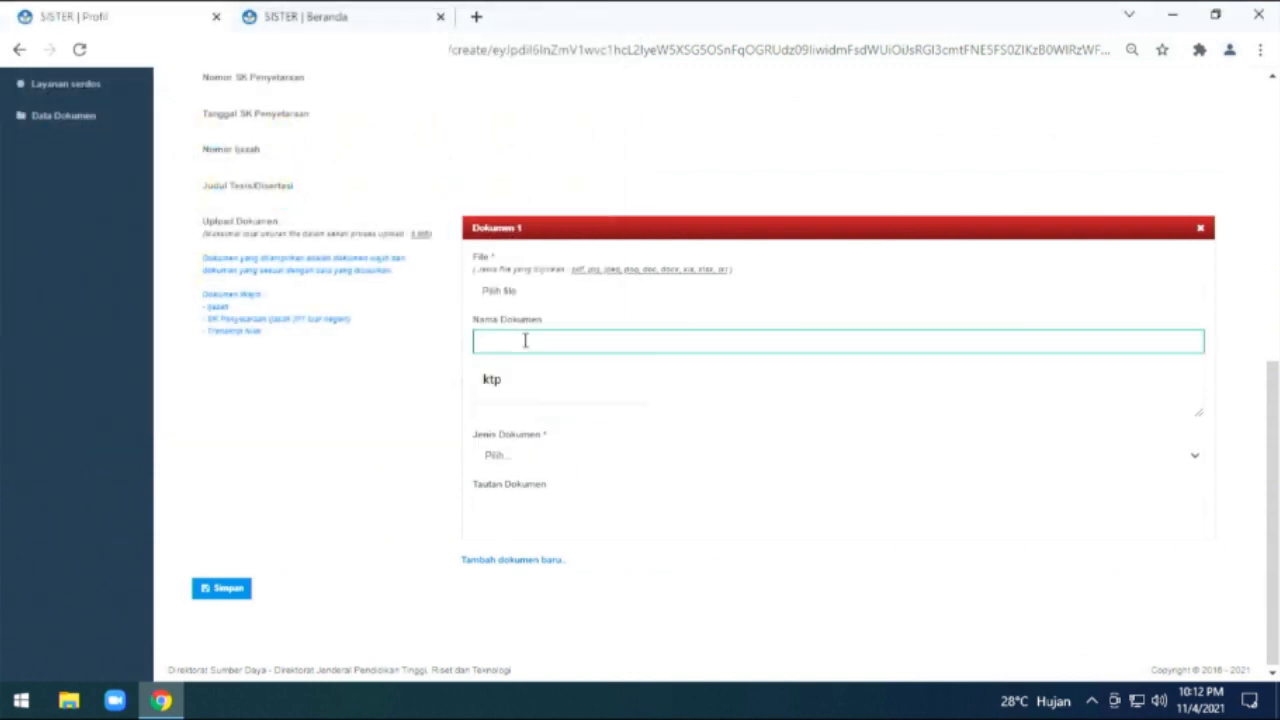
pyautogui.write('ijazah s3')
pyautogui.click(533, 395)
pyautogui.click(566, 455)
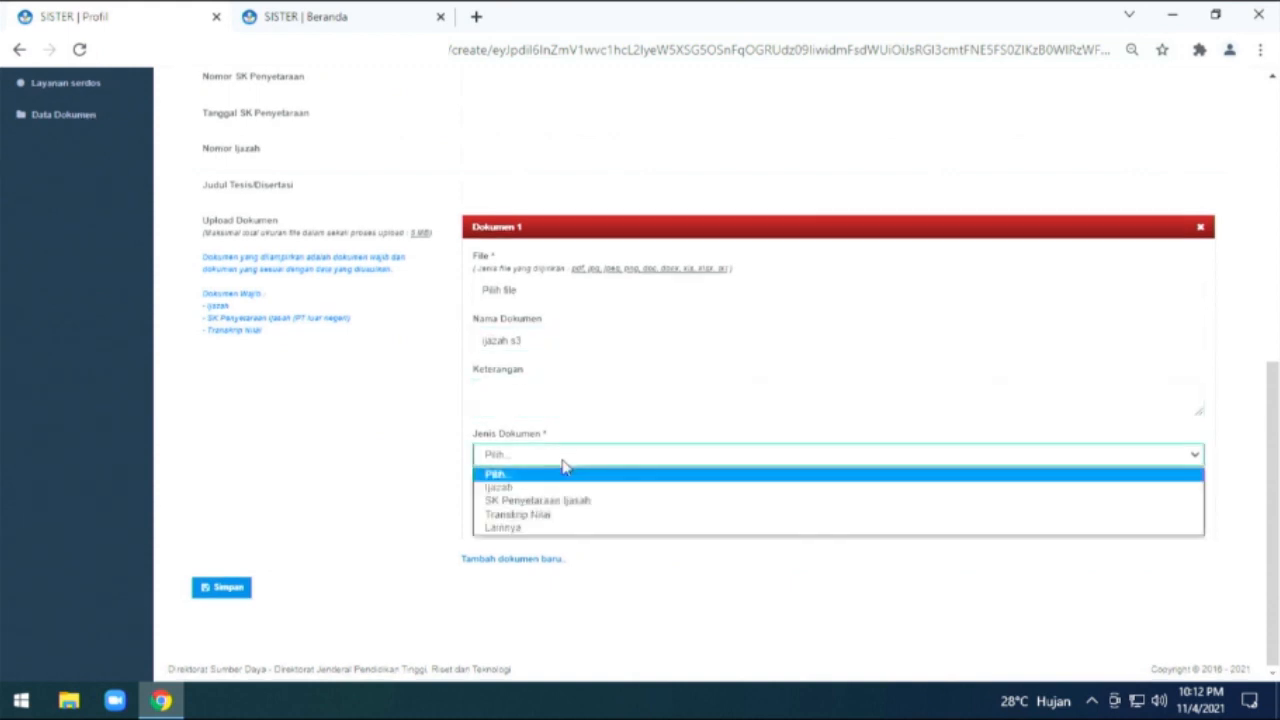
pyautogui.click(551, 488)
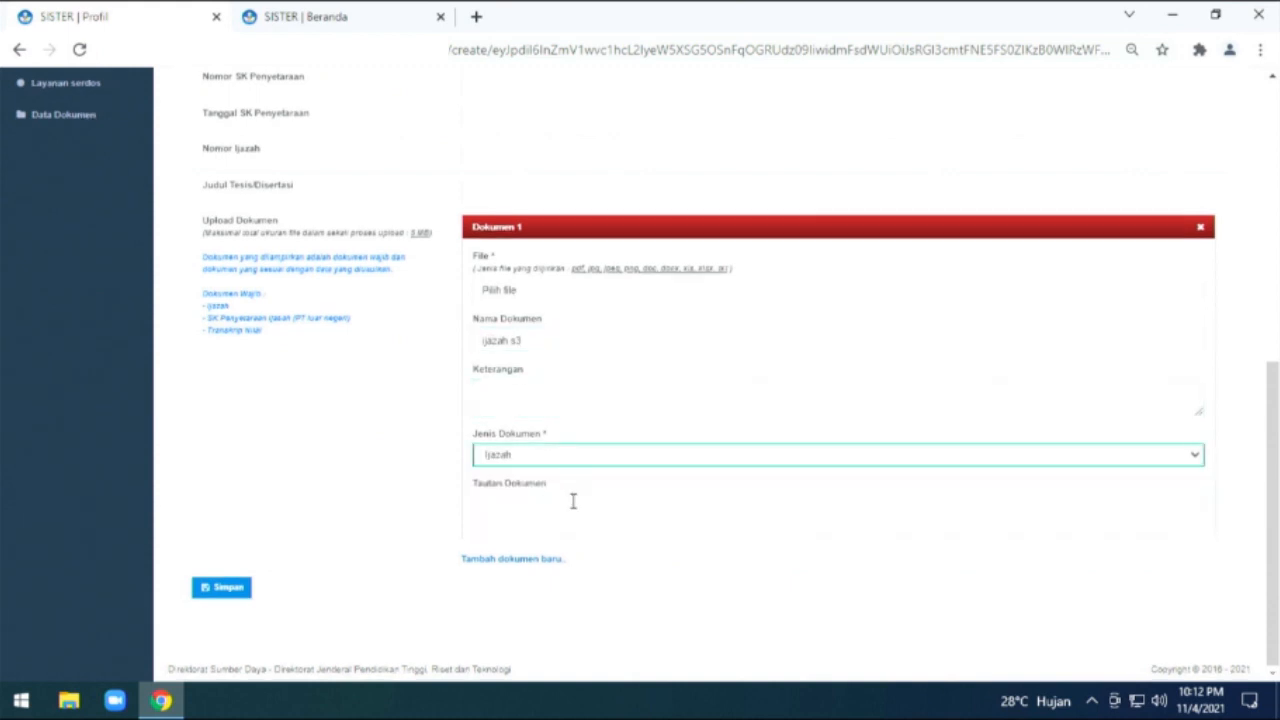
# - Add a second document named "transkrips3" with Jenis Dokumen set to Transkrip Nilai, without attaching a file
pyautogui.click(513, 566)
pyautogui.click(508, 558)
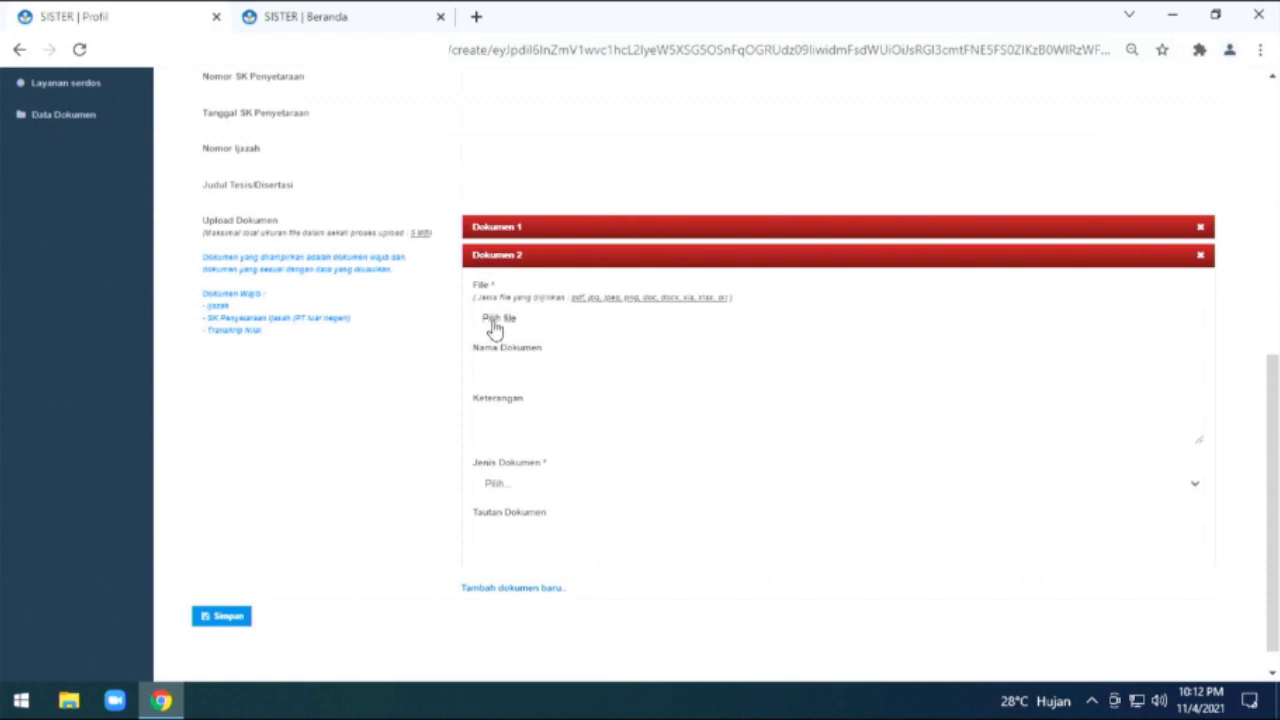
pyautogui.click(494, 322)
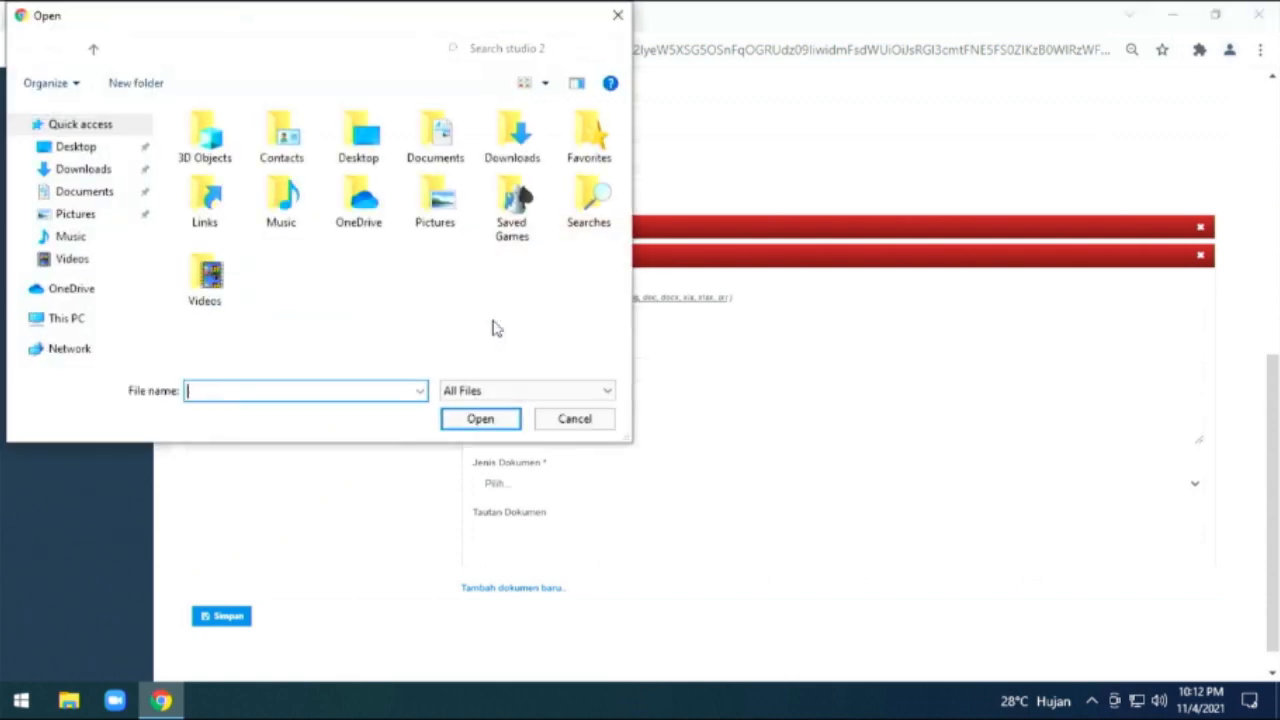
pyautogui.click(550, 416)
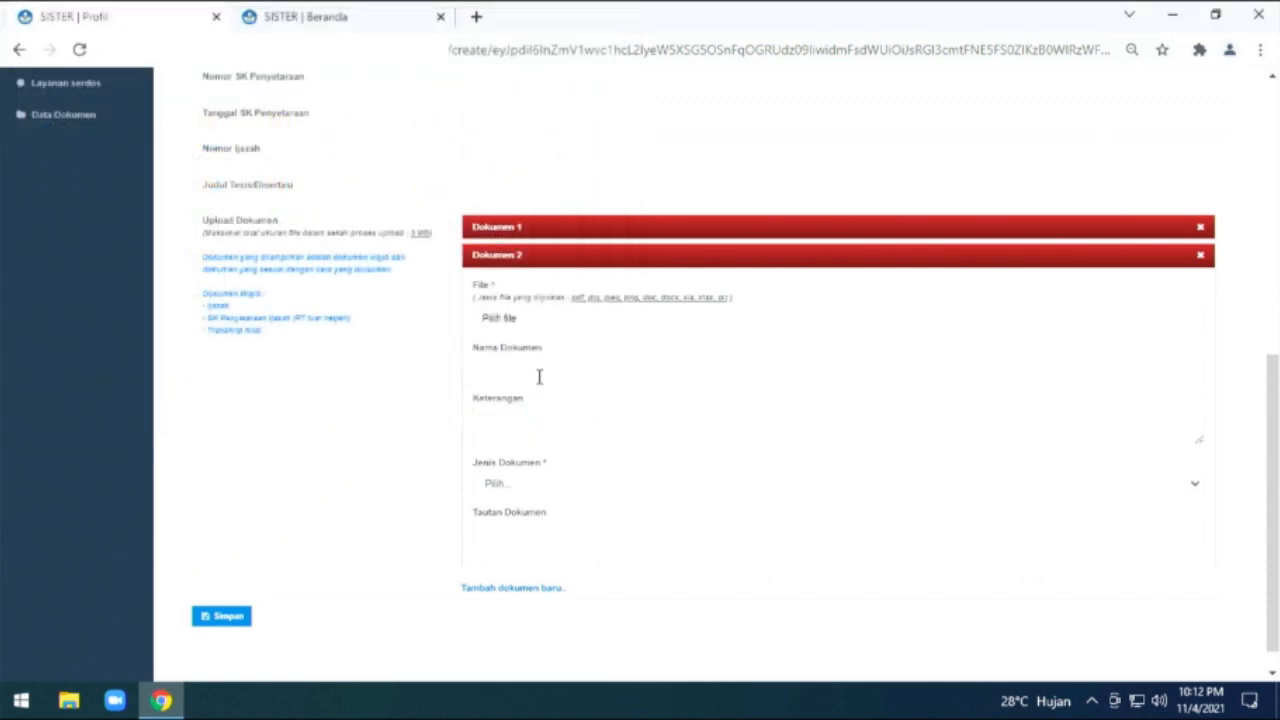
pyautogui.click(530, 369)
pyautogui.write('transkrips3')
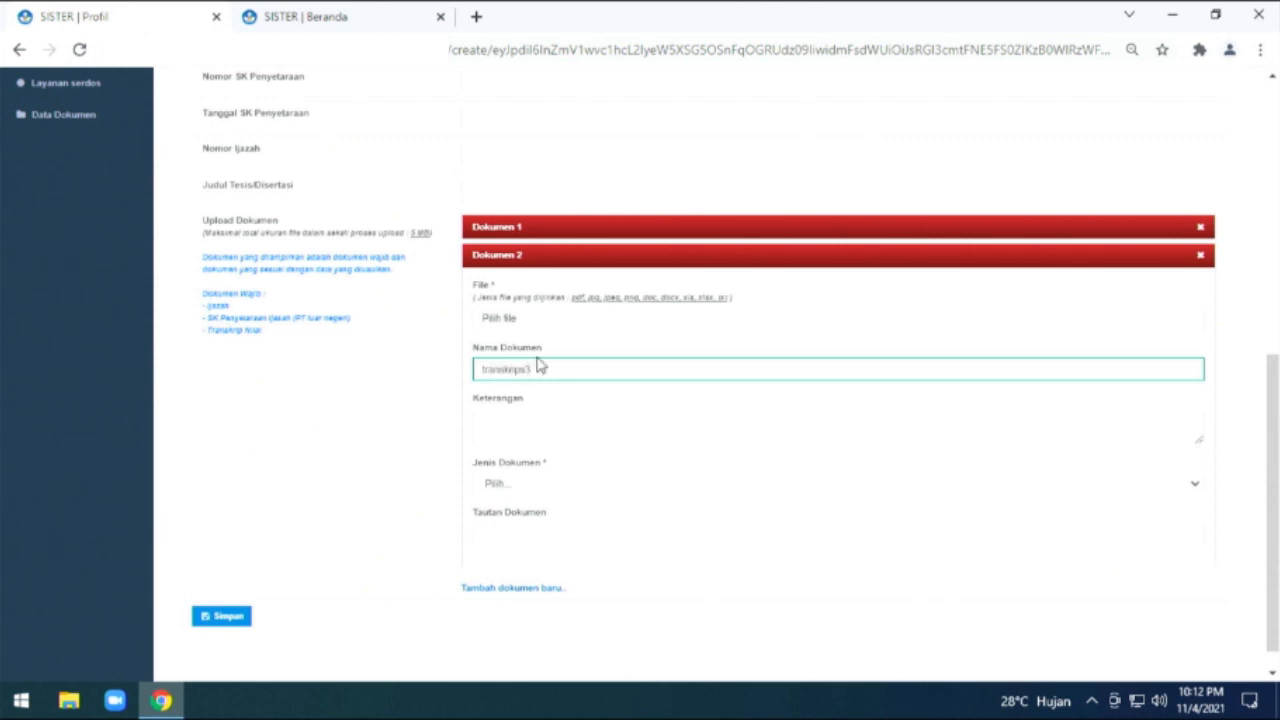
pyautogui.click(580, 487)
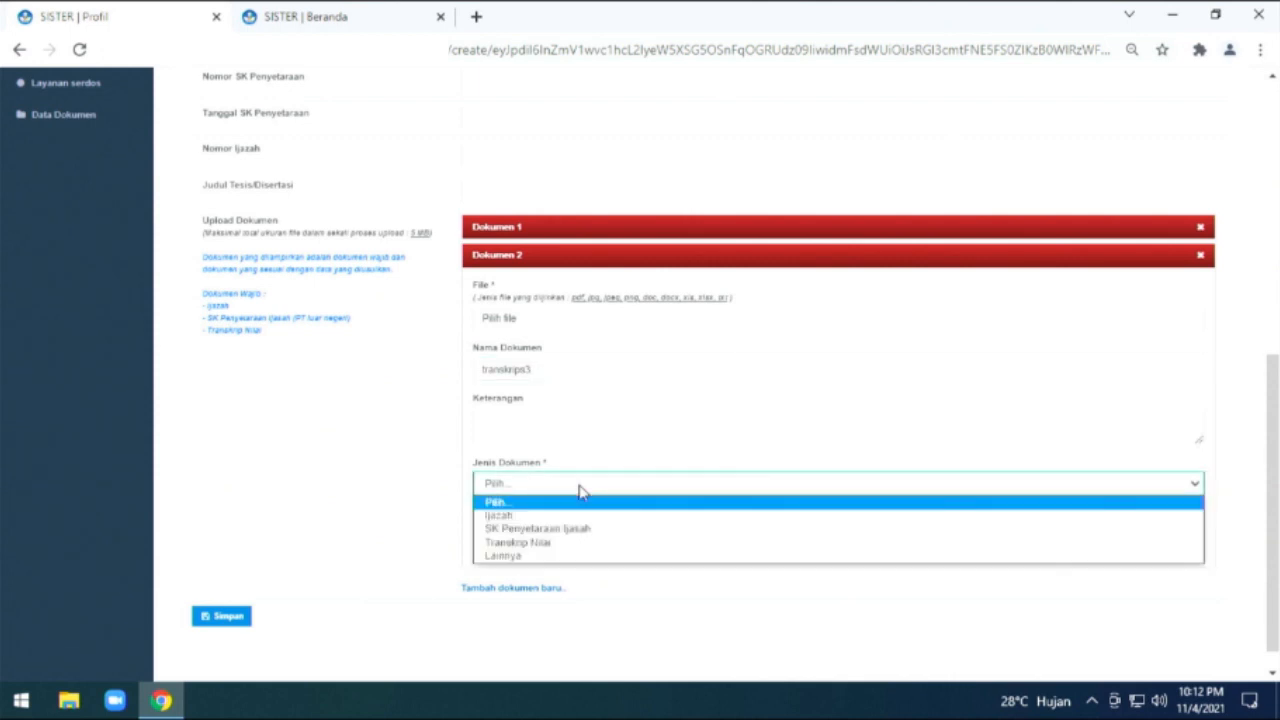
pyautogui.click(566, 542)
pyautogui.scroll(-1, 565, 510)
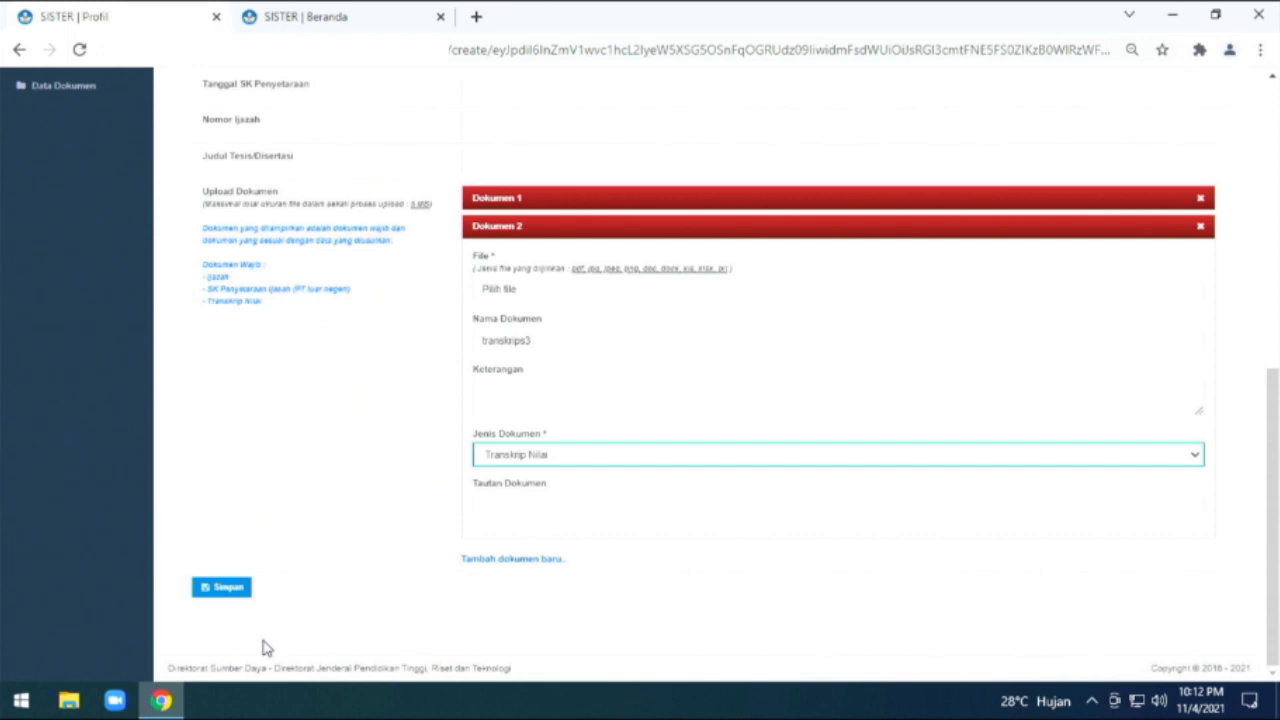
# - Go back to the Pendidikan Formal list under Kualifikasi and view its Riwayat Ajuan Perubahan
pyautogui.scroll(2, 503, 614)
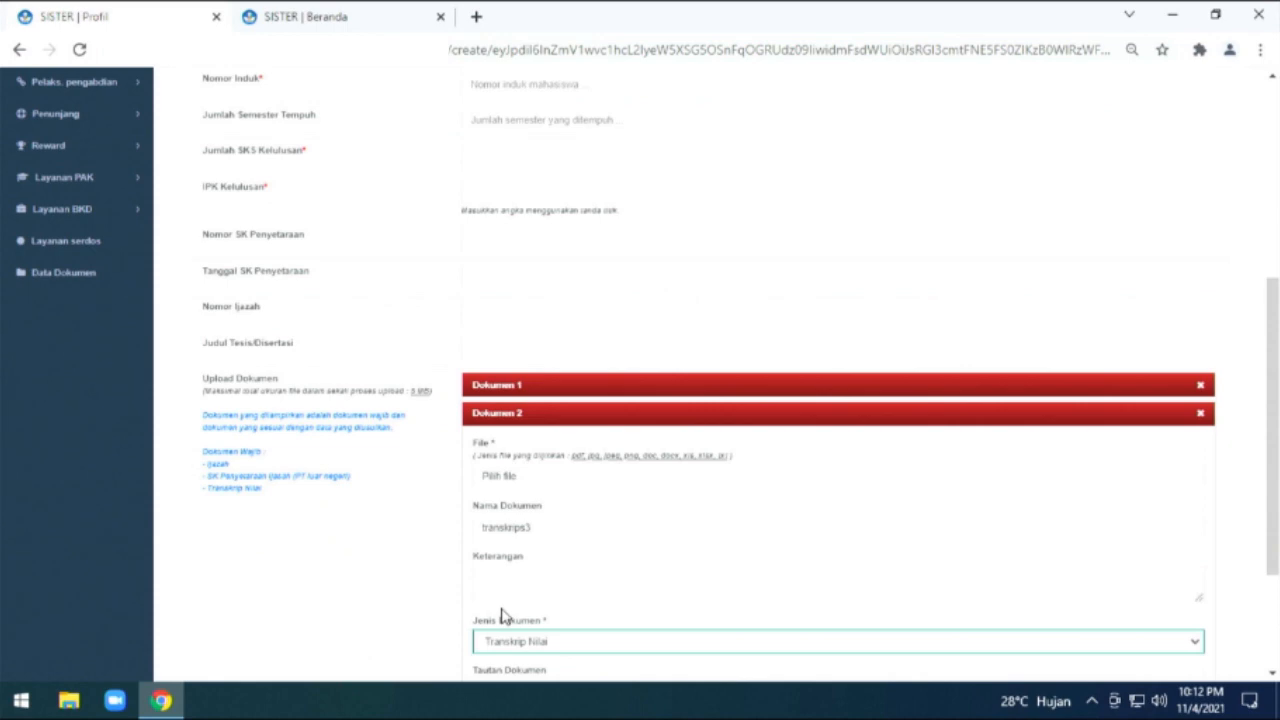
pyautogui.scroll(4, 503, 614)
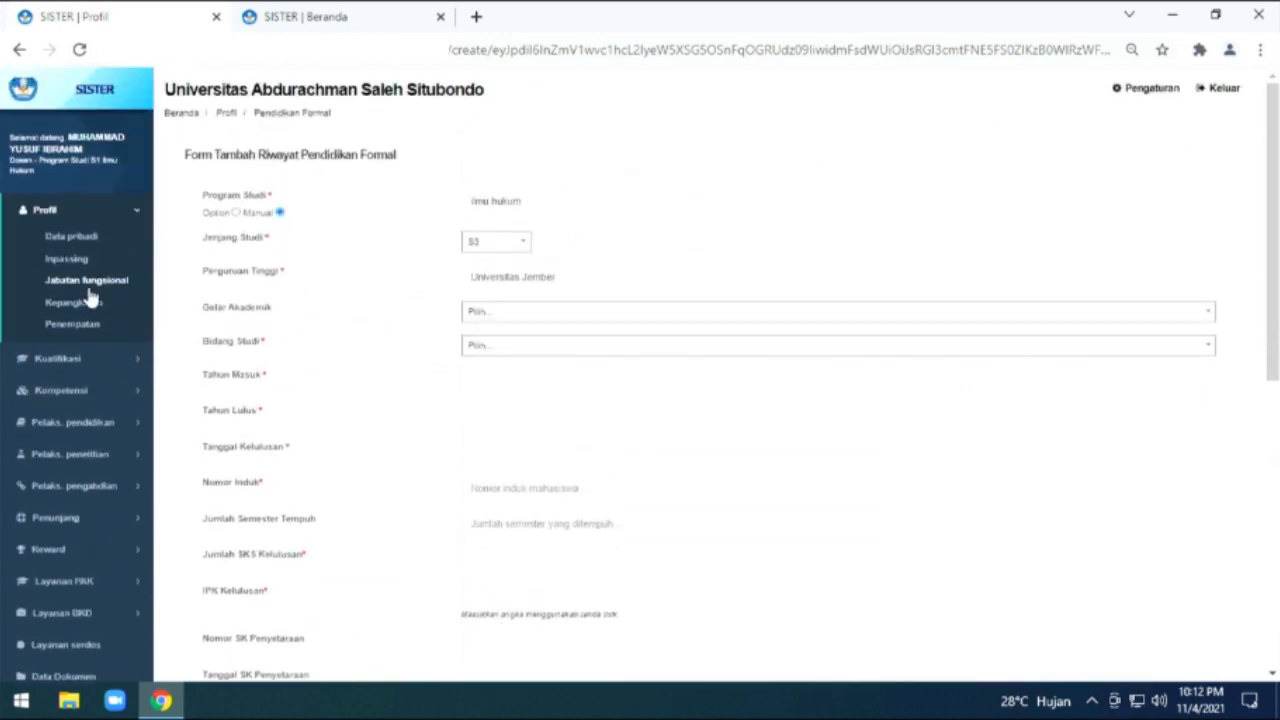
pyautogui.click(90, 358)
pyautogui.click(113, 269)
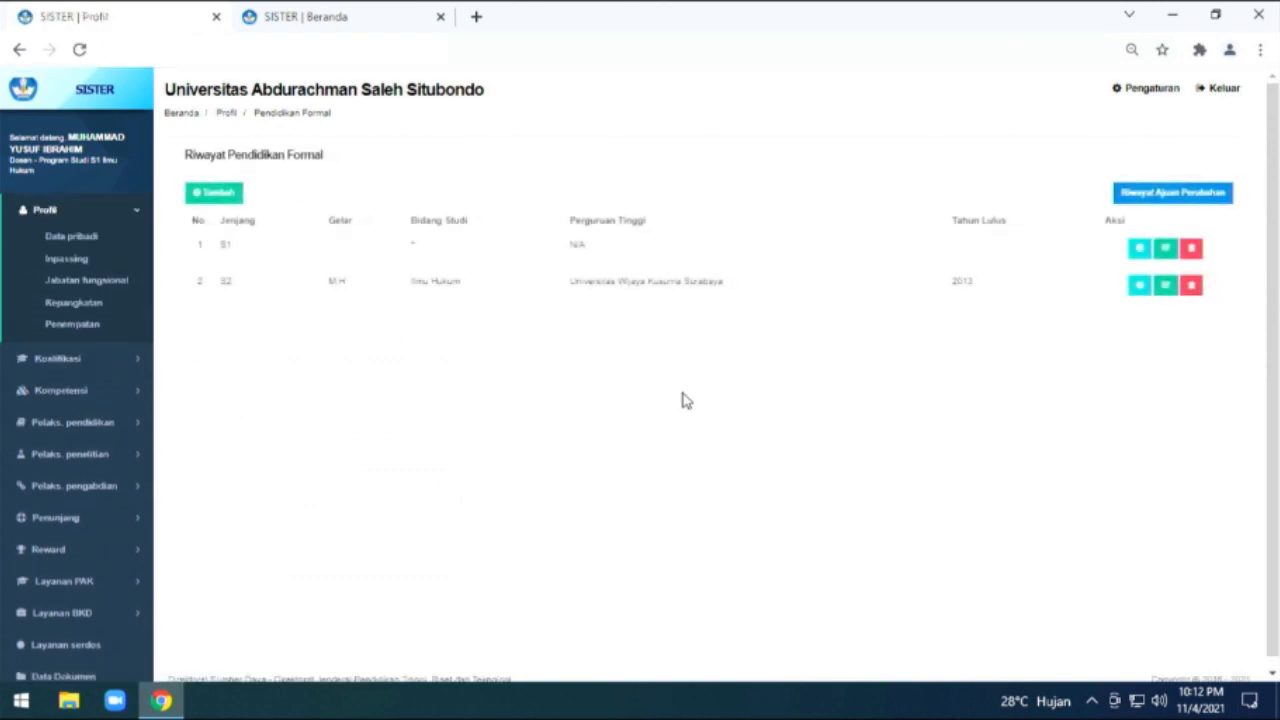
pyautogui.click(1146, 196)
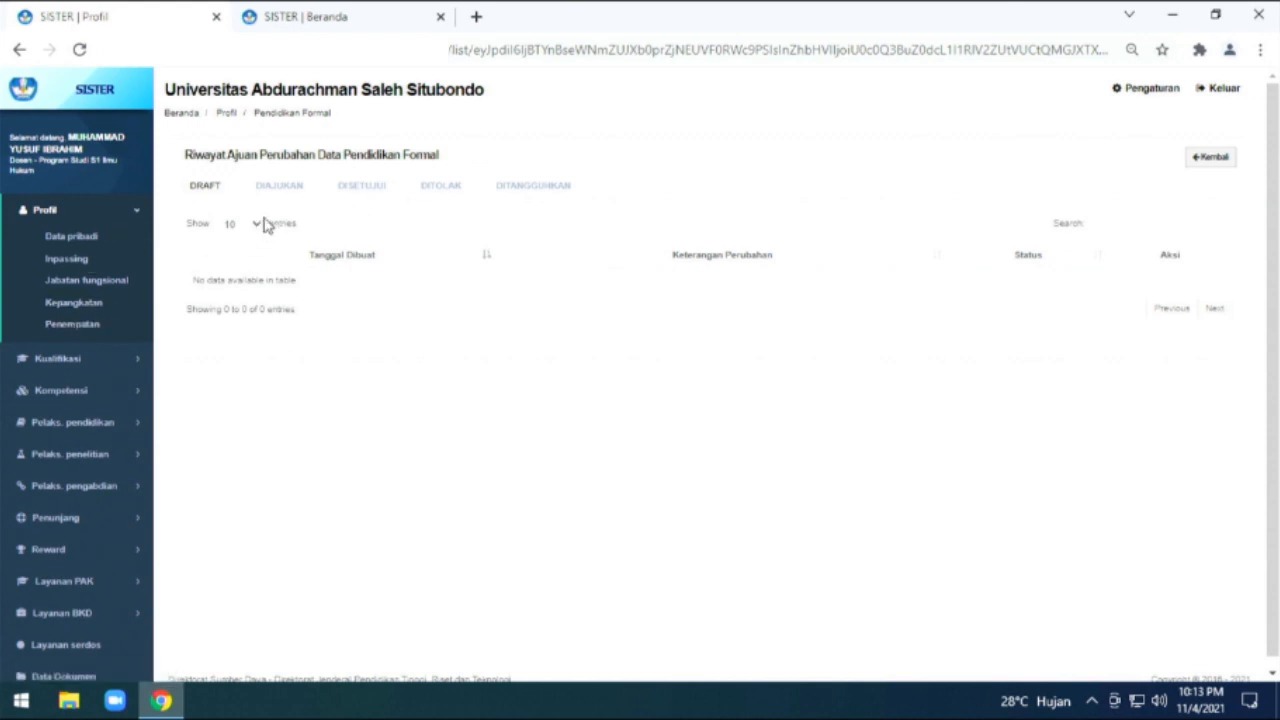
# - Open the Diklat page under Kualifikasi and start a new Pekerti/AA submission
pyautogui.scroll(-1, 168, 346)
pyautogui.click(35, 352)
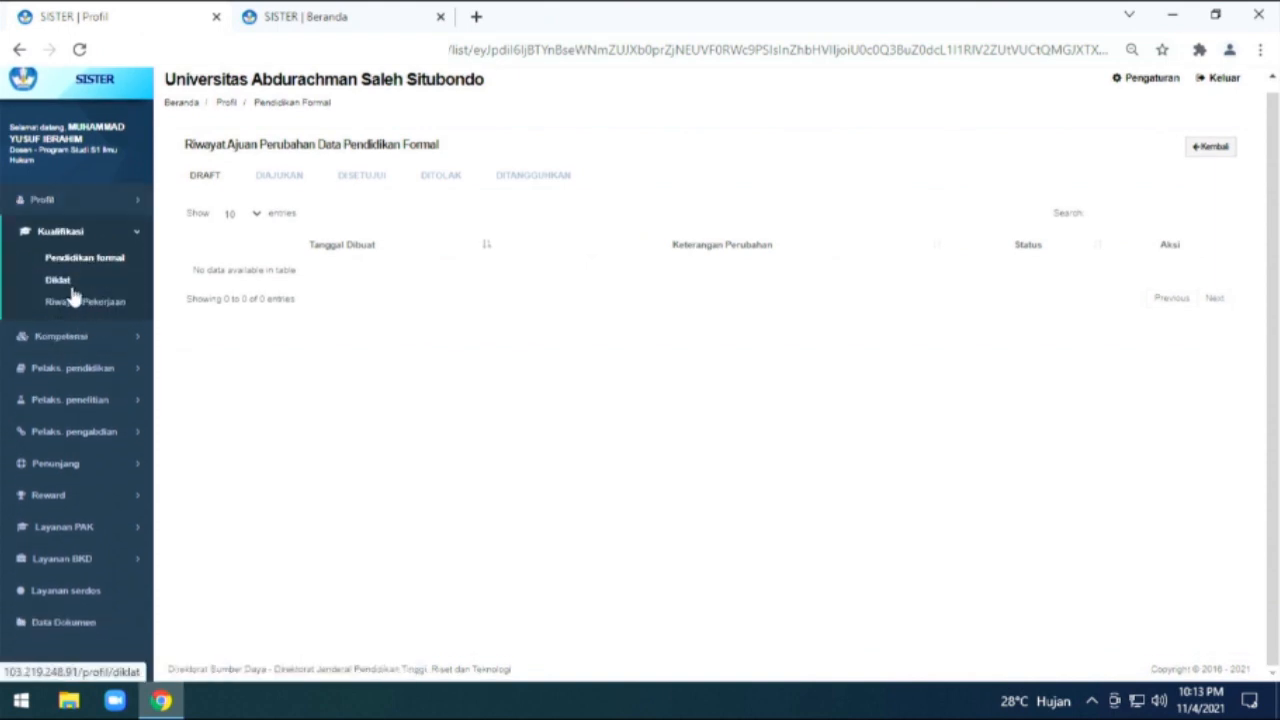
pyautogui.click(63, 288)
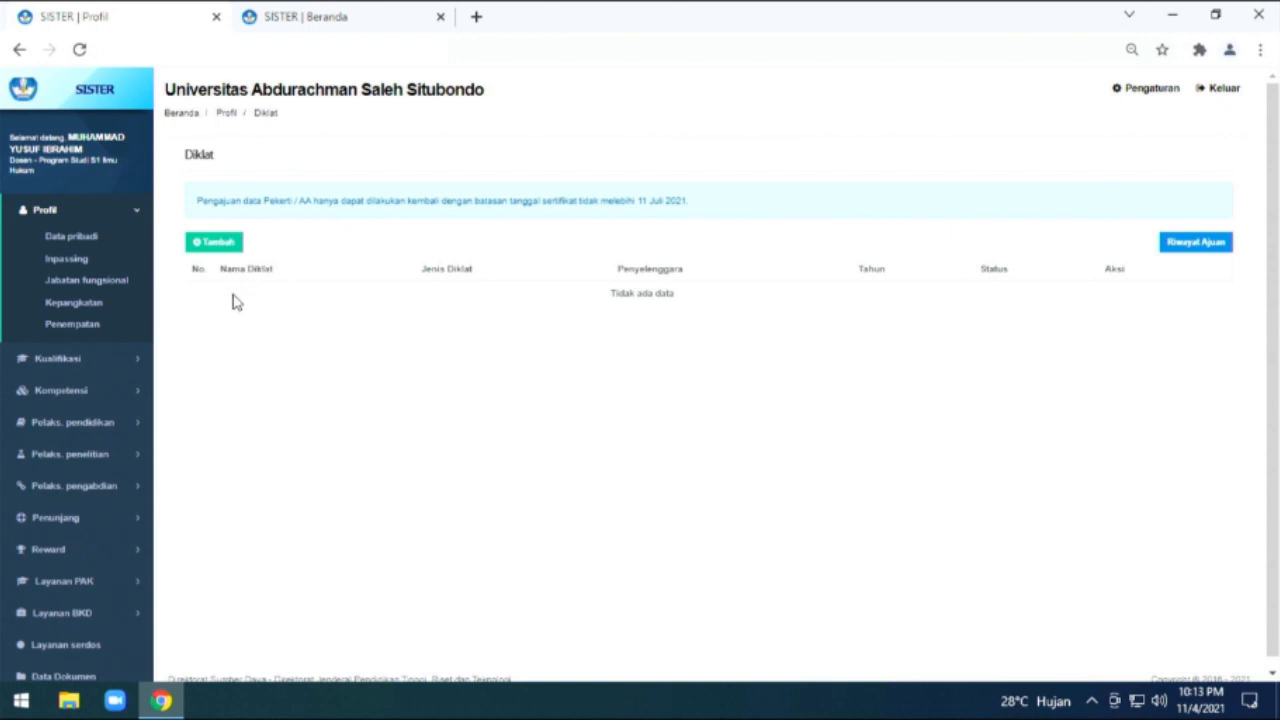
pyautogui.click(218, 243)
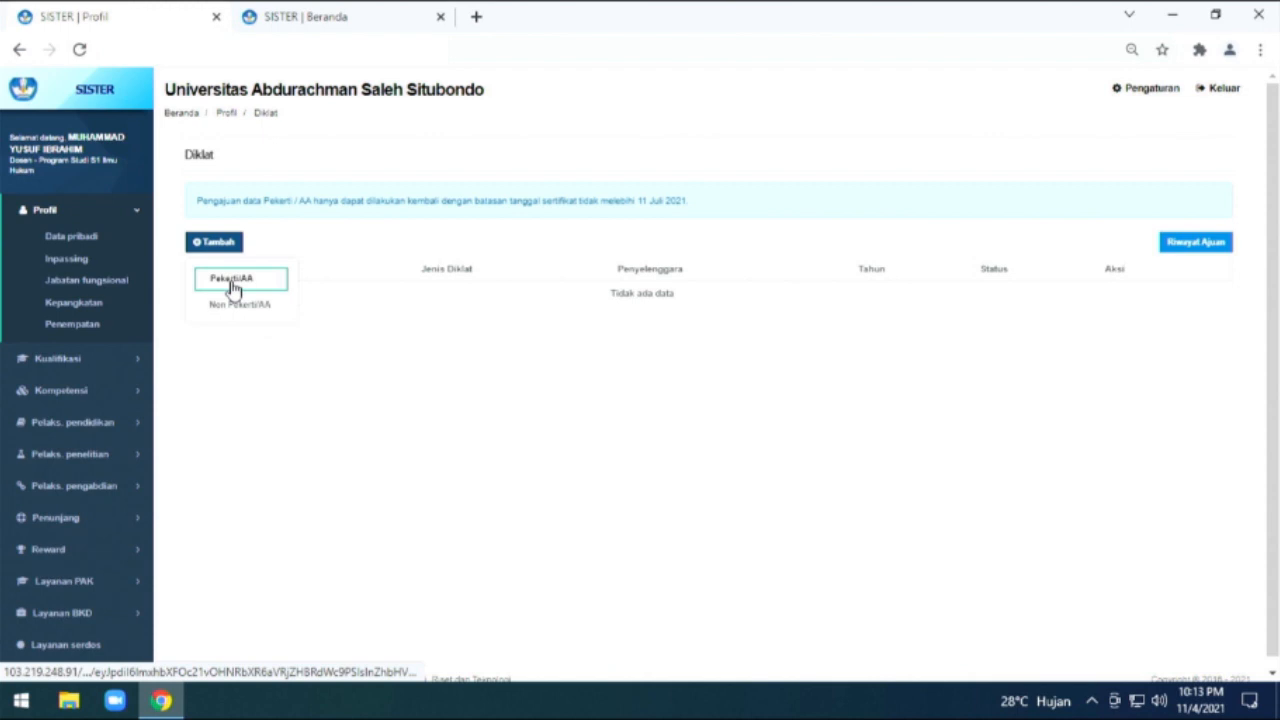
pyautogui.click(233, 285)
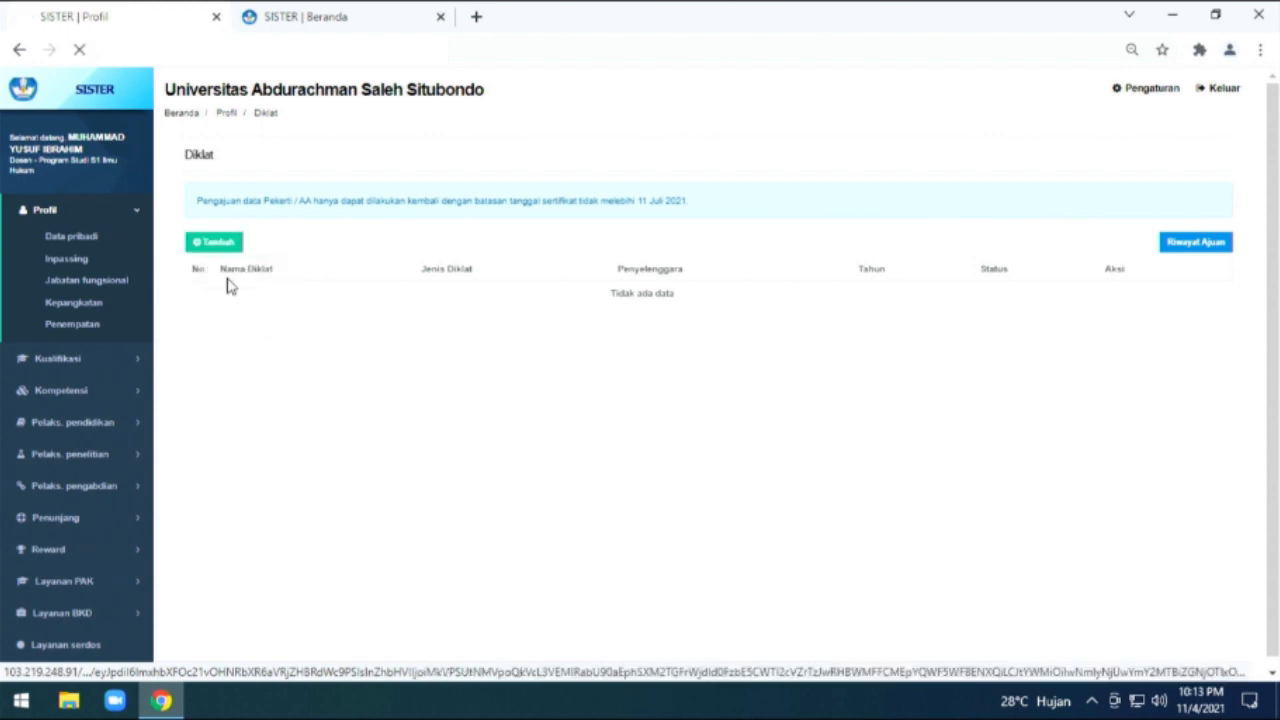
# - Look at the options offered for Jenis Diklat on the Pekerti/AA form without choosing one
pyautogui.scroll(-1, 518, 256)
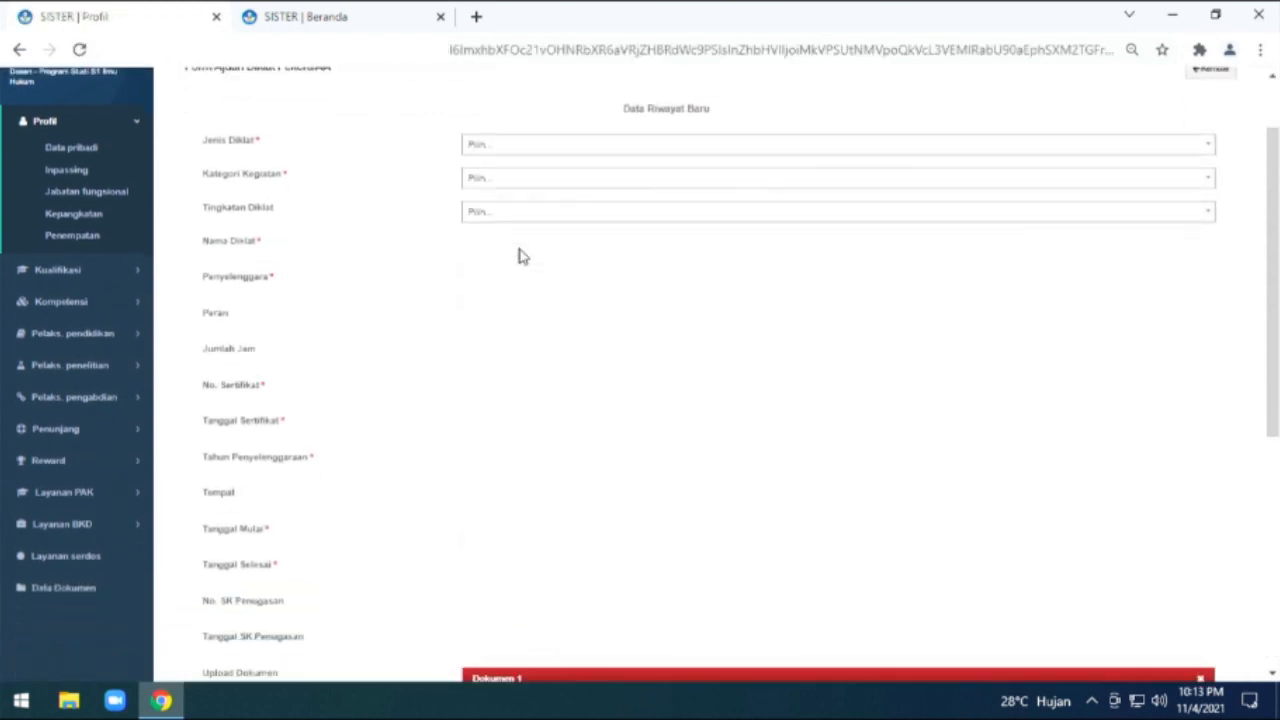
pyautogui.click(504, 148)
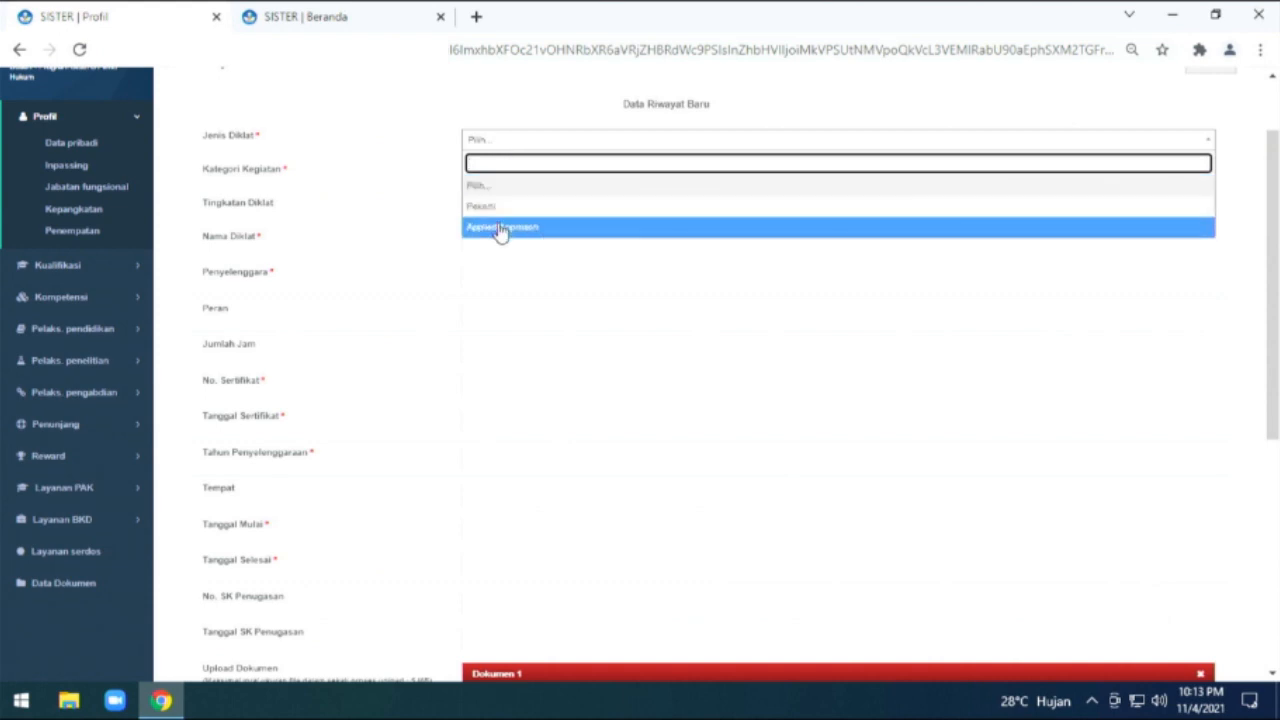
pyautogui.click(345, 220)
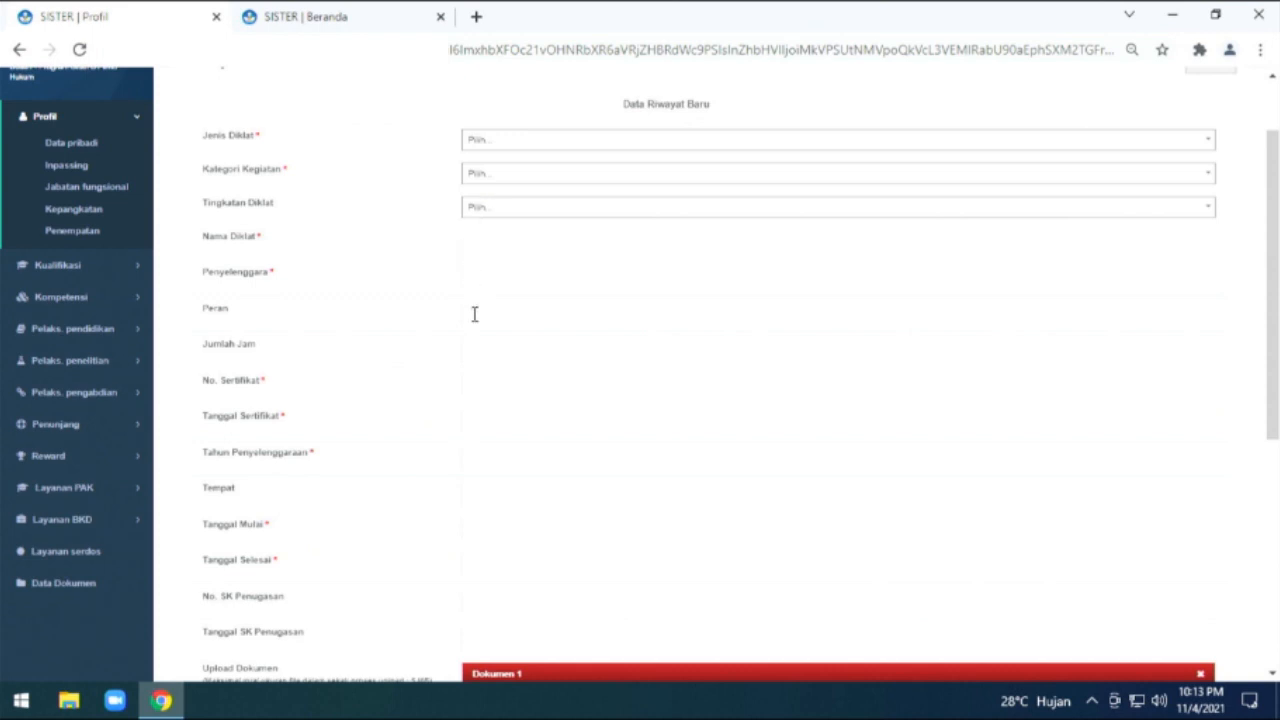
# - Examine the Pekerti/AA form's fields, required documents and Dokumen 1 upload section
pyautogui.scroll(-1, 475, 314)
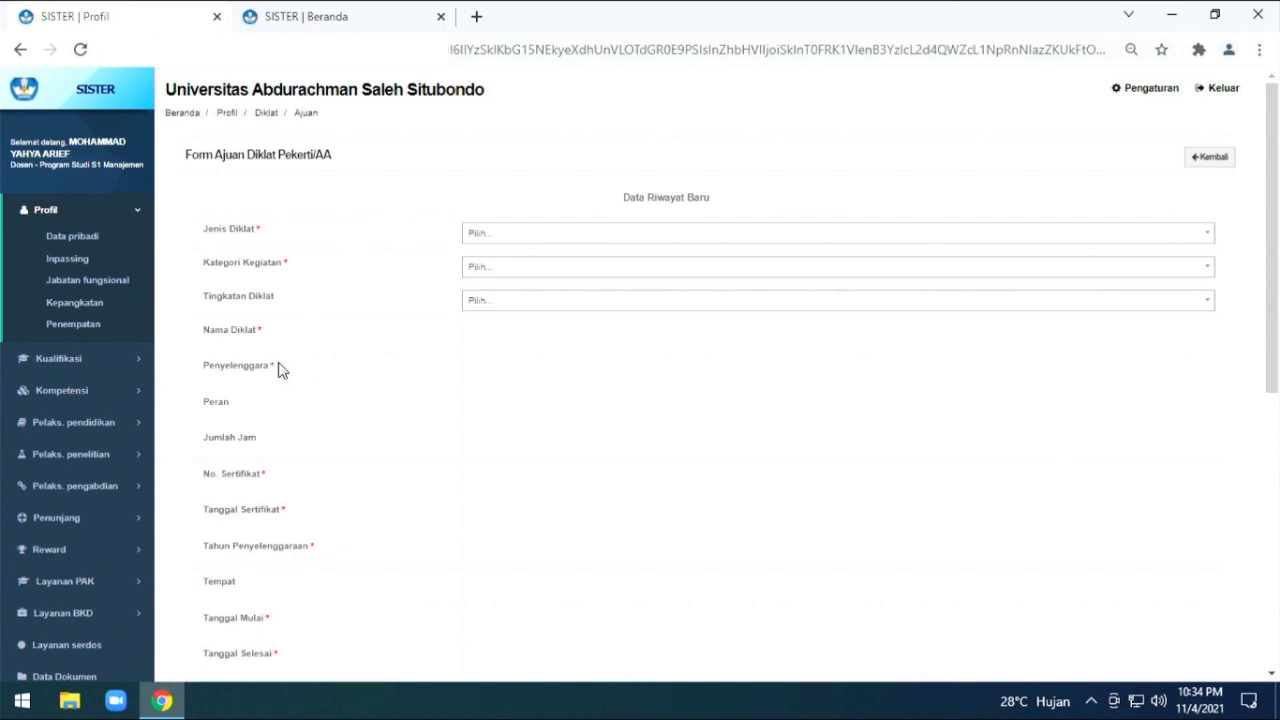
pyautogui.scroll(-1, 290, 390)
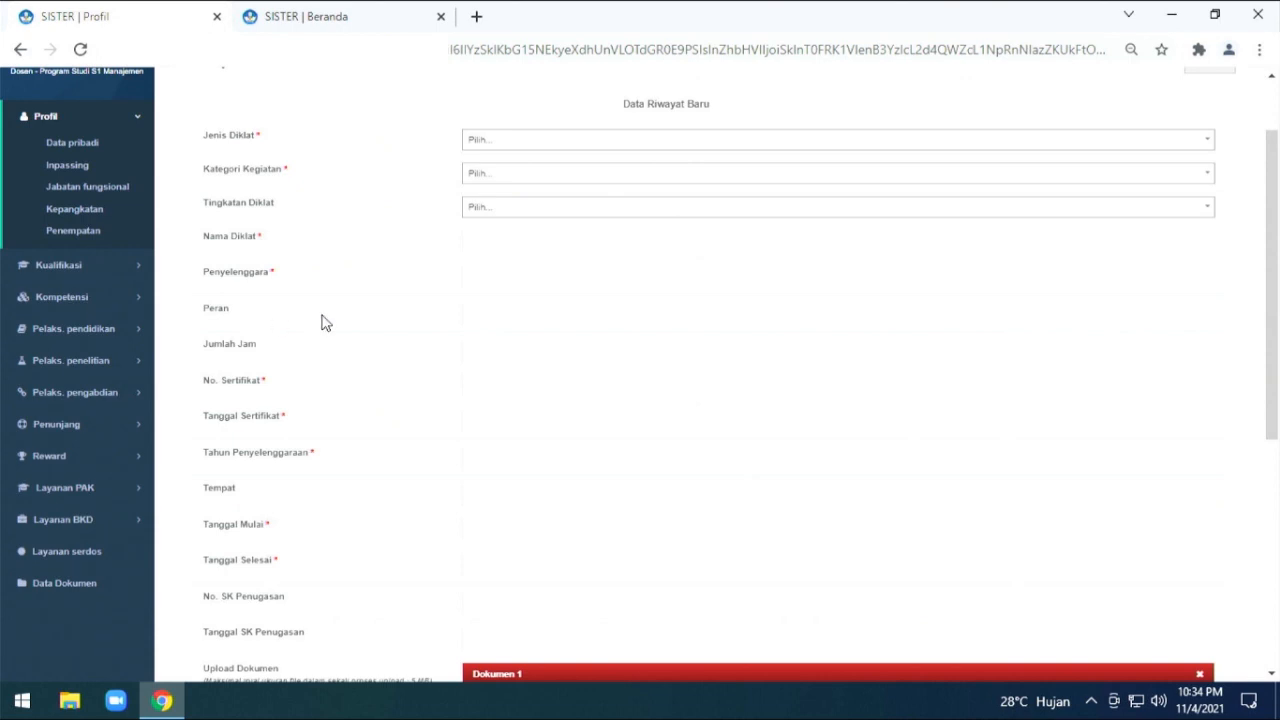
pyautogui.scroll(-4, 325, 325)
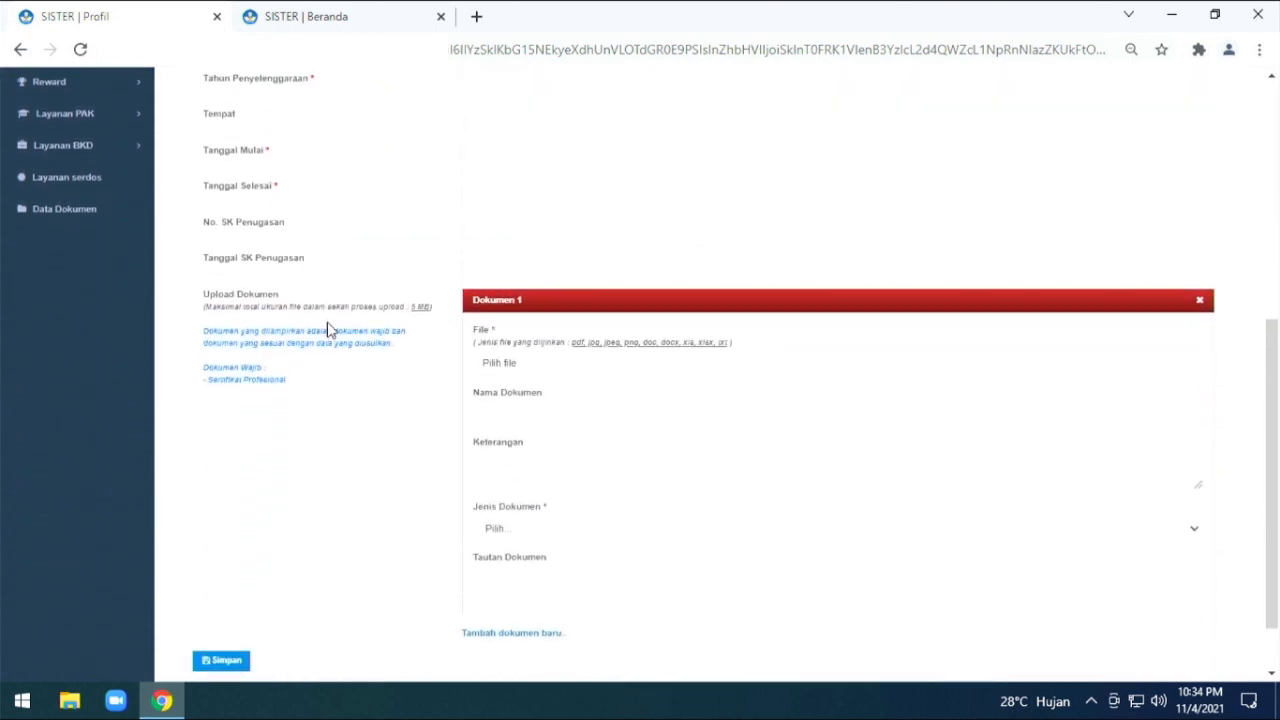
pyautogui.scroll(-1, 329, 350)
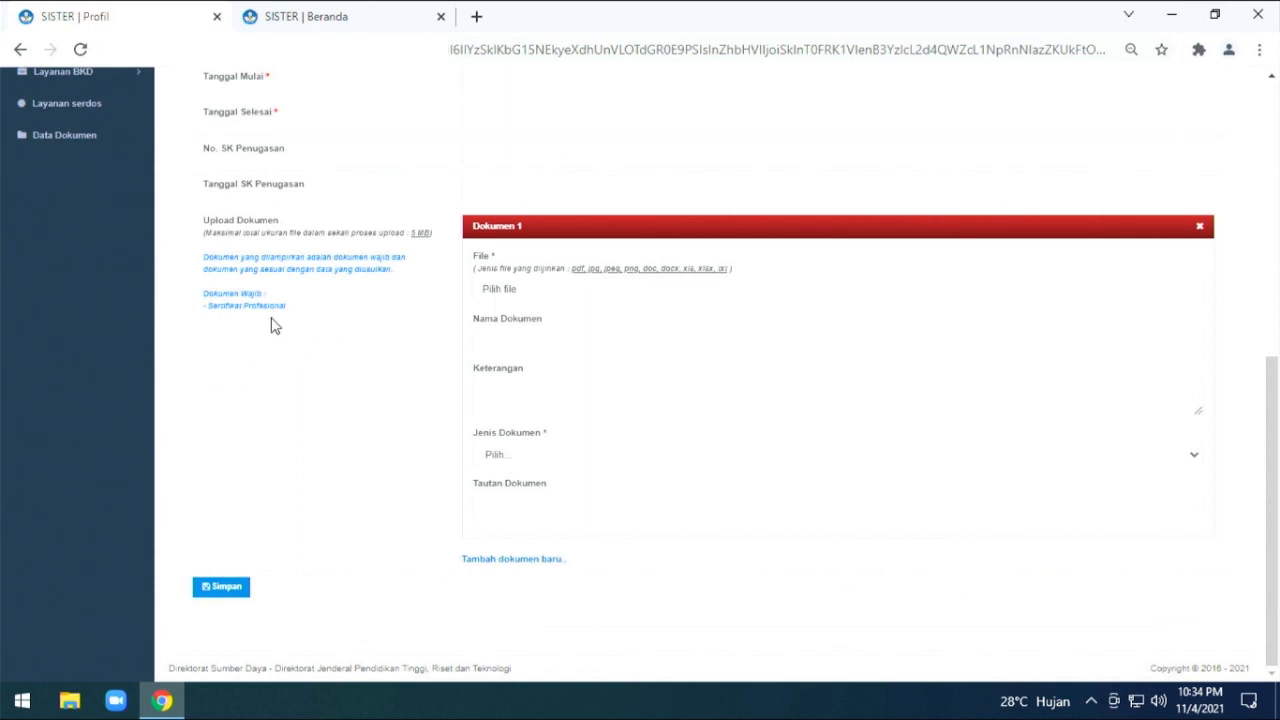
pyautogui.scroll(5, 313, 337)
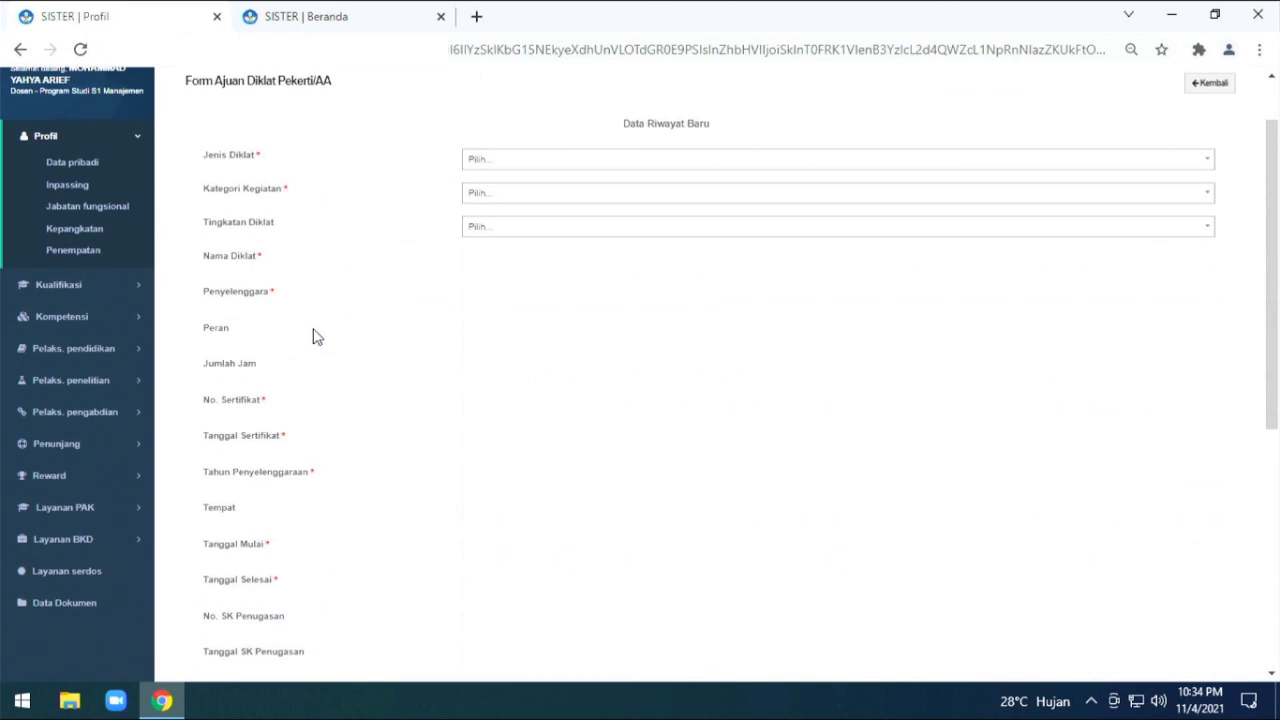
pyautogui.scroll(-3, 313, 337)
pyautogui.scroll(-2, 436, 433)
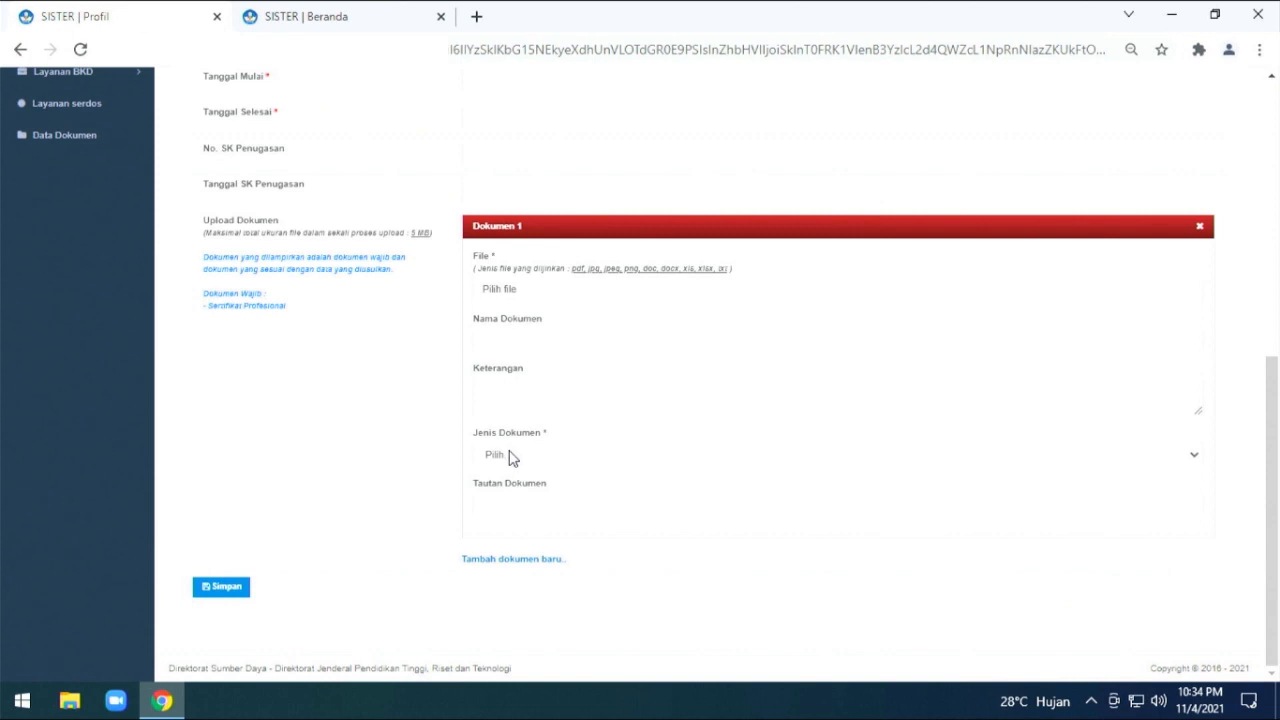
# - Leave the Pekerti/AA form without saving and review the recorded trainings in the Diklat list
pyautogui.scroll(8, 510, 455)
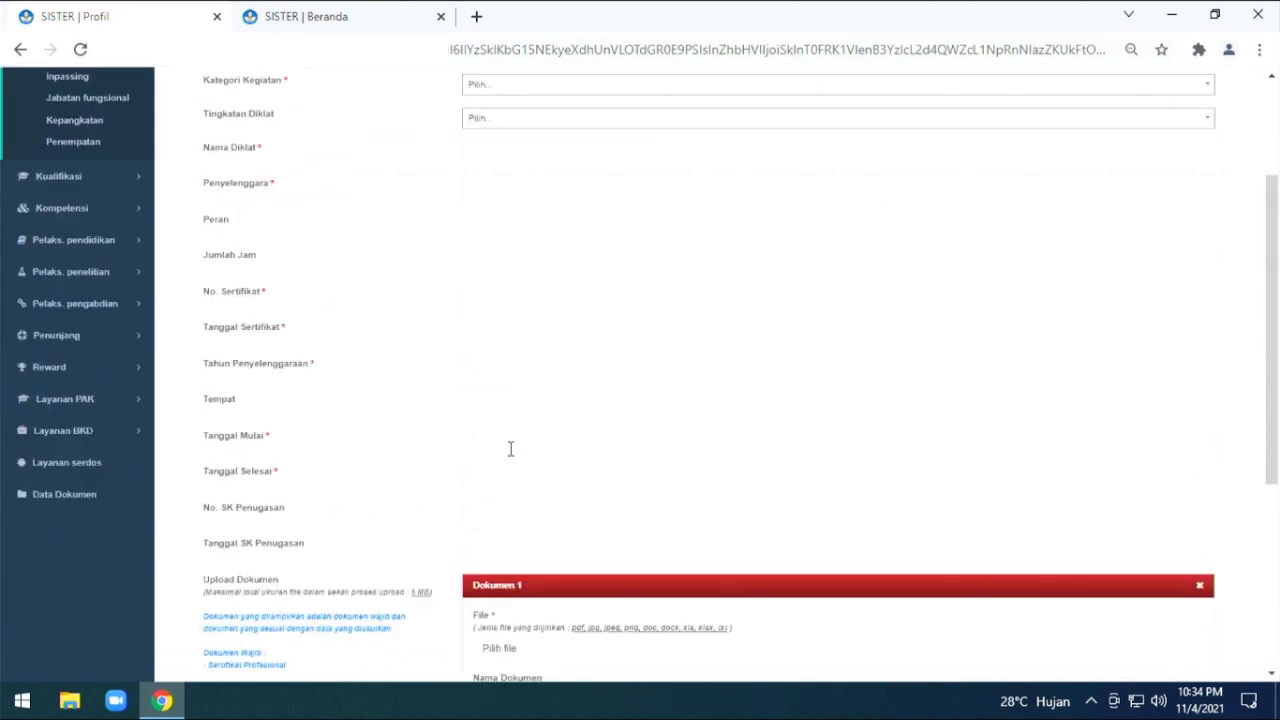
pyautogui.click(1207, 158)
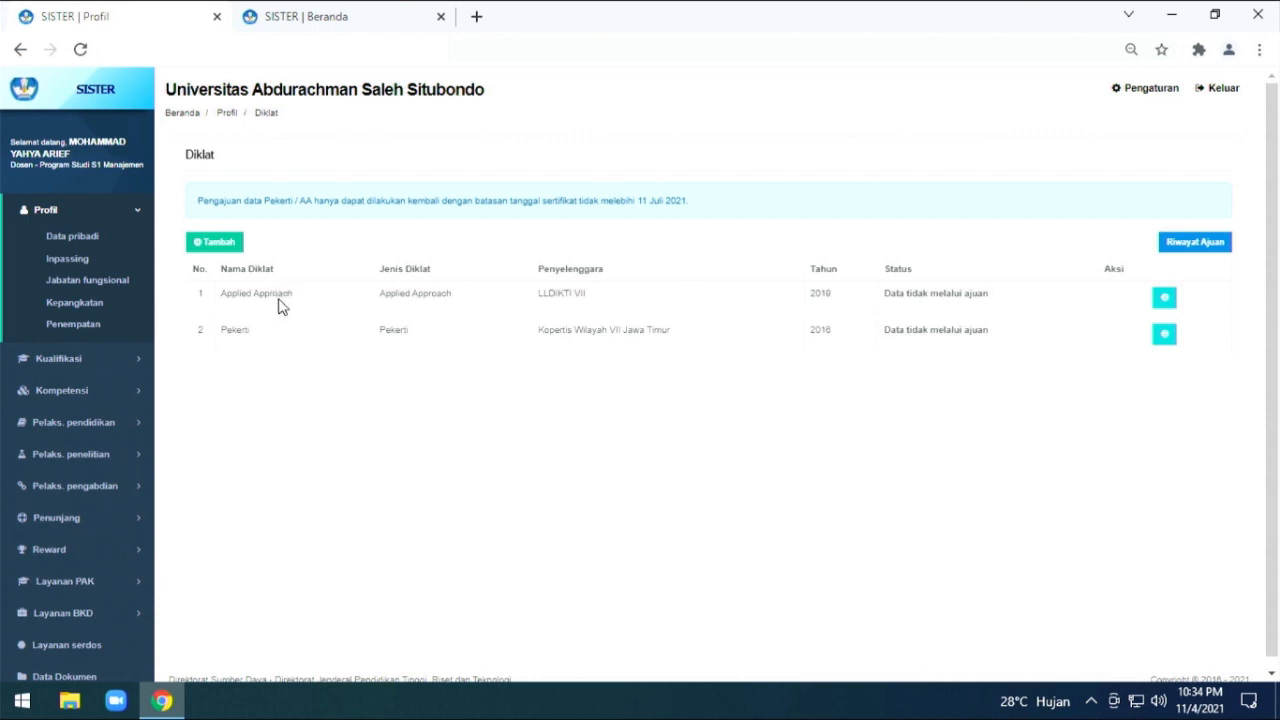
pyautogui.scroll(-1, 436, 336)
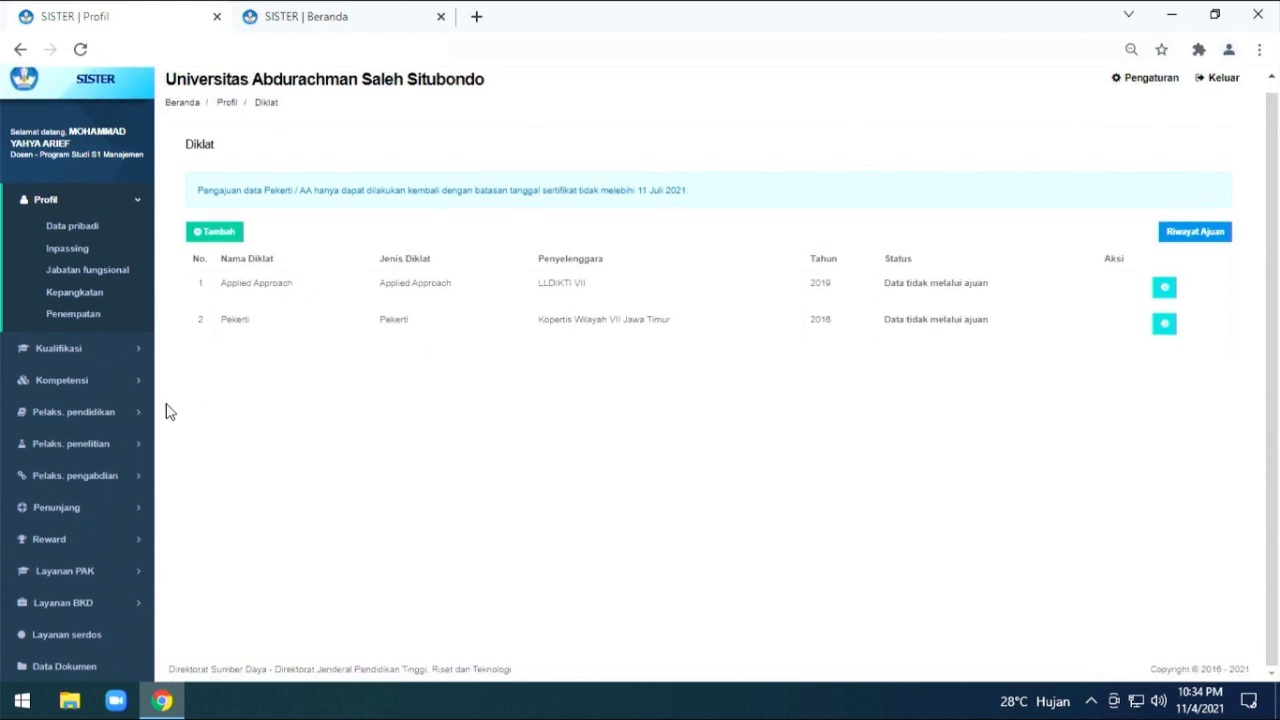
# - Open Riwayat Pekerjaan under Kualifikasi, dismiss the translation prompt and start a new work history record
pyautogui.click(70, 357)
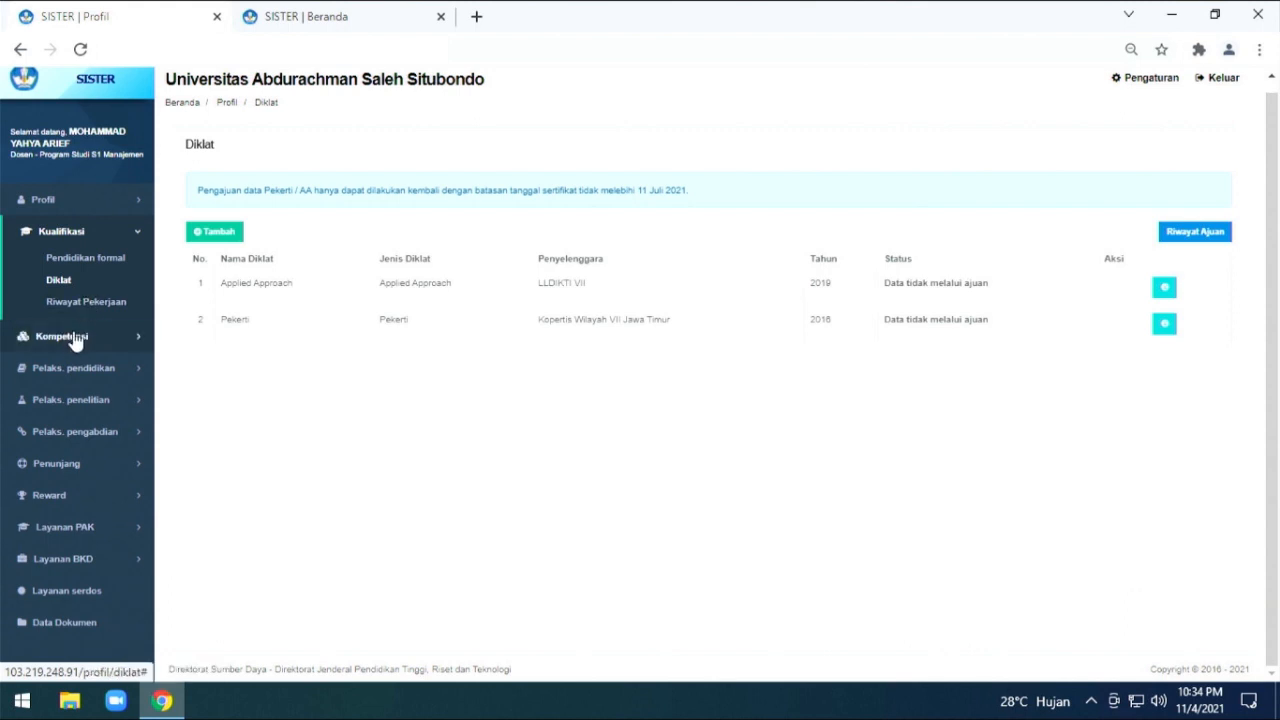
pyautogui.click(95, 302)
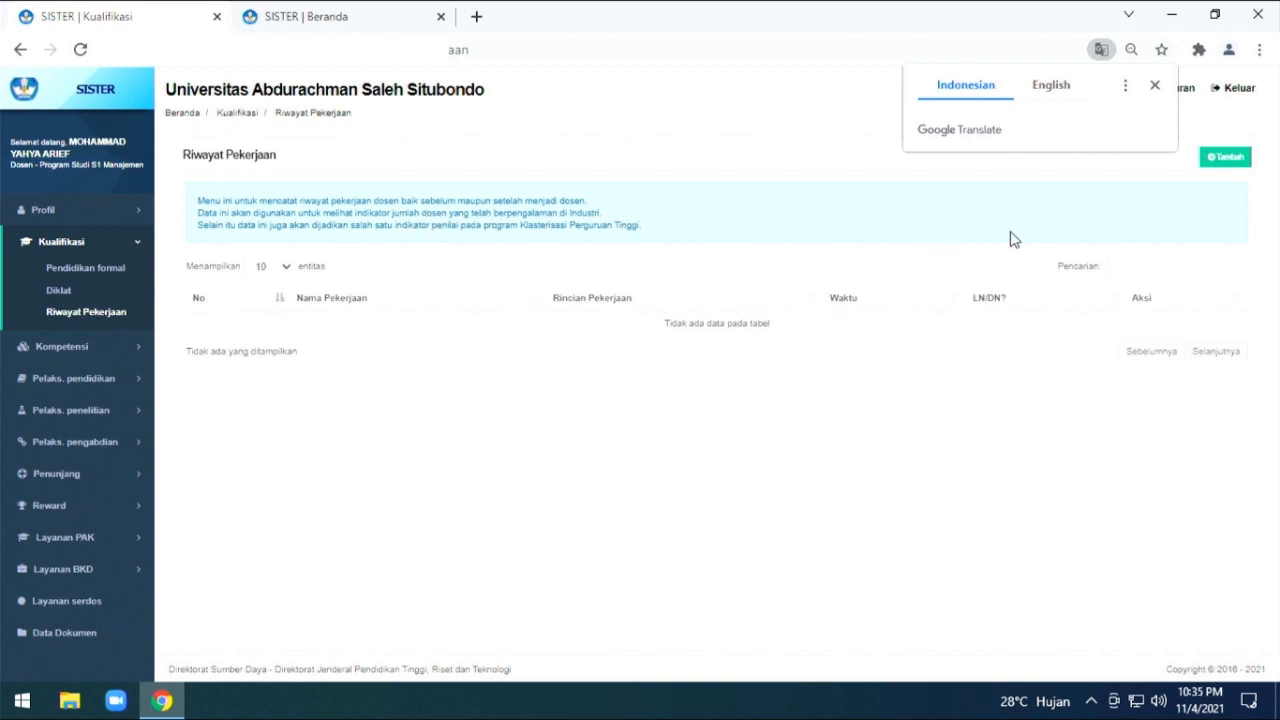
pyautogui.click(1154, 86)
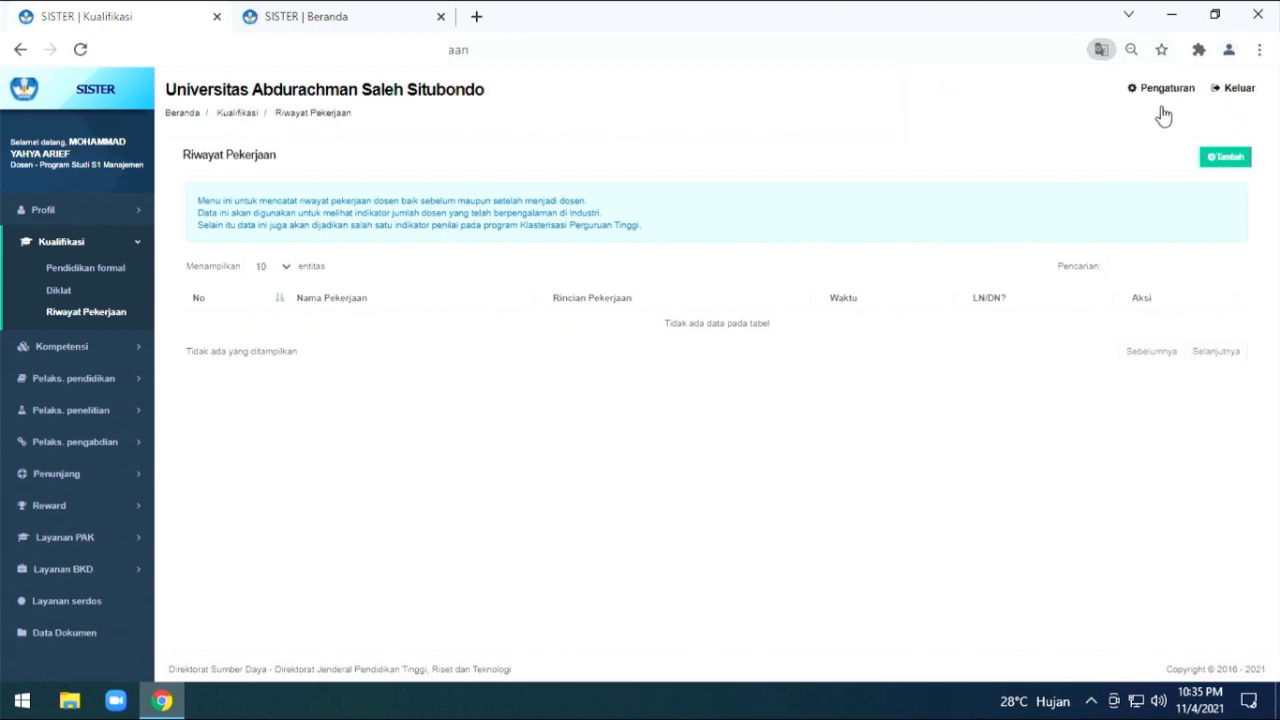
pyautogui.click(1221, 162)
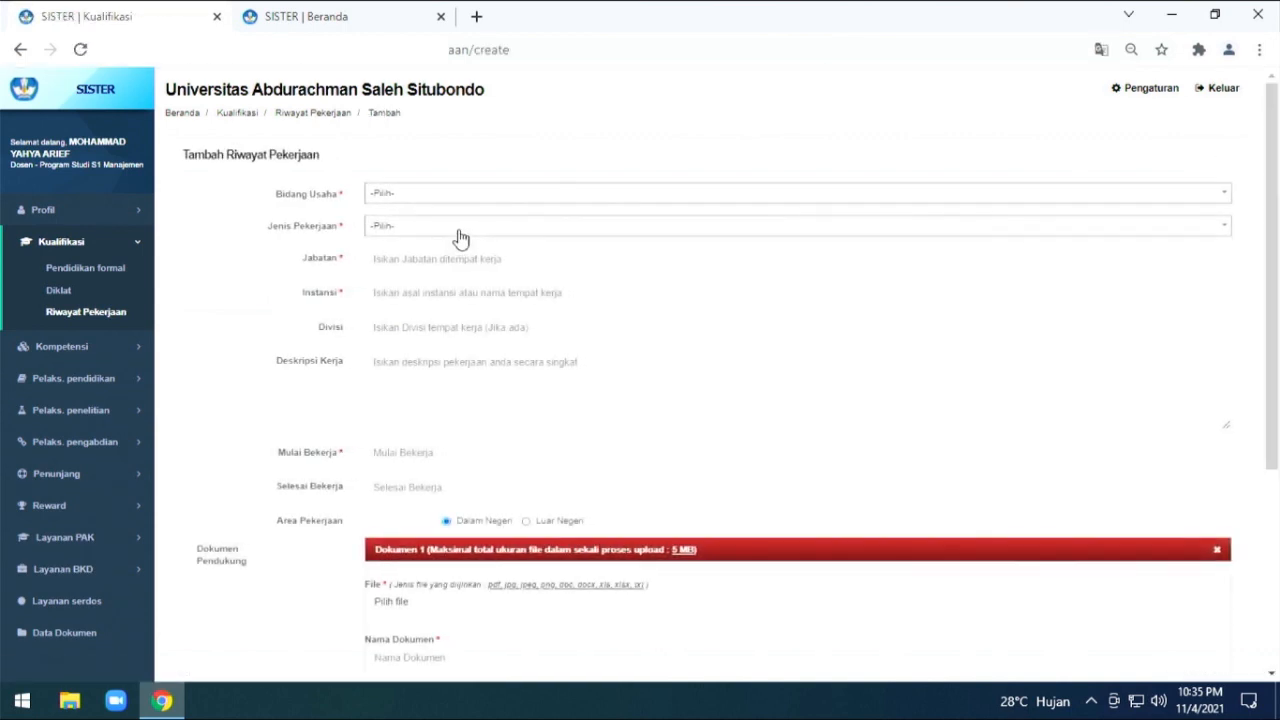
# - Look through the Bidang Usaha and Jenis Pekerjaan options on the work history form without choosing any
pyautogui.click(391, 200)
pyautogui.scroll(-2, 403, 270)
pyautogui.scroll(2, 405, 281)
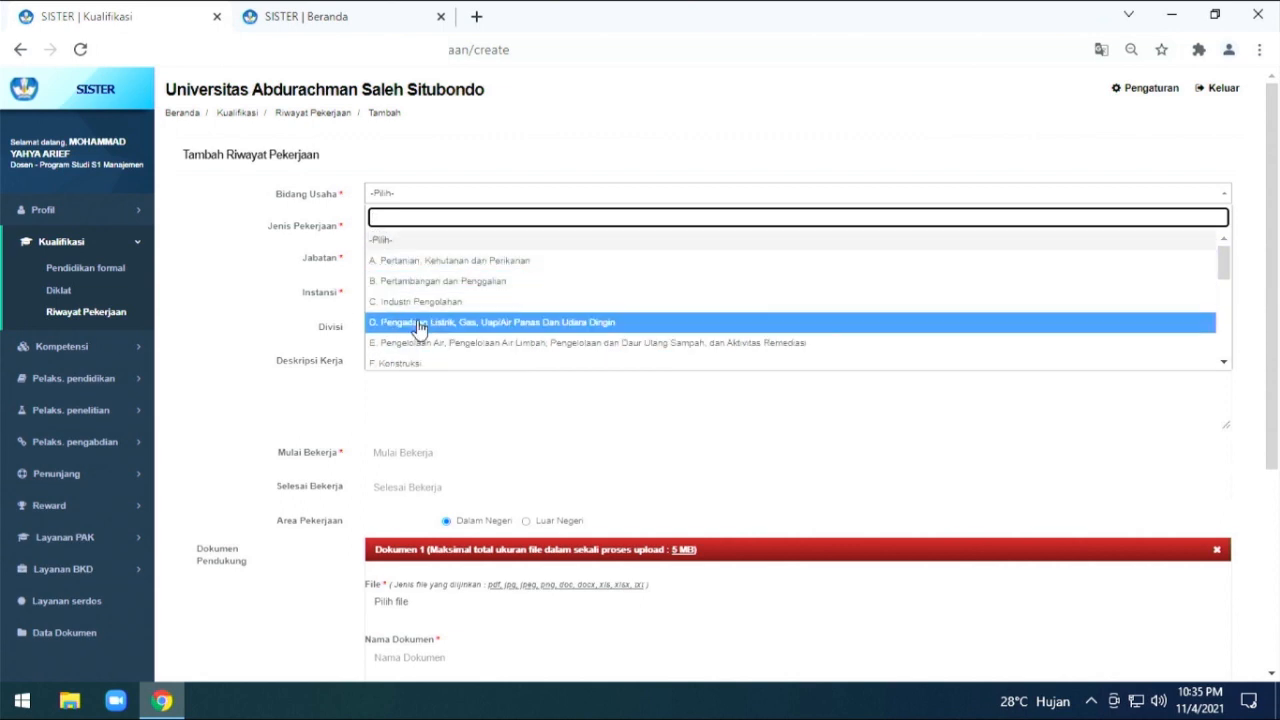
pyautogui.scroll(-2, 420, 335)
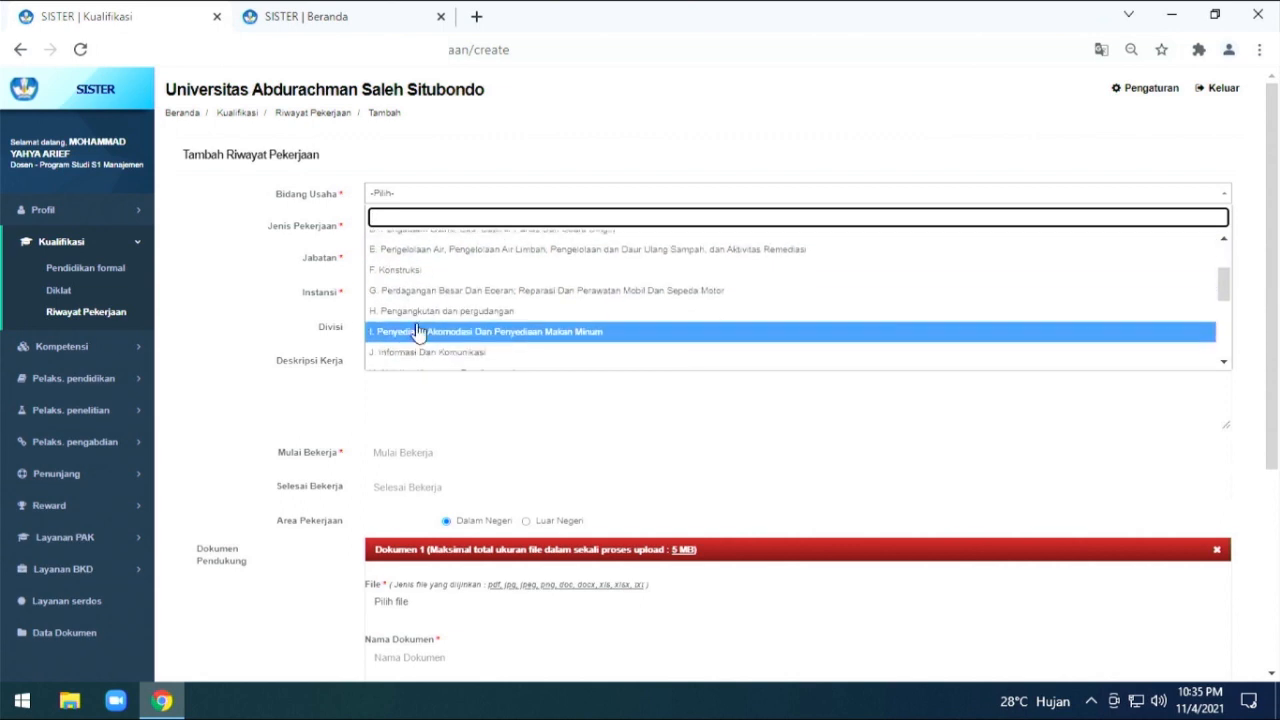
pyautogui.scroll(-1, 432, 290)
pyautogui.scroll(-3, 432, 290)
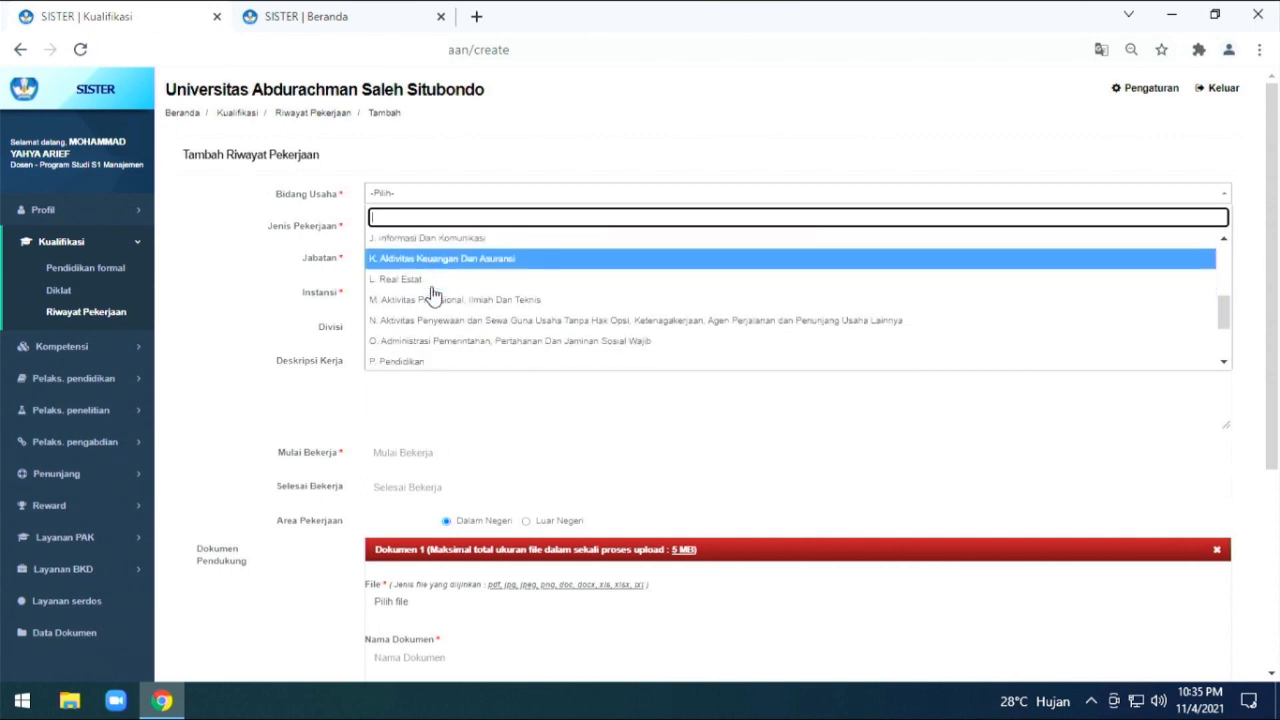
pyautogui.click(251, 290)
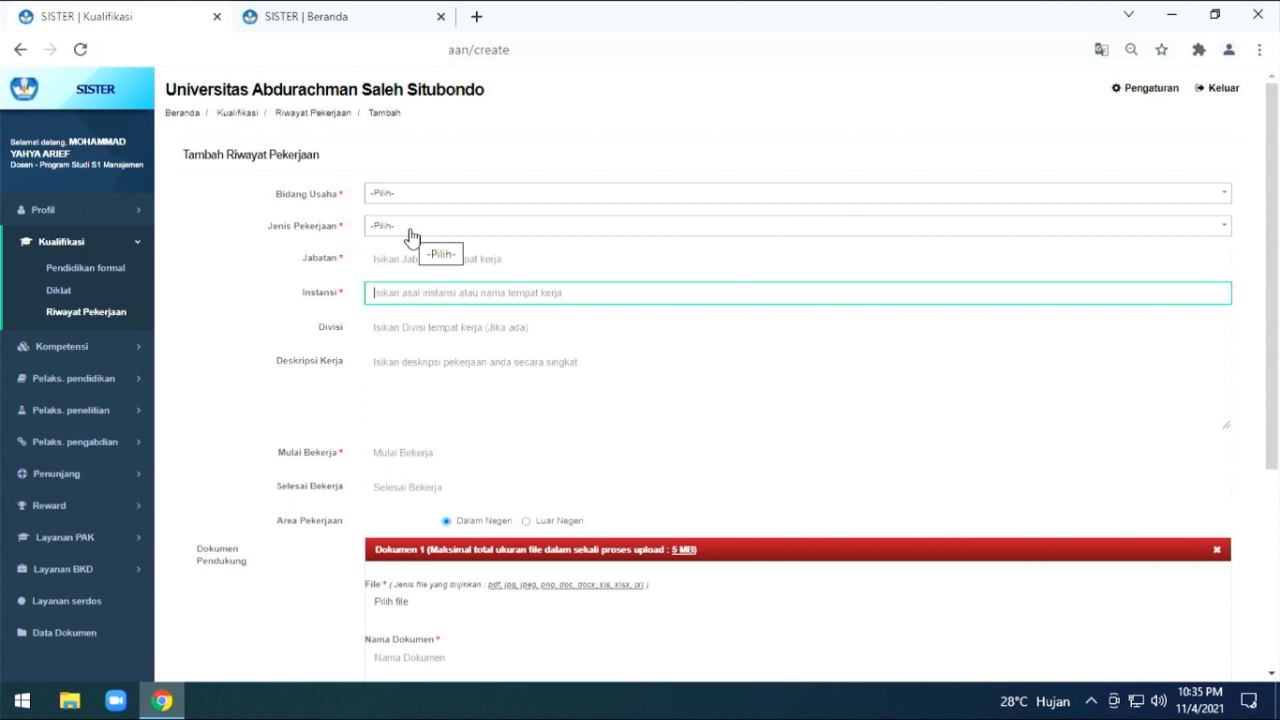
pyautogui.click(410, 230)
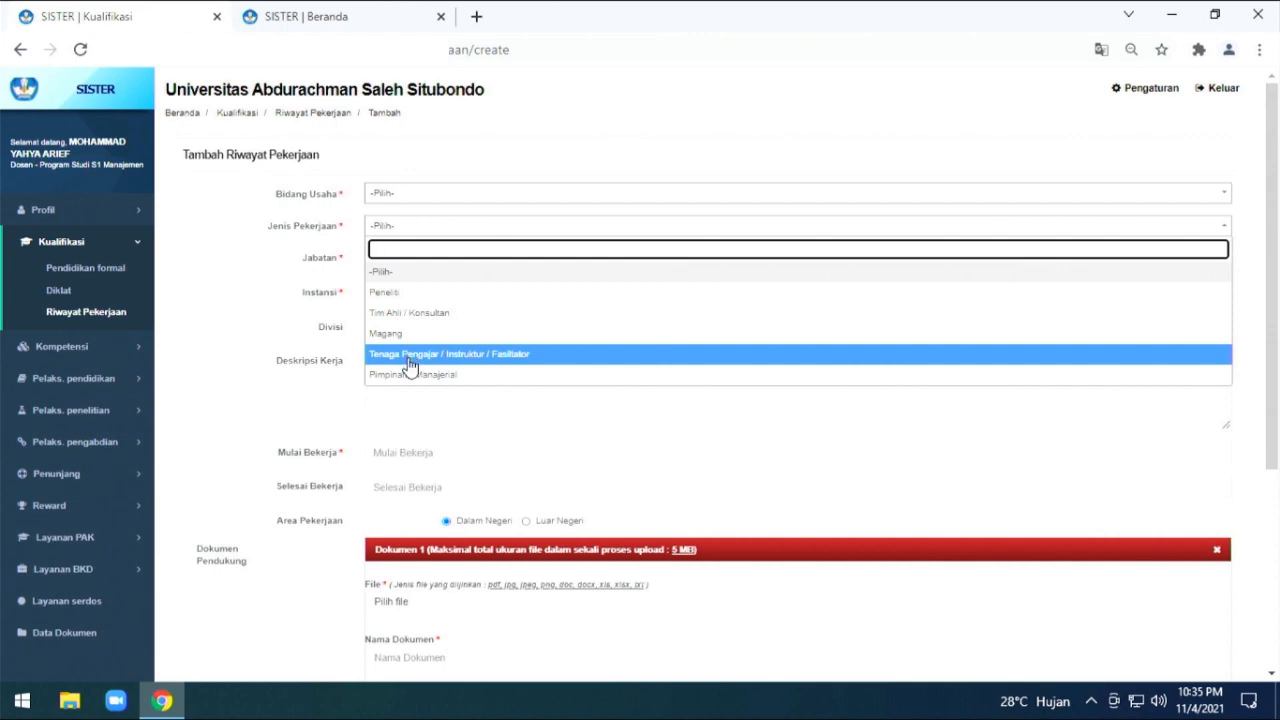
pyautogui.click(231, 290)
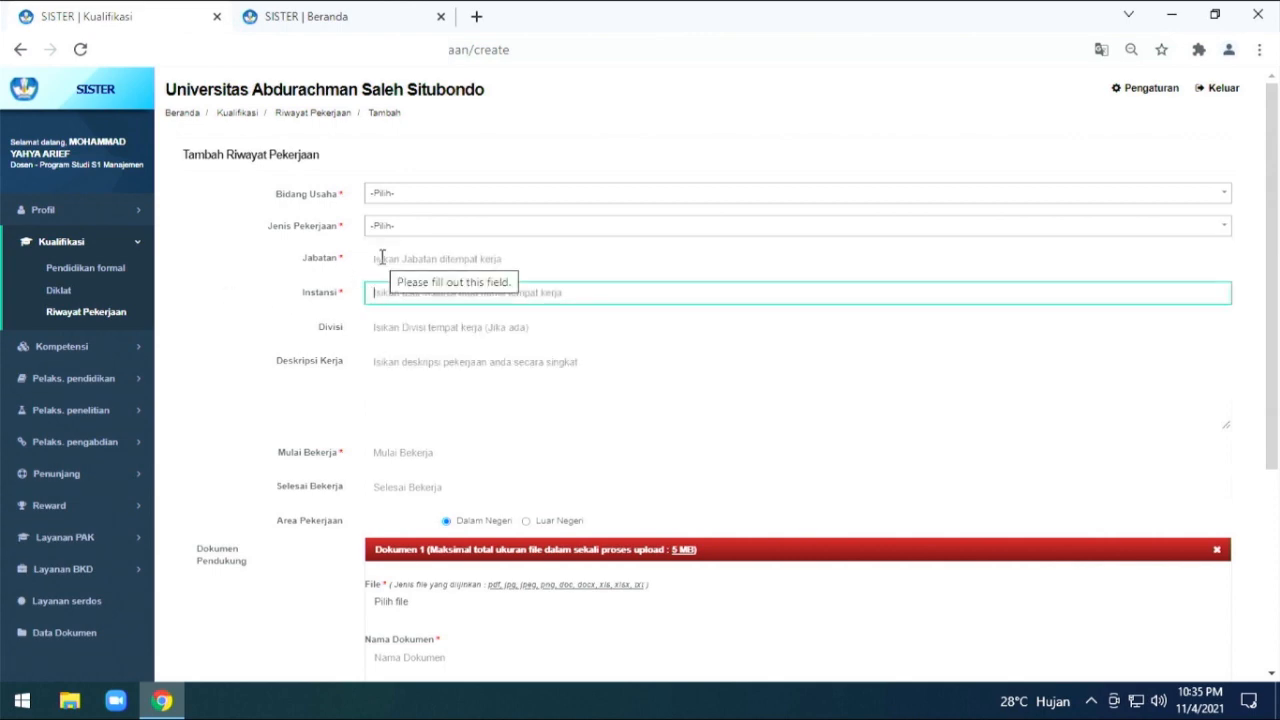
# - Examine the work history form's job detail fields, work dates, Area Pekerjaan and Dokumen 1 upload section
pyautogui.scroll(-1, 373, 296)
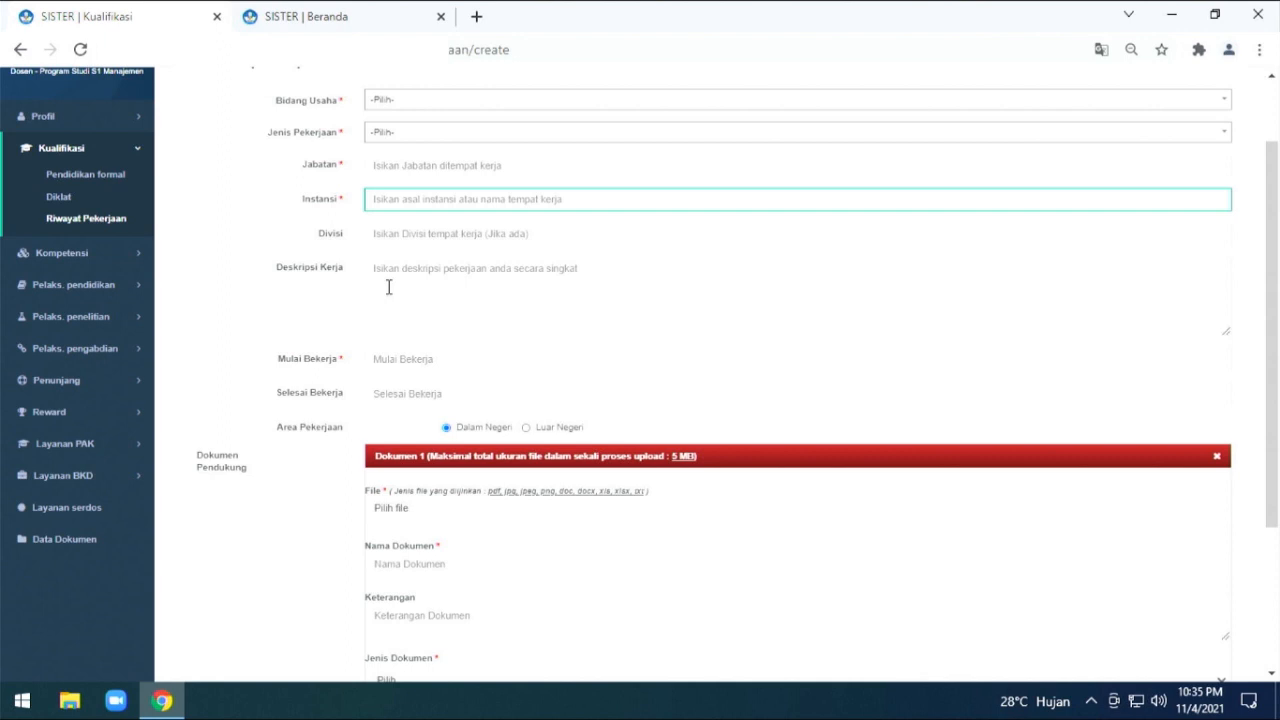
pyautogui.scroll(-1, 389, 287)
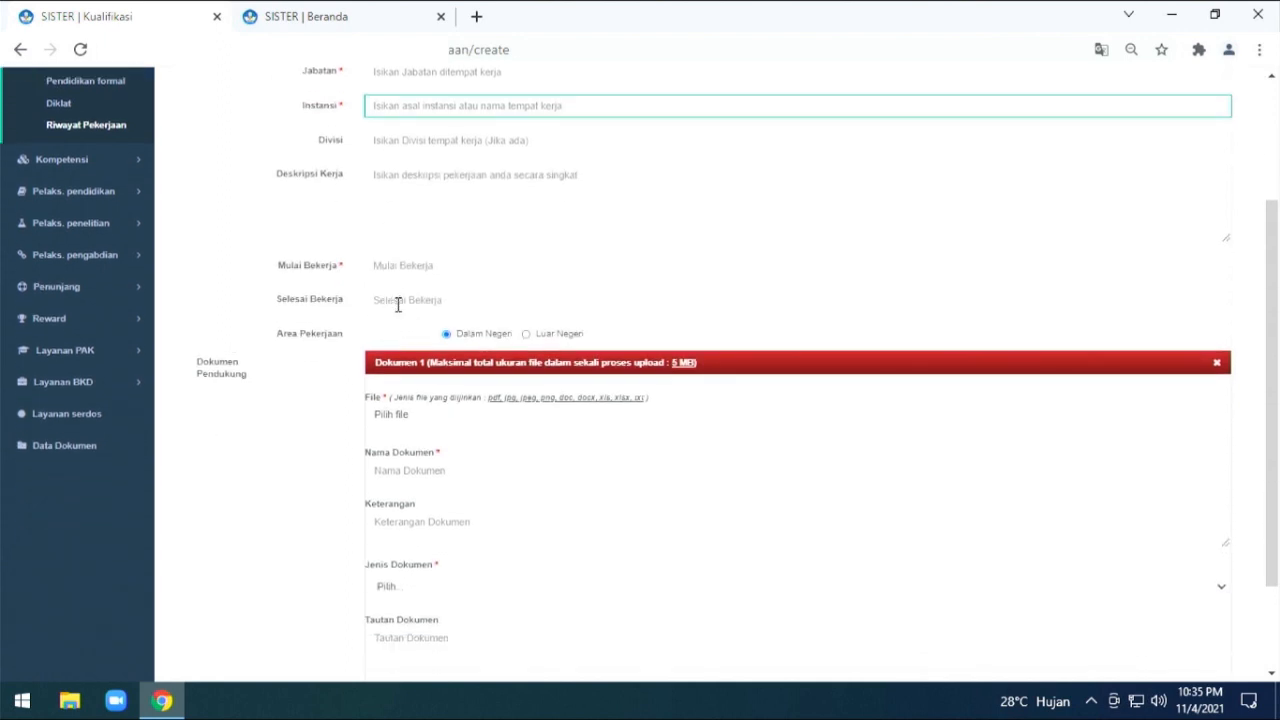
pyautogui.scroll(-1, 290, 388)
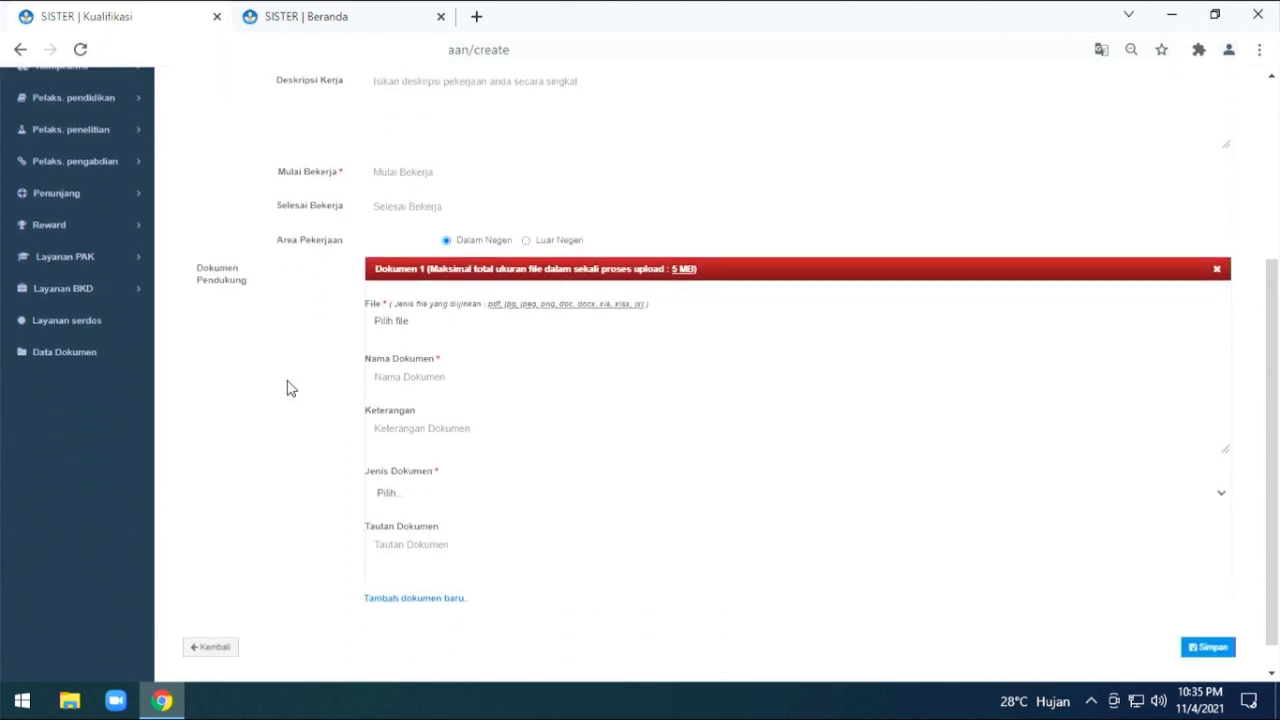
pyautogui.scroll(-1, 404, 385)
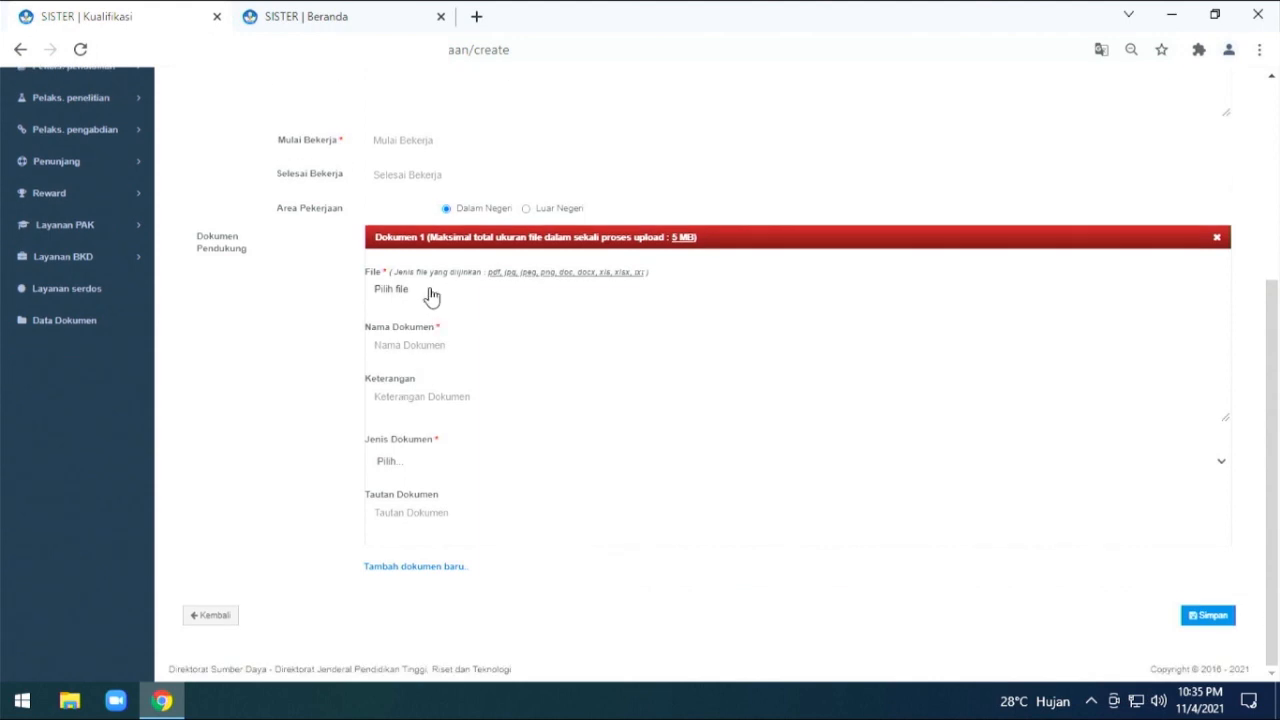
pyautogui.scroll(3, 428, 291)
pyautogui.scroll(-3, 433, 289)
pyautogui.scroll(2, 435, 512)
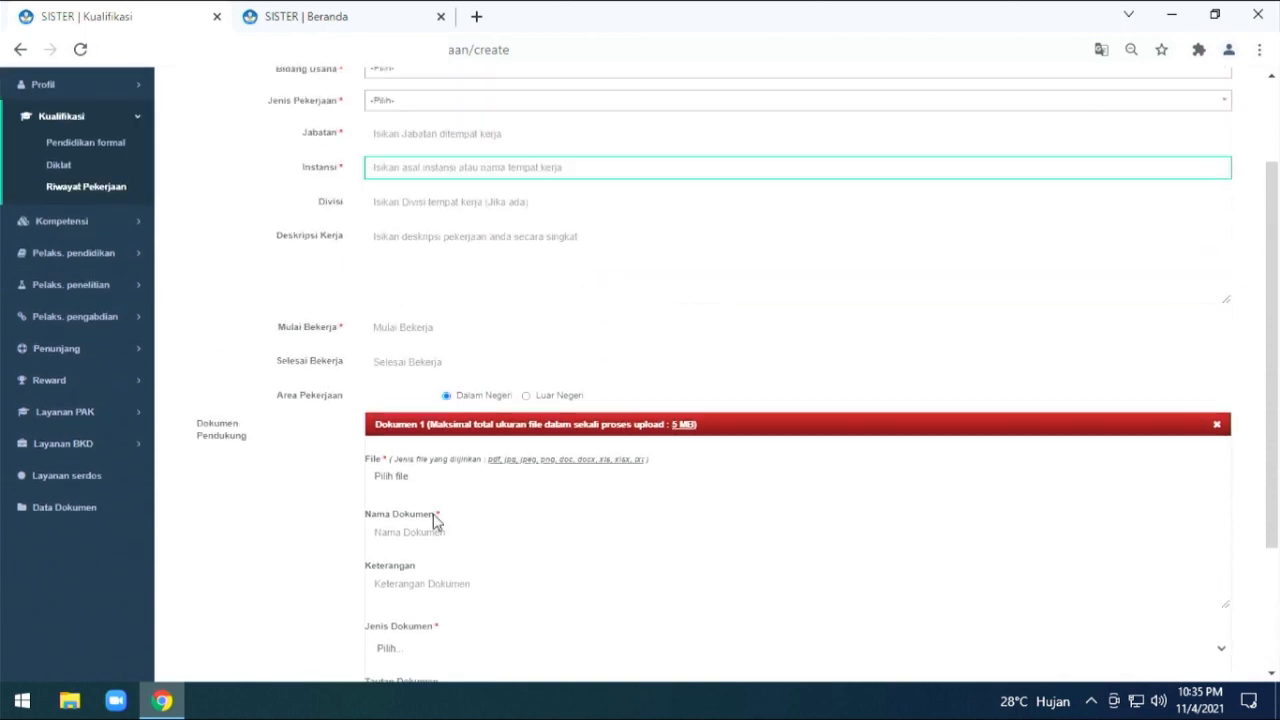
pyautogui.scroll(-1, 433, 519)
pyautogui.scroll(3, 433, 520)
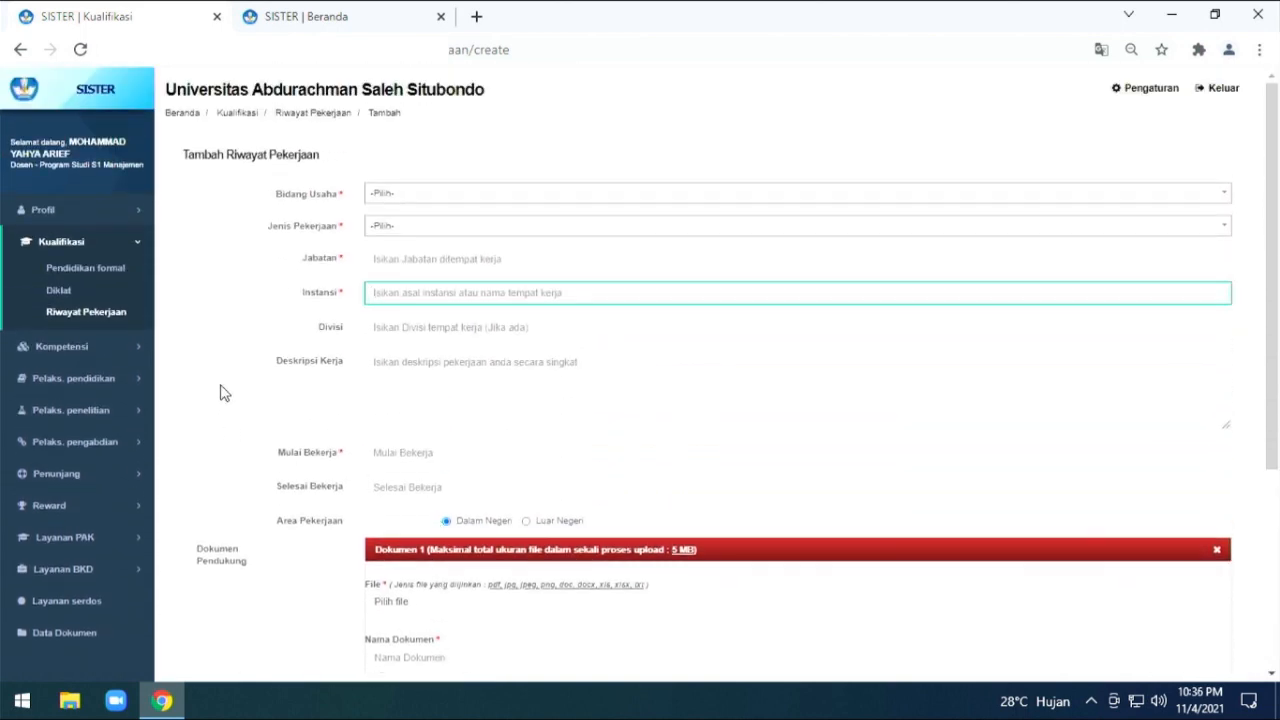
# - Open Sertifikasi under Kompetensi and open the first Sertifikasi Asesor BKD record for editing
pyautogui.click(95, 380)
pyautogui.click(72, 275)
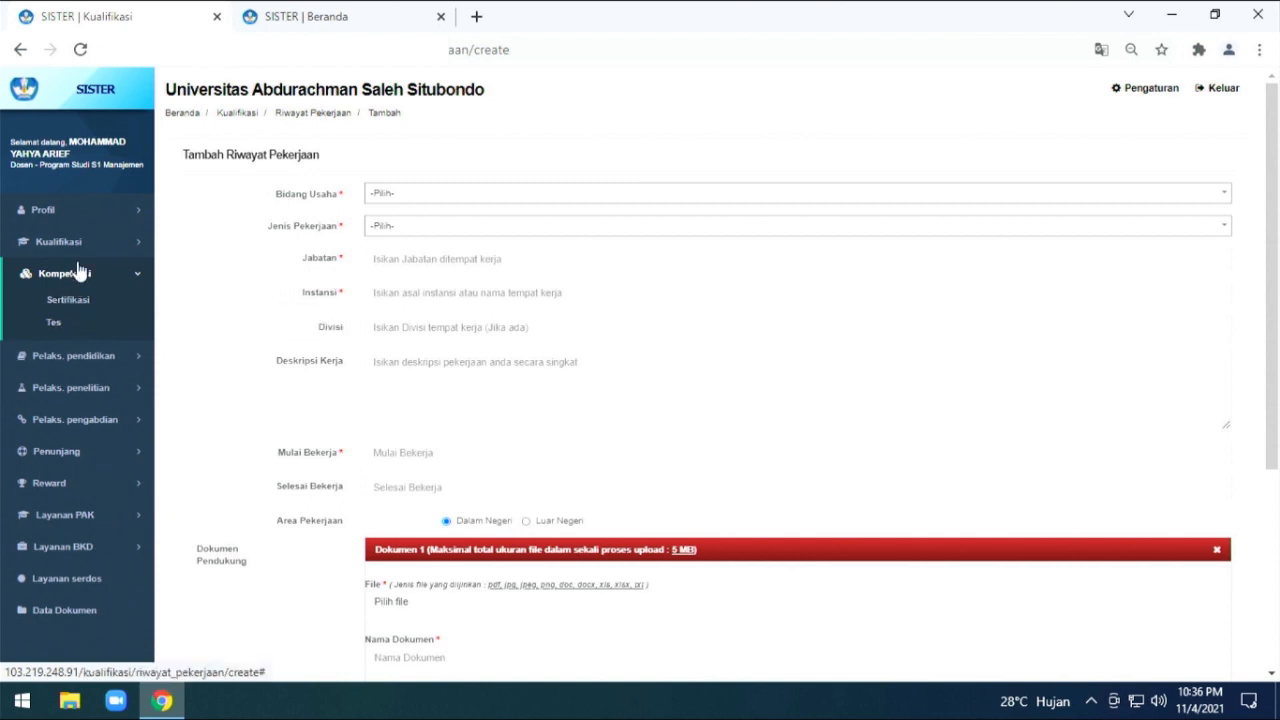
pyautogui.click(75, 244)
pyautogui.click(84, 350)
pyautogui.click(86, 303)
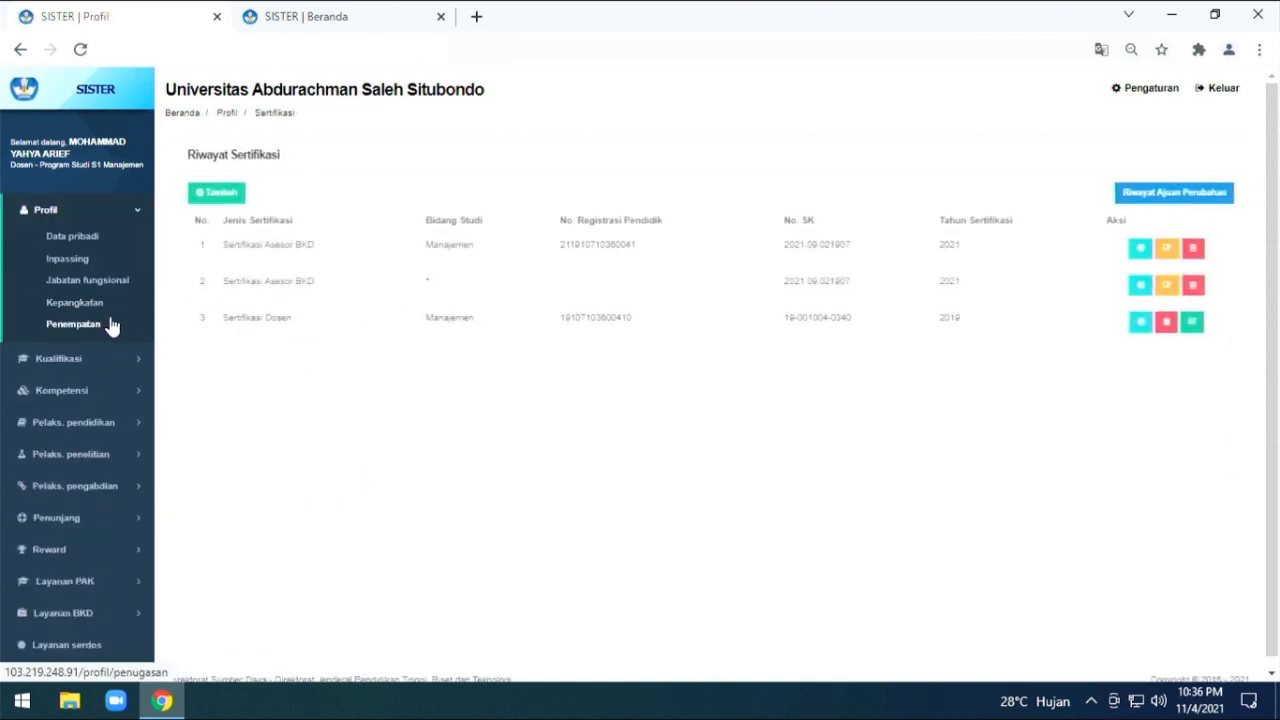
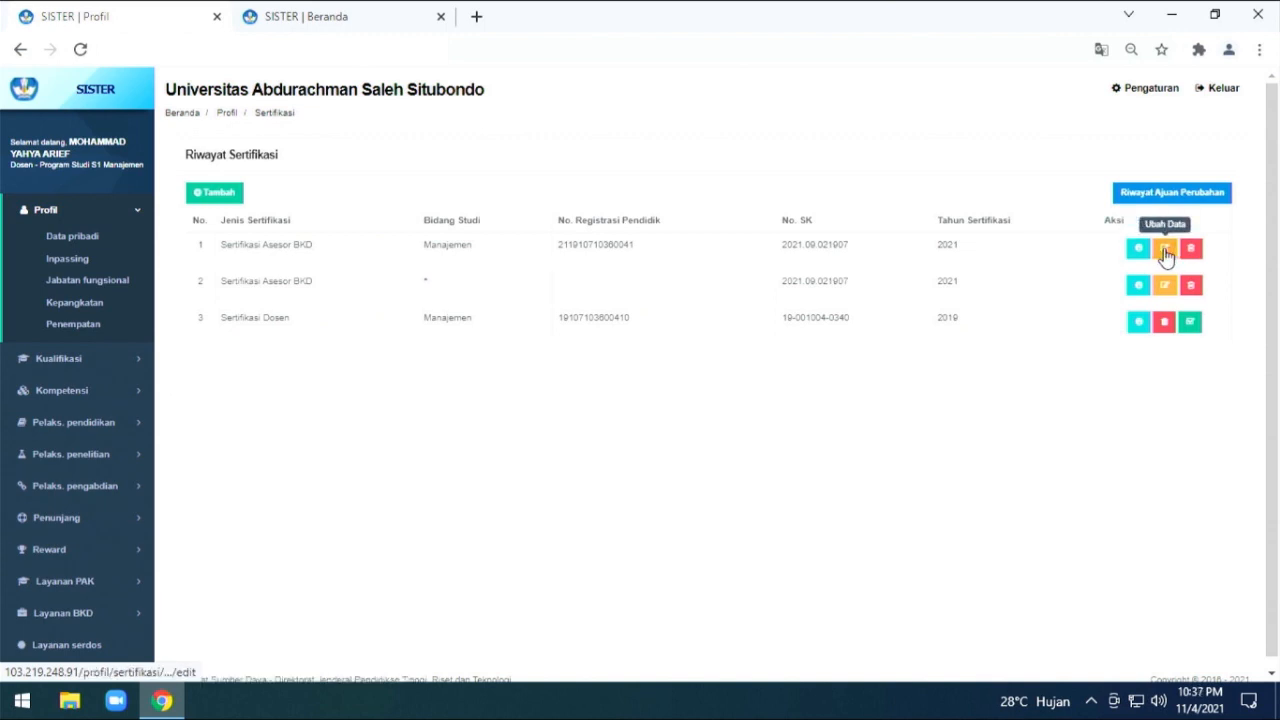
pyautogui.click(1165, 253)
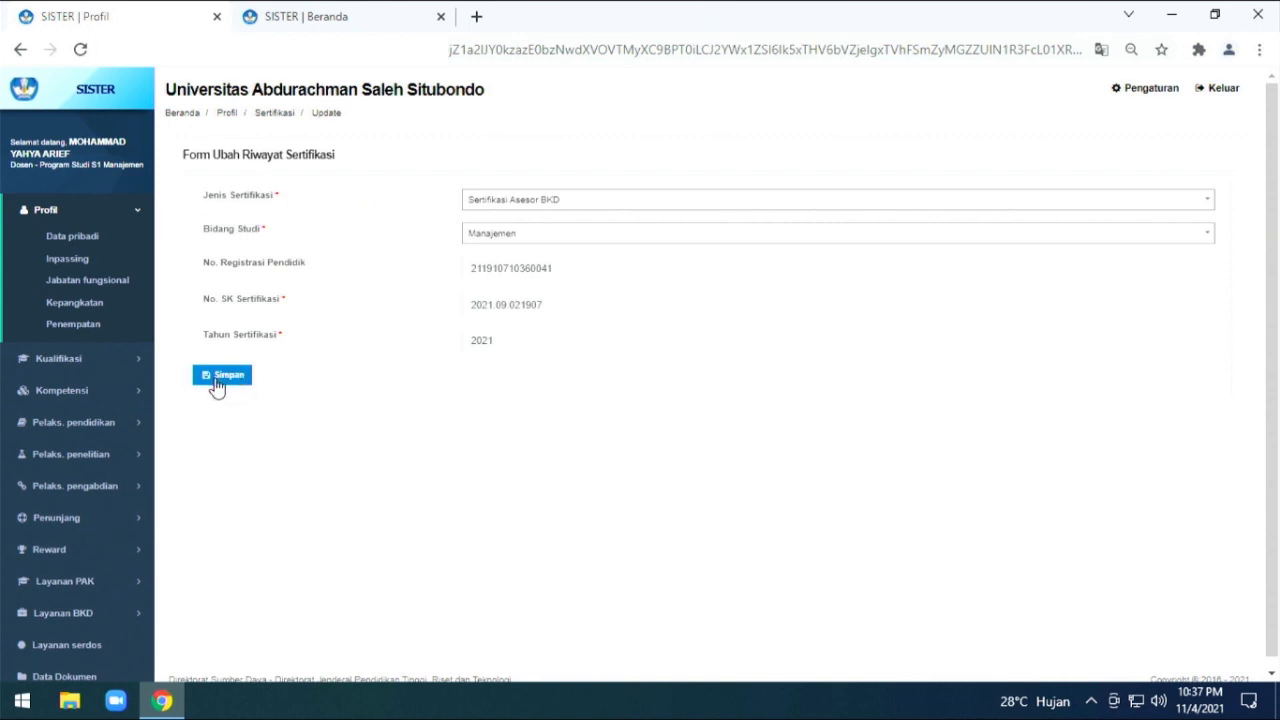
# - Leave the certification record unchanged, then open Tes under Kompetensi and start a new test record
pyautogui.click(60, 366)
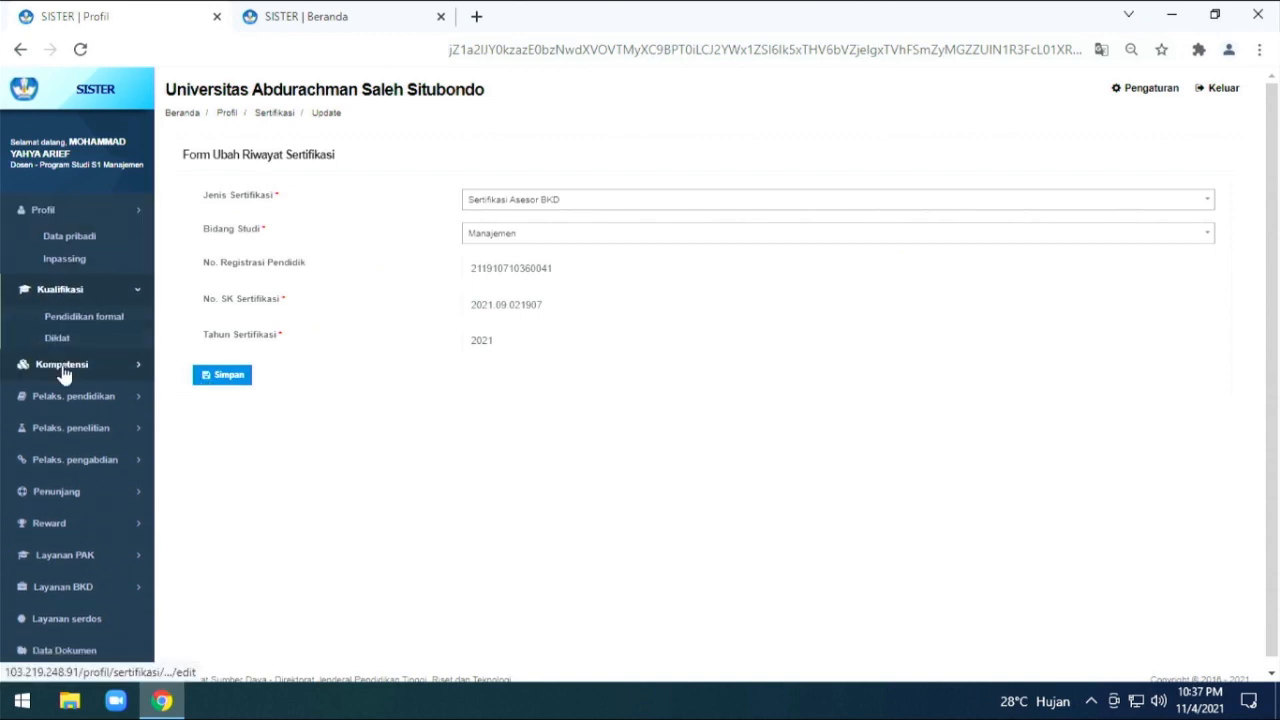
pyautogui.click(64, 352)
pyautogui.click(52, 326)
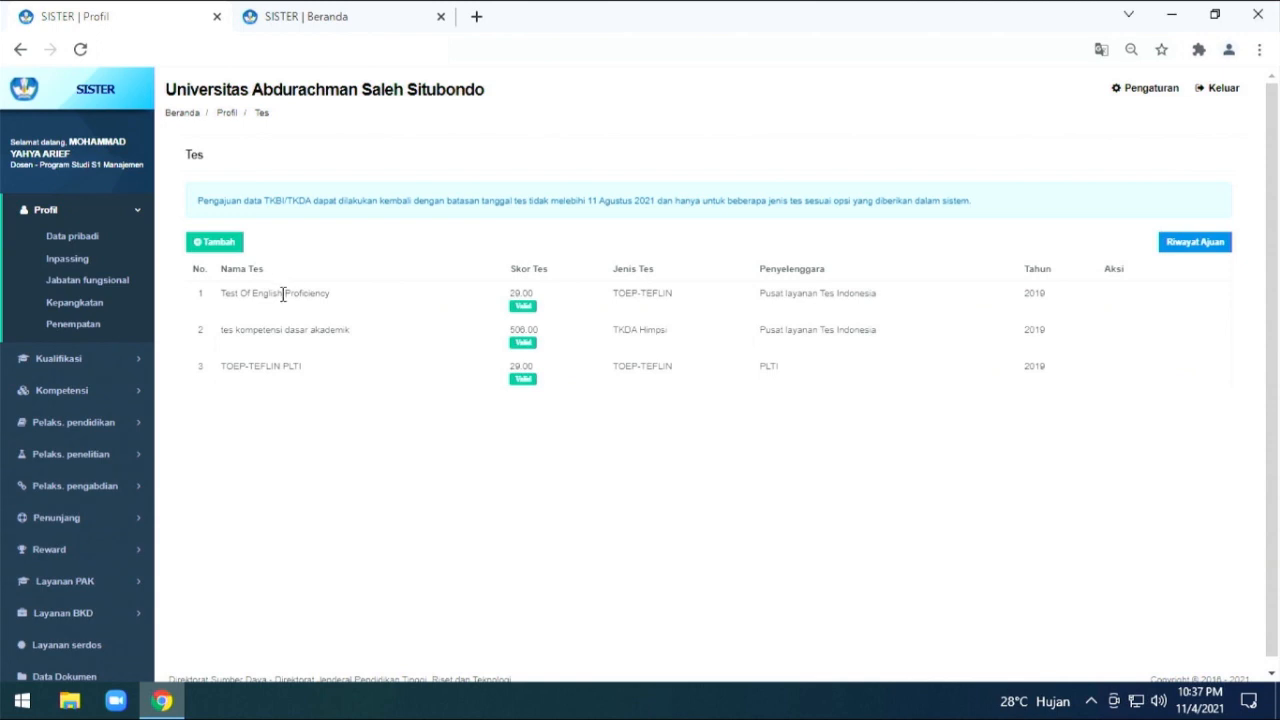
pyautogui.click(231, 245)
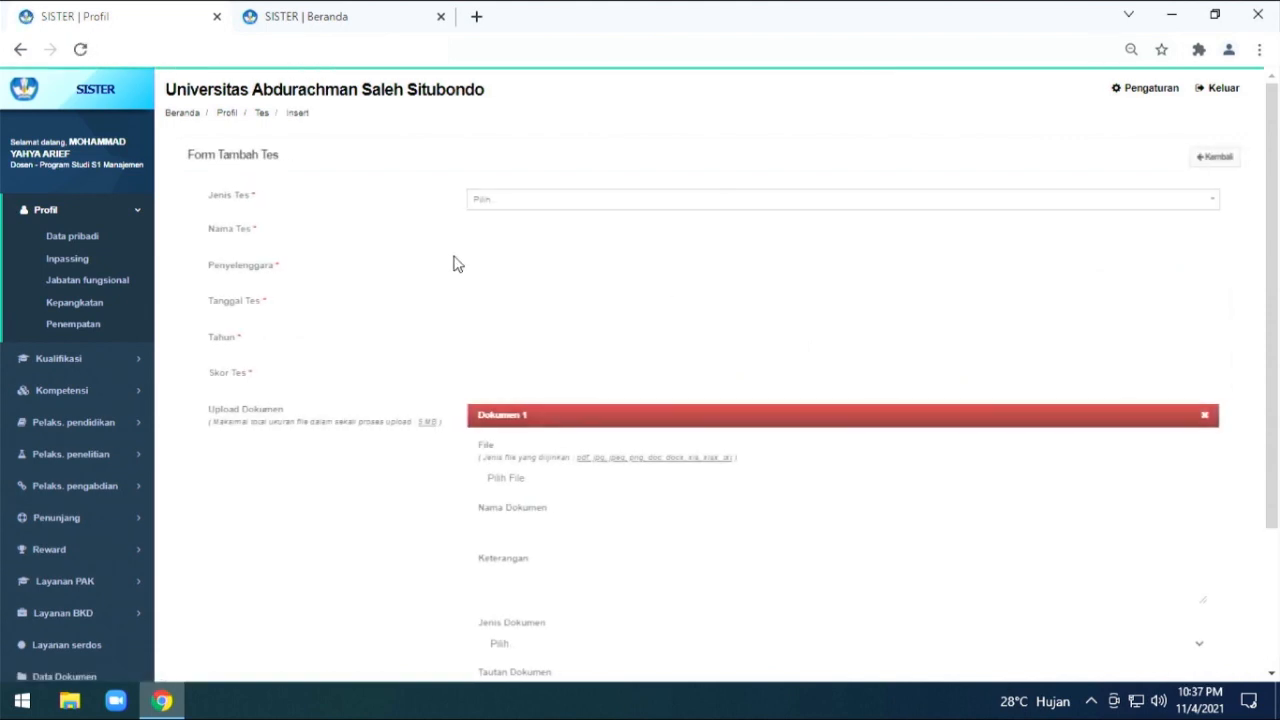
# - Look through the options offered for Jenis Tes on the new test form without choosing one
pyautogui.click(529, 206)
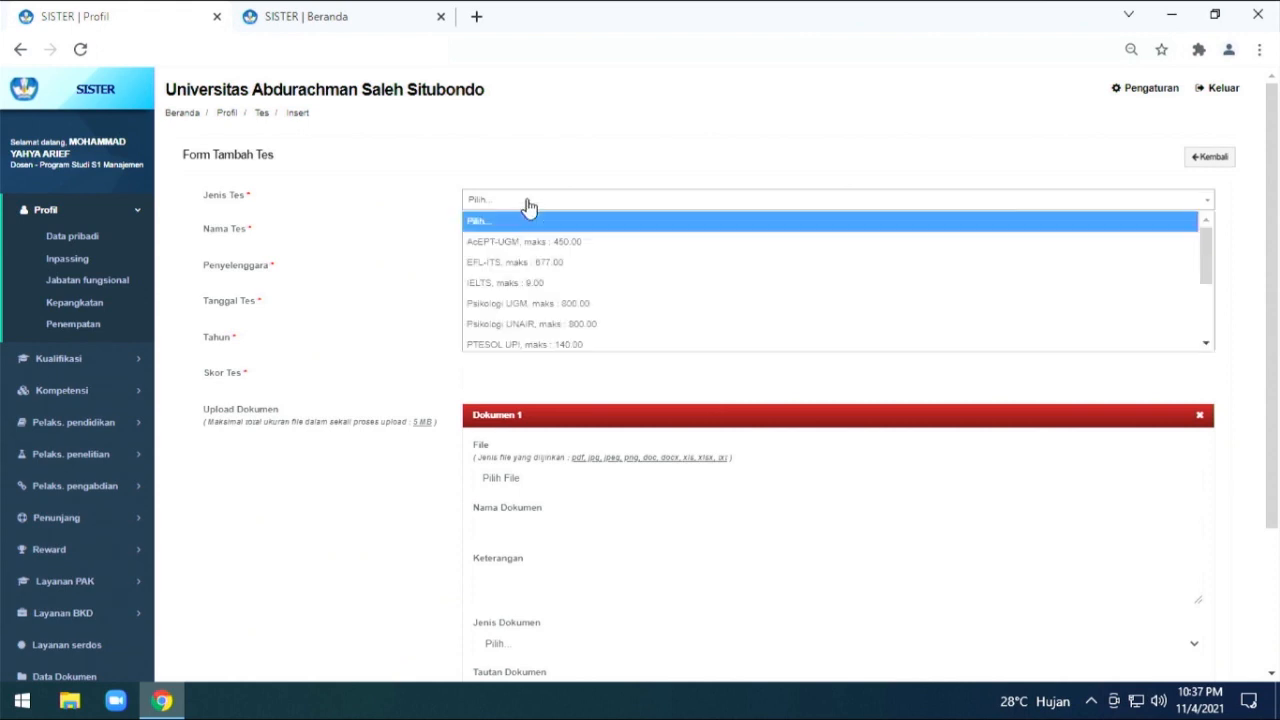
pyautogui.scroll(-3, 531, 236)
pyautogui.scroll(-1, 531, 257)
pyautogui.scroll(3, 532, 290)
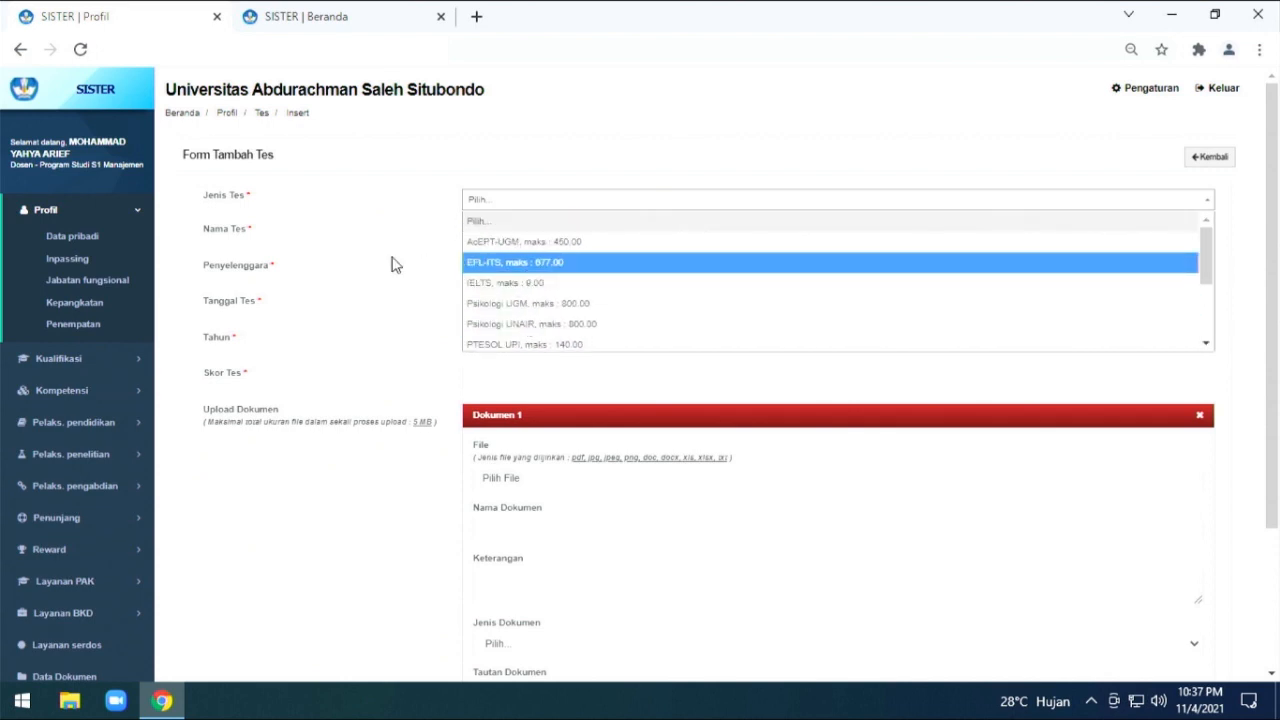
pyautogui.click(430, 234)
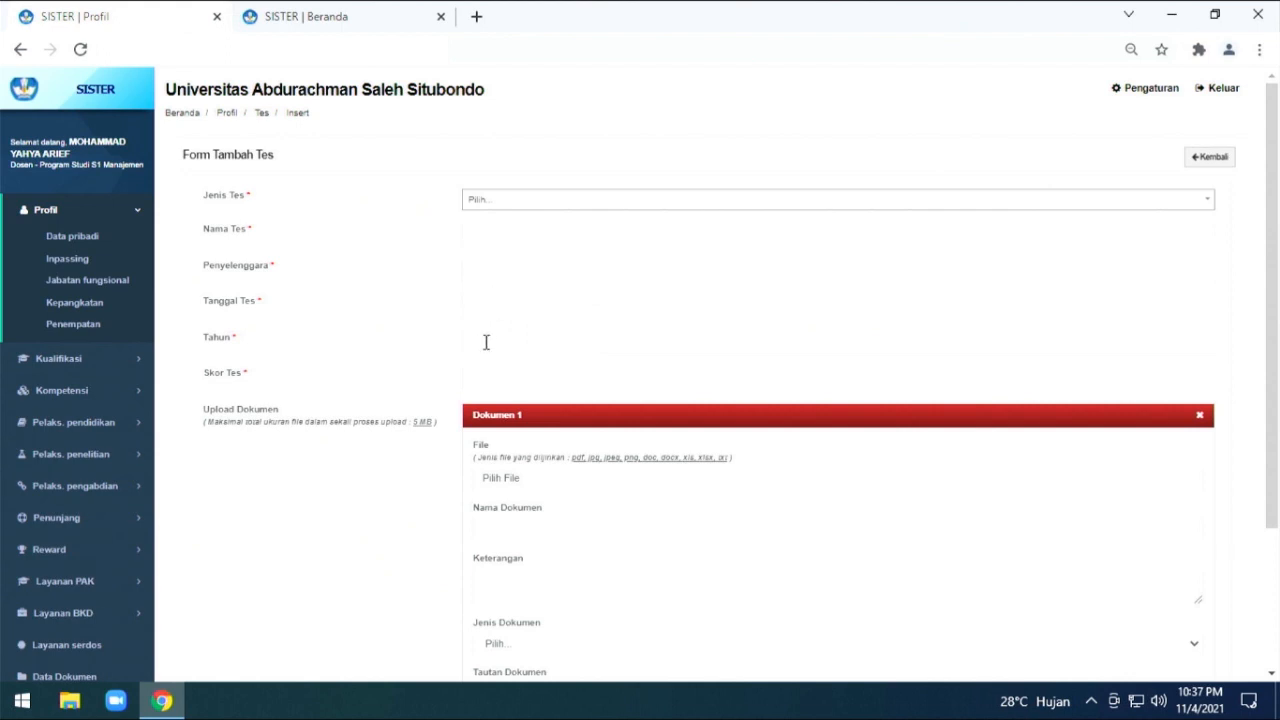
# - Examine the test form's required fields and Dokumen 1 upload section, and return to the Tes list without saving
pyautogui.scroll(-1, 491, 371)
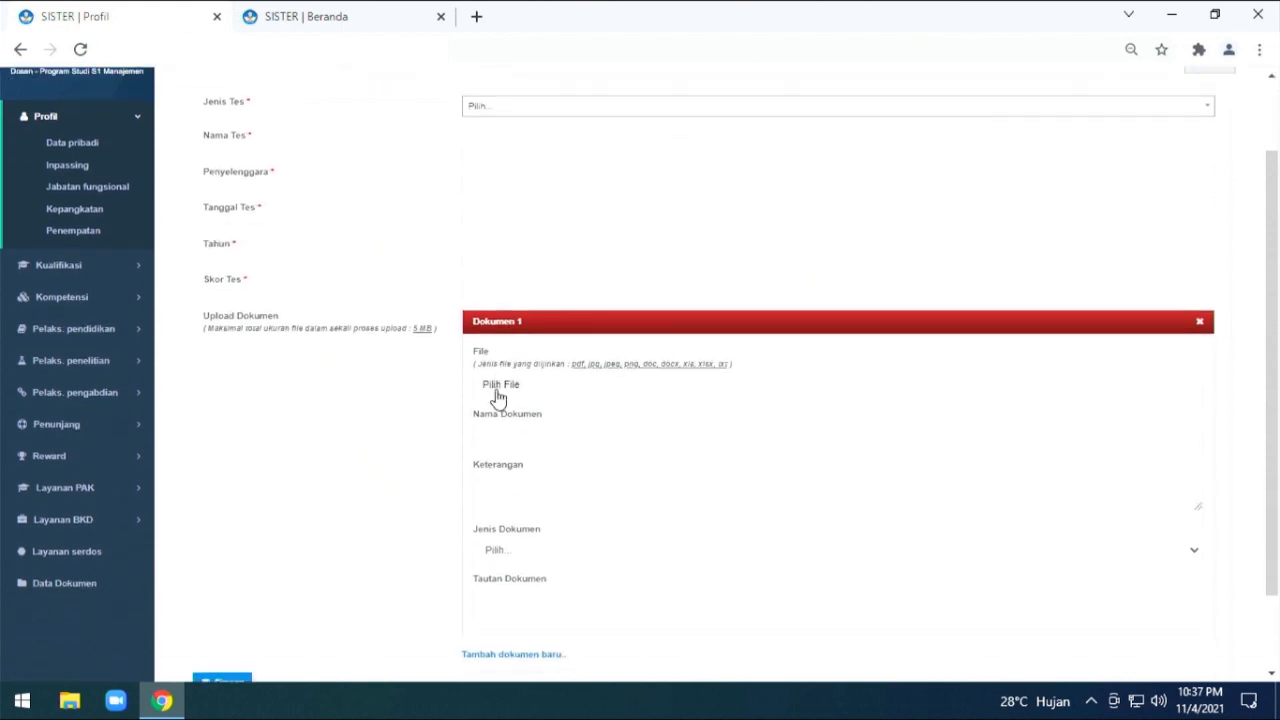
pyautogui.scroll(-1, 503, 391)
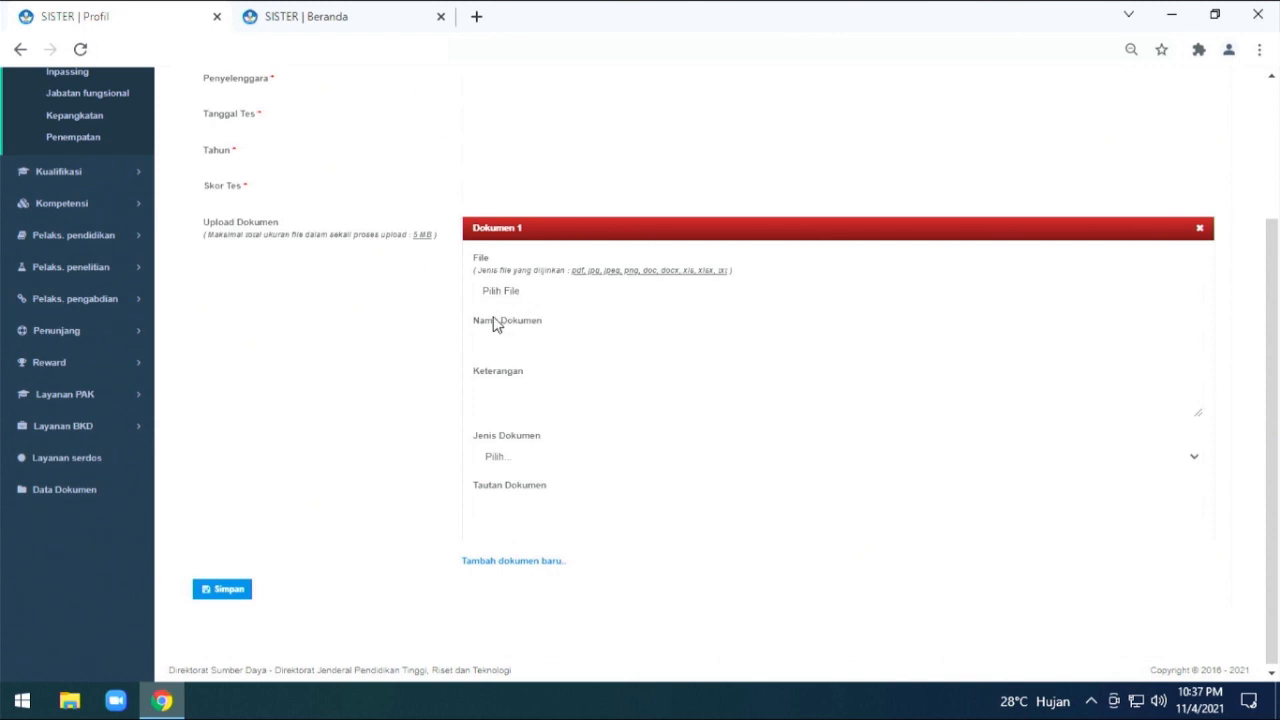
pyautogui.scroll(-1, 488, 328)
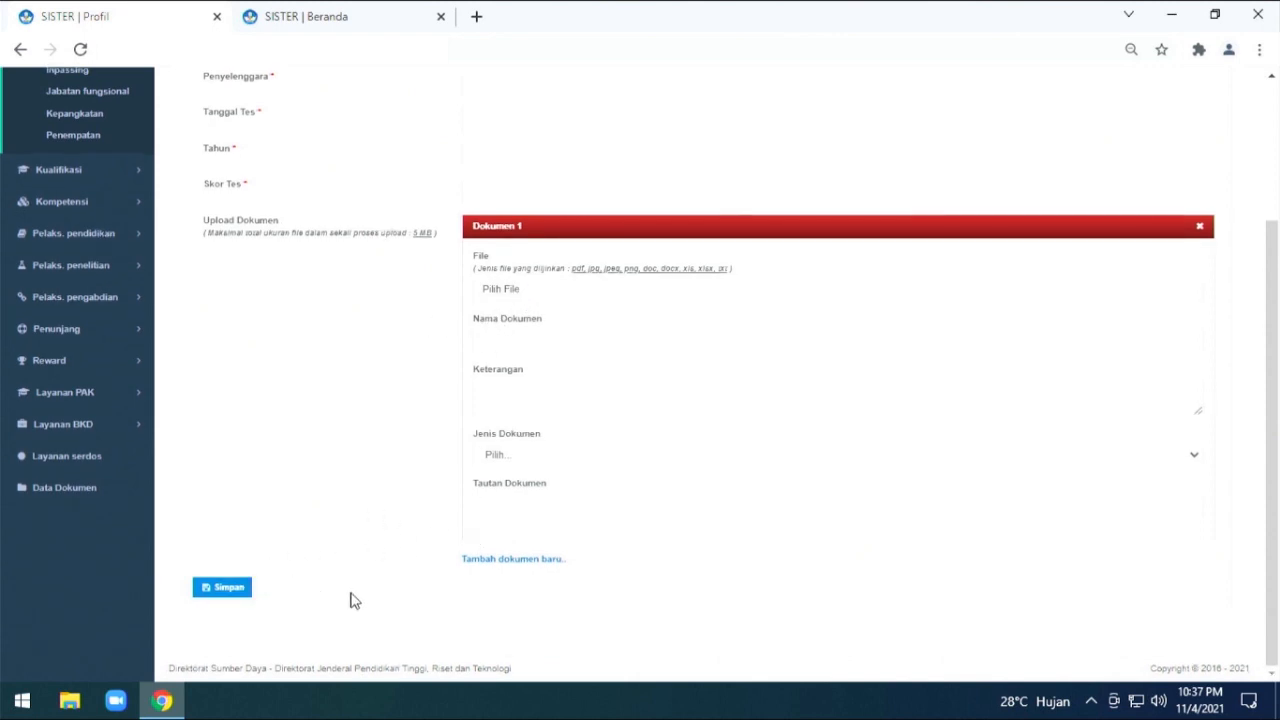
pyautogui.scroll(2, 370, 613)
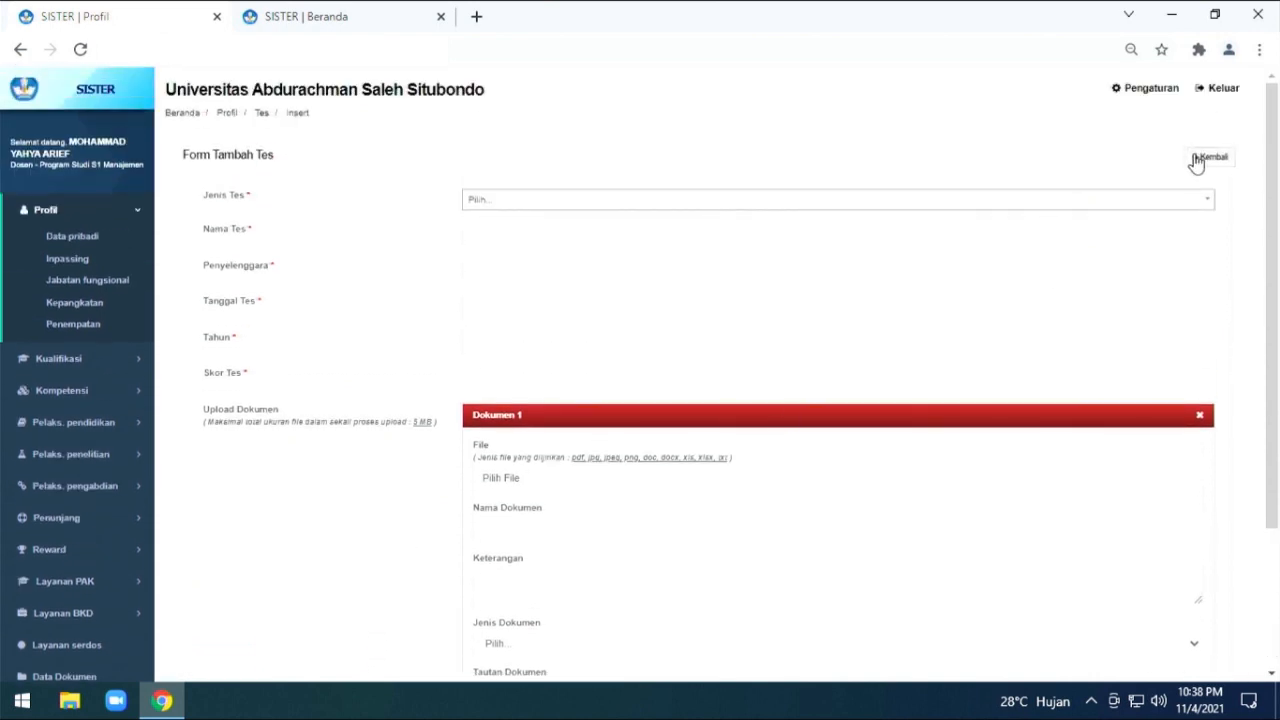
pyautogui.click(1204, 158)
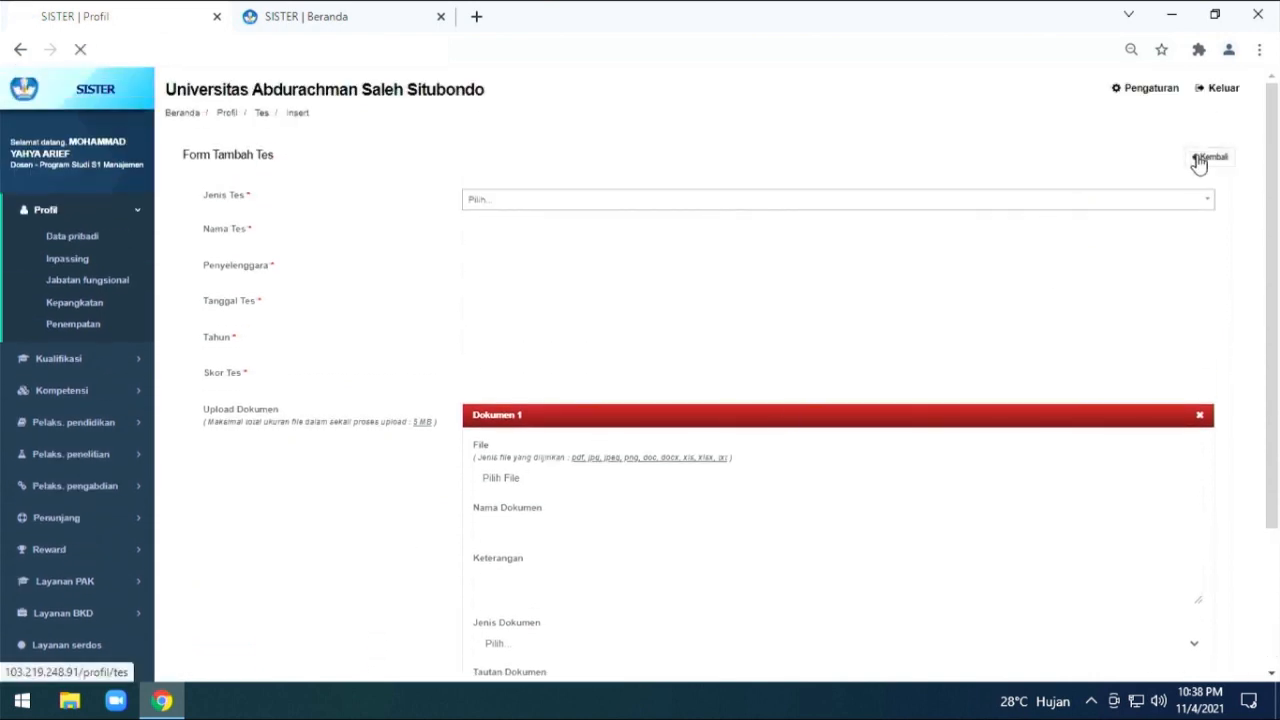
# - Open Pengajaran under Pelaks. pendidikan and check its Periode selection
pyautogui.click(68, 394)
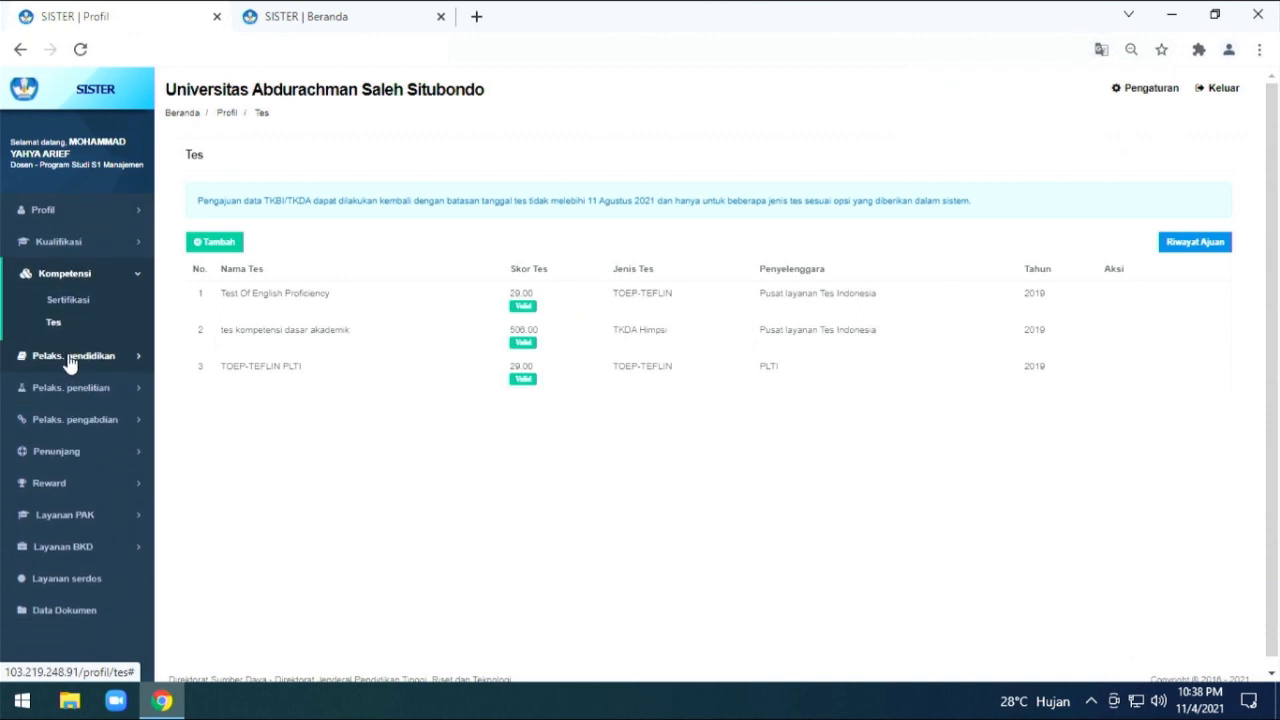
pyautogui.click(70, 358)
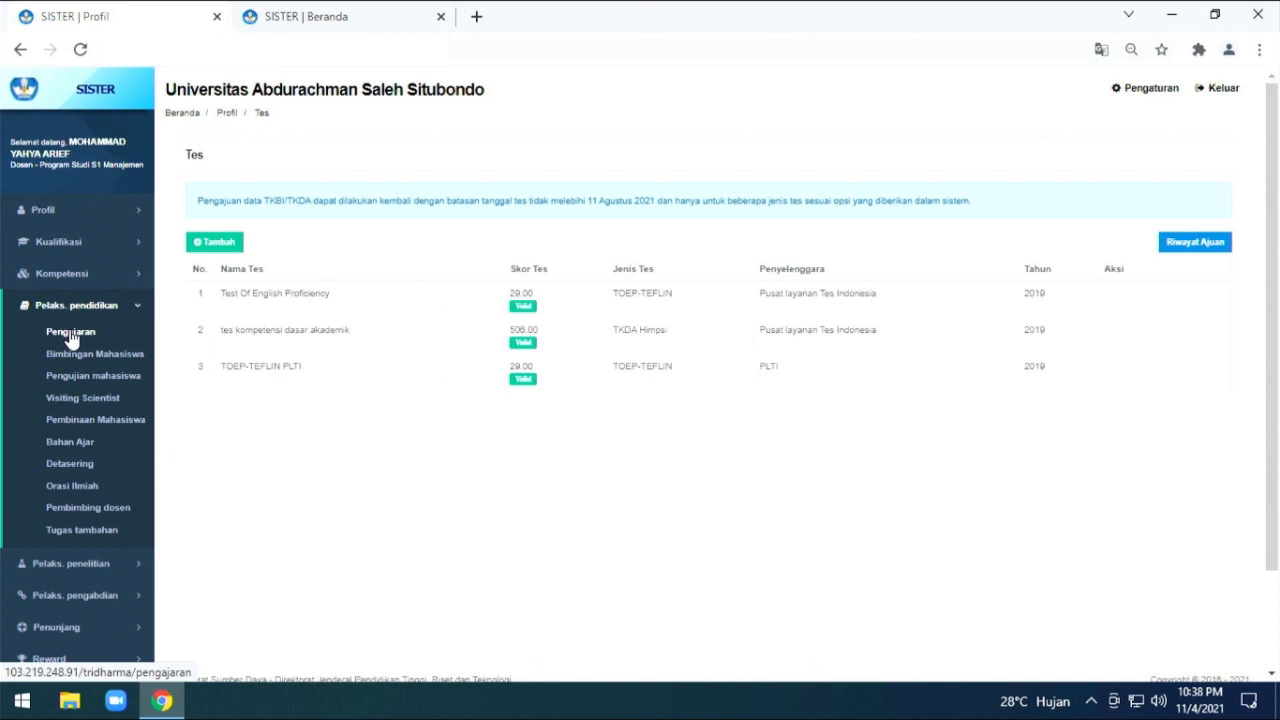
pyautogui.click(70, 336)
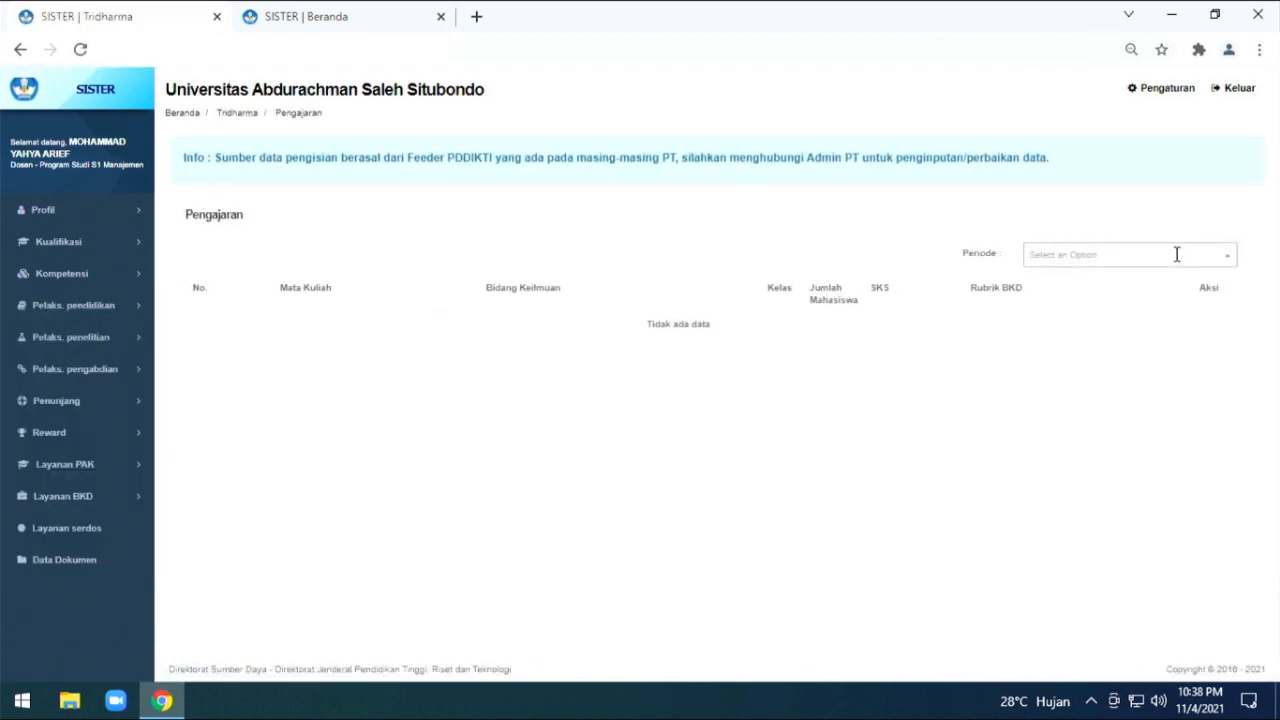
pyautogui.click(1232, 258)
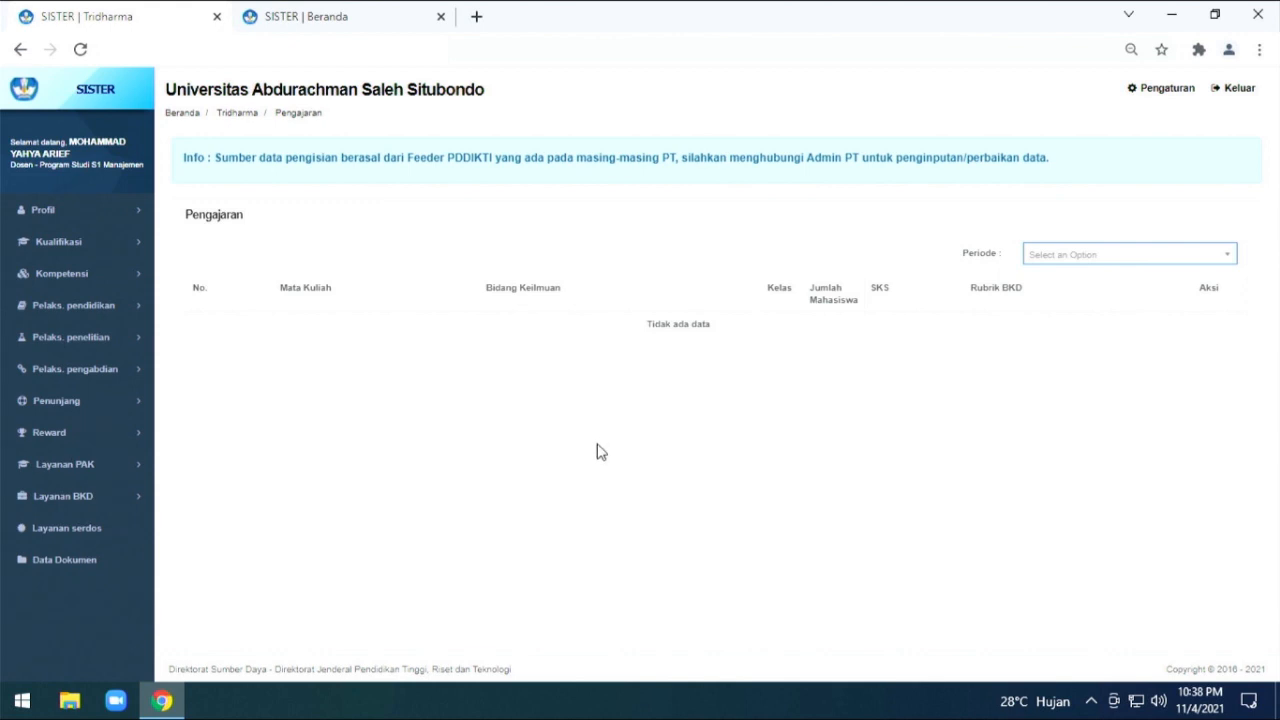
# - Open Bimbingan Mahasiswa under Pelaks. pendidikan and review the supervision titles and their Rubrik BKD status
pyautogui.click(106, 309)
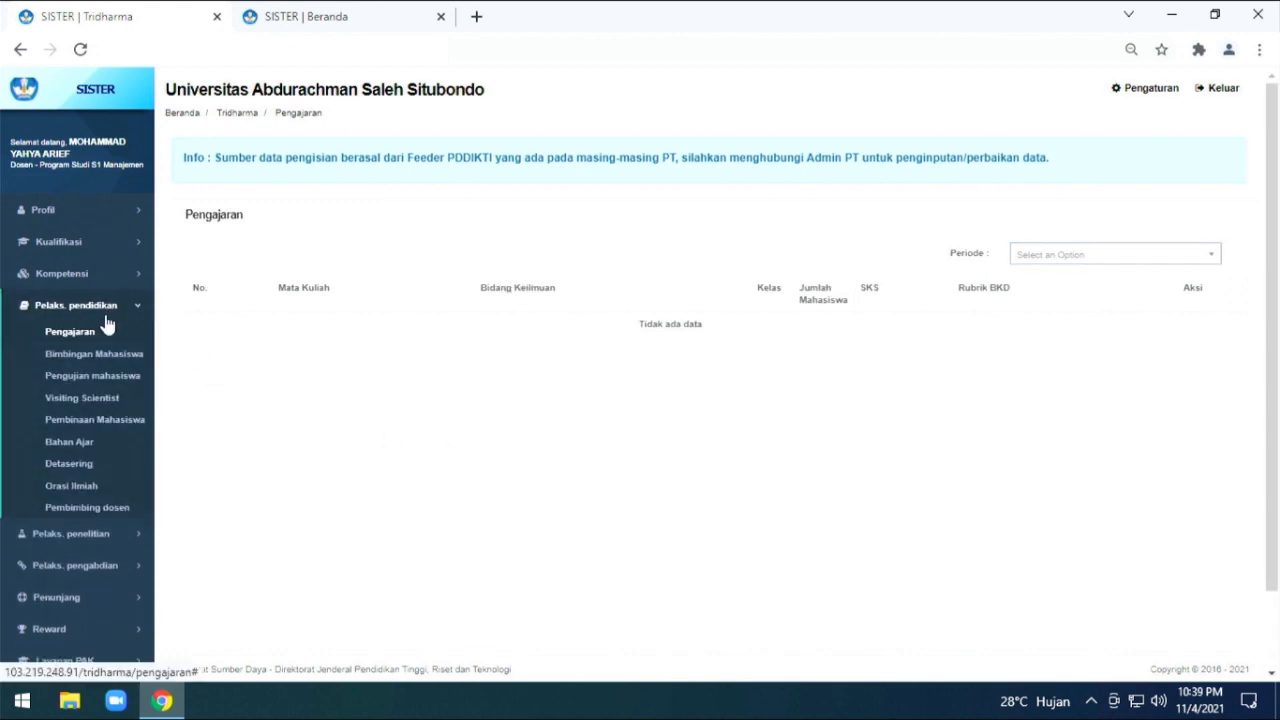
pyautogui.click(121, 358)
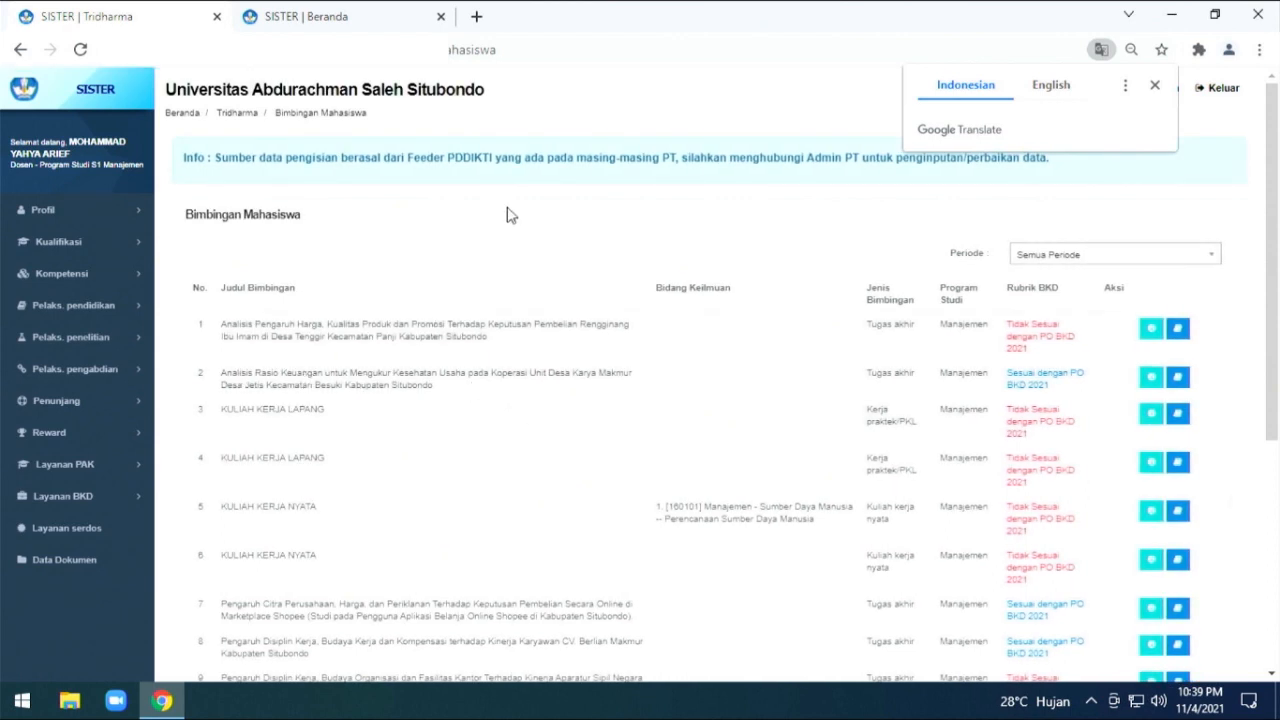
pyautogui.scroll(-5, 563, 474)
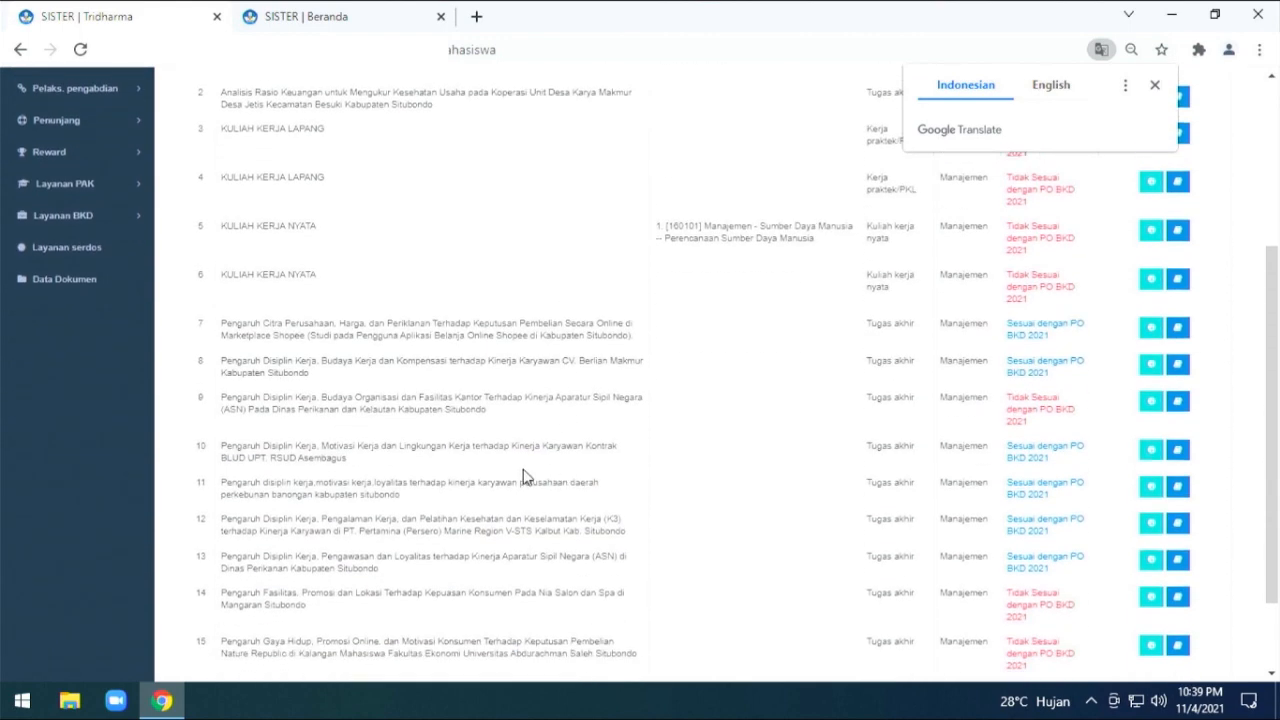
pyautogui.scroll(2, 522, 476)
pyautogui.scroll(2, 522, 478)
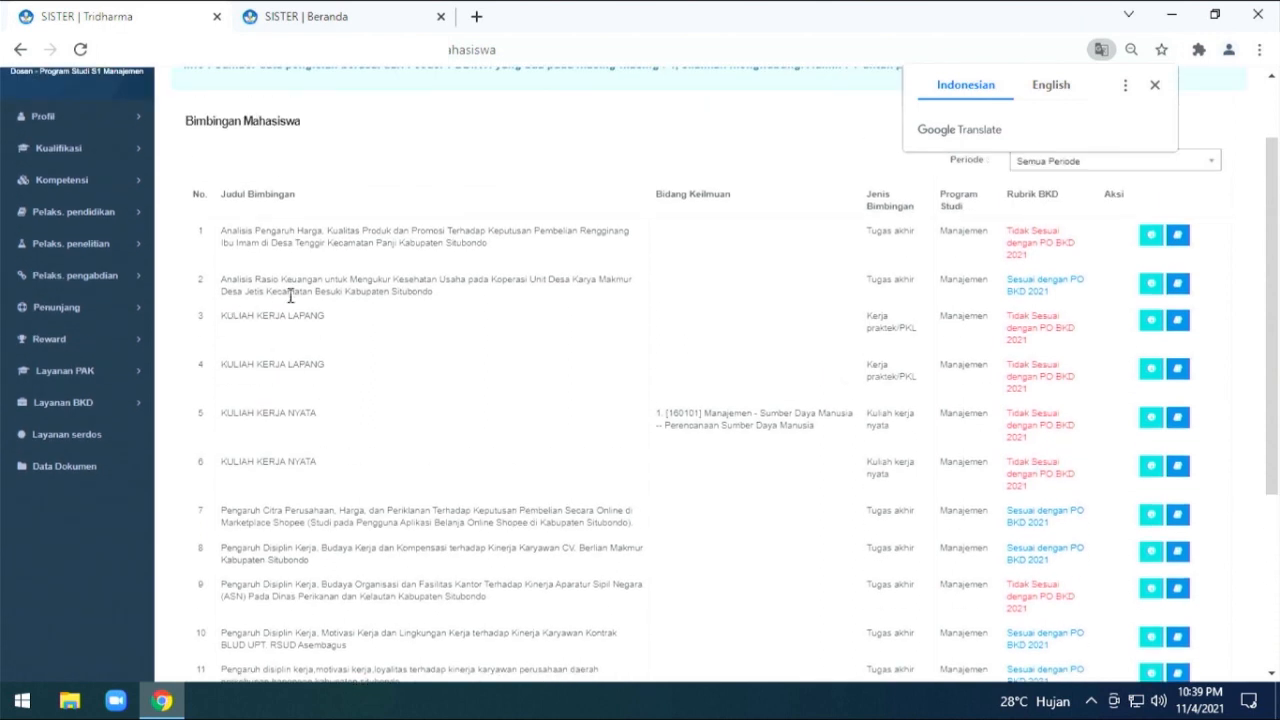
# - Open Pengujian mahasiswa under Pelaks. pendidikan and review the examination titles and their Rubrik BKD status
pyautogui.click(88, 245)
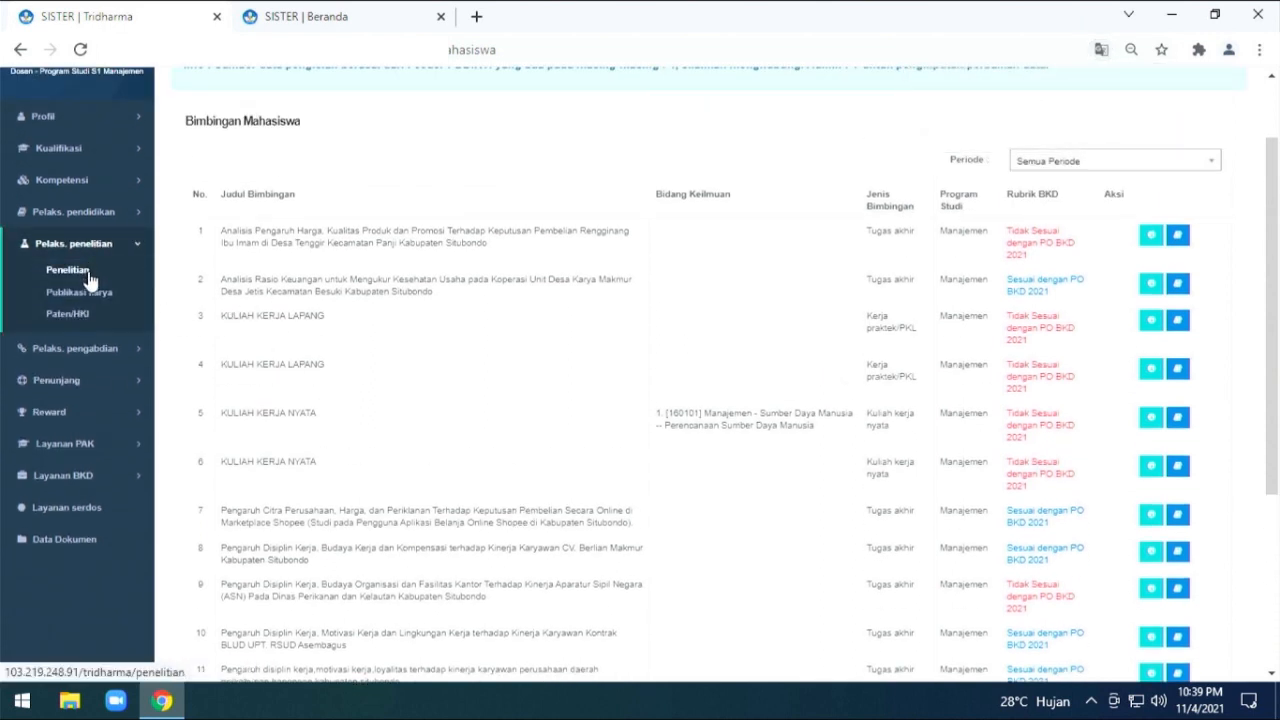
pyautogui.click(88, 348)
pyautogui.click(76, 212)
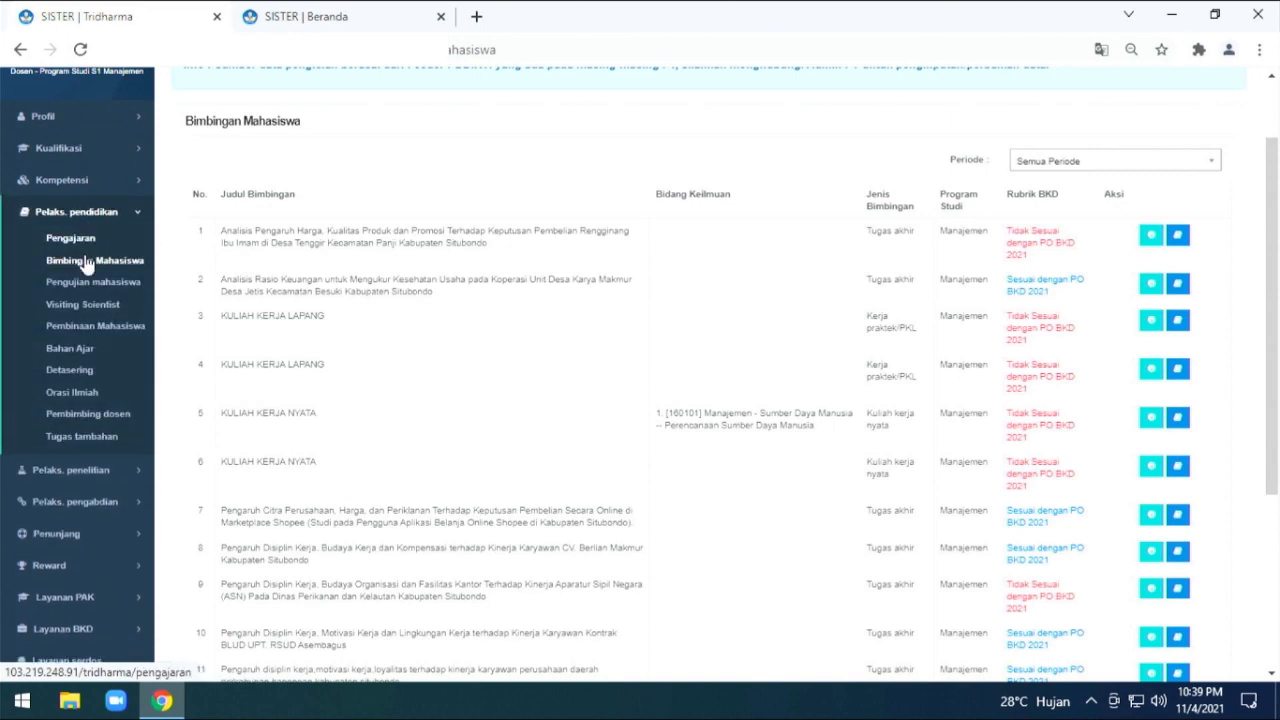
pyautogui.click(83, 290)
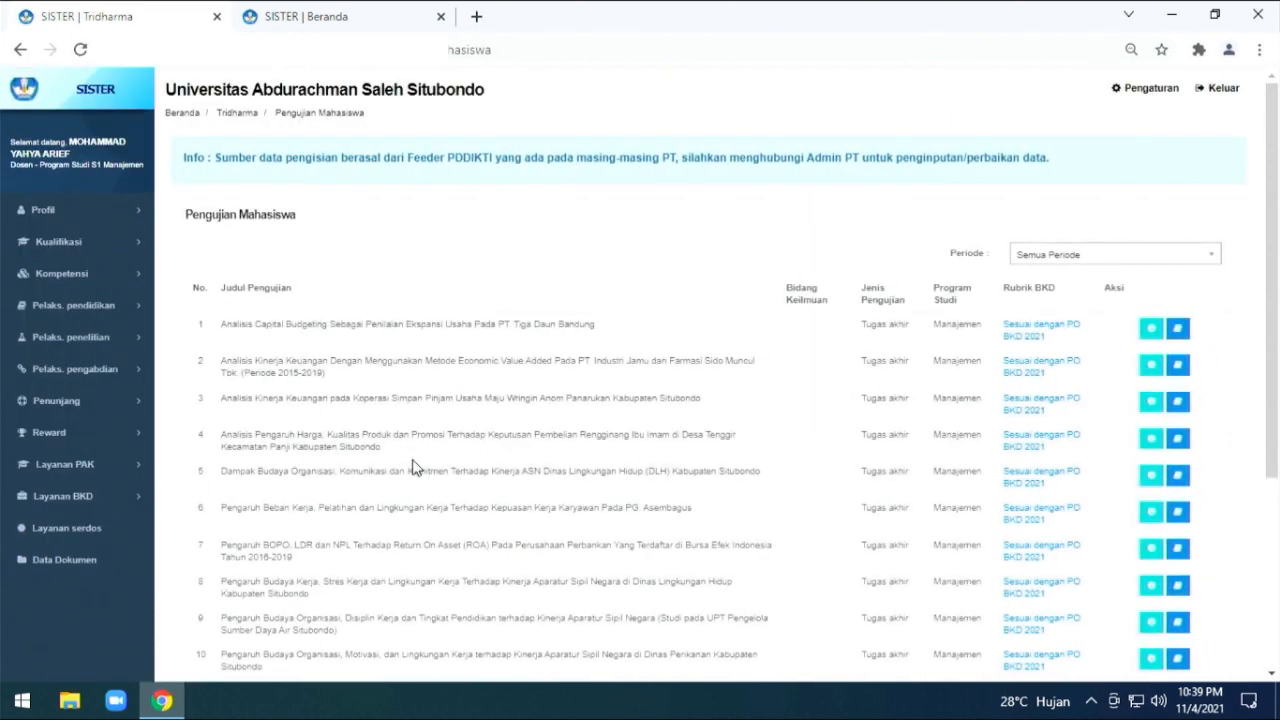
pyautogui.scroll(-2, 410, 466)
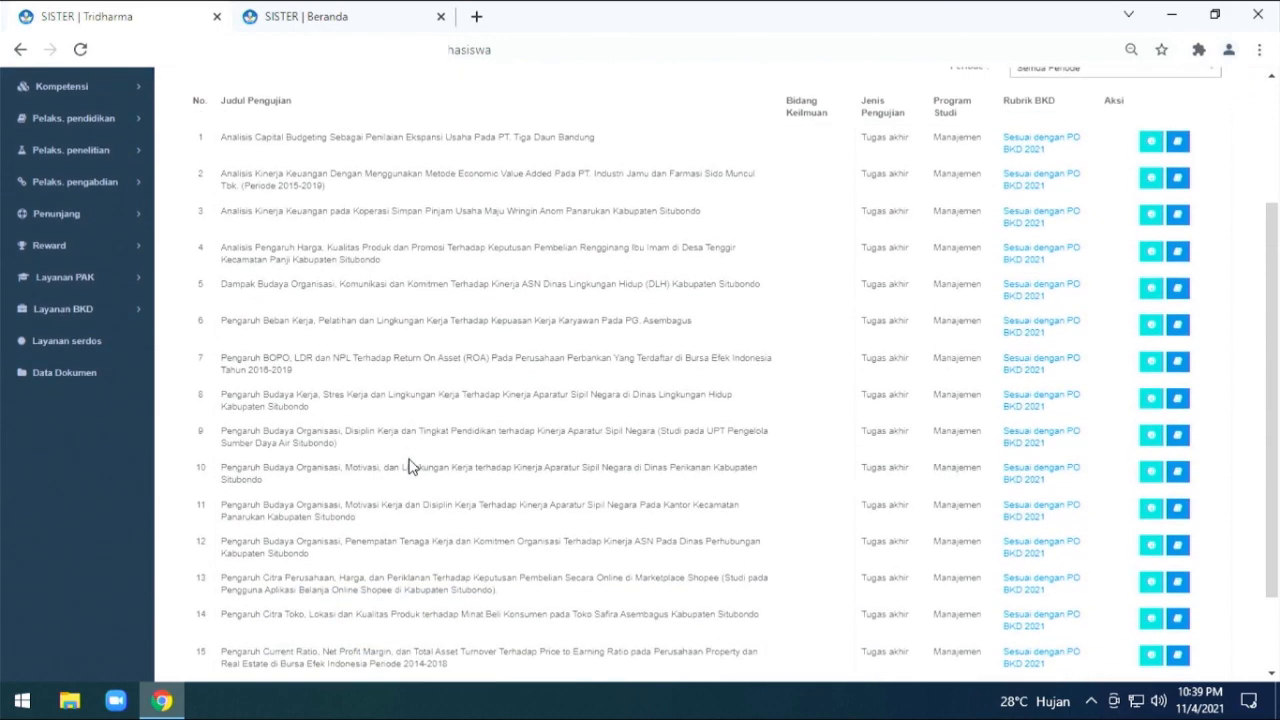
pyautogui.scroll(1, 410, 466)
pyautogui.scroll(1, 410, 466)
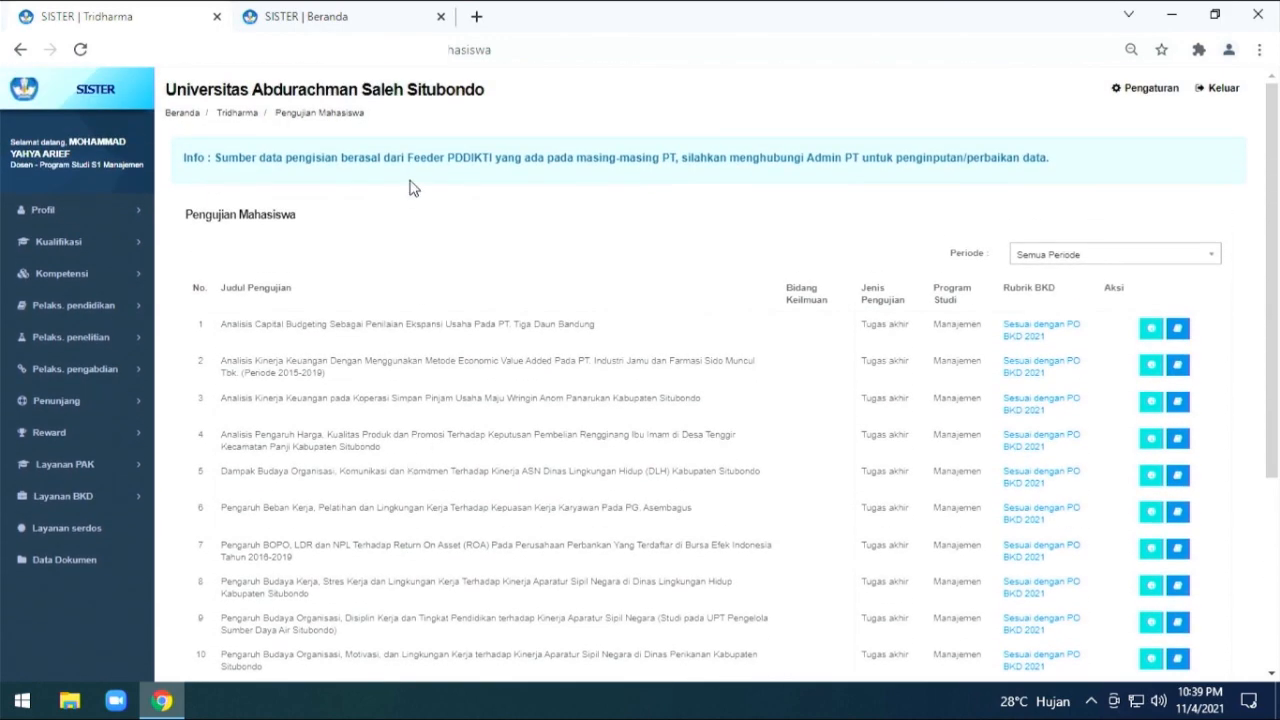
pyautogui.scroll(-1, 495, 428)
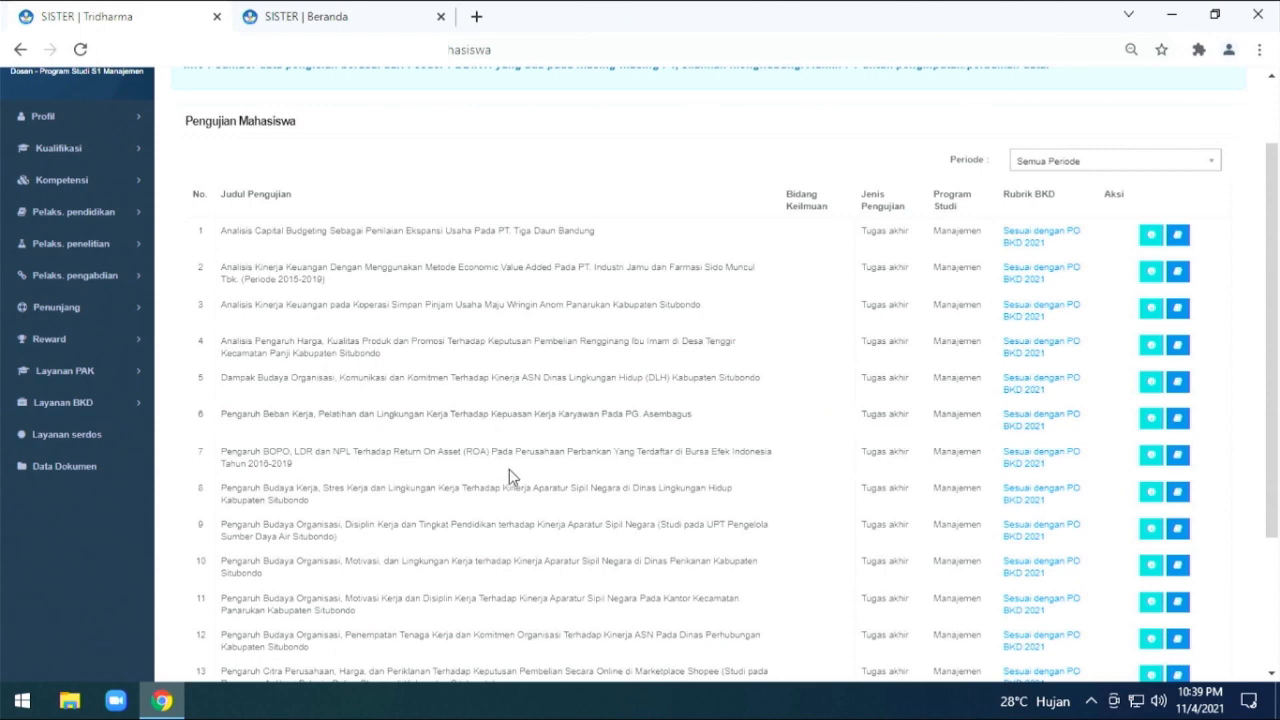
pyautogui.scroll(-1, 440, 475)
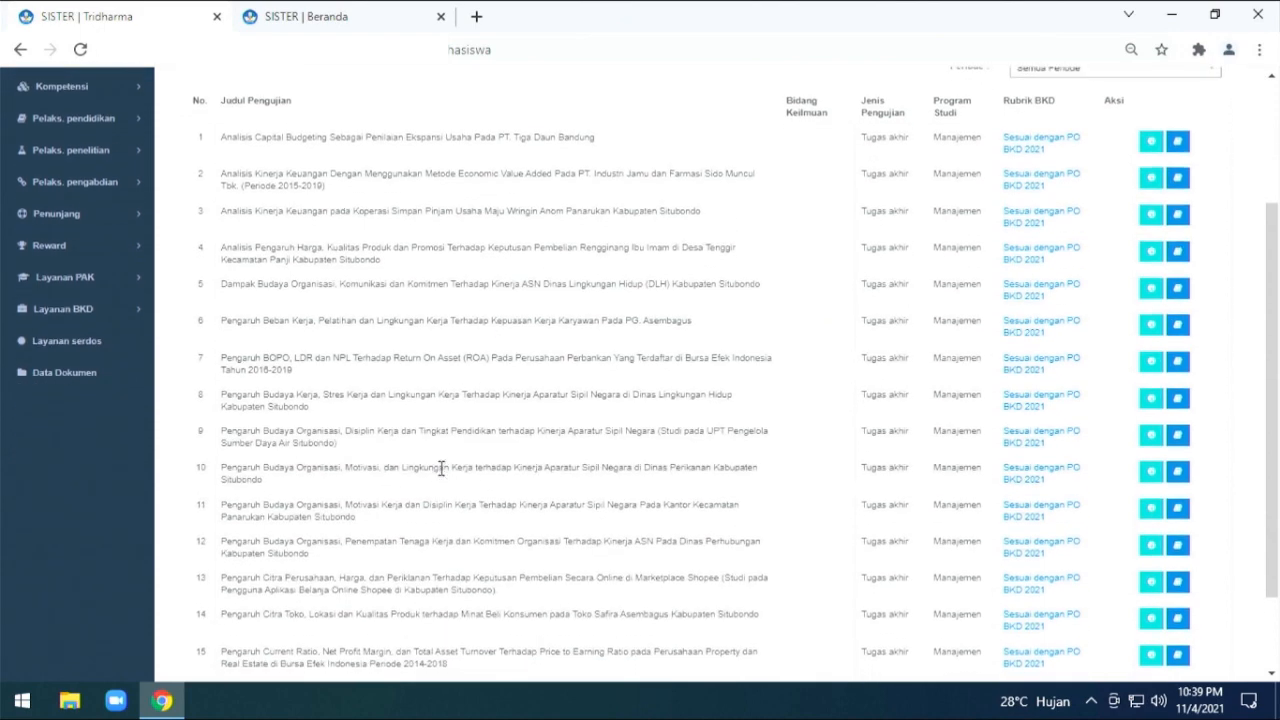
pyautogui.scroll(1, 440, 470)
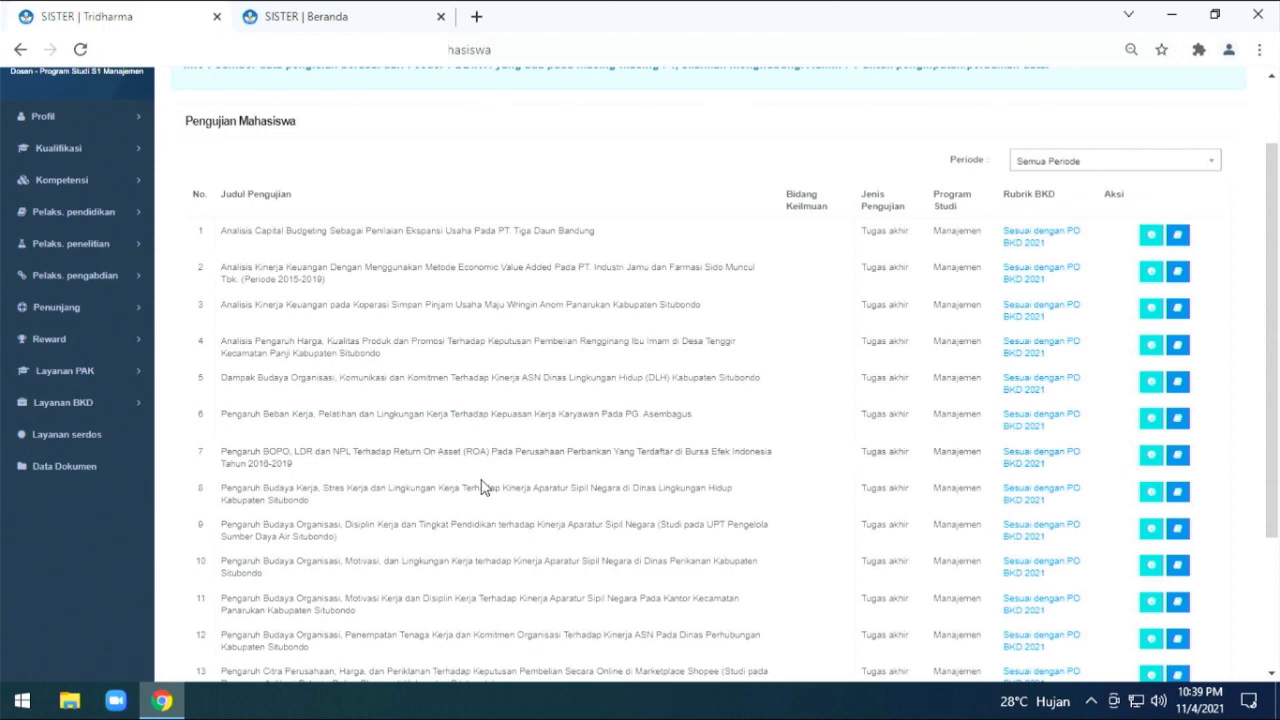
pyautogui.scroll(-2, 485, 485)
pyautogui.scroll(3, 278, 397)
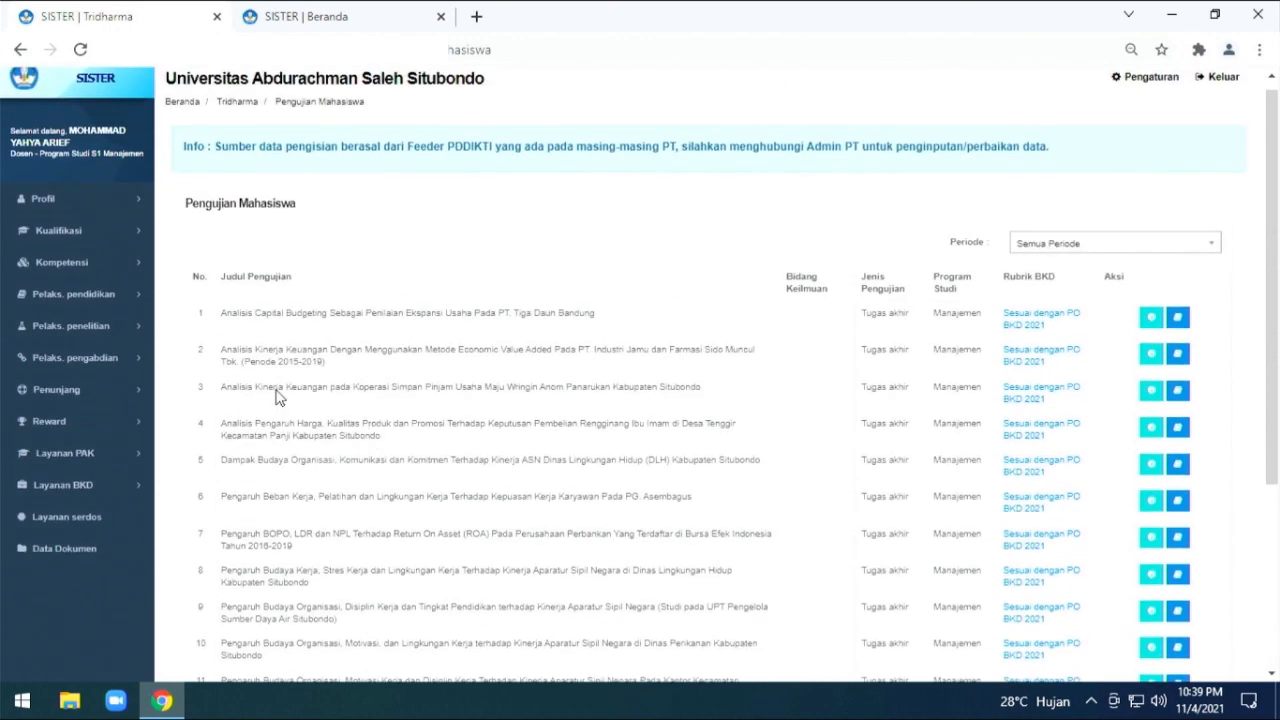
# - Open Bahan Ajar under Pelaks. pendidikan and start adding a new teaching material record
pyautogui.click(88, 298)
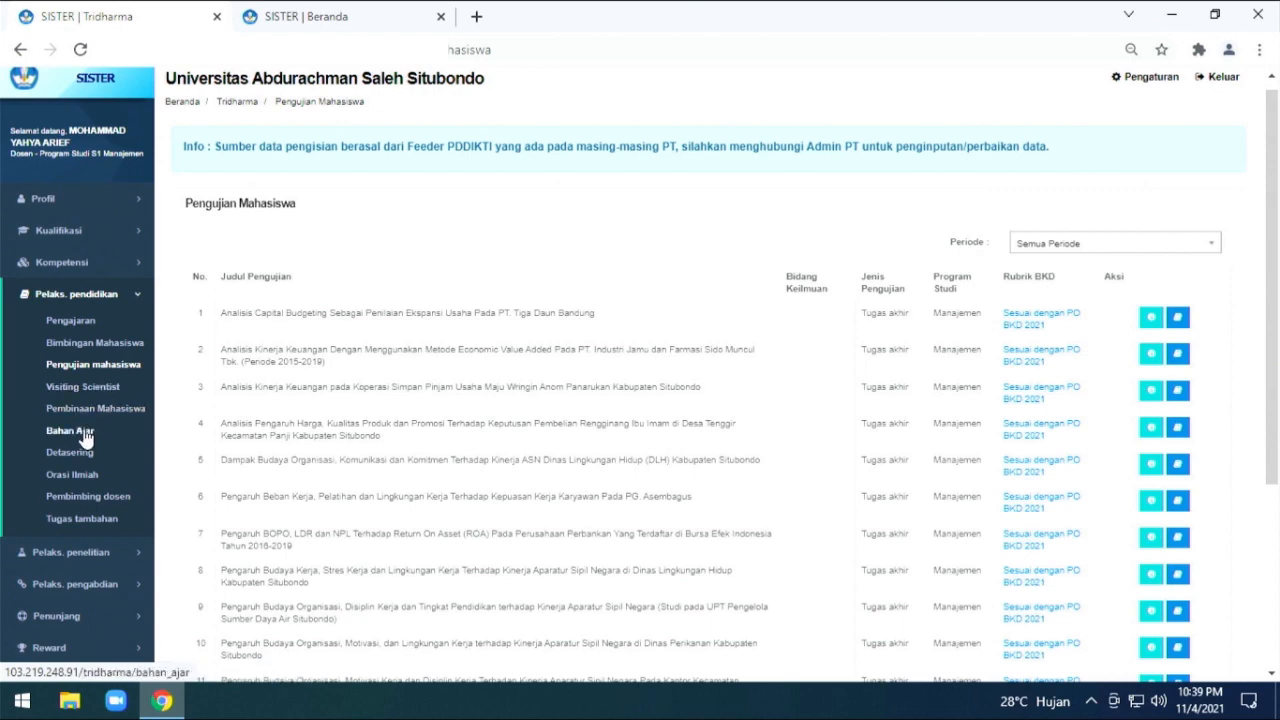
pyautogui.click(85, 434)
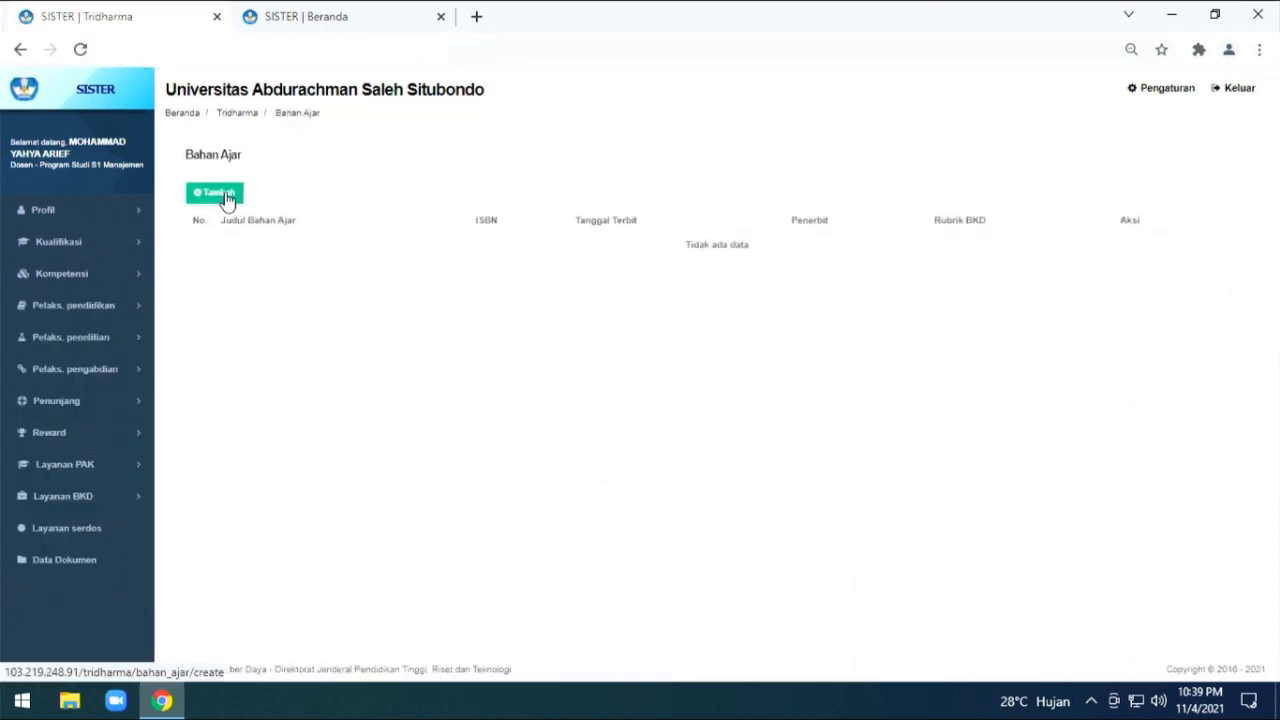
pyautogui.click(224, 195)
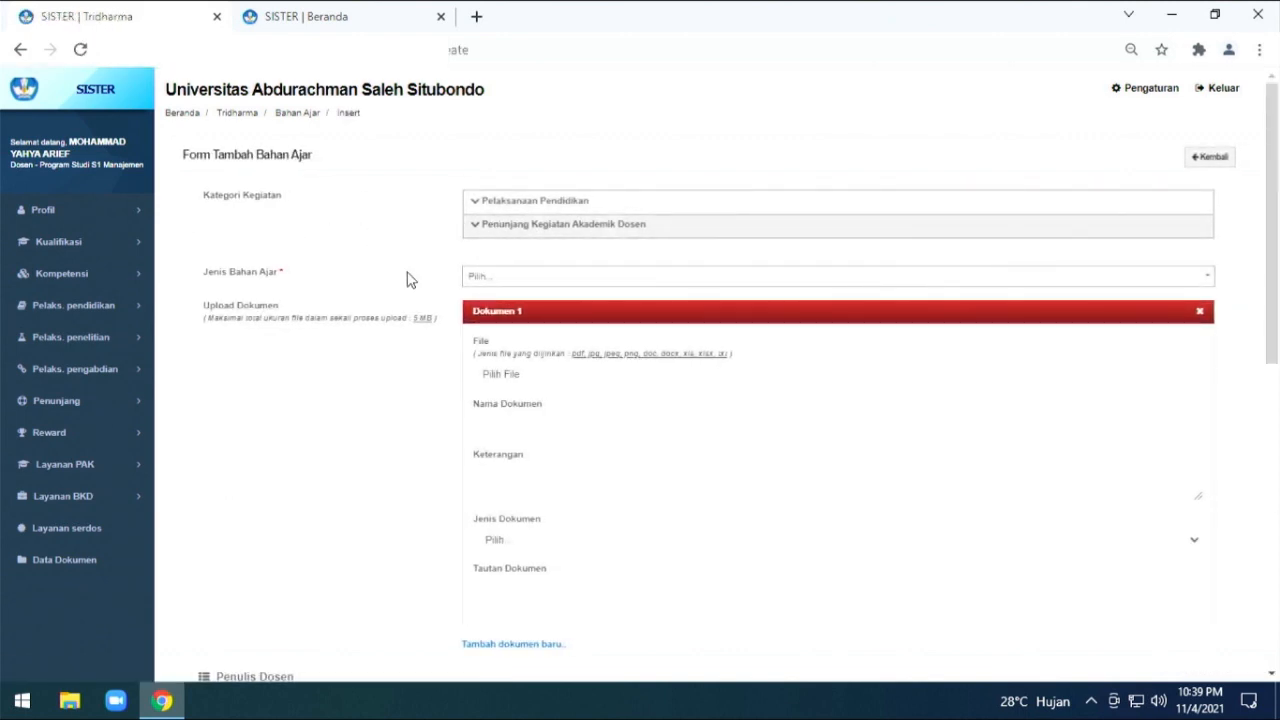
# - Look through the options offered for Jenis Bahan Ajar without choosing one
pyautogui.click(500, 276)
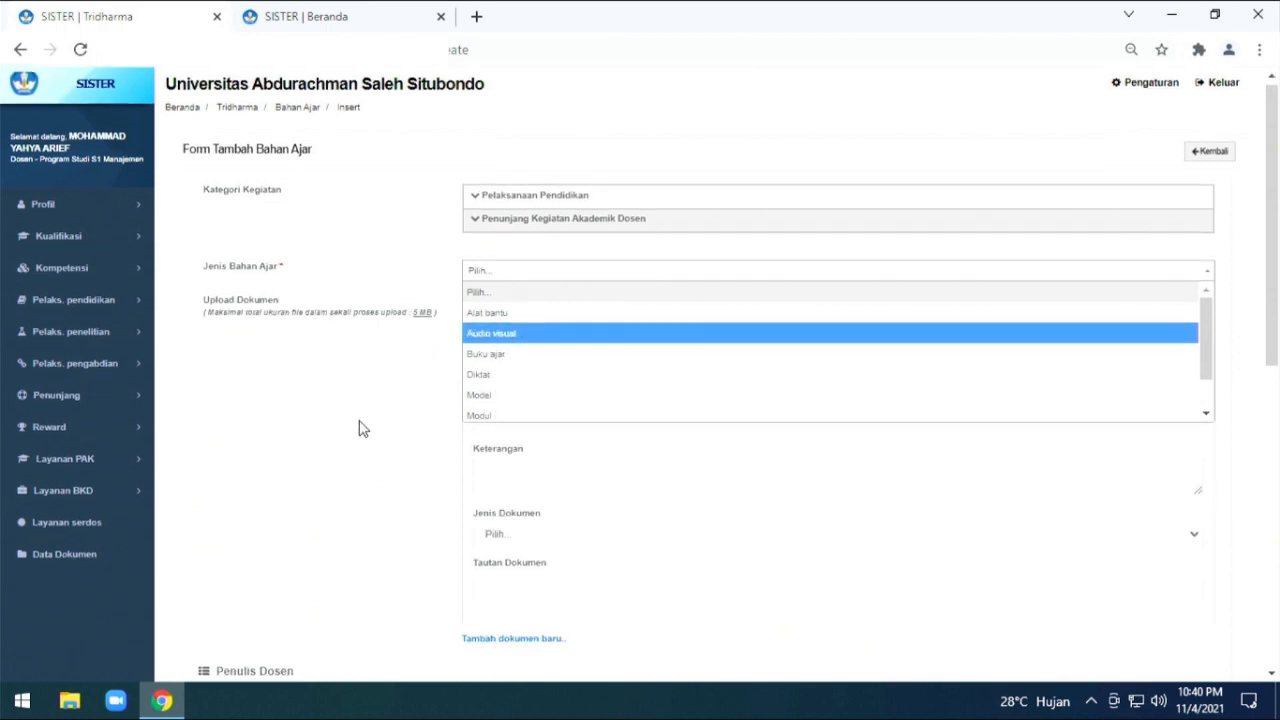
pyautogui.scroll(-2, 360, 426)
pyautogui.scroll(2, 283, 200)
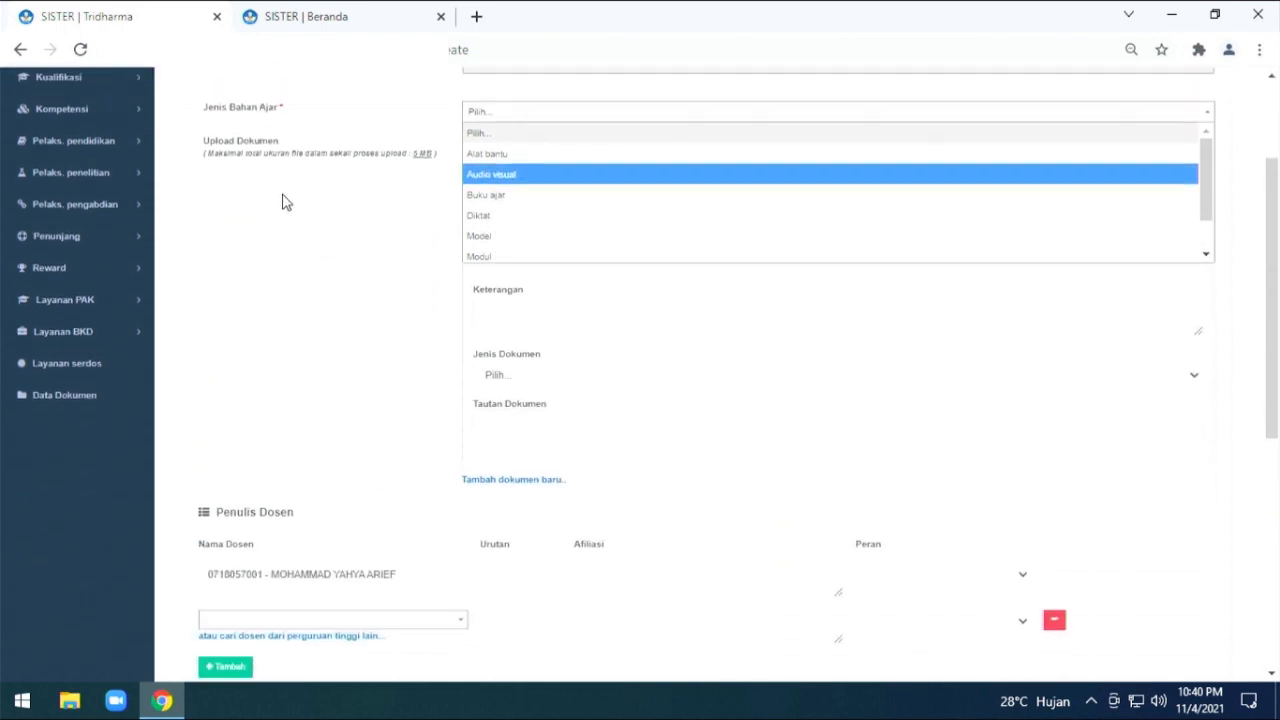
pyautogui.click(295, 402)
# - Review the Dokumen 1 upload and author sections of the Bahan Ajar form, adding an extra empty row under Penulis Dosen
pyautogui.scroll(-2, 361, 381)
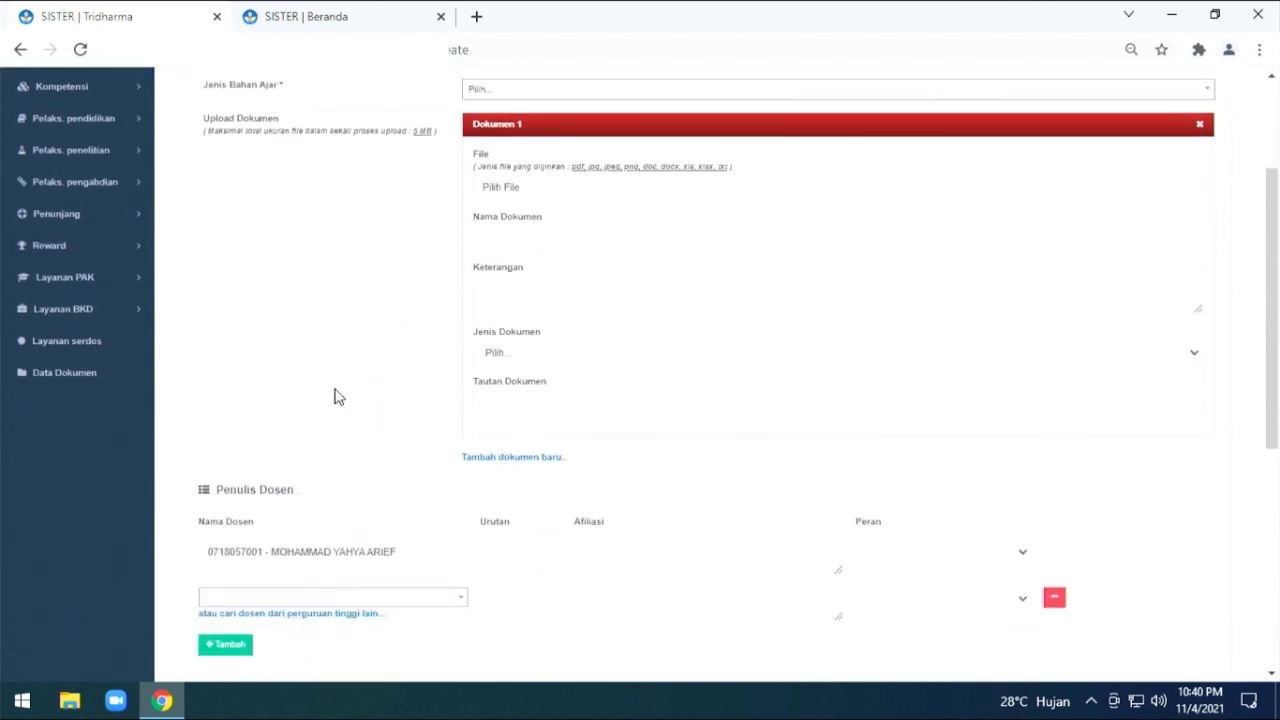
pyautogui.scroll(1, 345, 392)
pyautogui.scroll(-1, 554, 297)
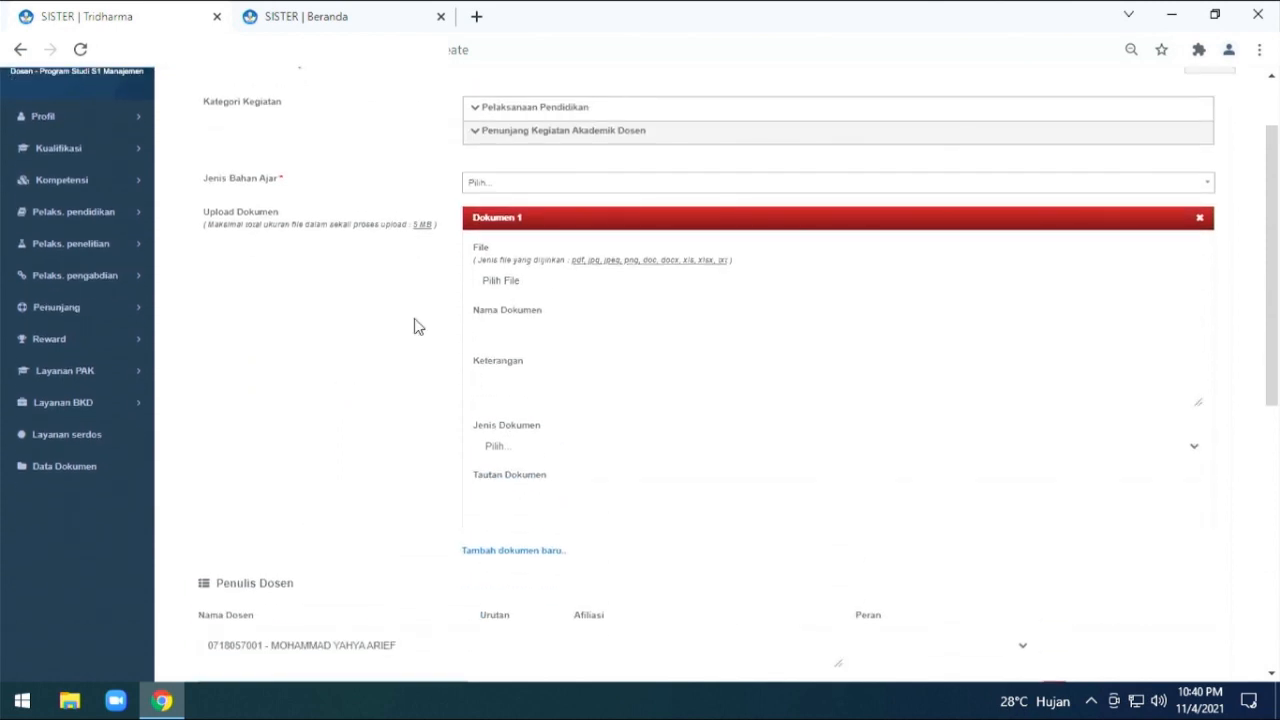
pyautogui.scroll(-1, 378, 372)
pyautogui.scroll(-1, 378, 372)
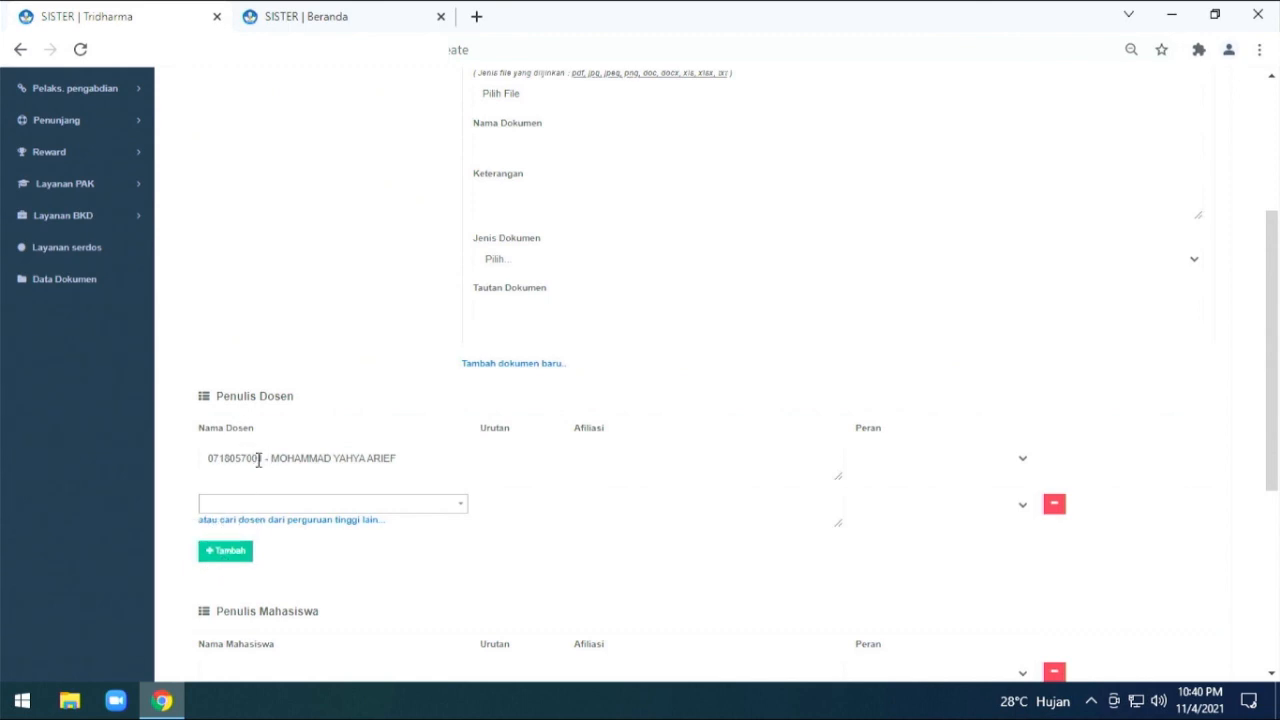
pyautogui.scroll(-1, 247, 461)
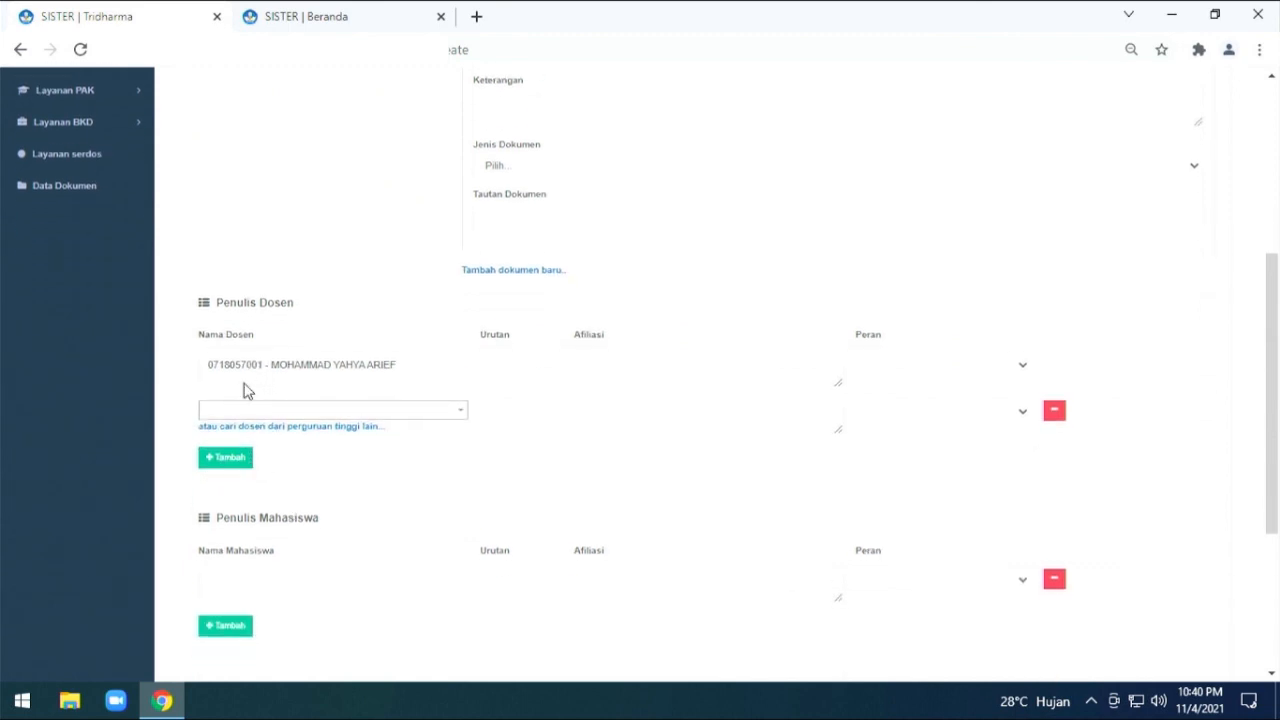
pyautogui.click(239, 463)
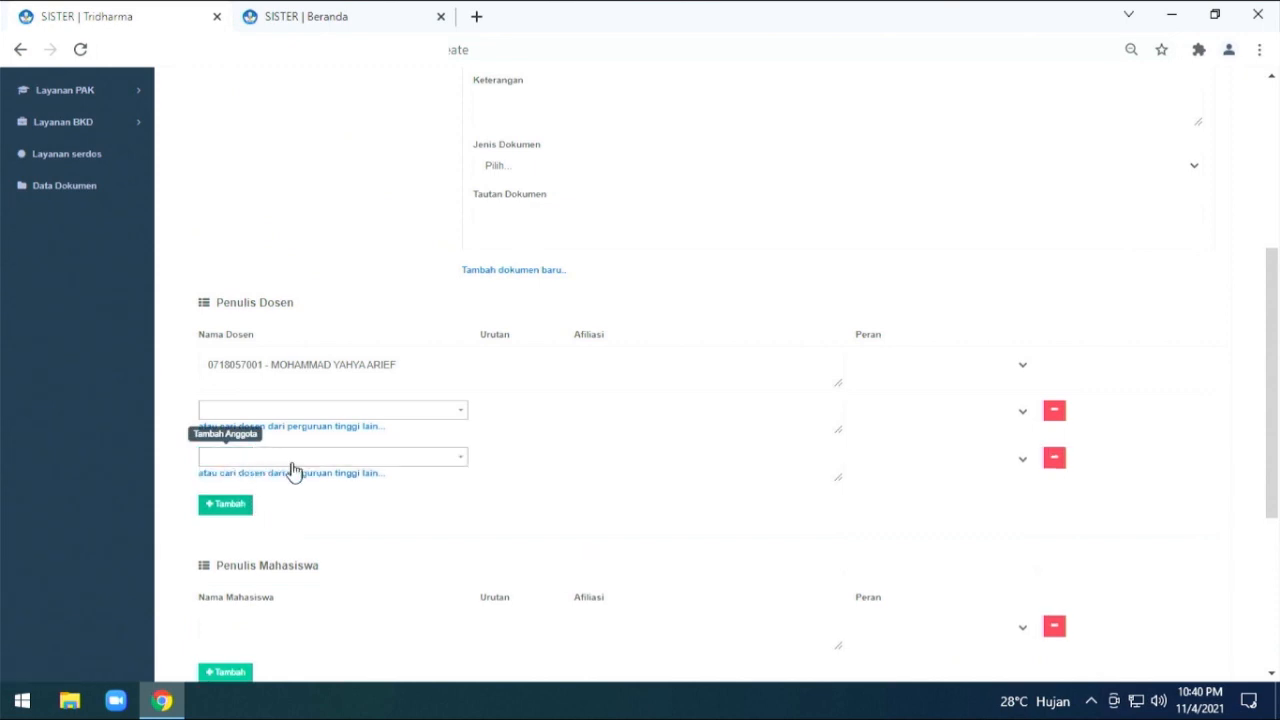
pyautogui.scroll(4, 295, 470)
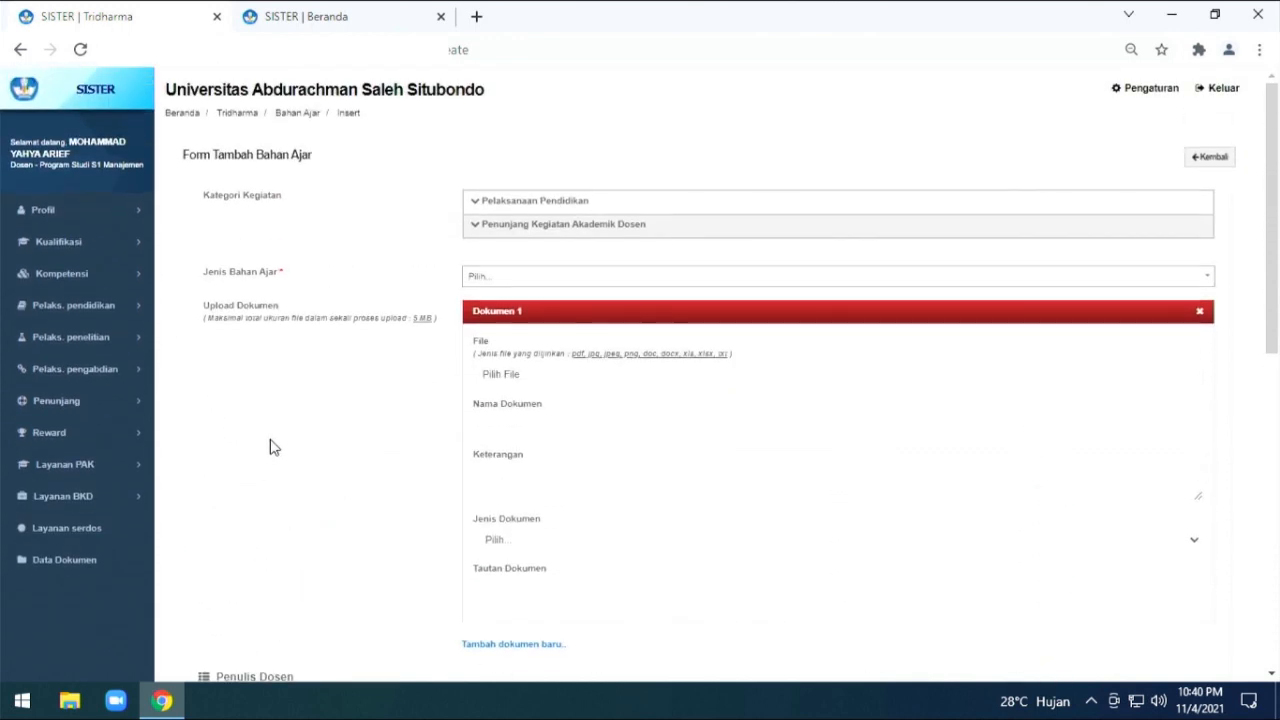
# - Open Penelitian under Pelaks. penelitian and start adding a new research record
pyautogui.click(98, 312)
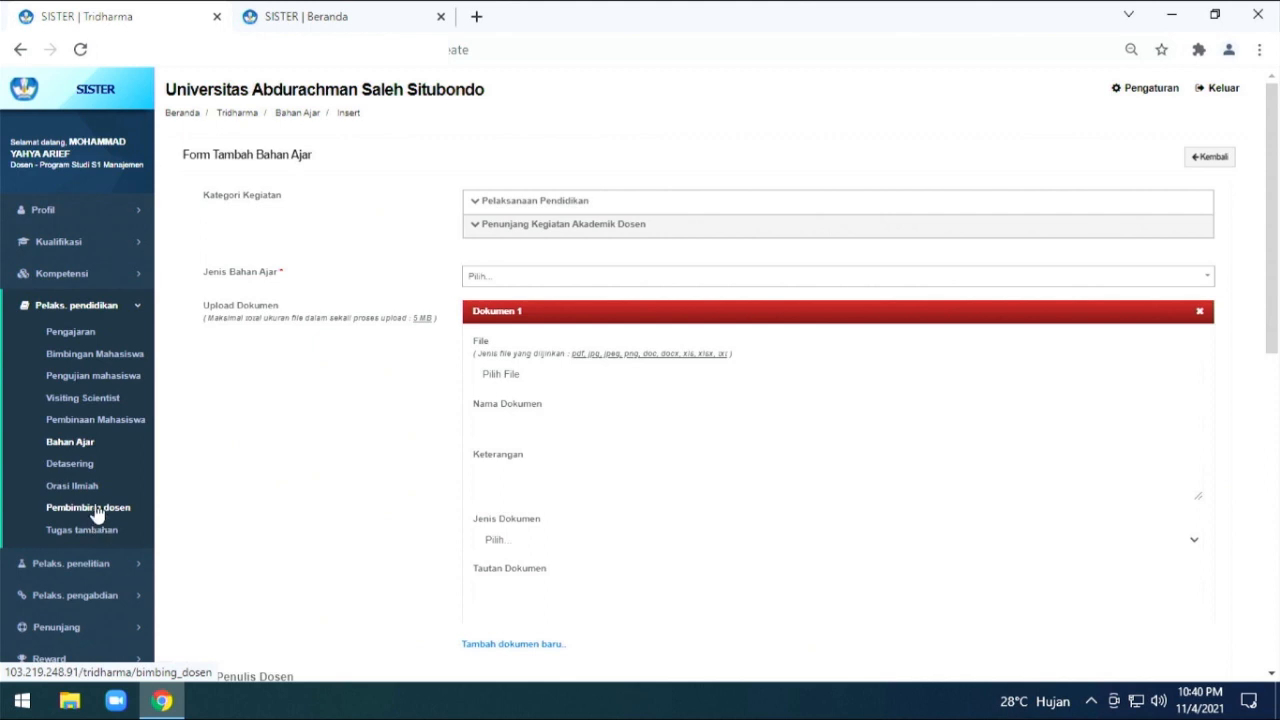
pyautogui.scroll(-1, 110, 515)
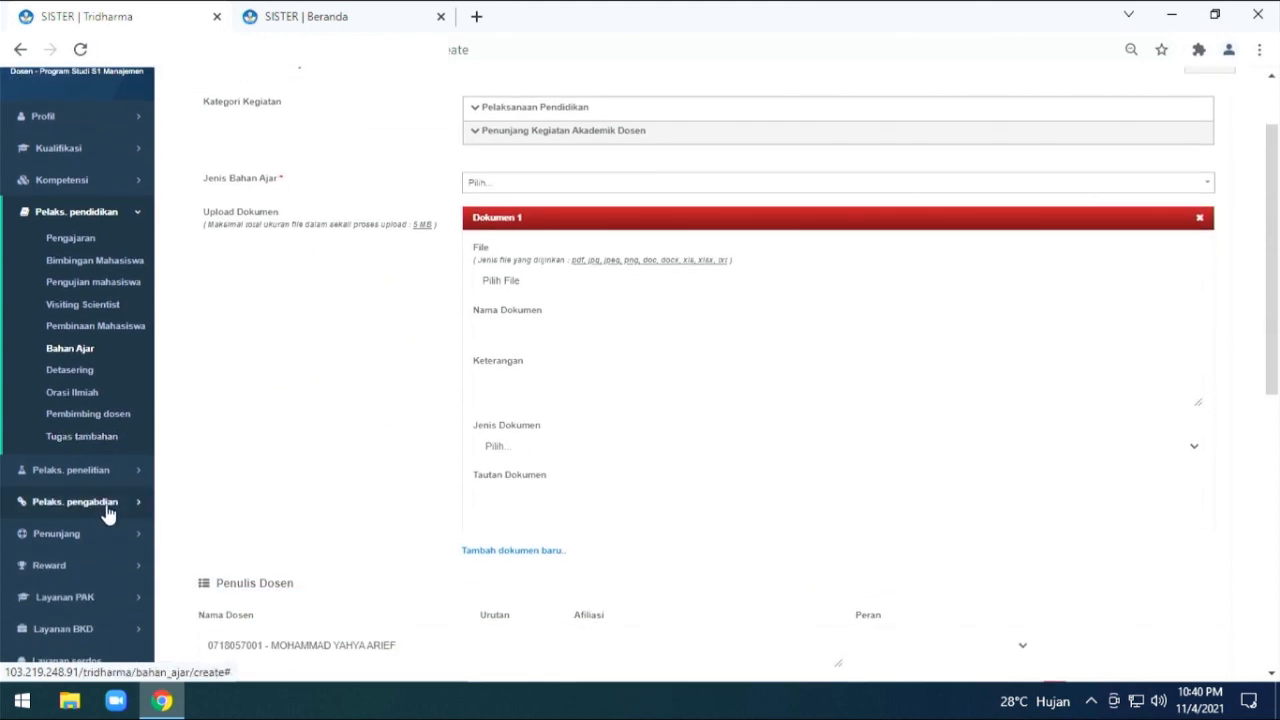
pyautogui.click(91, 476)
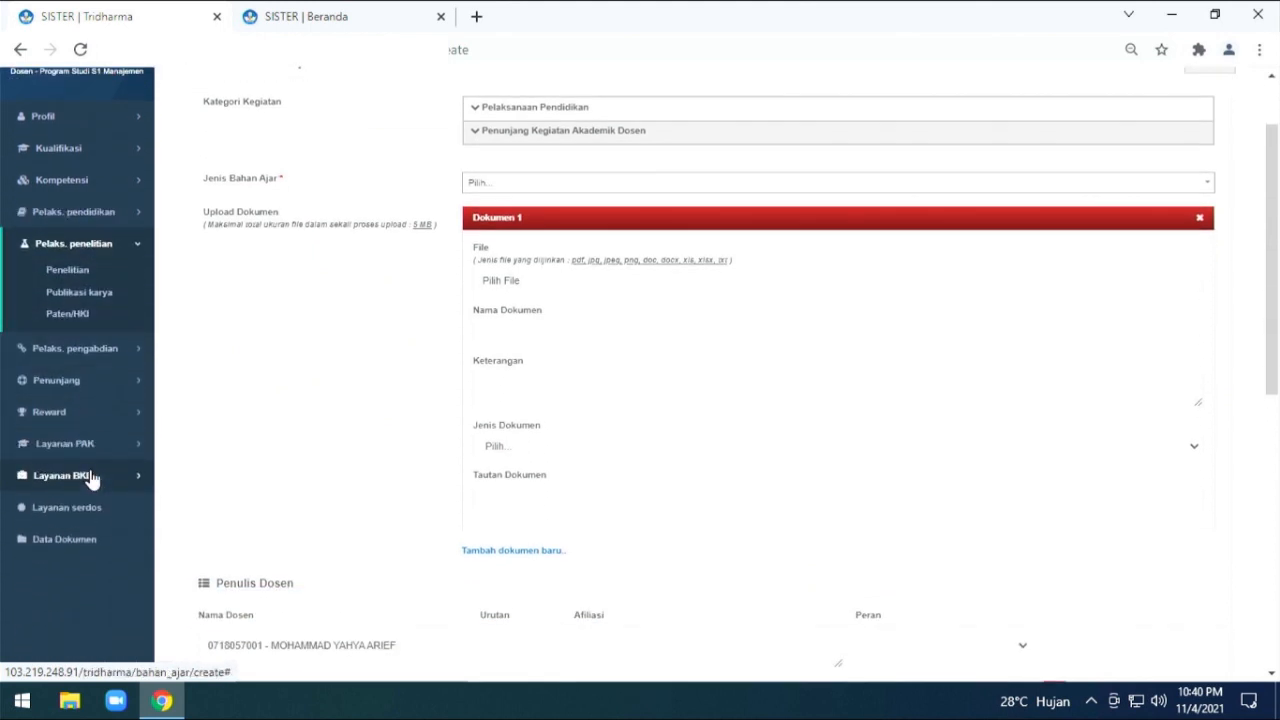
pyautogui.click(78, 274)
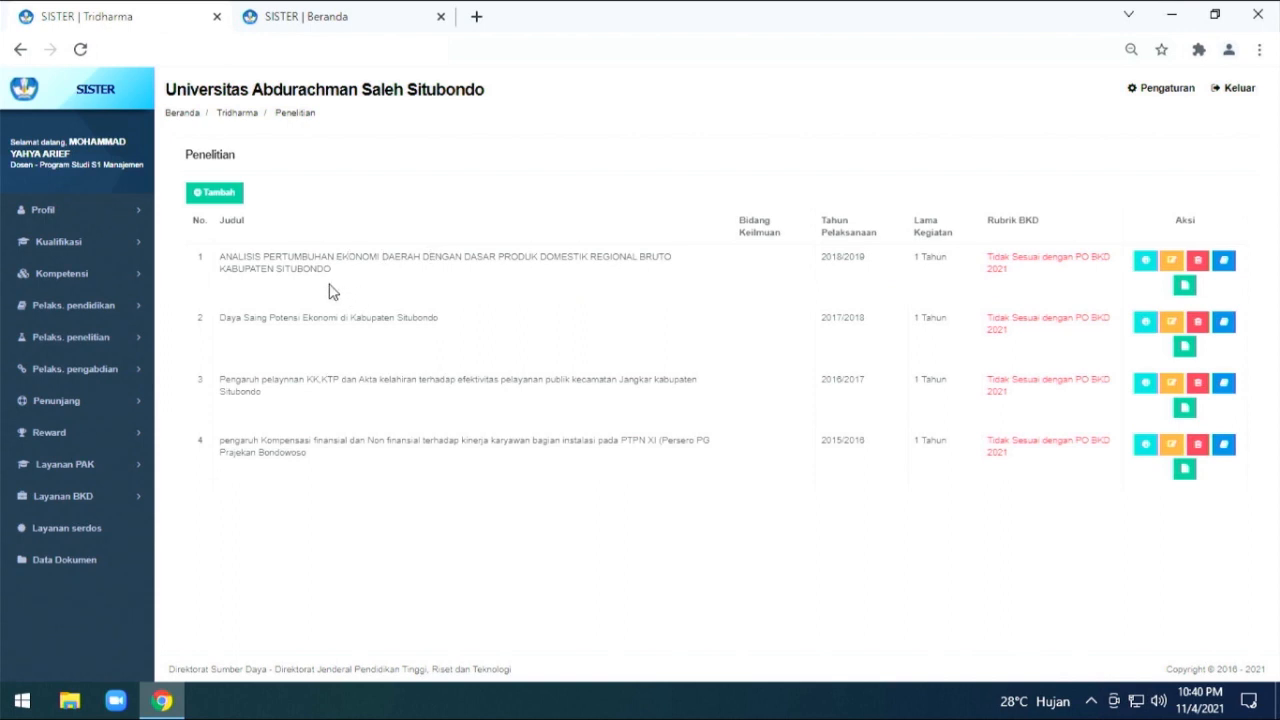
pyautogui.click(226, 195)
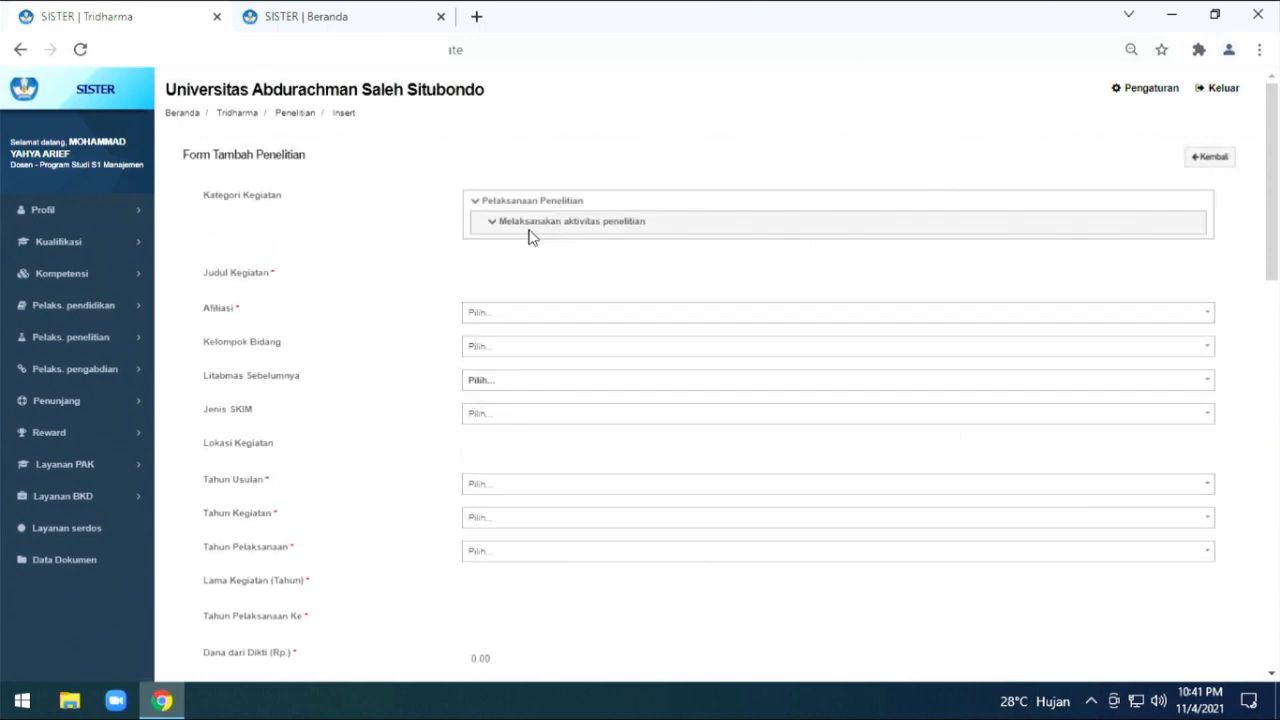
# - Expand Melaksanakan aktivitas penelitian under Kategori Kegiatan and check the Judul Kegiatan, Afiliasi and Kelompok Bidang fields without filling them
pyautogui.click(493, 226)
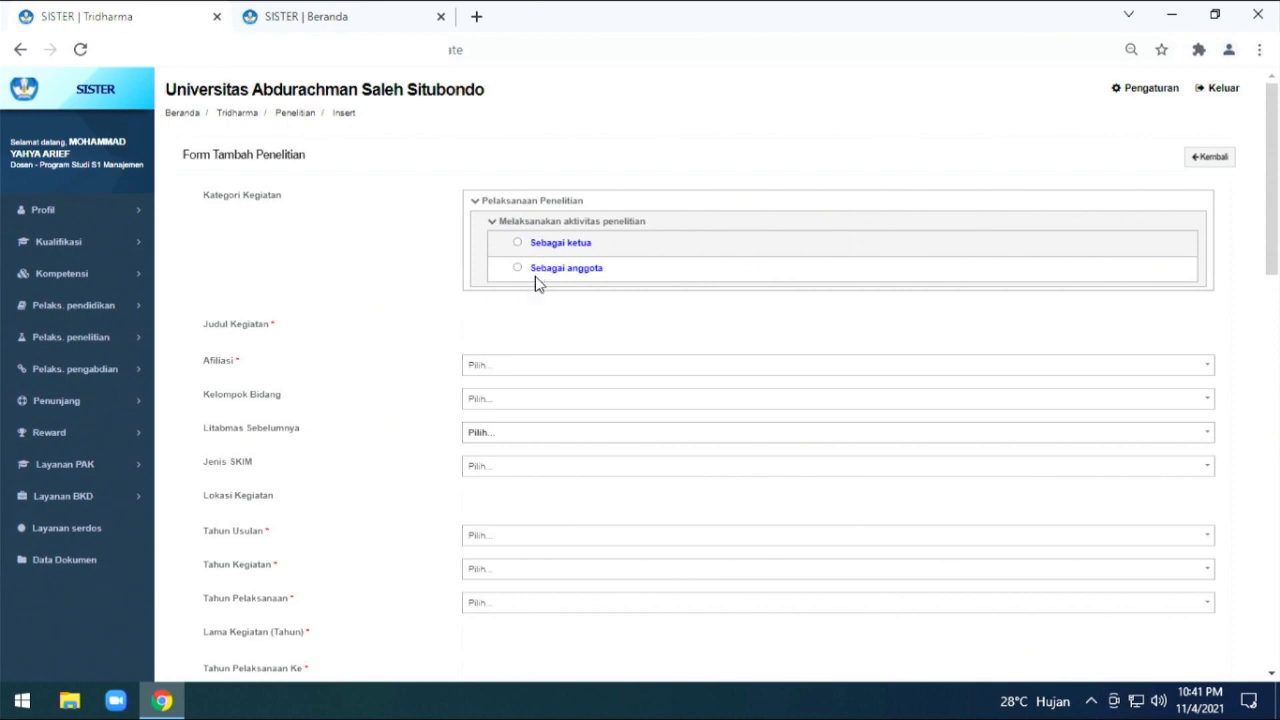
pyautogui.click(480, 335)
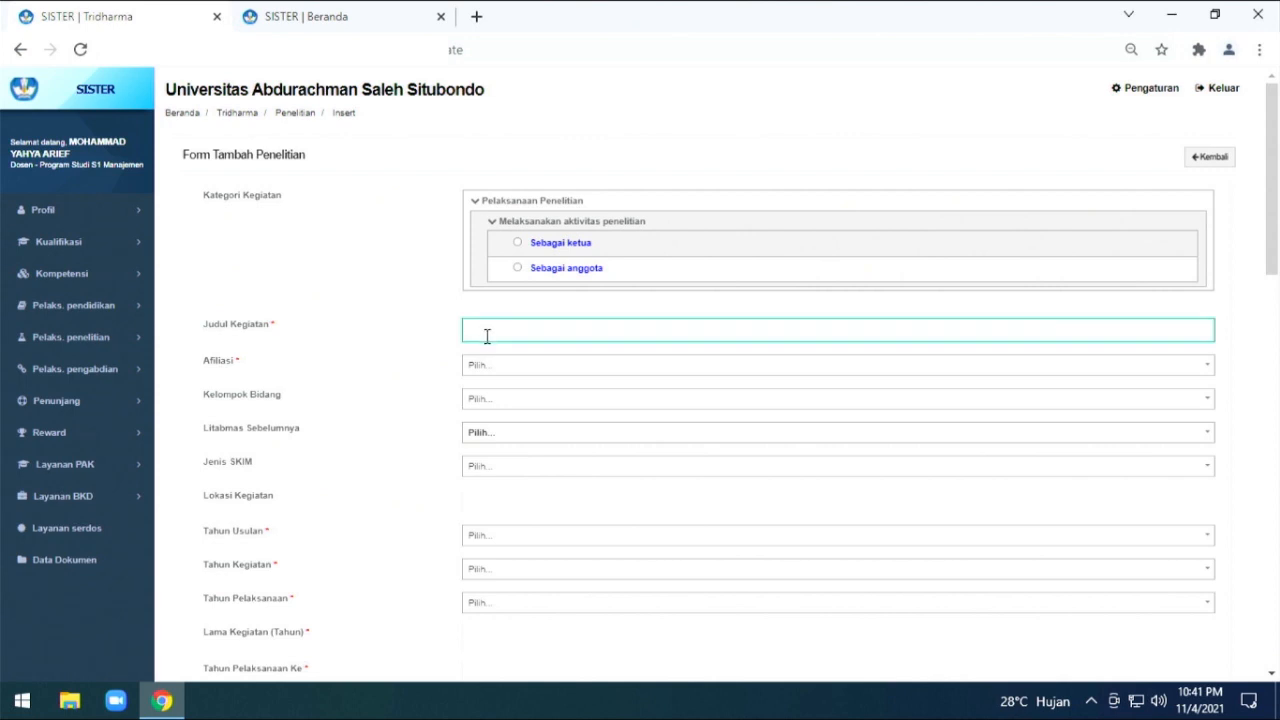
pyautogui.click(494, 367)
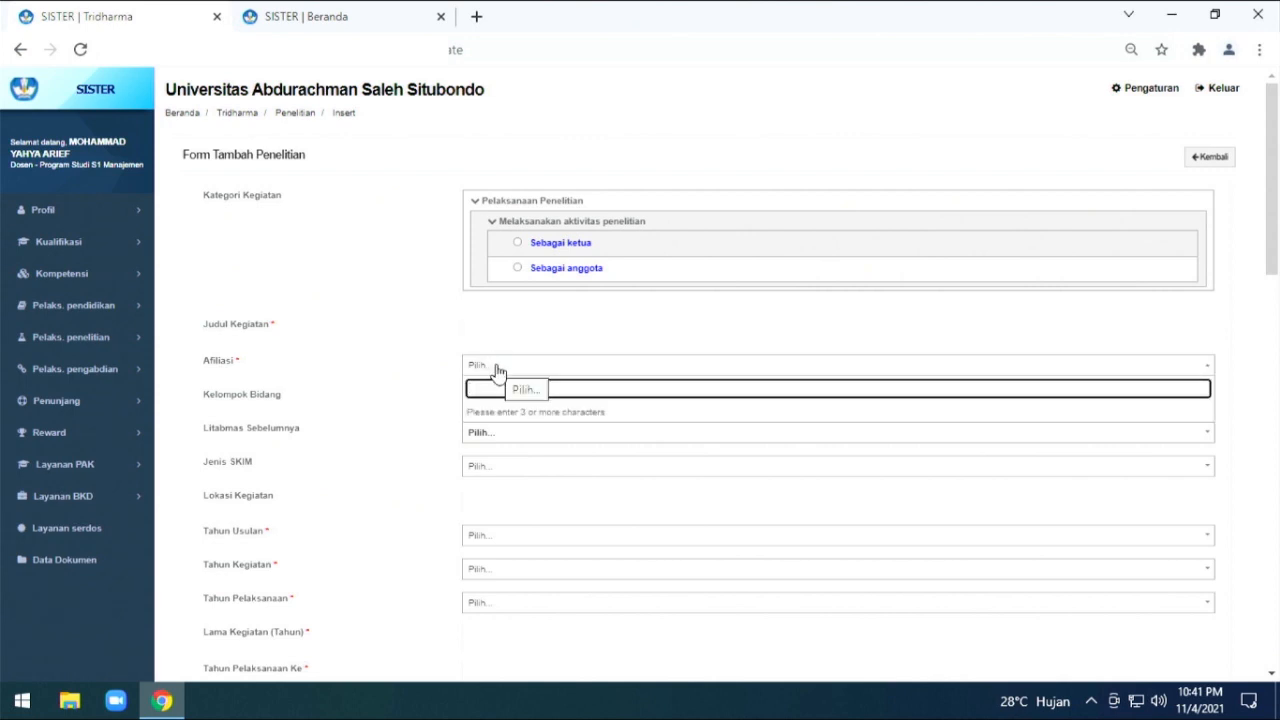
pyautogui.click(391, 418)
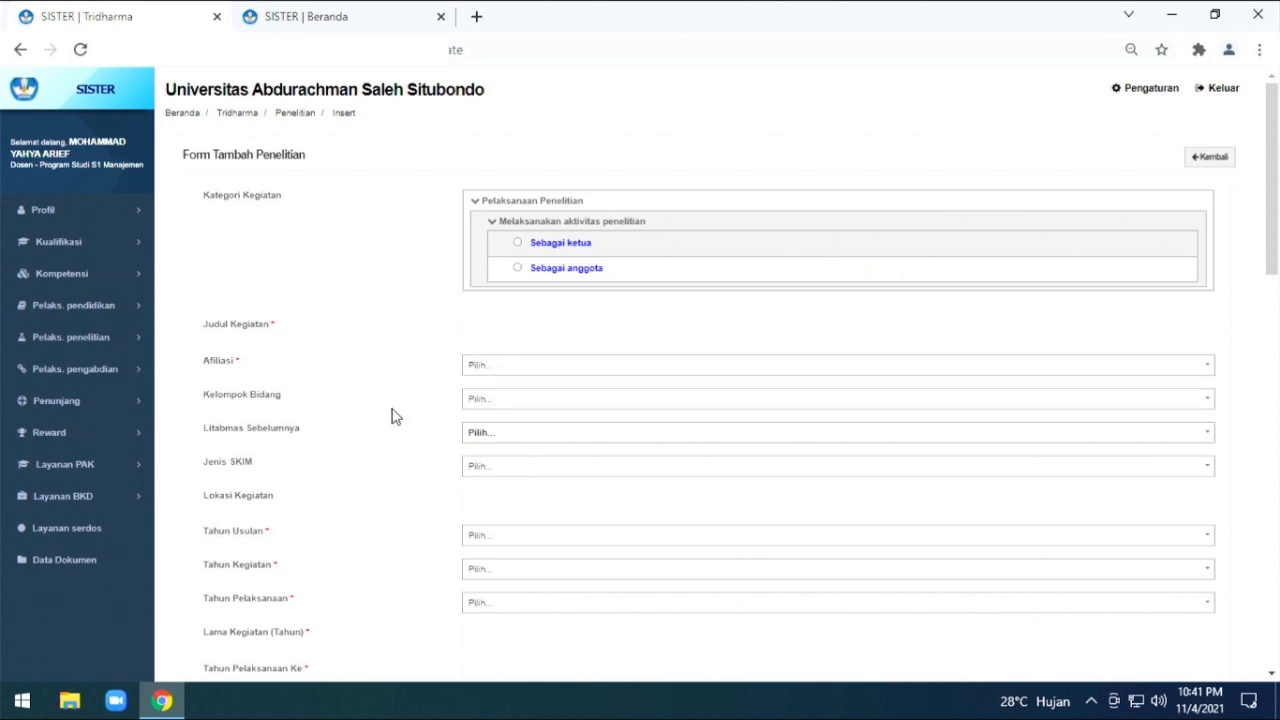
pyautogui.scroll(-1, 495, 383)
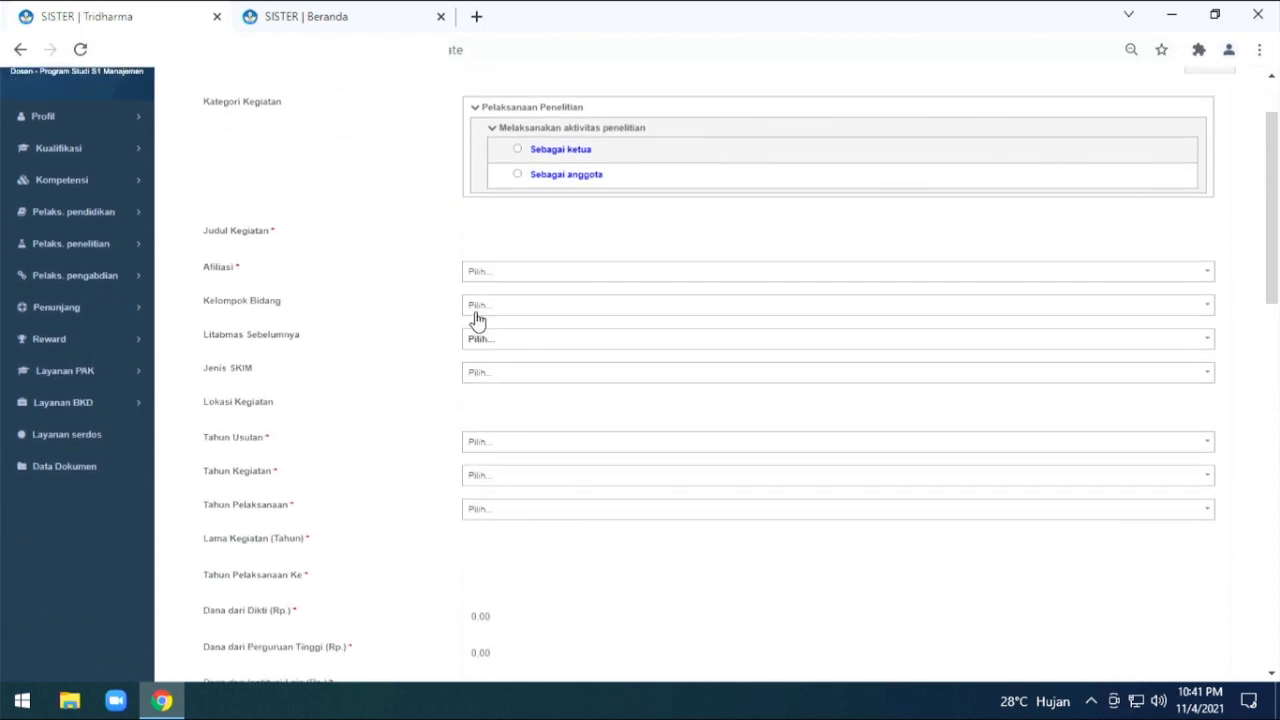
pyautogui.click(479, 316)
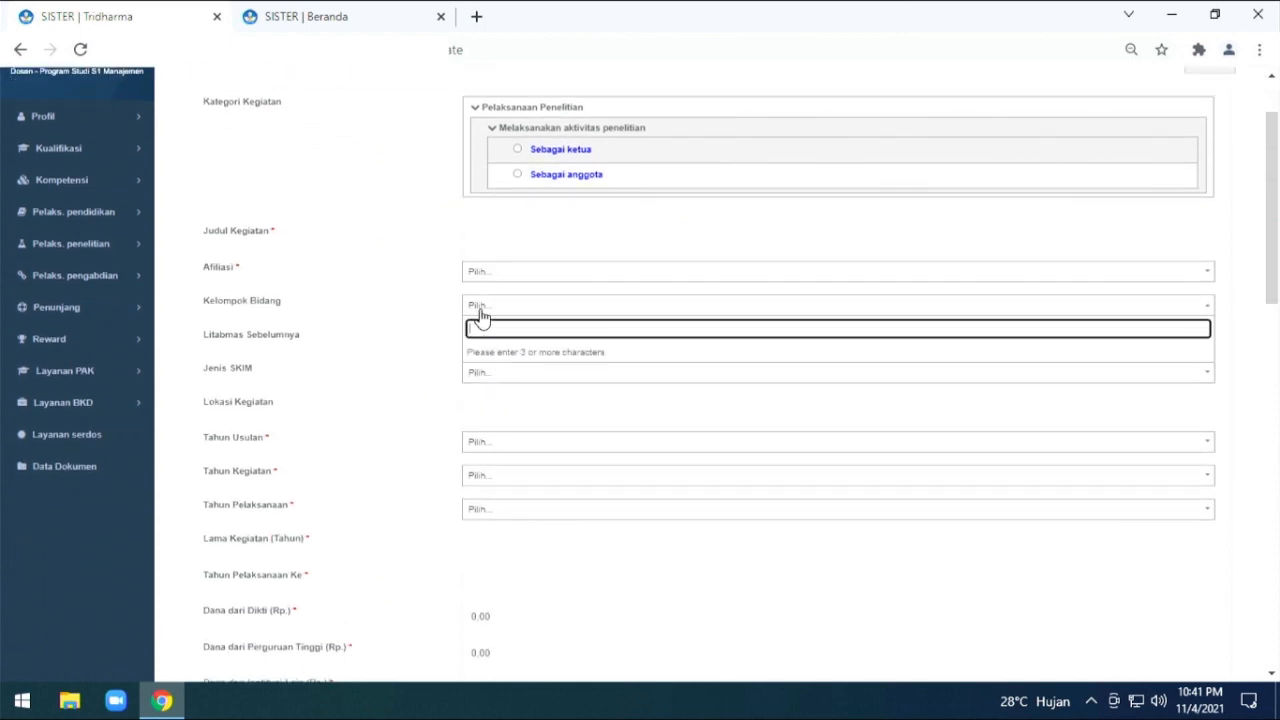
pyautogui.click(413, 343)
# - Review the remaining research form fields, from Litabmas Sebelumnya to the funding amounts, Dokumen 1 upload and Anggota Kegiatan (Dosen) sections, without filling them
pyautogui.scroll(-1, 390, 386)
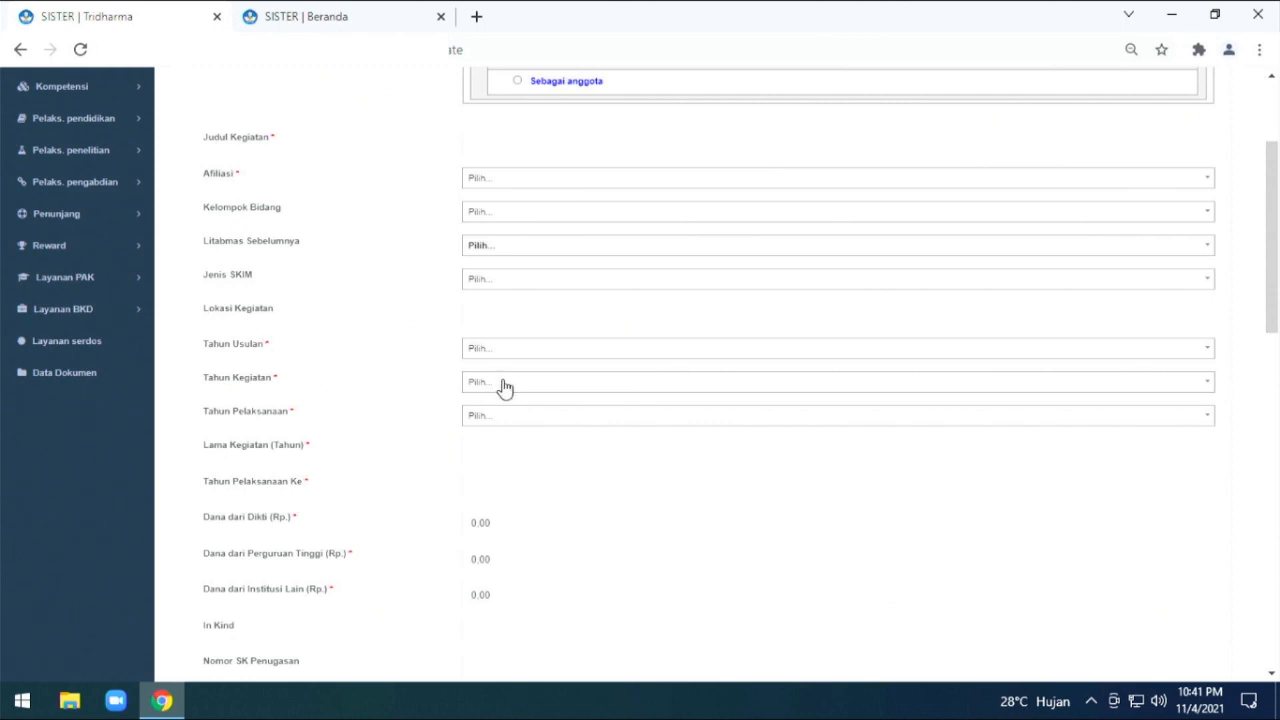
pyautogui.scroll(-1, 440, 405)
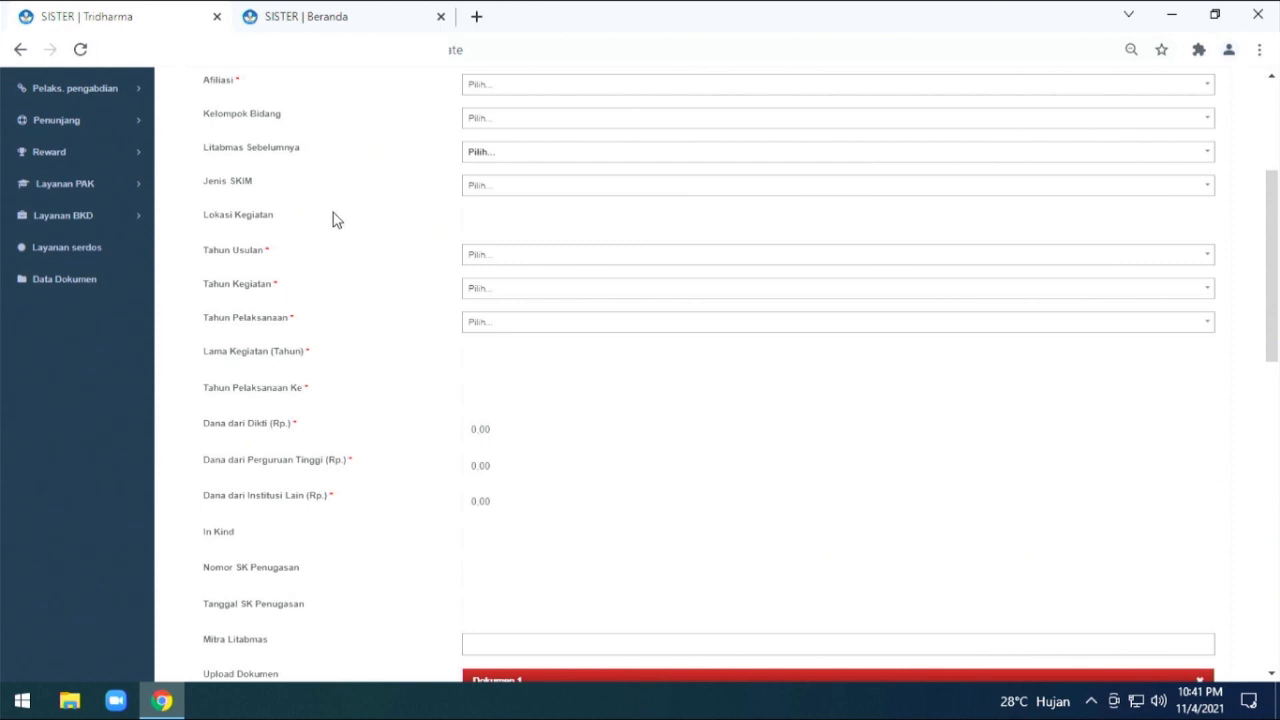
pyautogui.scroll(-3, 362, 293)
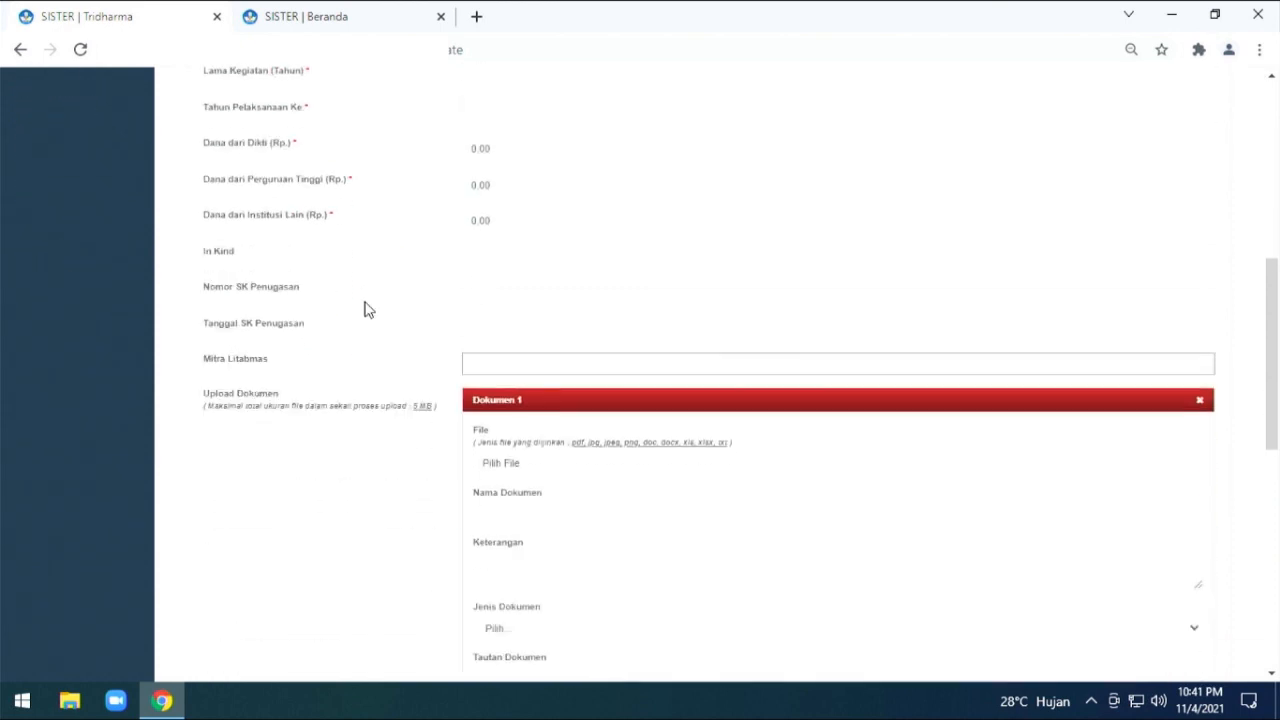
pyautogui.scroll(-2, 365, 310)
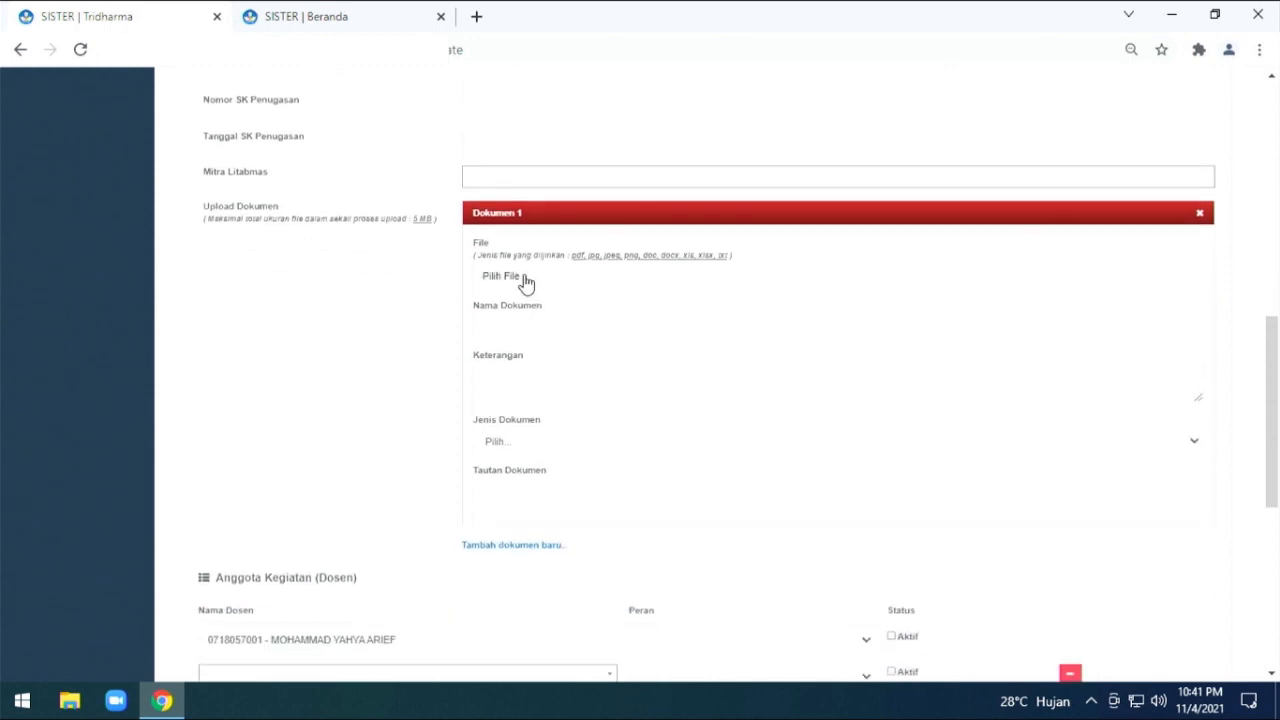
pyautogui.scroll(2, 526, 285)
pyautogui.scroll(-2, 526, 286)
pyautogui.scroll(-1, 523, 360)
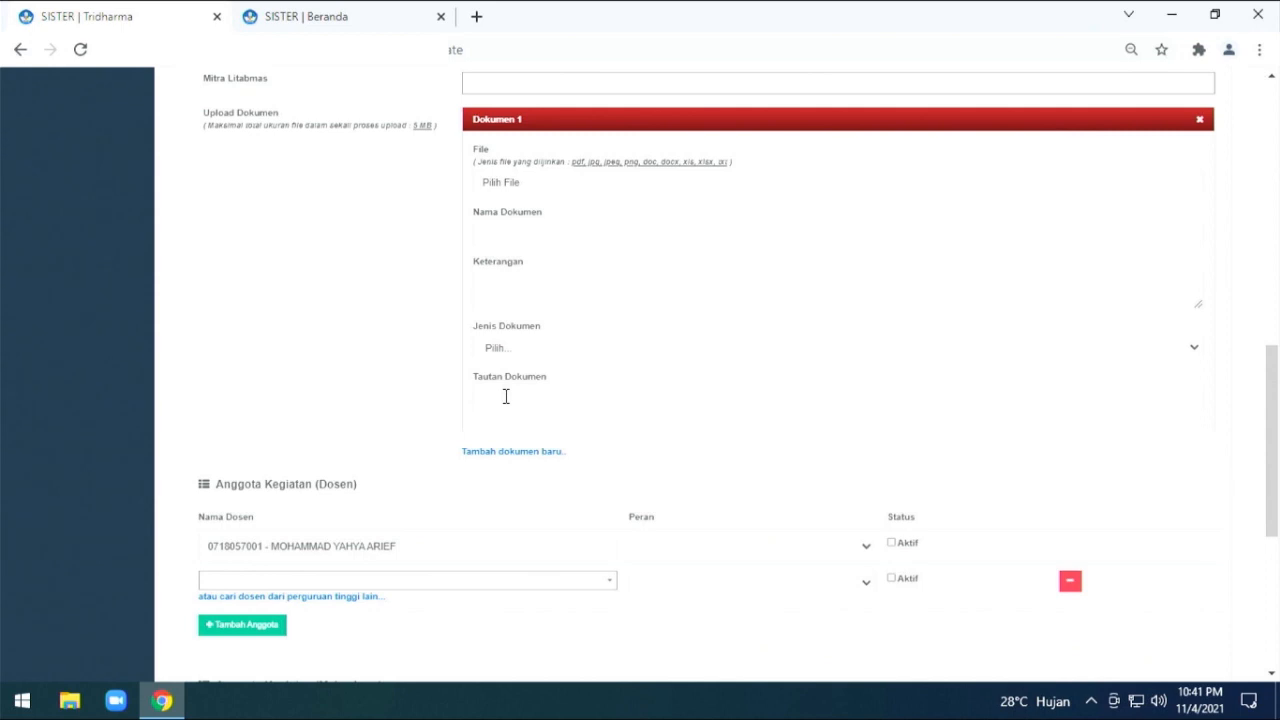
pyautogui.click(505, 397)
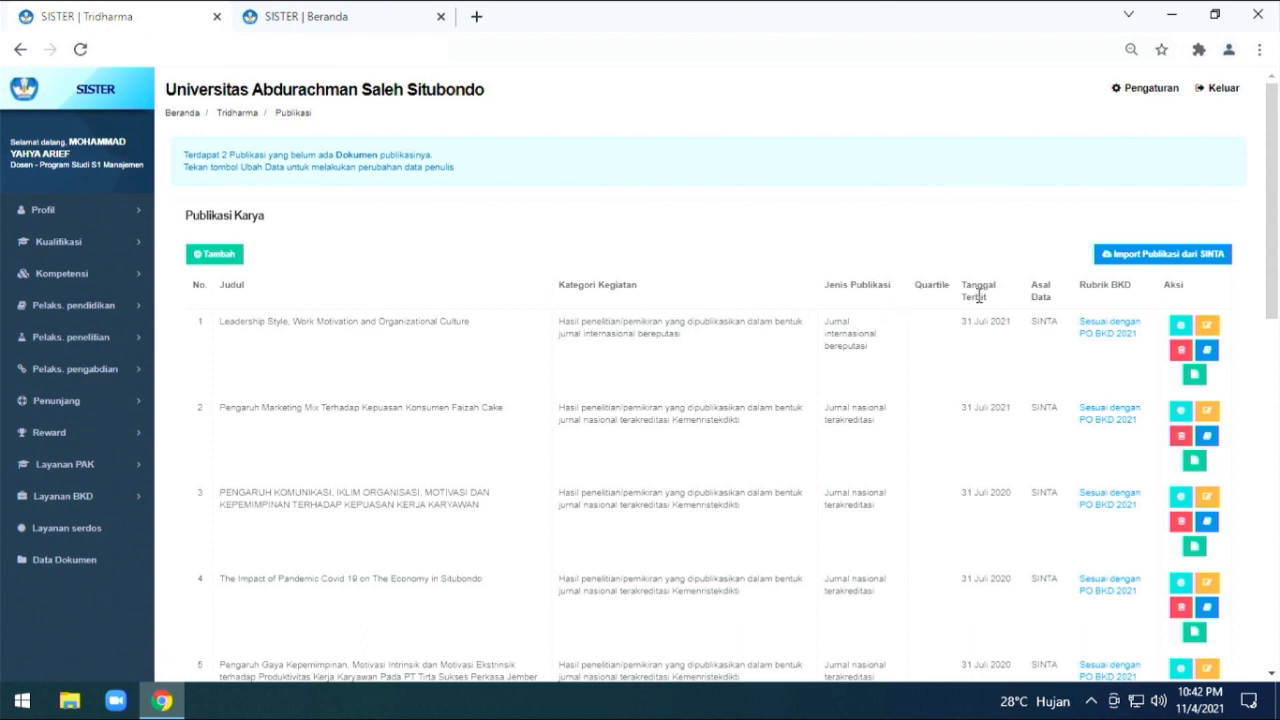
# - Open the SINTA publication import list and check the Aksi and Jenis Publikasi options of the first publication without choosing any
pyautogui.click(1158, 262)
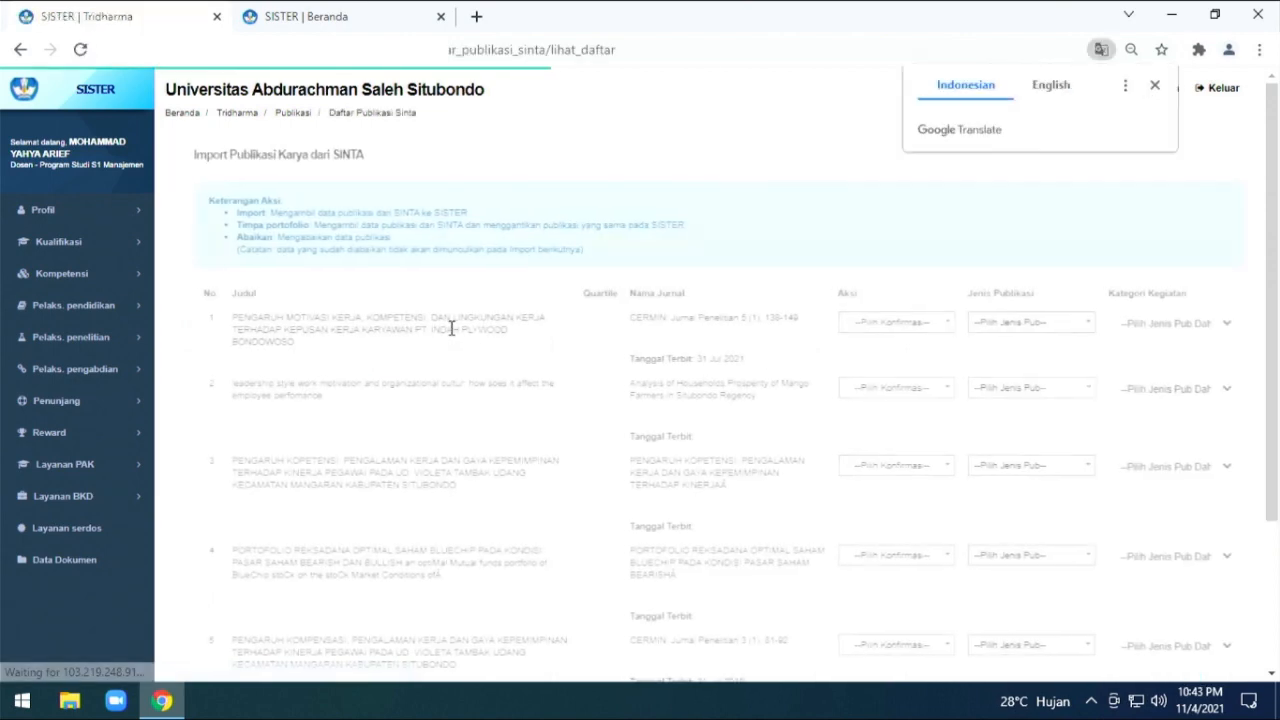
pyautogui.scroll(-3, 558, 389)
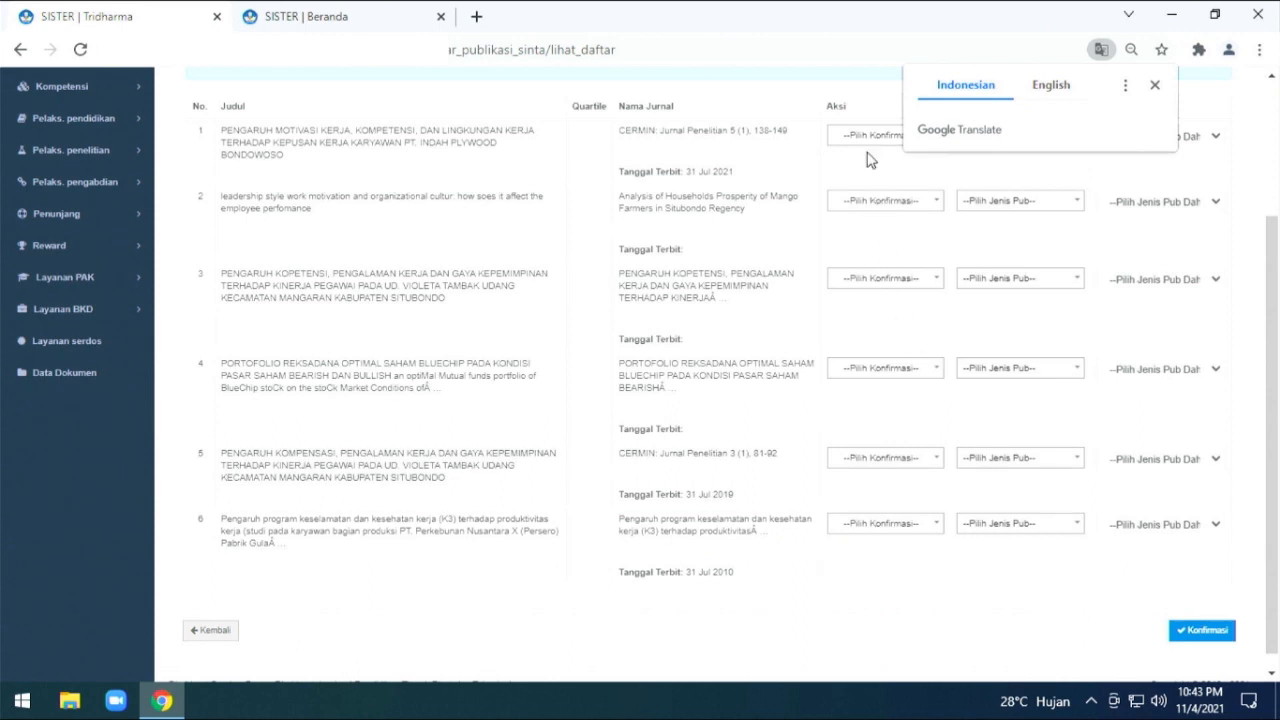
pyautogui.scroll(3, 390, 184)
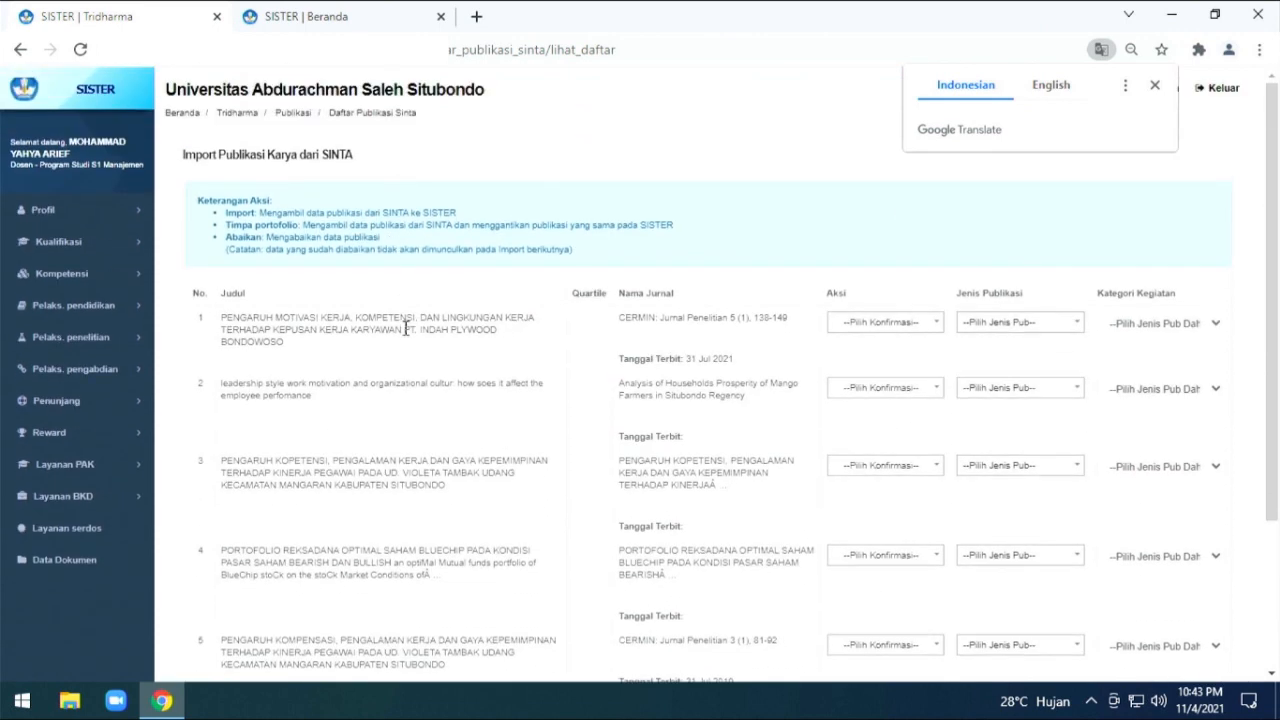
pyautogui.click(935, 326)
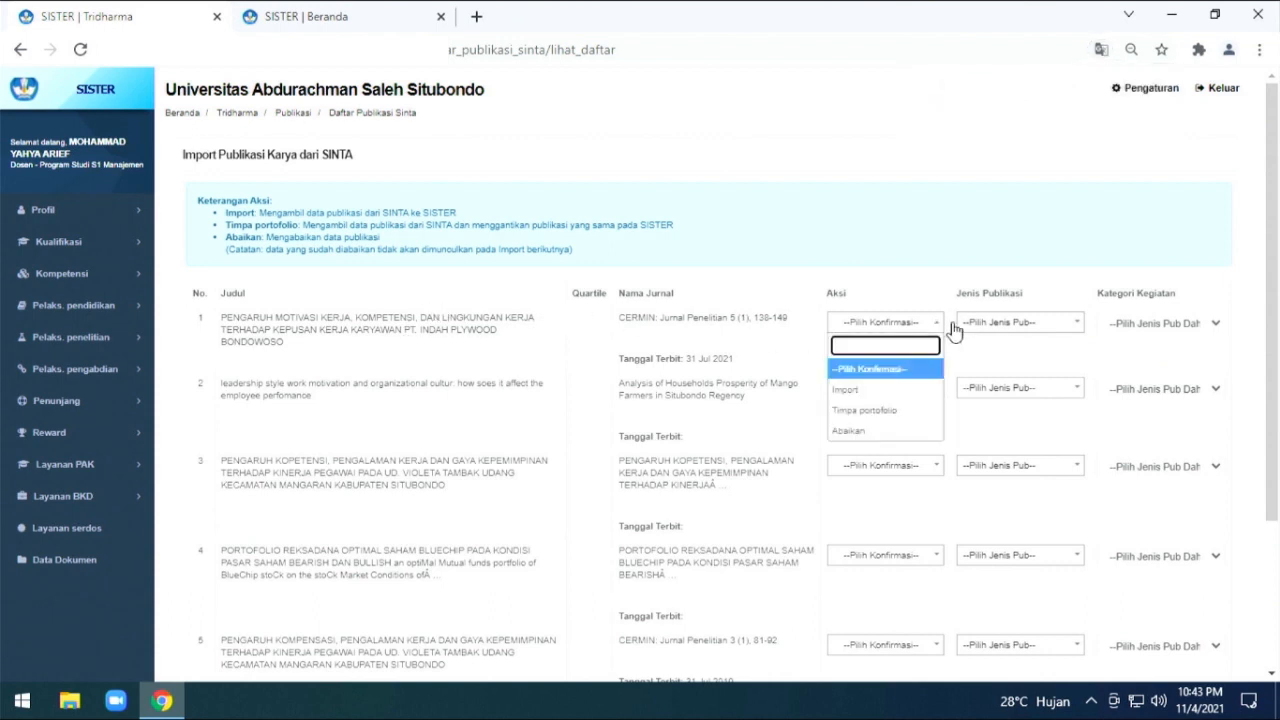
pyautogui.click(1080, 326)
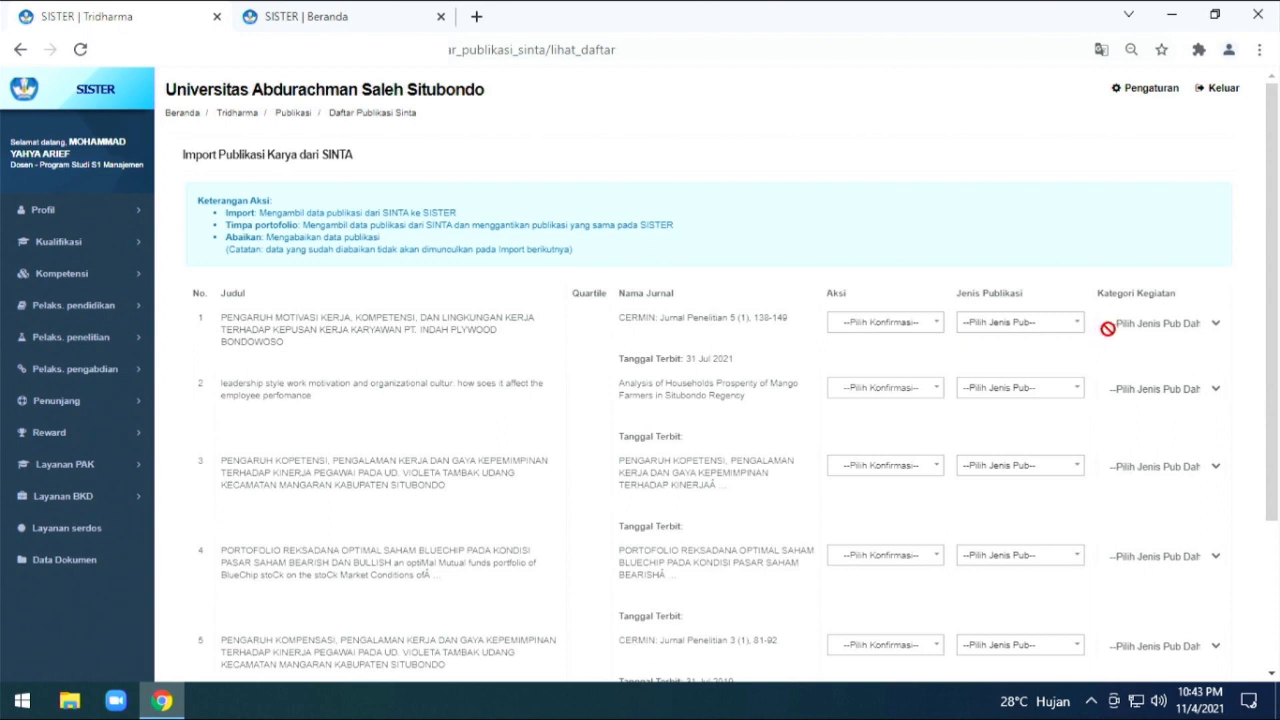
pyautogui.scroll(-2, 320, 260)
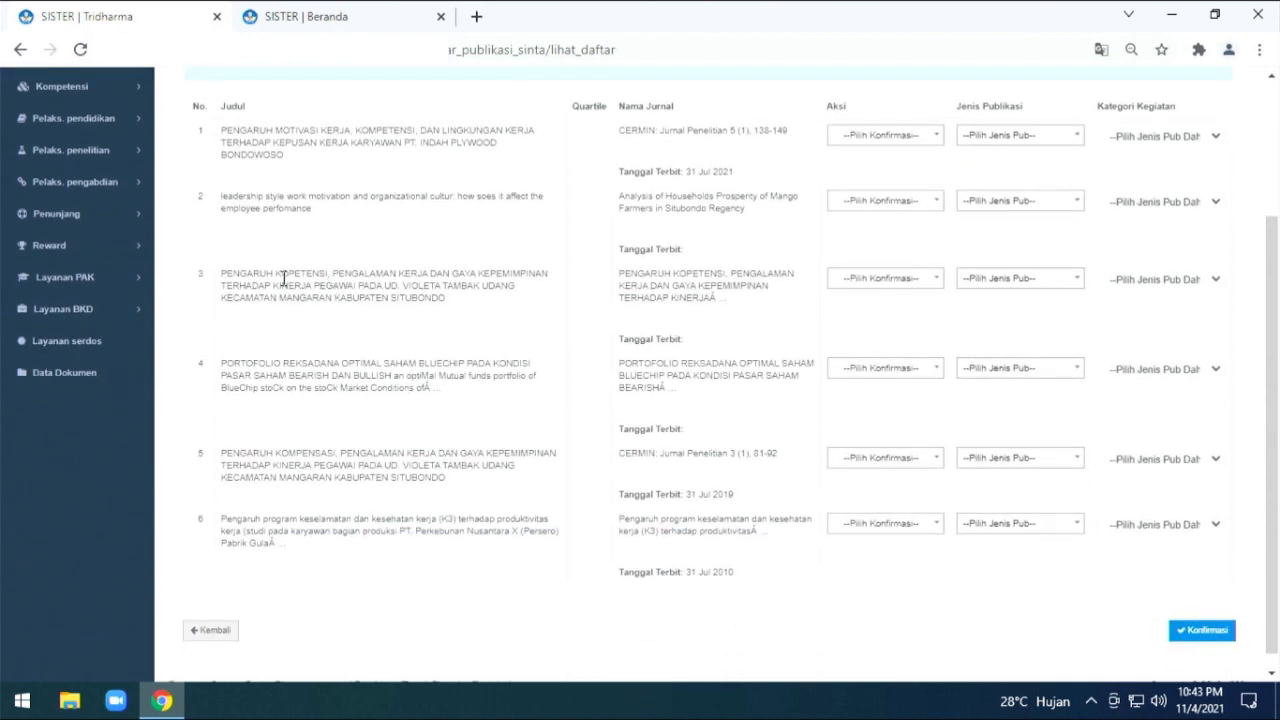
# - Open Paten/HKI under Pelaks. penelitian and start adding a new patent record
pyautogui.click(92, 148)
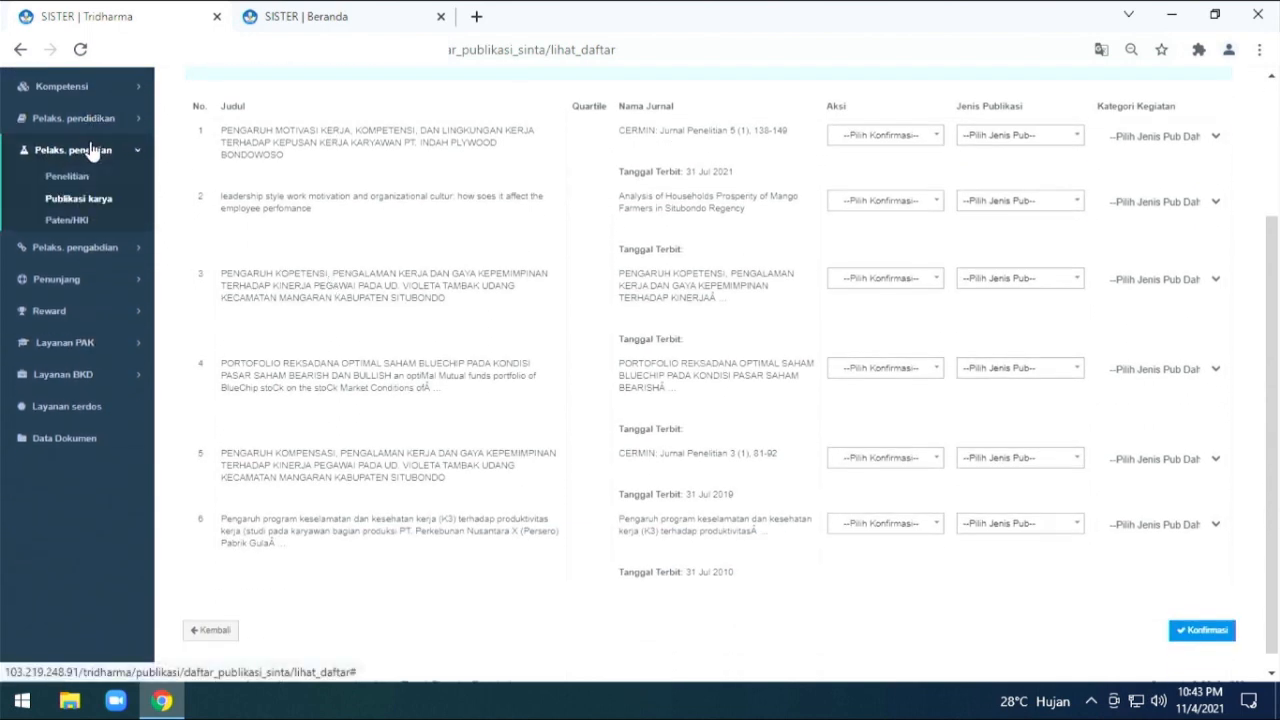
pyautogui.click(82, 222)
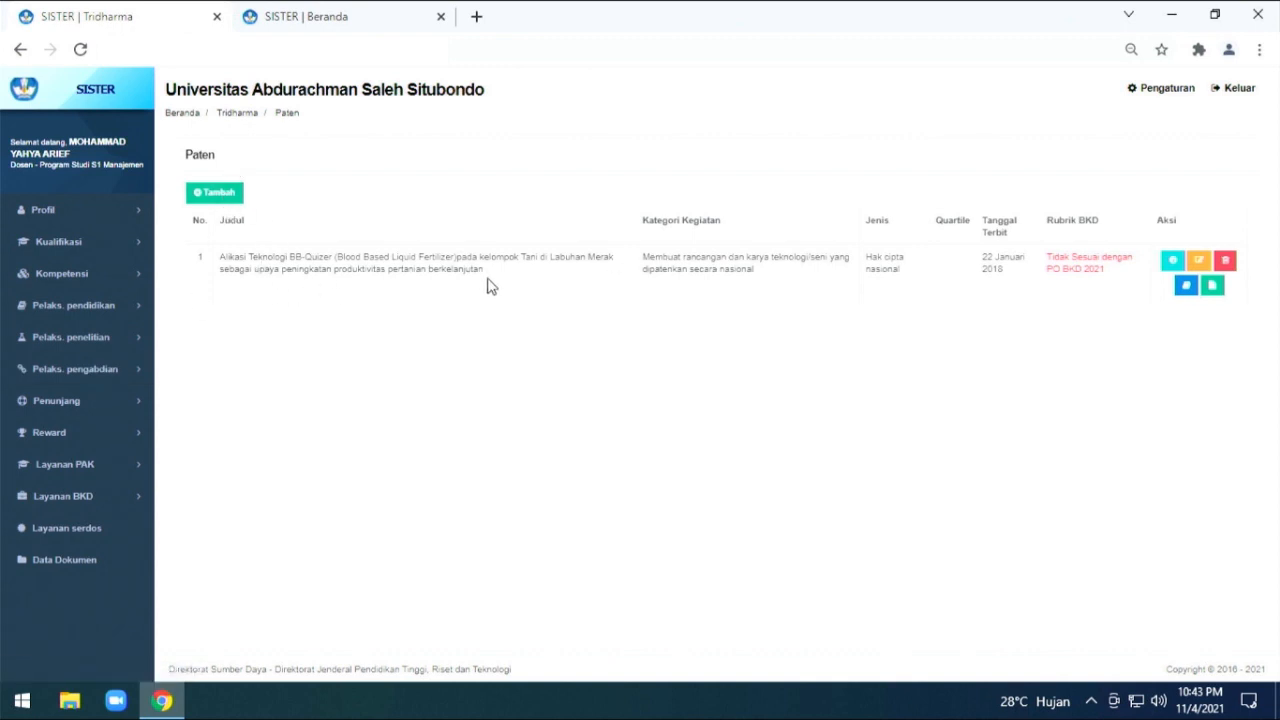
pyautogui.click(213, 195)
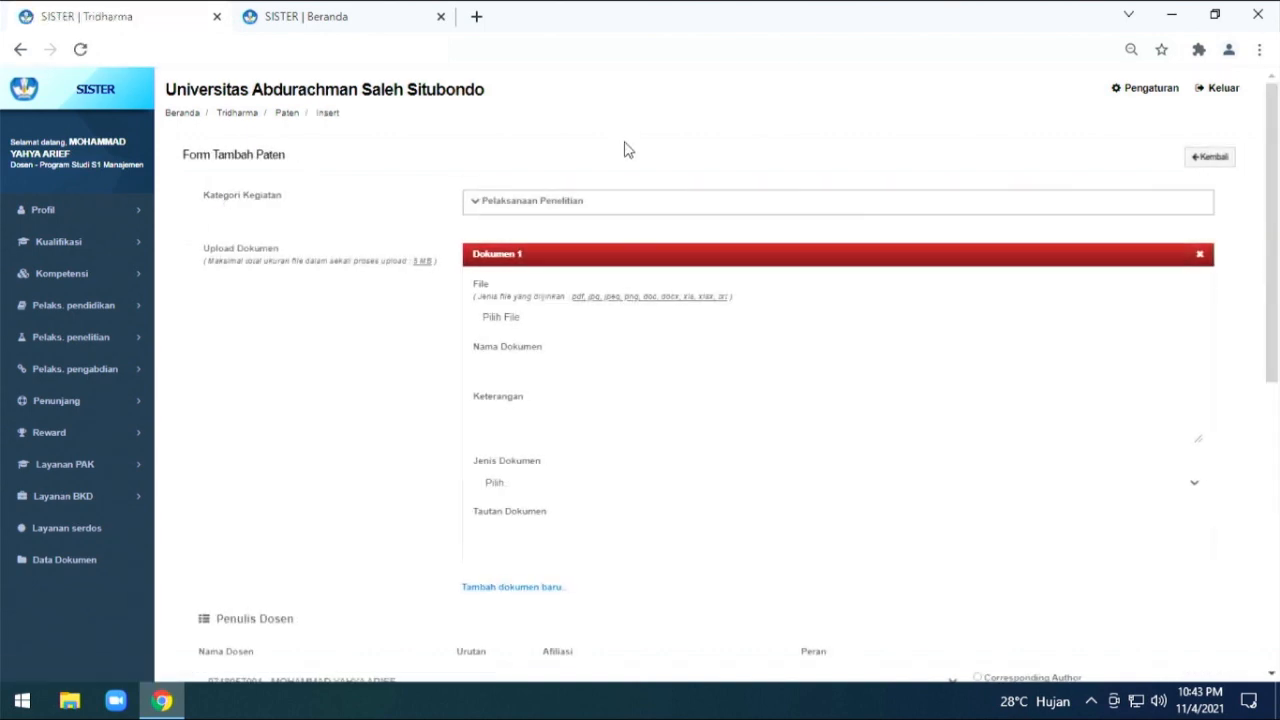
# - Expand Pelaksanaan Penelitian under Kategori Kegiatan and review the patent form's activity categories, Dokumen 1 upload and Penulis Dosen sections
pyautogui.click(577, 210)
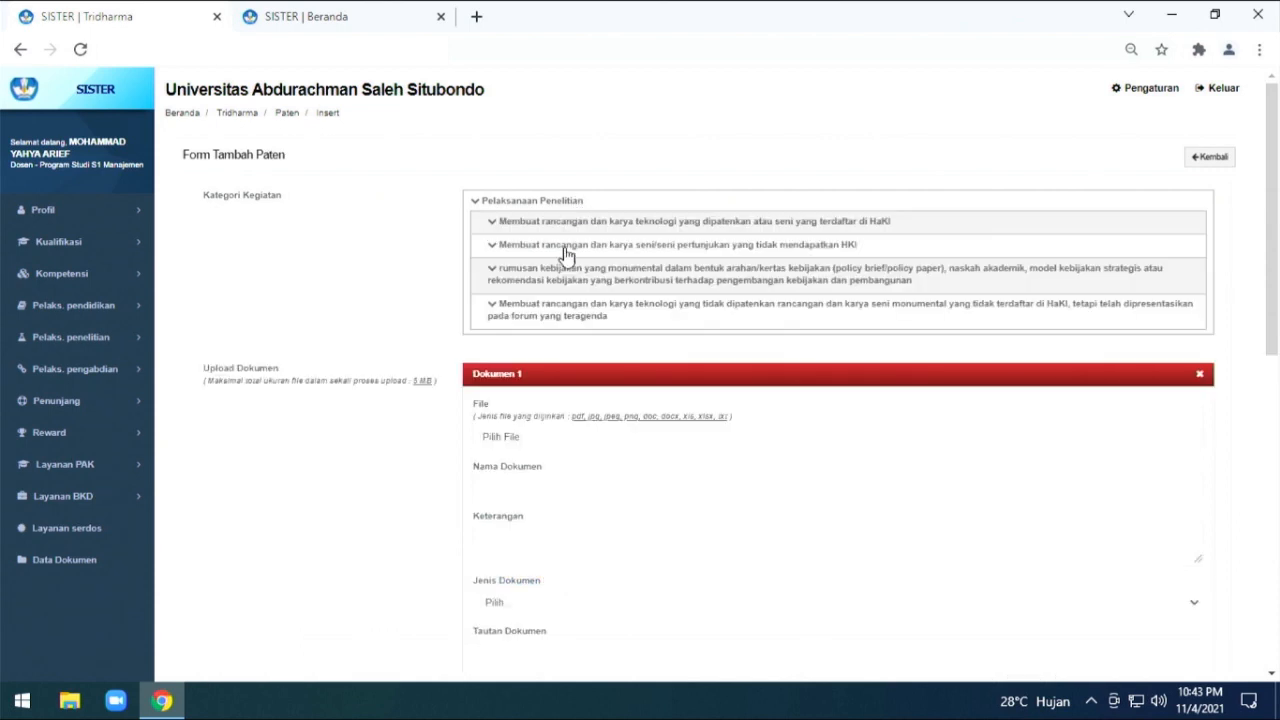
pyautogui.scroll(-2, 392, 462)
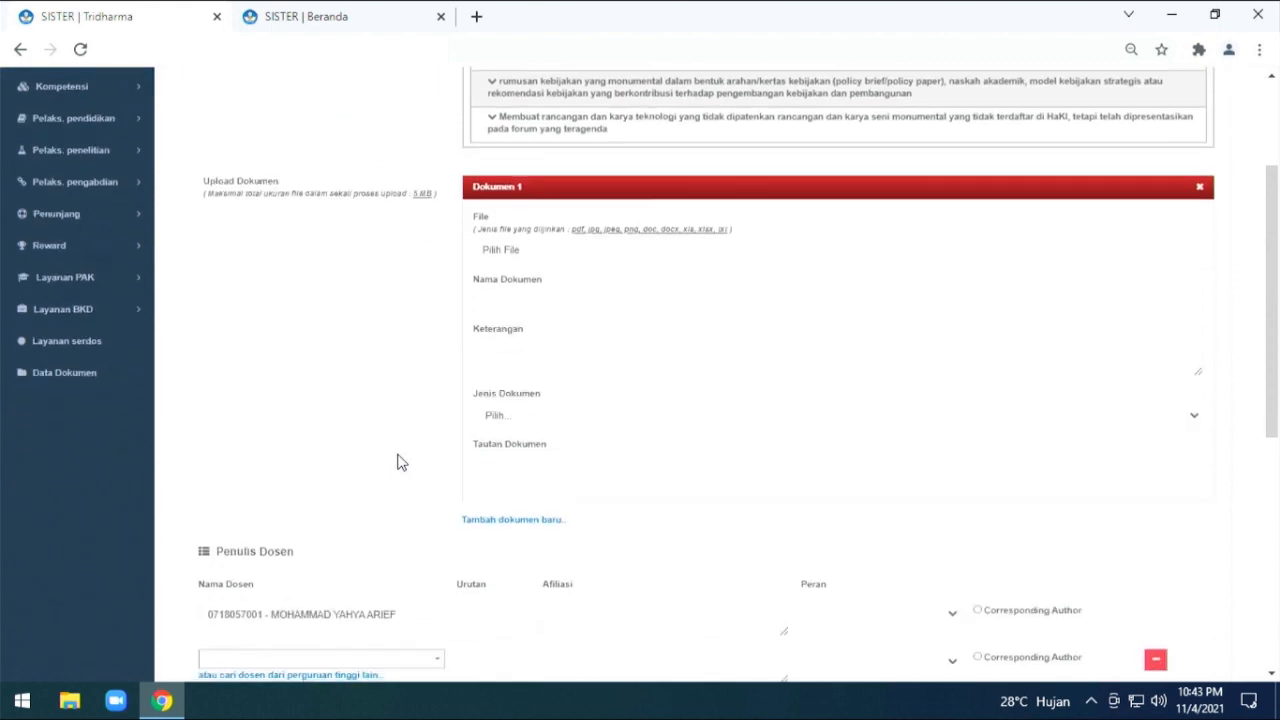
pyautogui.scroll(-1, 514, 340)
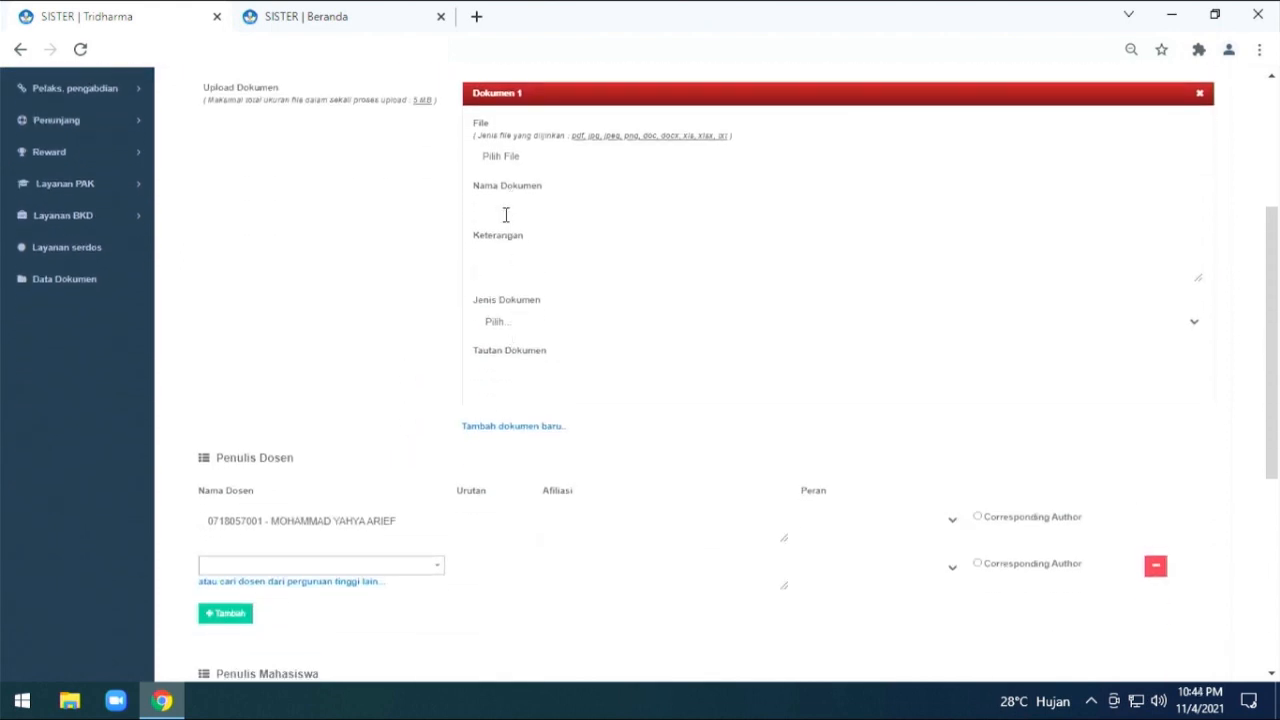
pyautogui.scroll(1, 505, 215)
pyautogui.scroll(1, 505, 215)
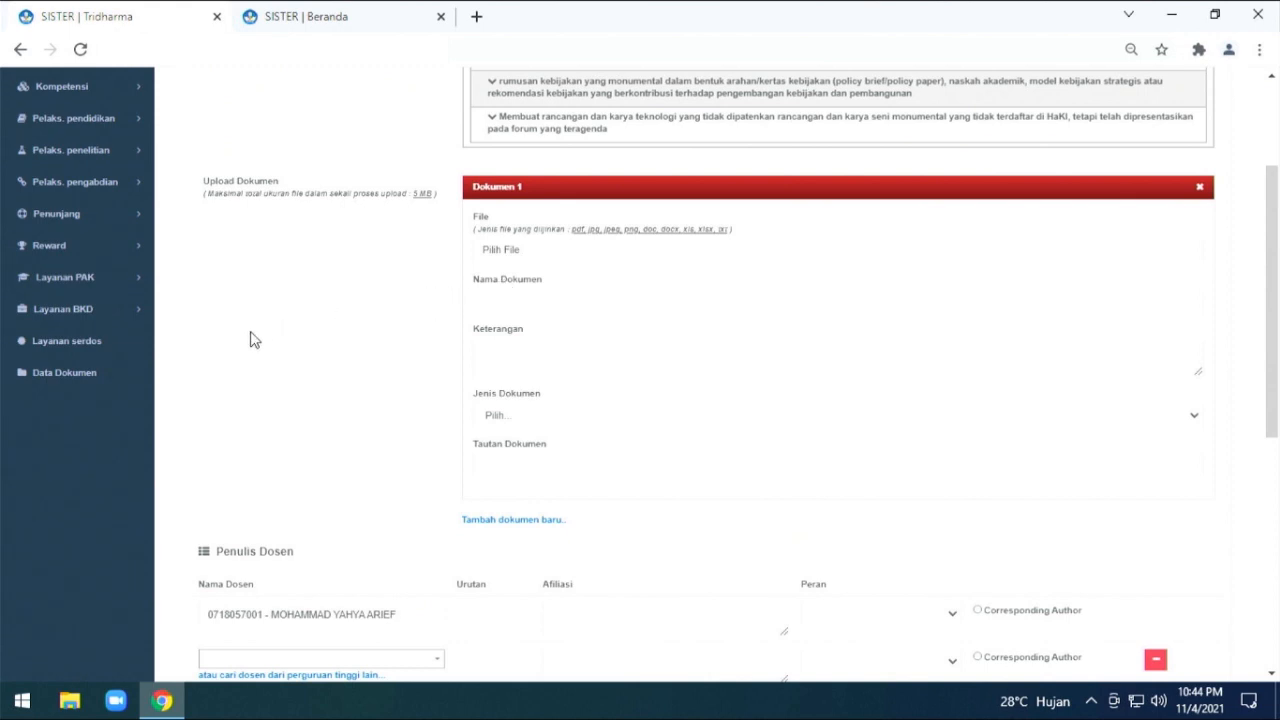
pyautogui.scroll(2, 250, 340)
pyautogui.scroll(-1, 234, 426)
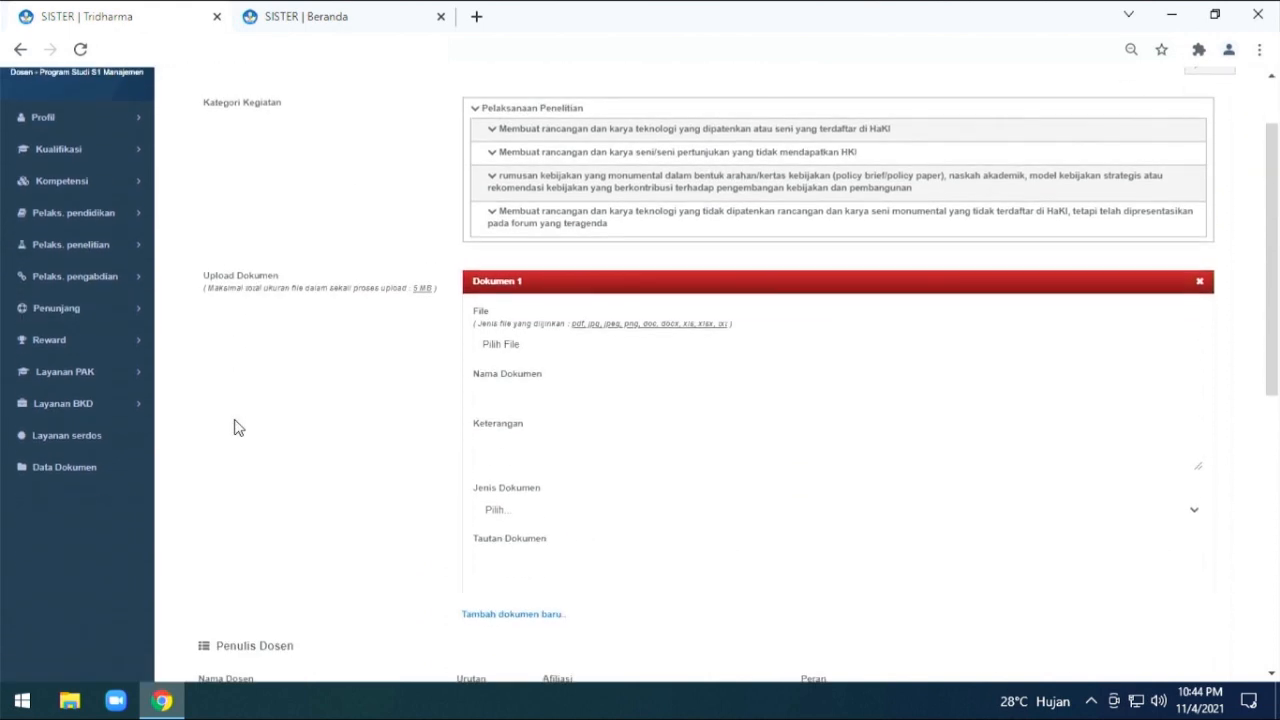
pyautogui.scroll(-1, 400, 415)
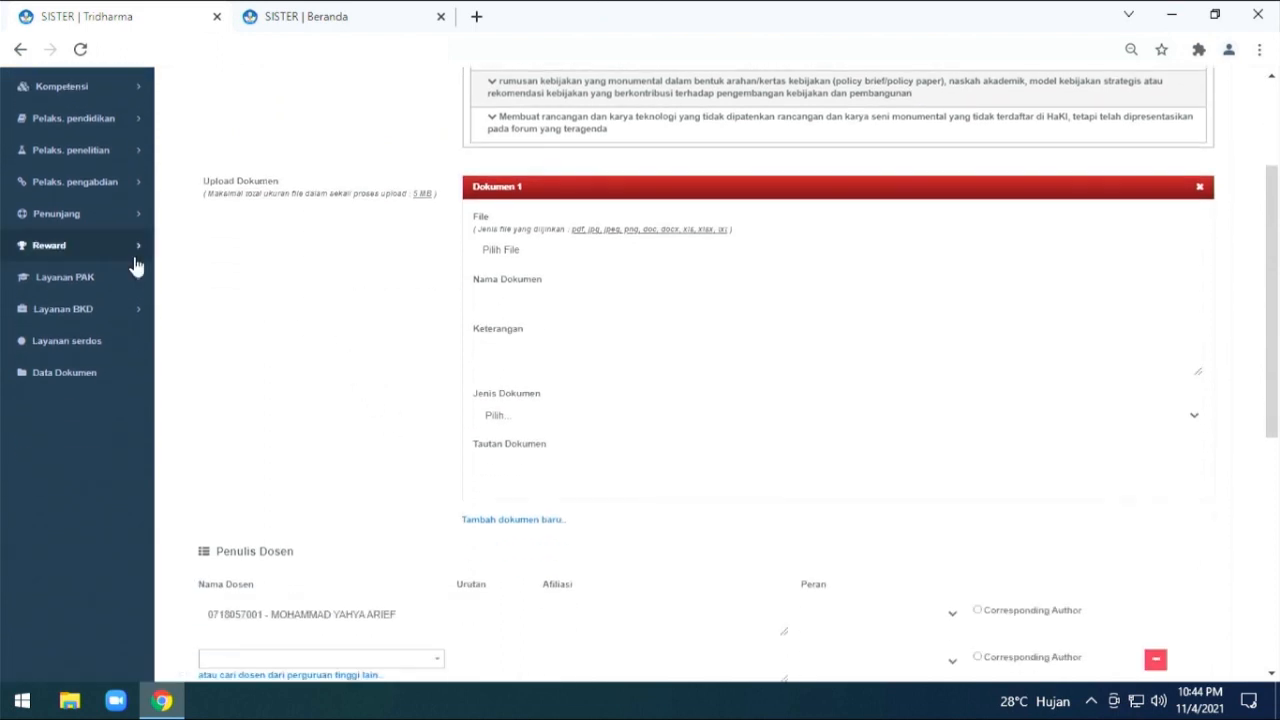
# - Open Pengabdian under Pelaks. pengabdian and start adding a new community service record
pyautogui.click(82, 152)
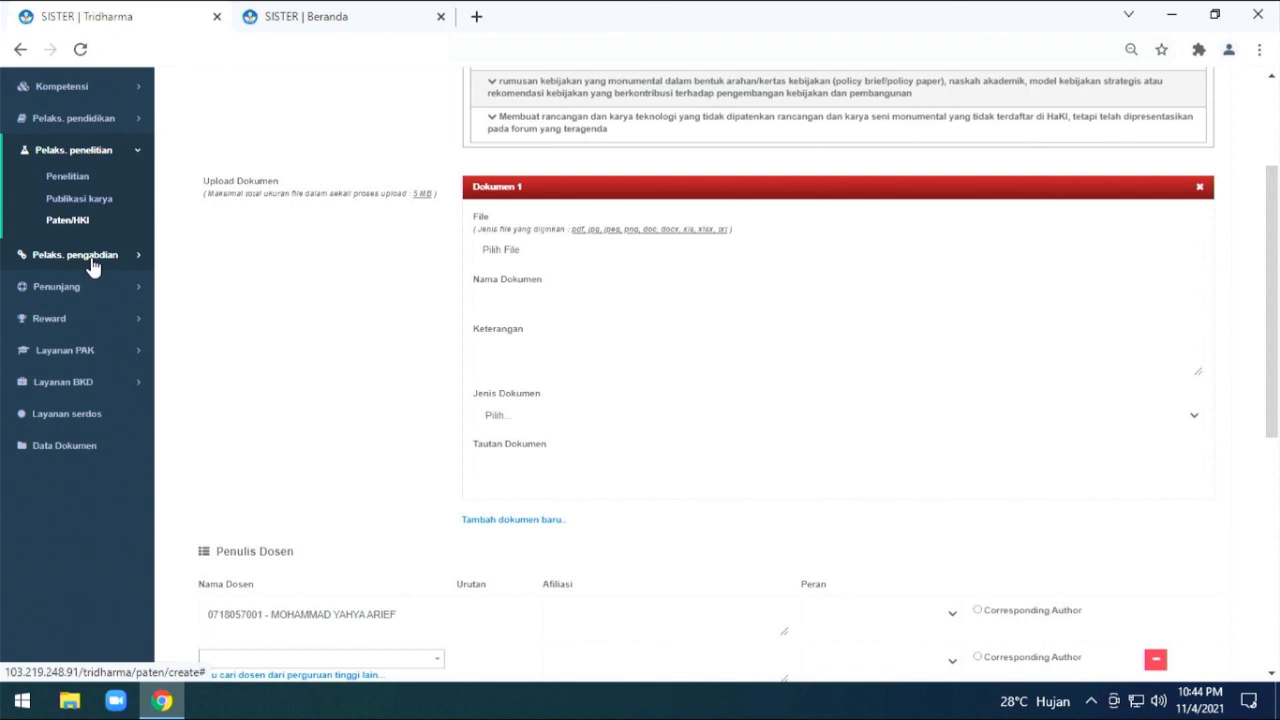
pyautogui.click(91, 258)
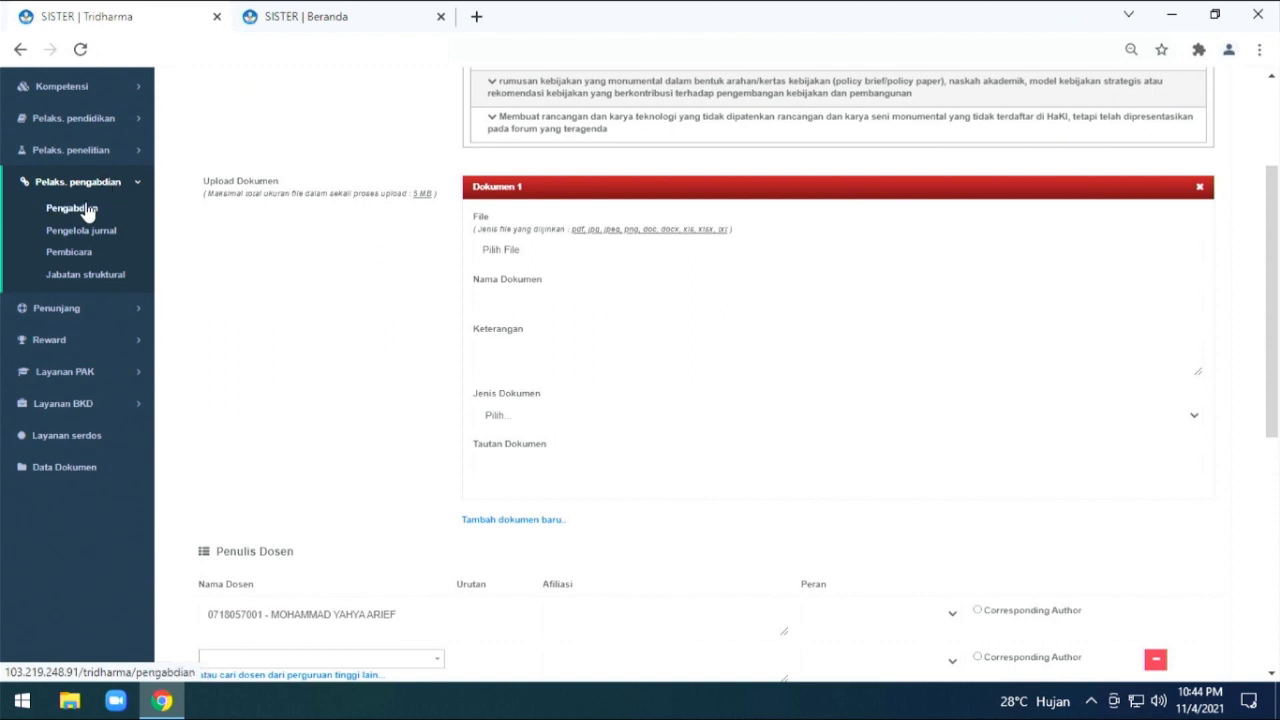
pyautogui.click(88, 211)
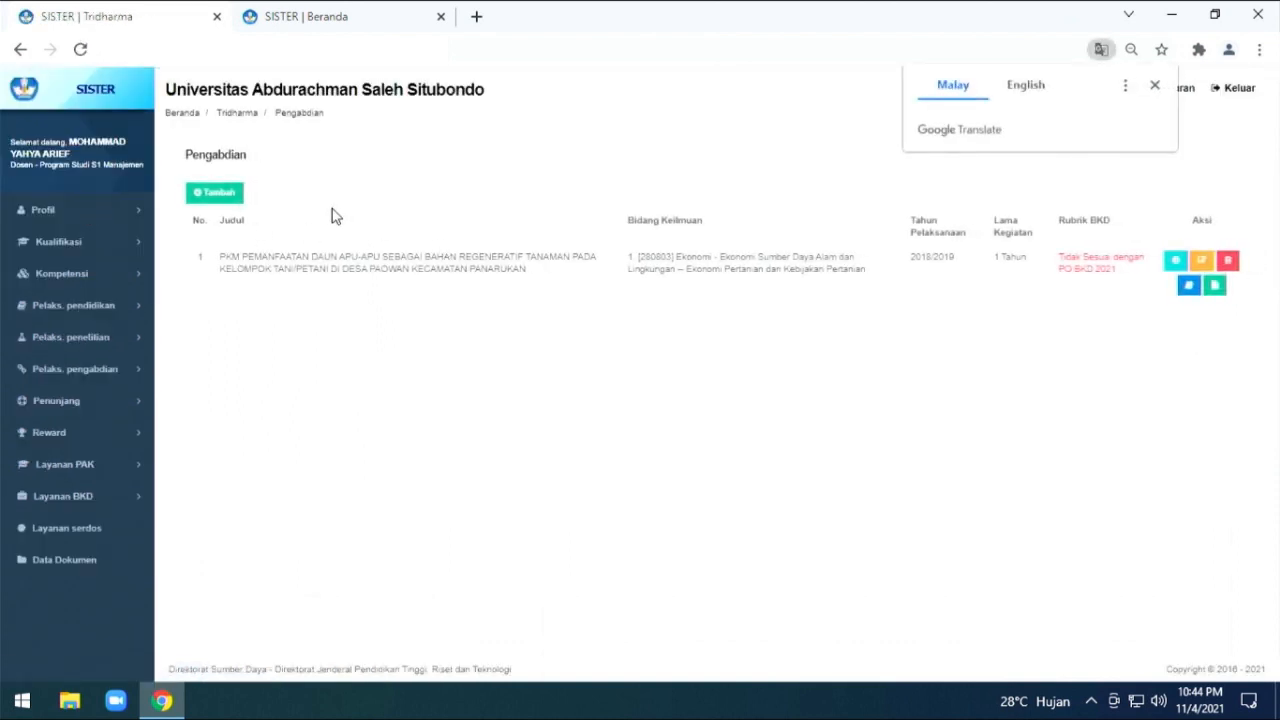
pyautogui.click(210, 195)
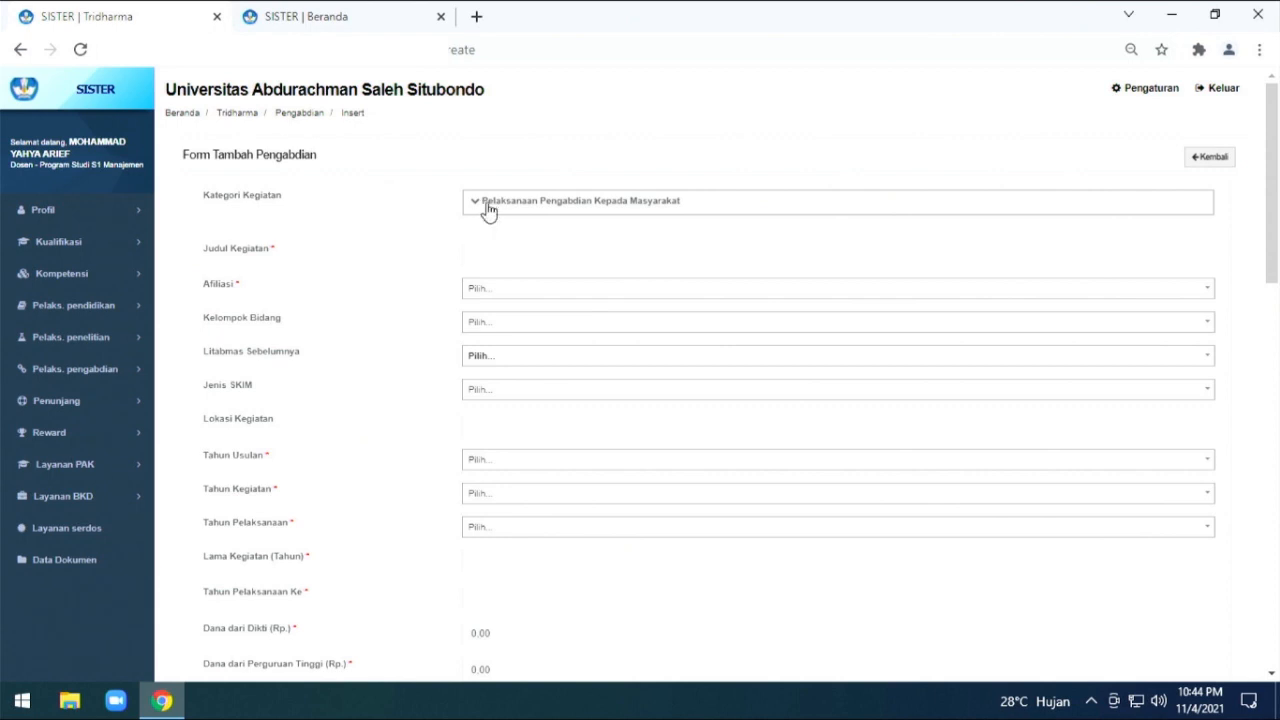
# - Expand Pelaksanaan Pengabdian Kepada Masyarakat under Kategori Kegiatan and review the form fields from Judul Kegiatan to the funding amounts without filling them
pyautogui.click(482, 205)
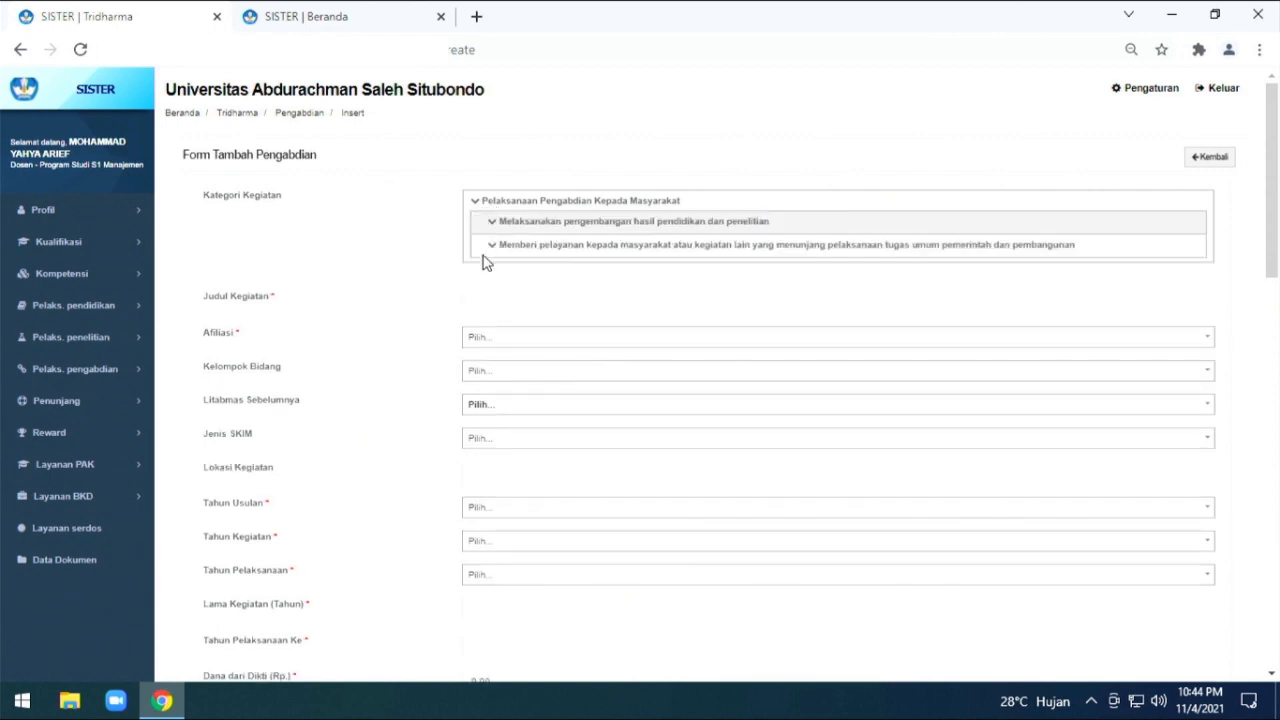
pyautogui.click(483, 304)
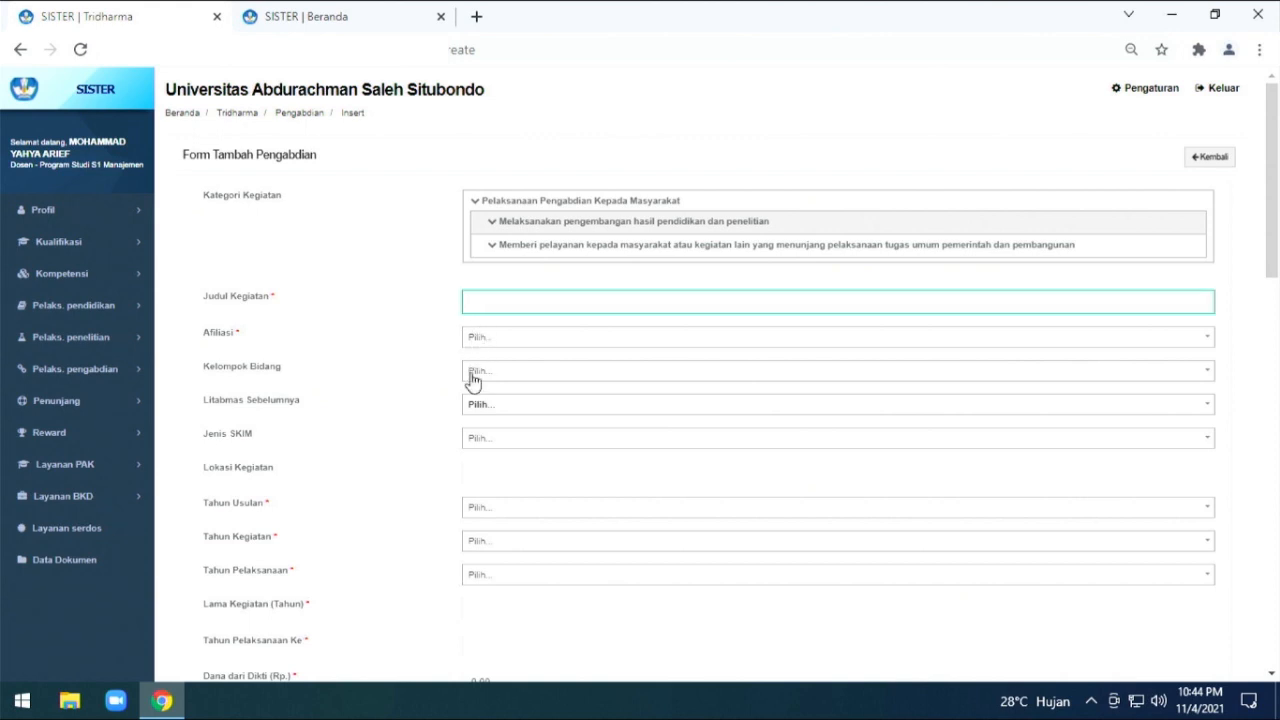
pyautogui.scroll(-1, 474, 378)
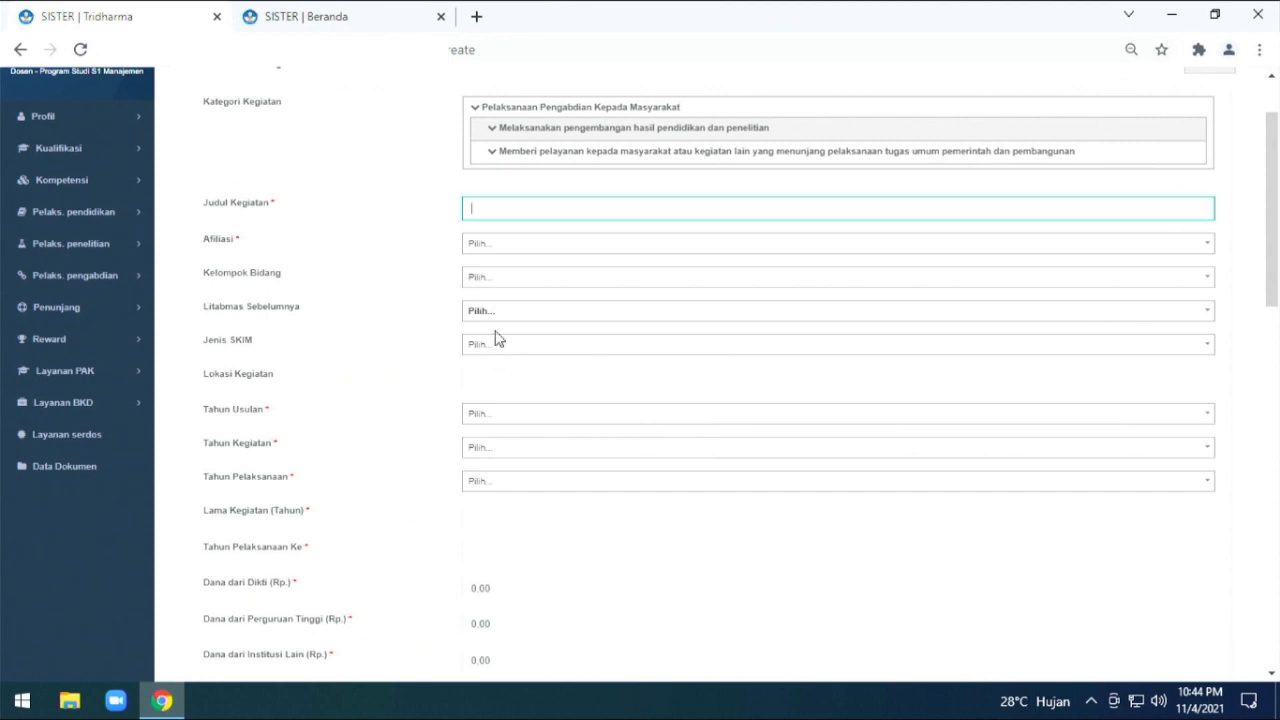
pyautogui.scroll(-1, 494, 372)
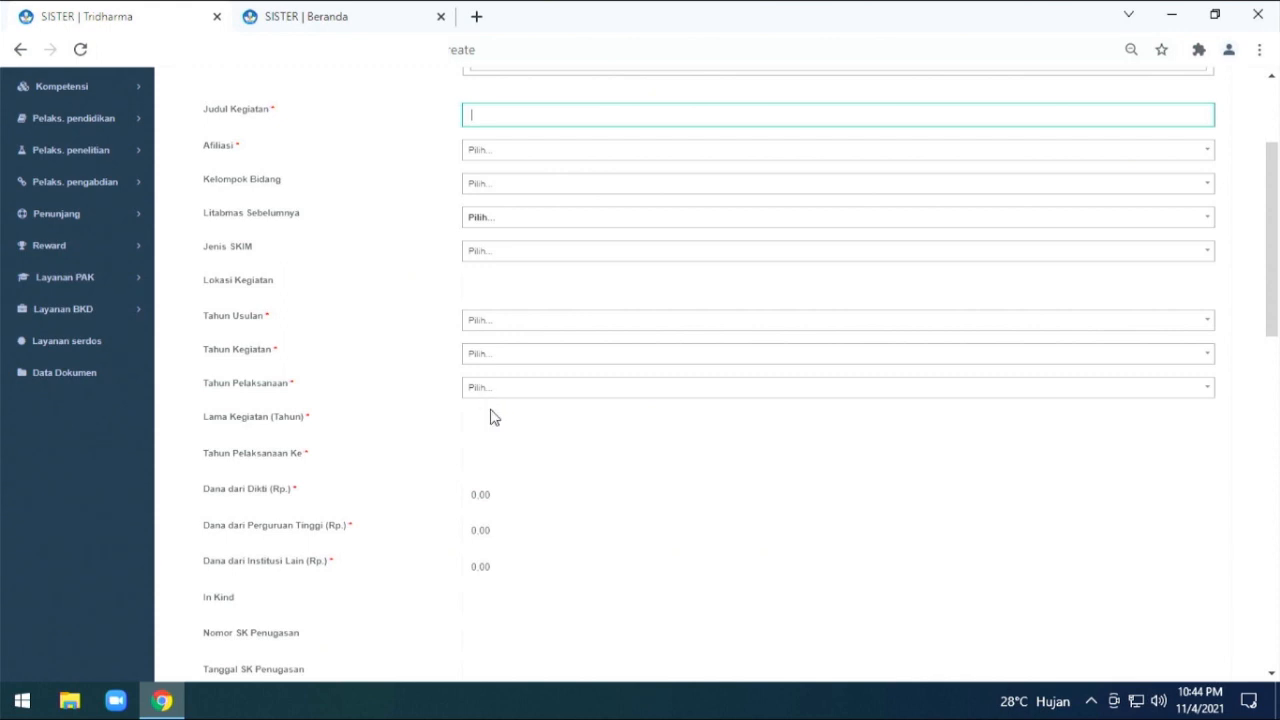
pyautogui.scroll(-1, 491, 416)
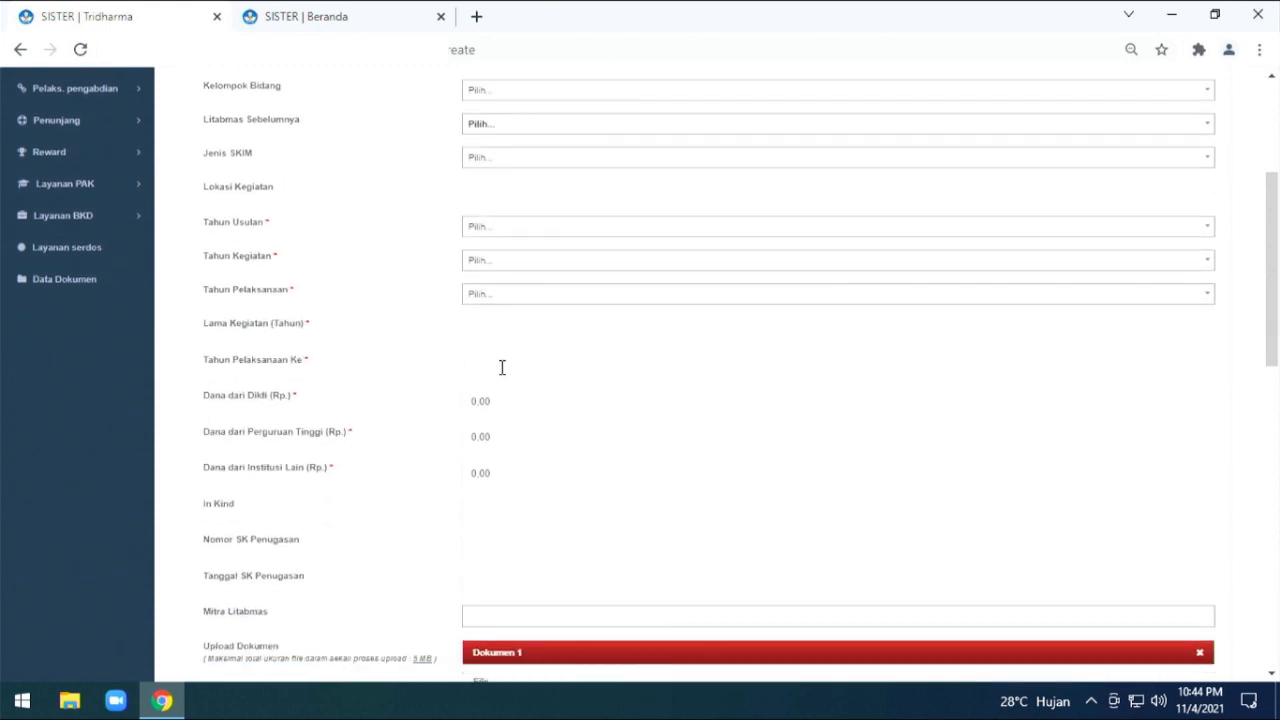
pyautogui.scroll(-1, 501, 376)
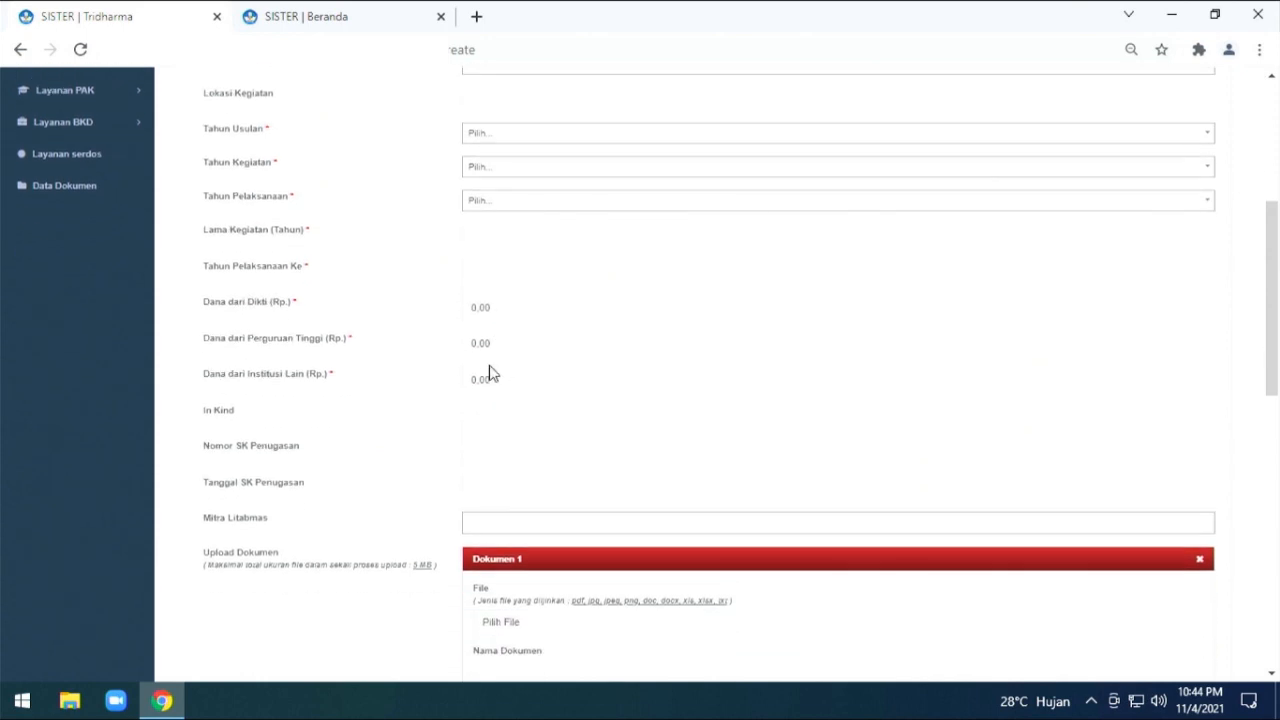
# - Review the Dokumen 1 upload fields and the Anggota Kegiatan (Dosen) section of the Pengabdian form
pyautogui.scroll(-2, 497, 377)
pyautogui.scroll(-2, 498, 385)
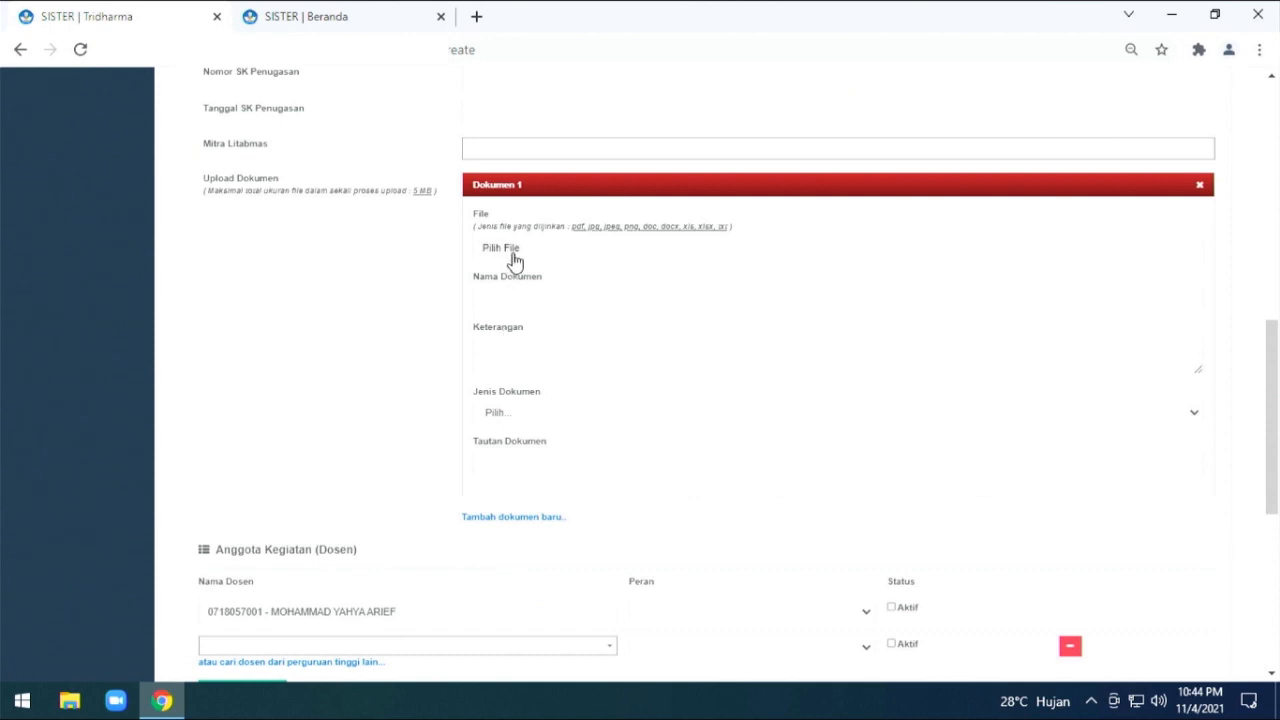
pyautogui.scroll(-1, 516, 263)
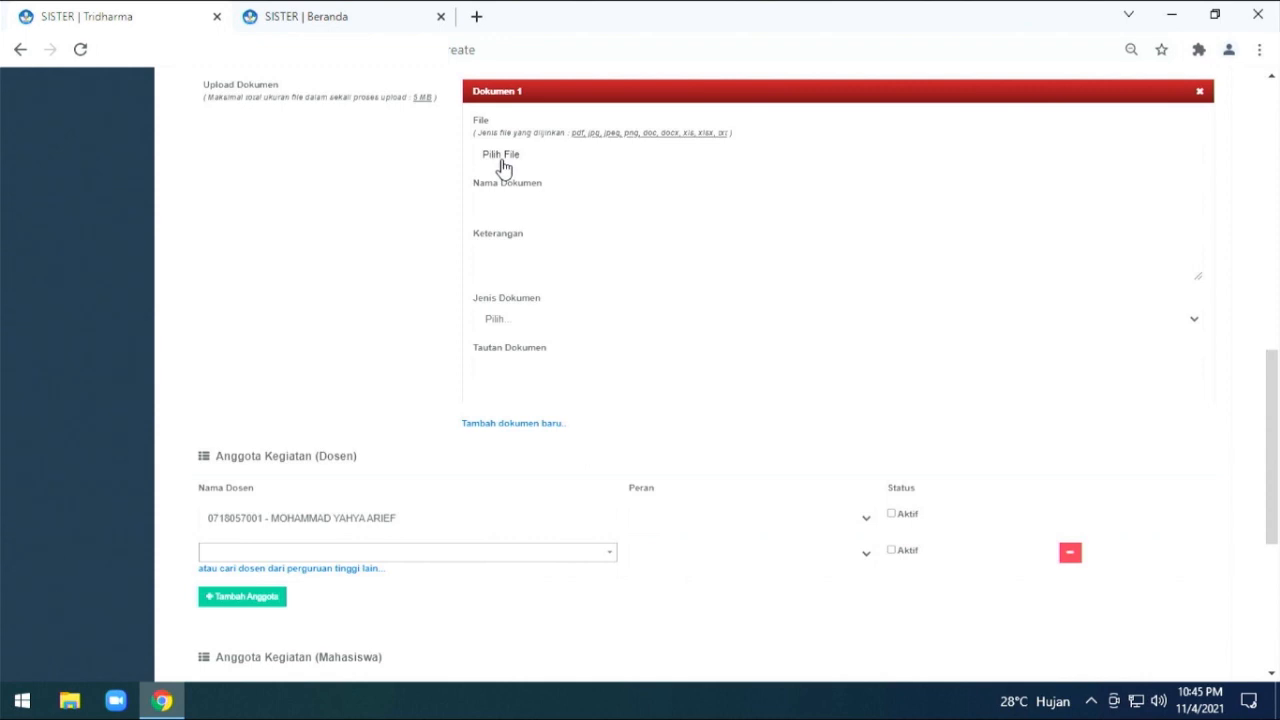
pyautogui.scroll(1, 519, 355)
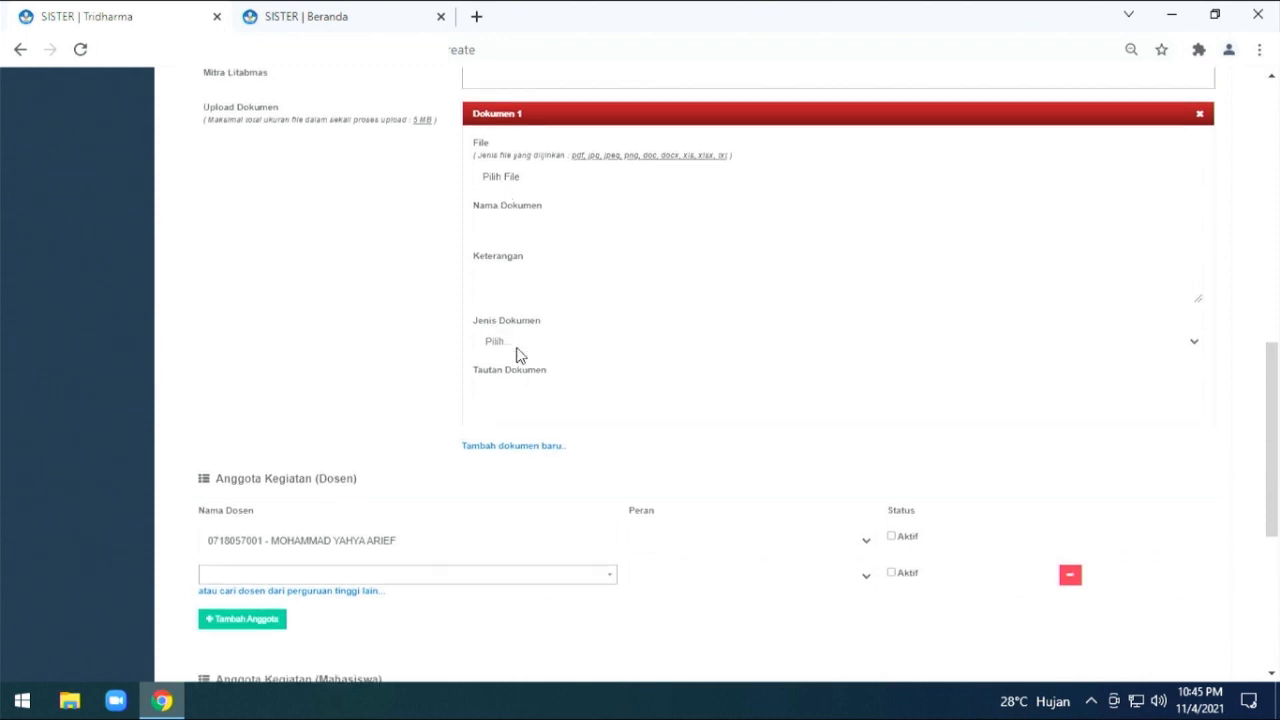
pyautogui.scroll(2, 517, 348)
pyautogui.scroll(-2, 505, 365)
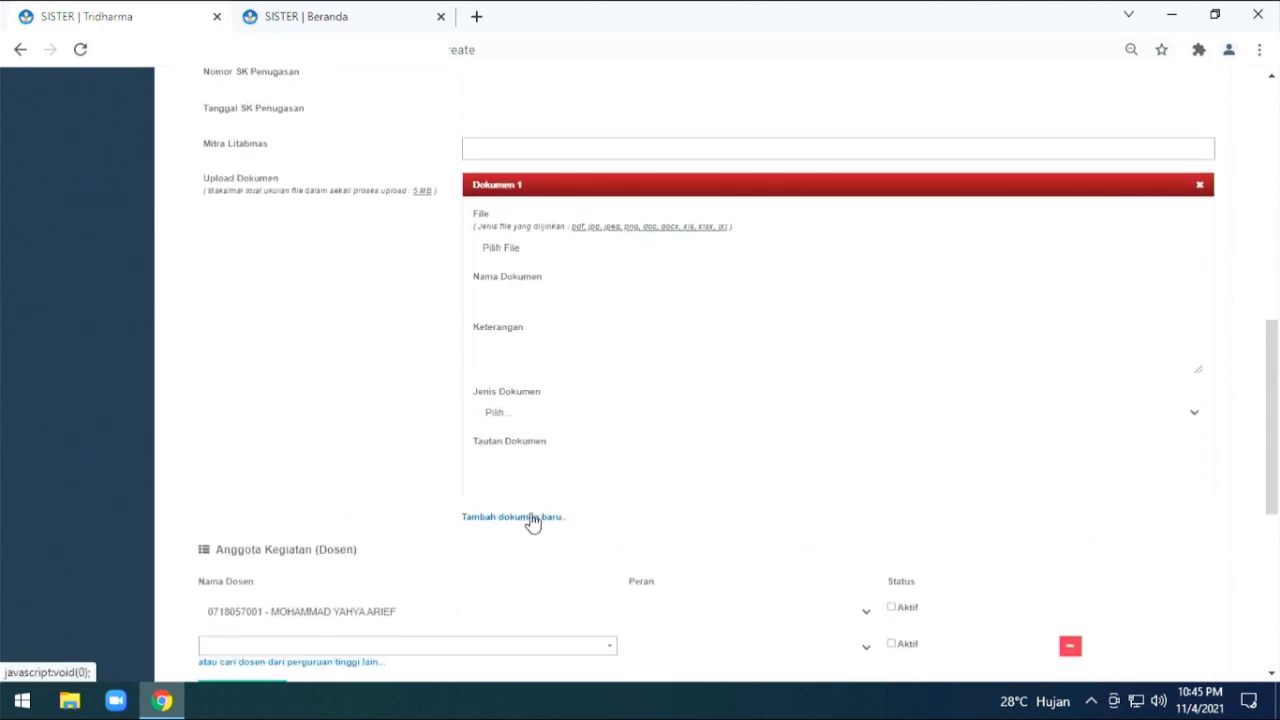
# - Add three more document entries, Dokumen 2 to Dokumen 4, under Upload Dokumen in the Pengabdian form
pyautogui.click(531, 519)
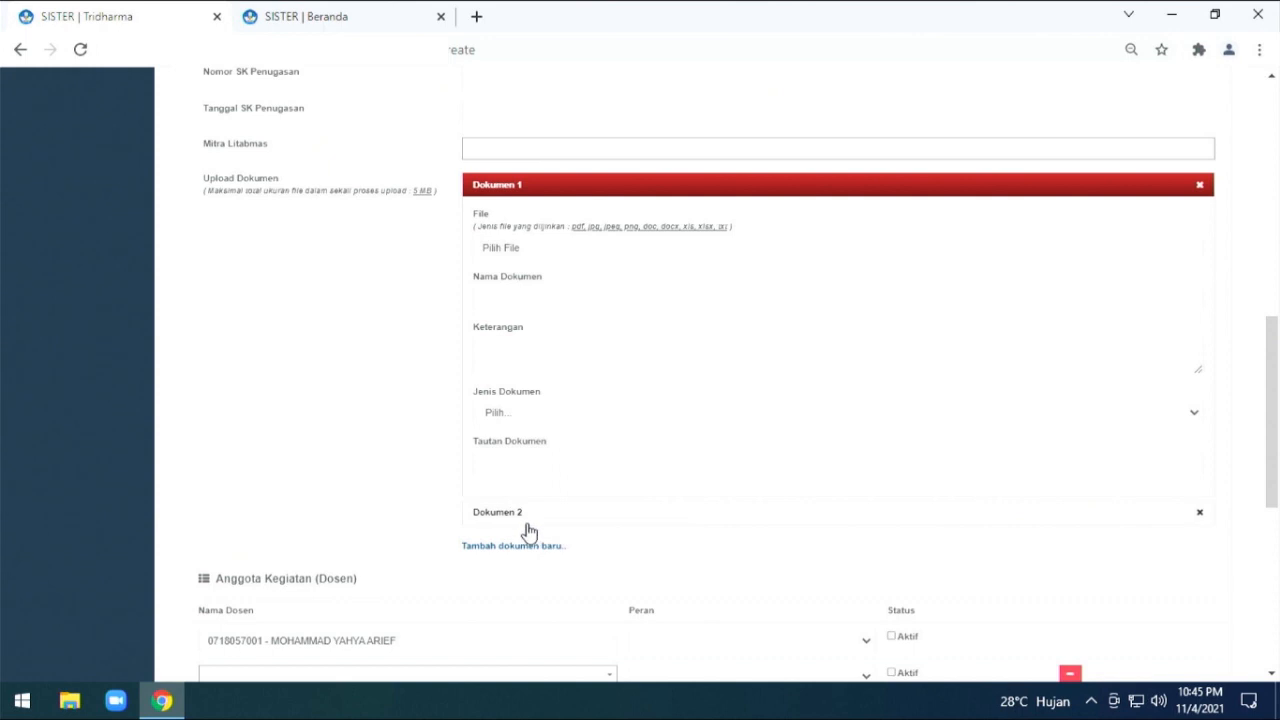
pyautogui.click(521, 549)
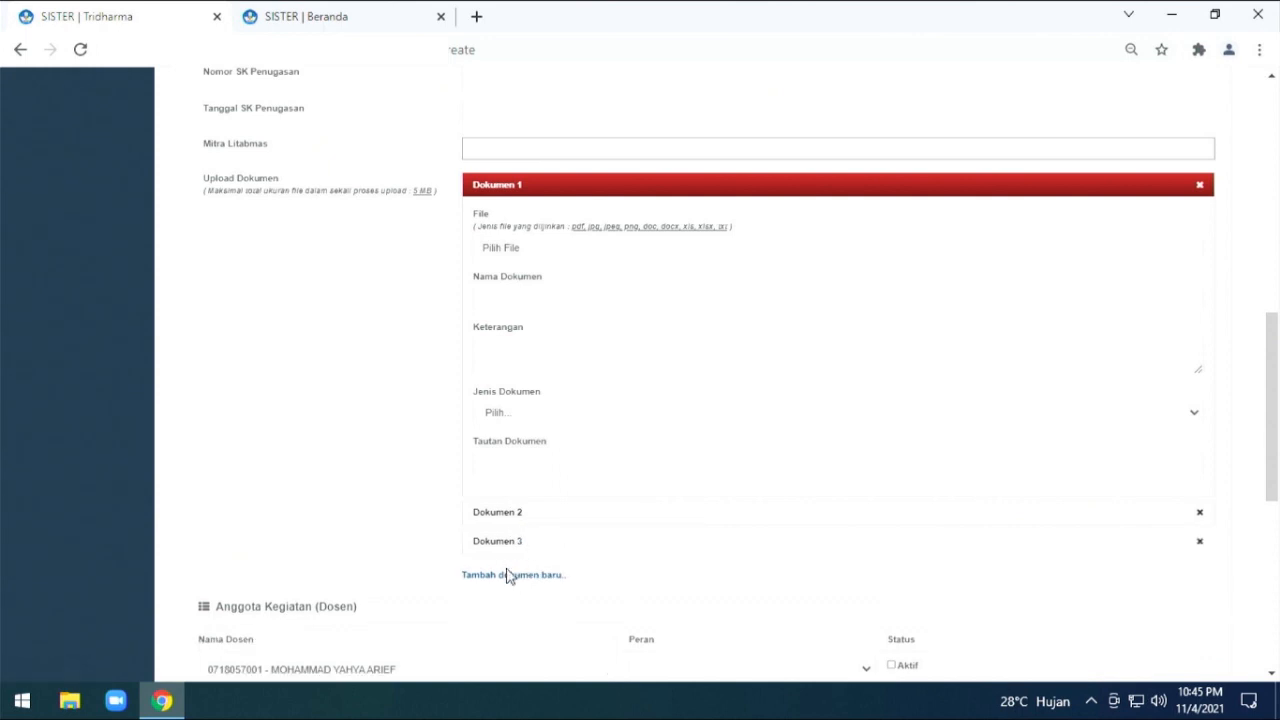
pyautogui.click(509, 580)
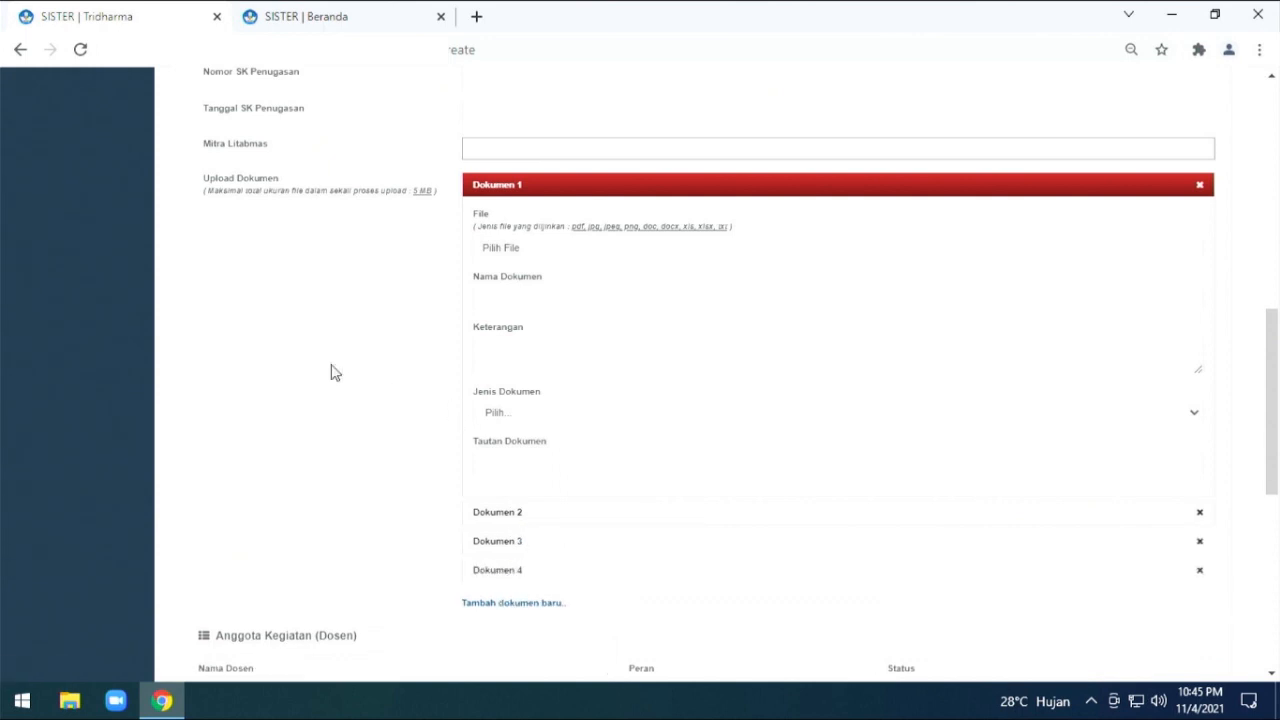
# - Open Pengelola jurnal under Pelaks. pengabdian, start adding a record, and review its form down to Tautan Dokumen
pyautogui.scroll(10, 320, 357)
pyautogui.click(82, 370)
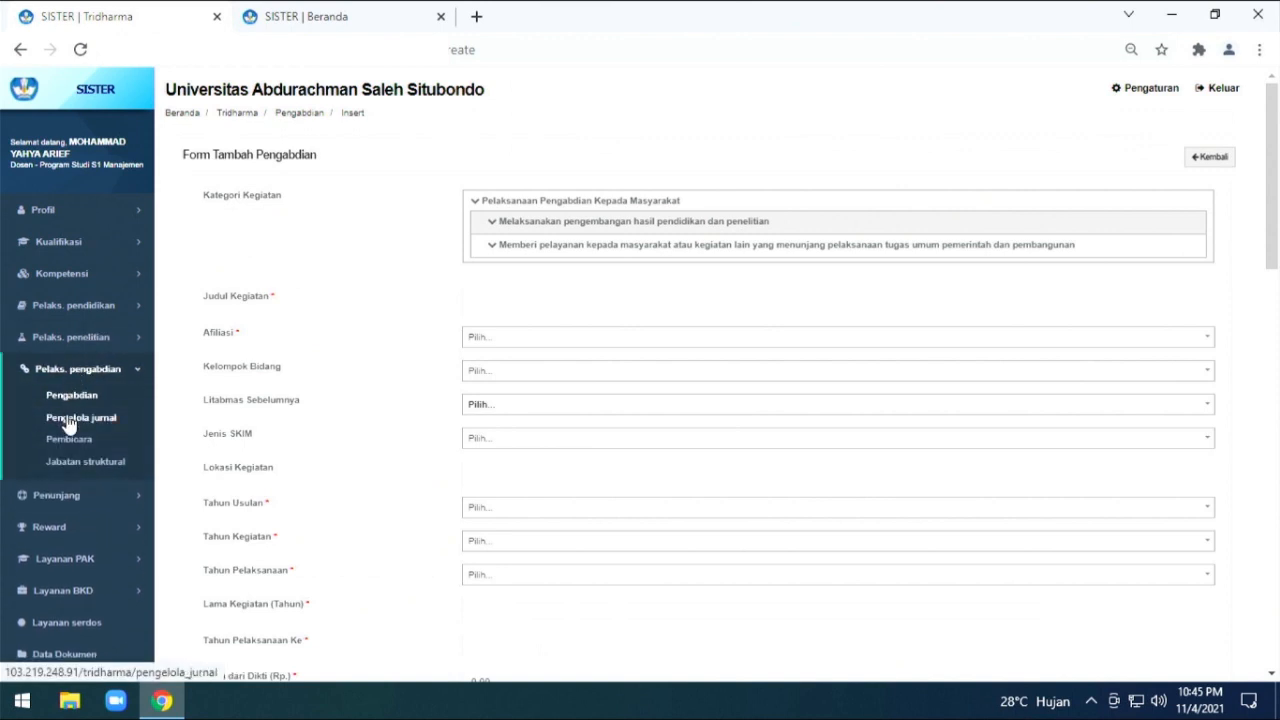
pyautogui.click(68, 420)
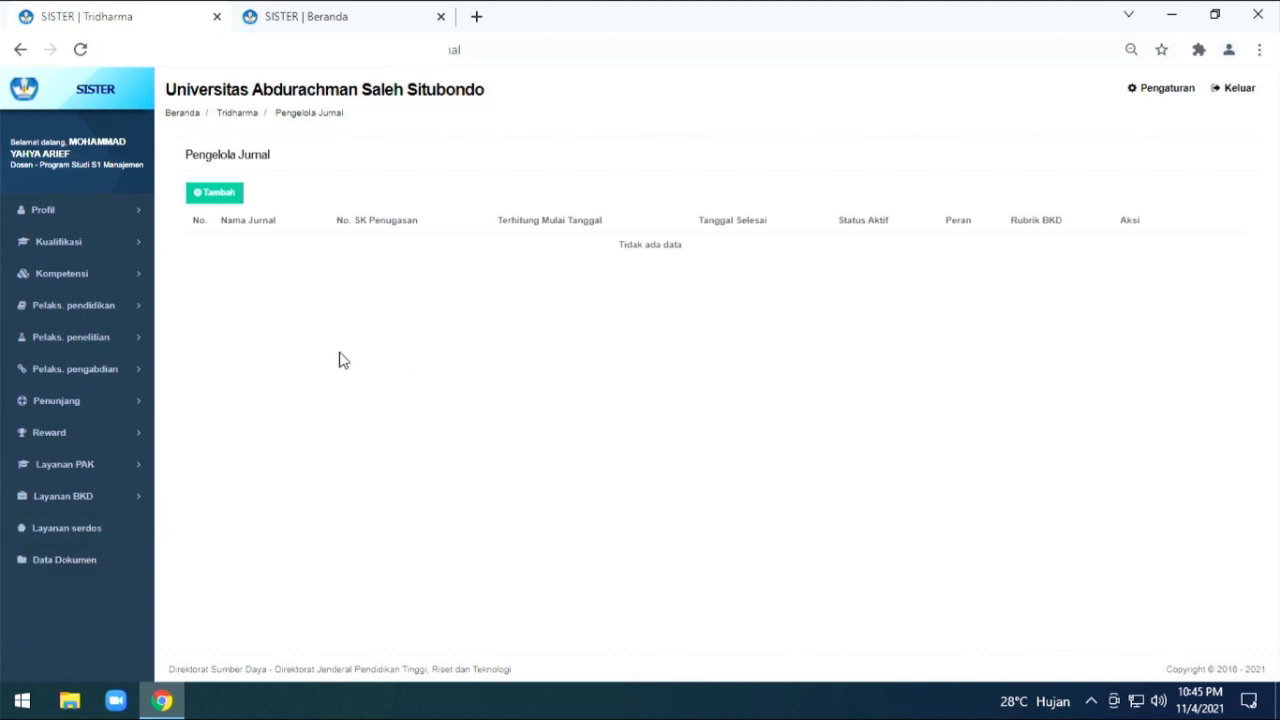
pyautogui.click(76, 369)
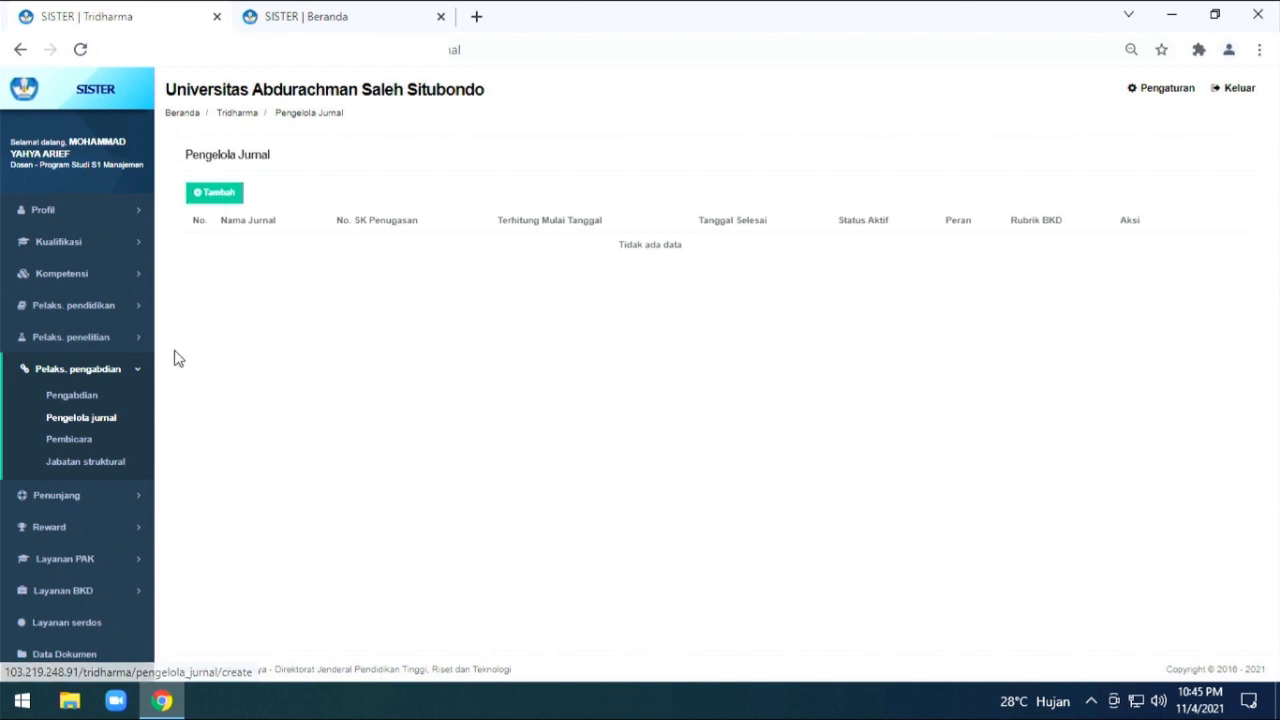
pyautogui.click(219, 196)
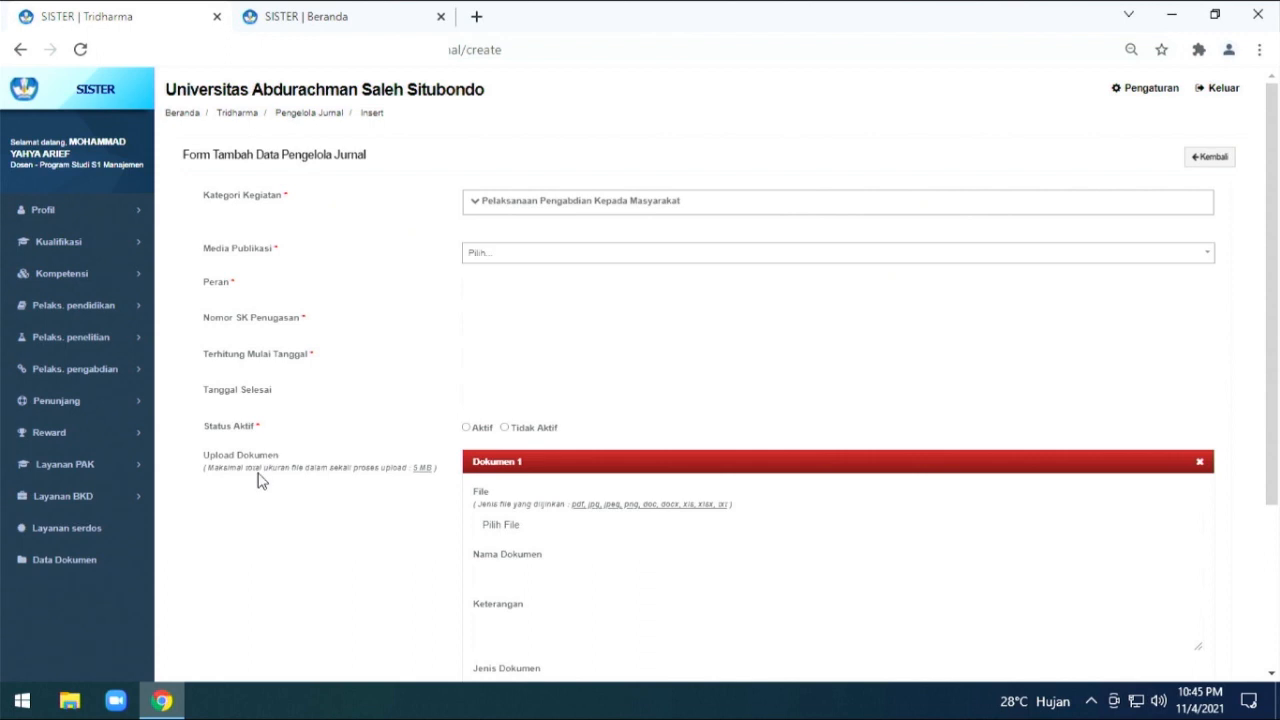
pyautogui.scroll(-3, 400, 522)
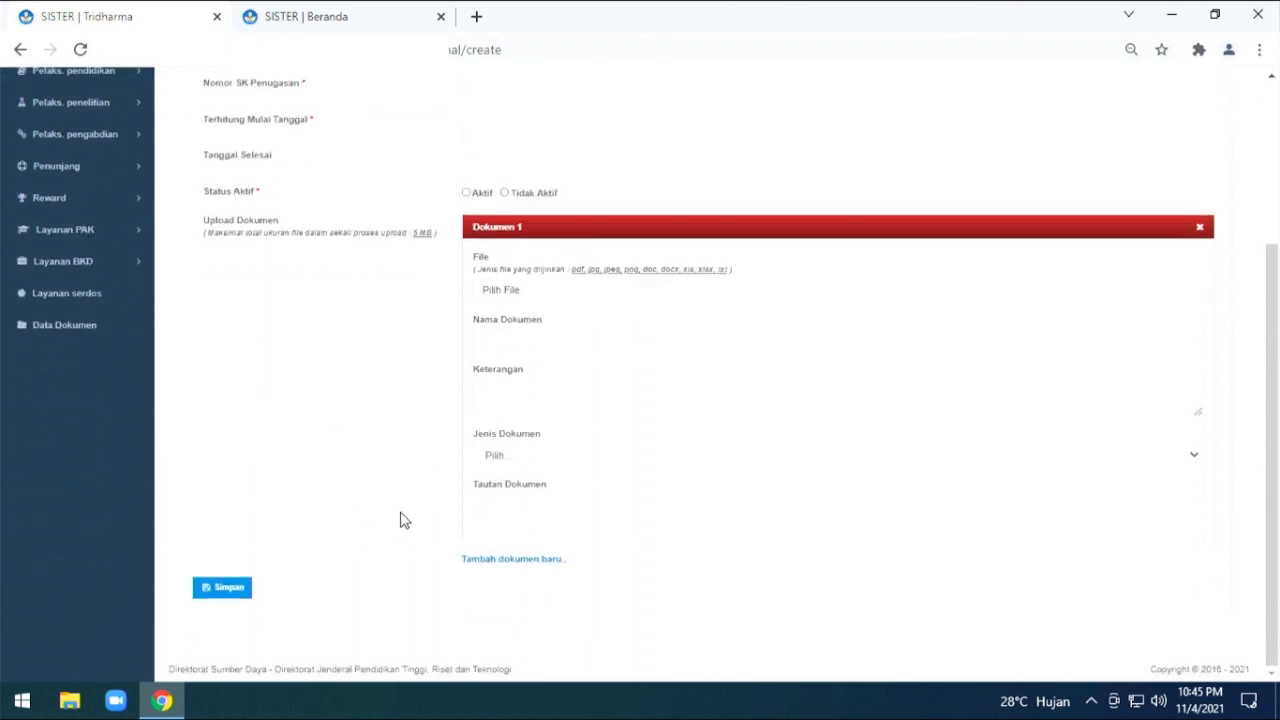
pyautogui.click(491, 505)
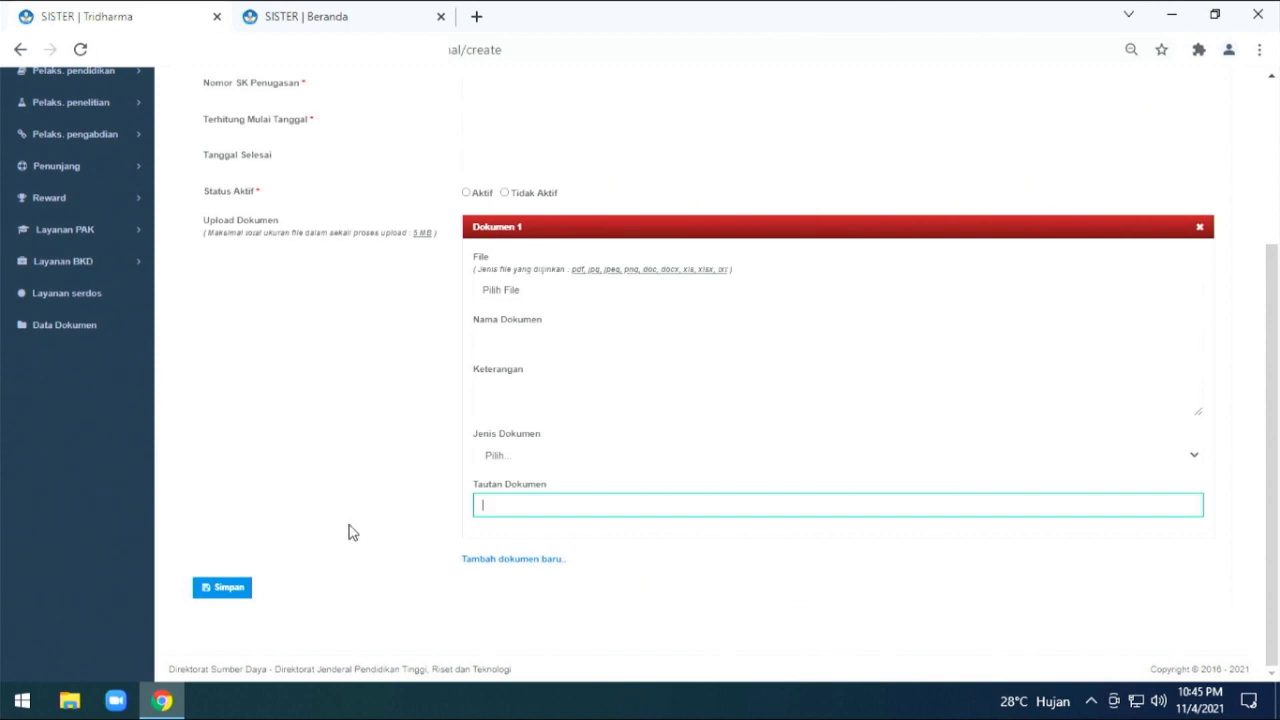
# - Open Pembicara under Pelaks. pengabdian and start adding a new speaker record
pyautogui.click(78, 140)
pyautogui.click(89, 206)
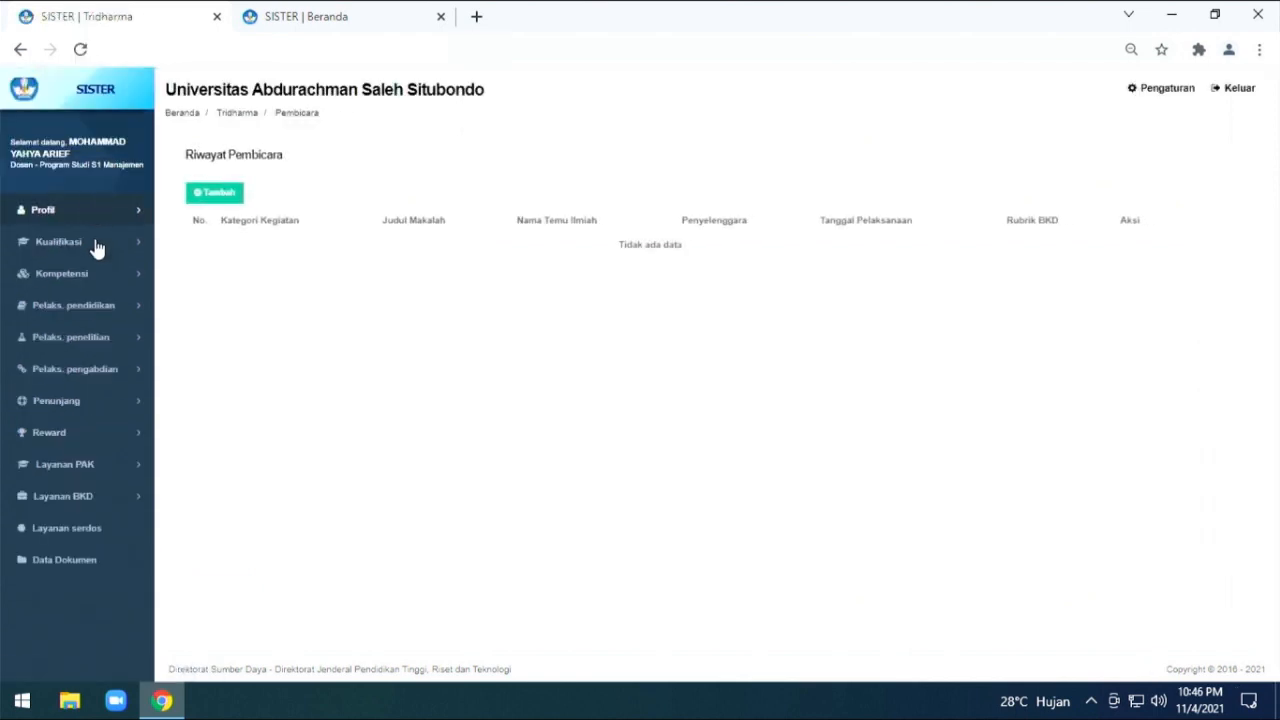
pyautogui.click(78, 374)
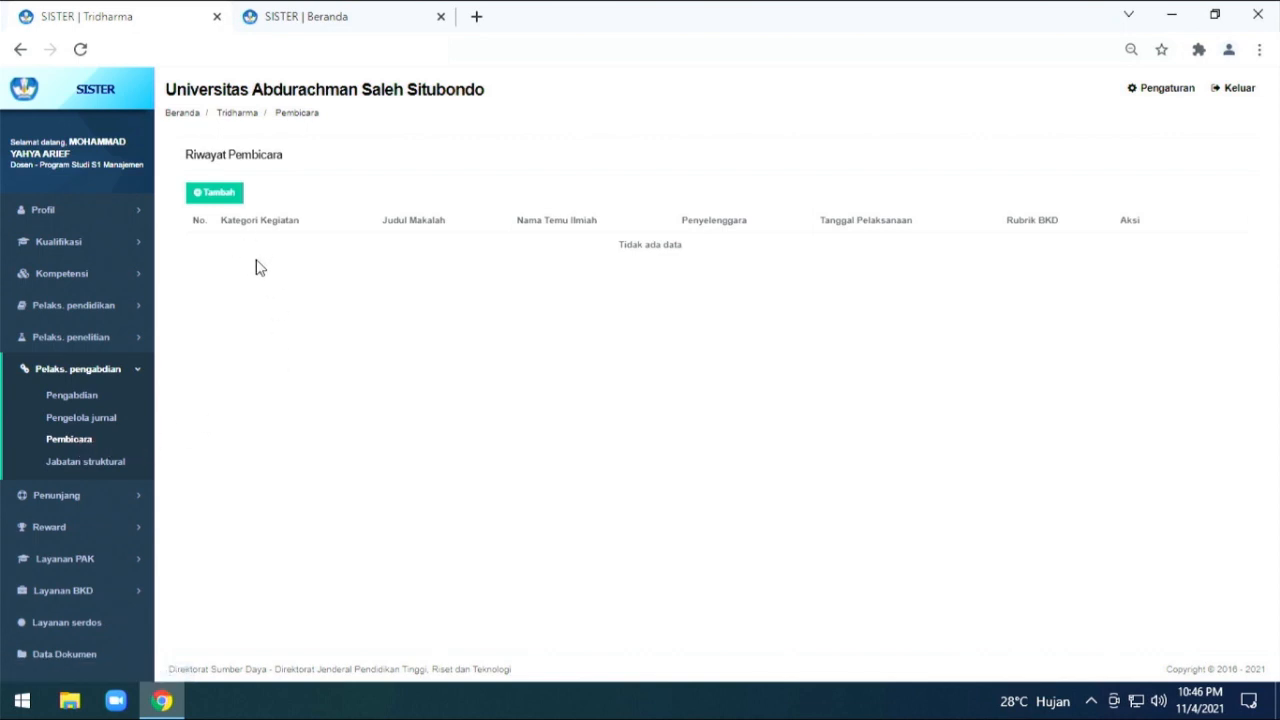
pyautogui.click(223, 194)
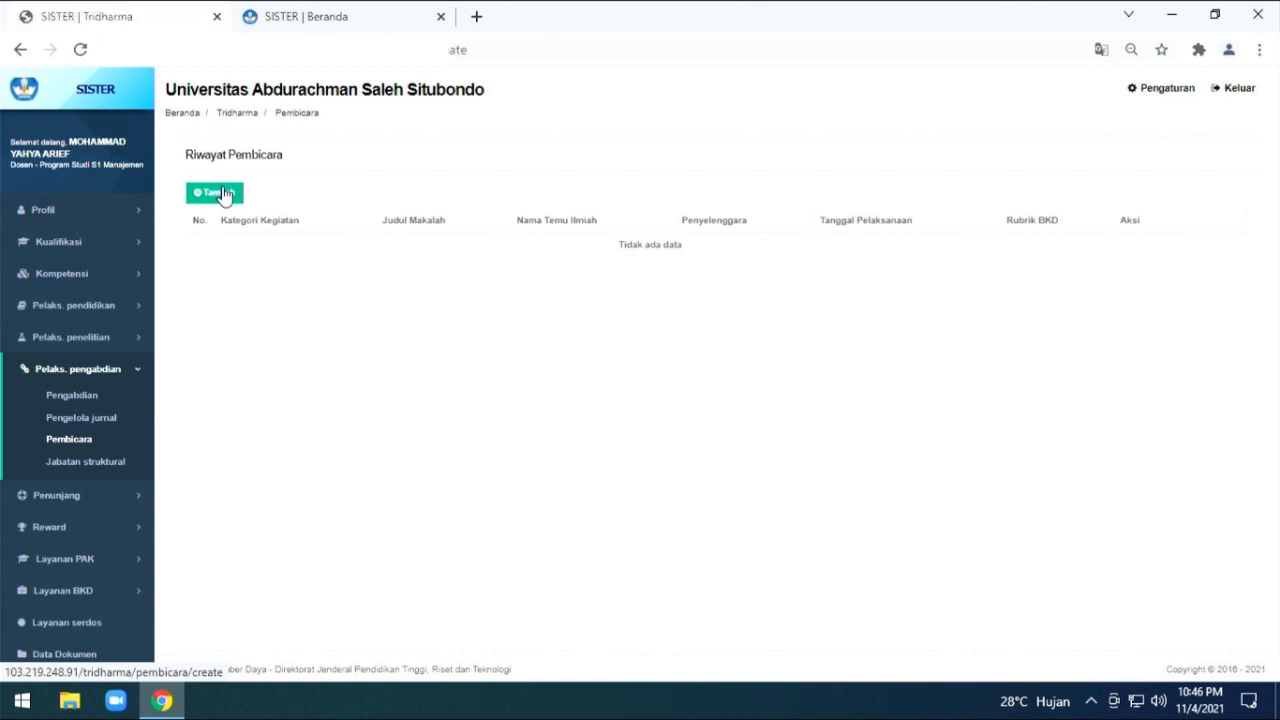
# - Expand Pelaksanaan Pengabdian Kepada Masyarakat under Kategori Kegiatan and review the Pembicara form down to the Dokumen 1 upload fields
pyautogui.click(493, 205)
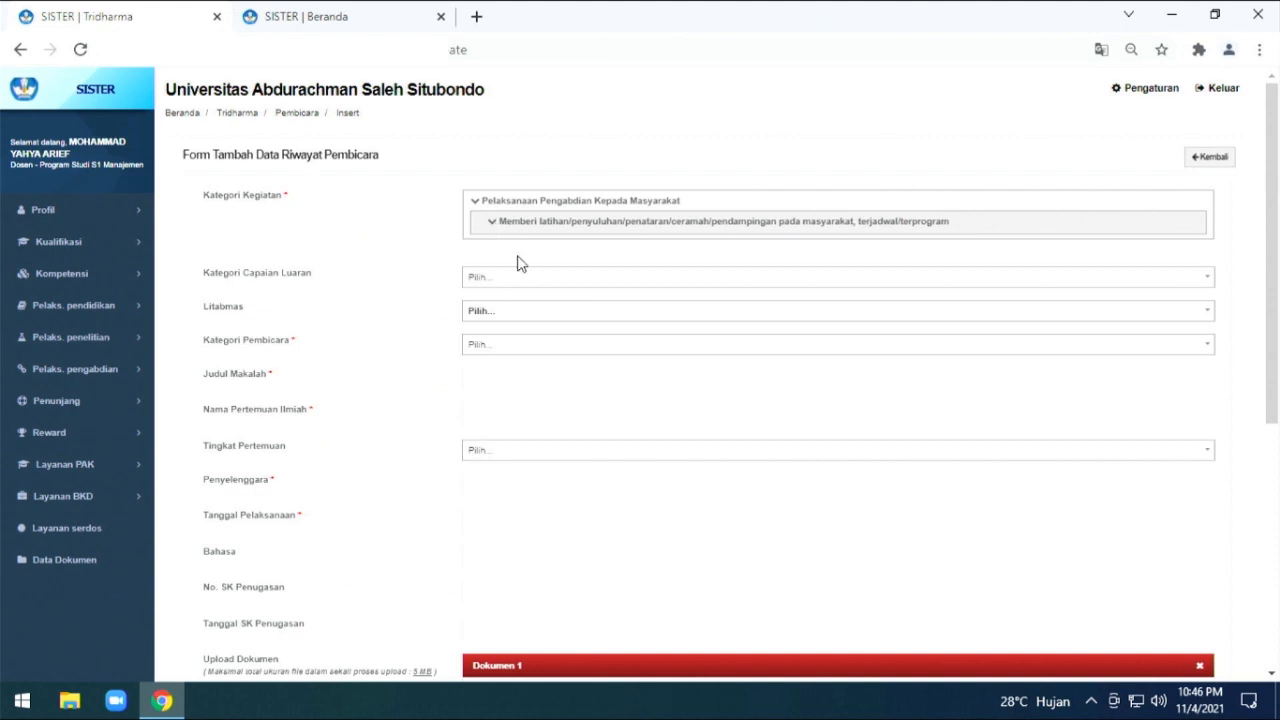
pyautogui.scroll(-1, 500, 290)
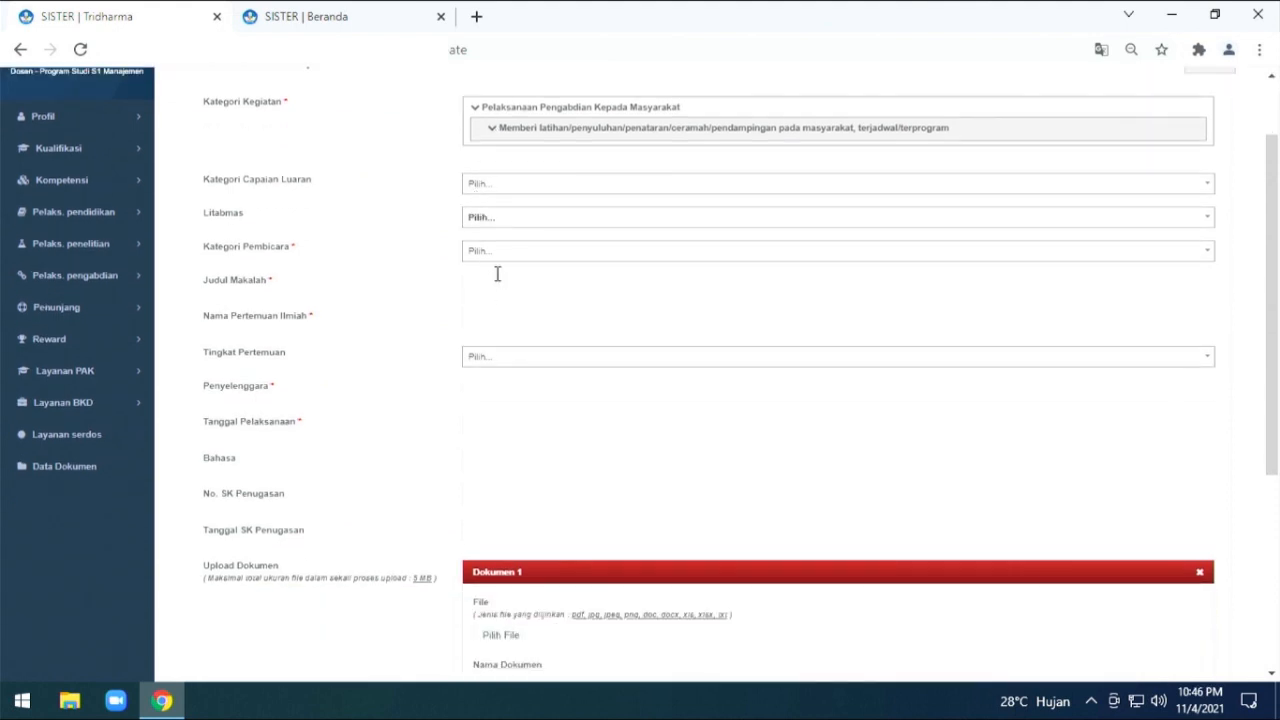
pyautogui.scroll(-4, 497, 275)
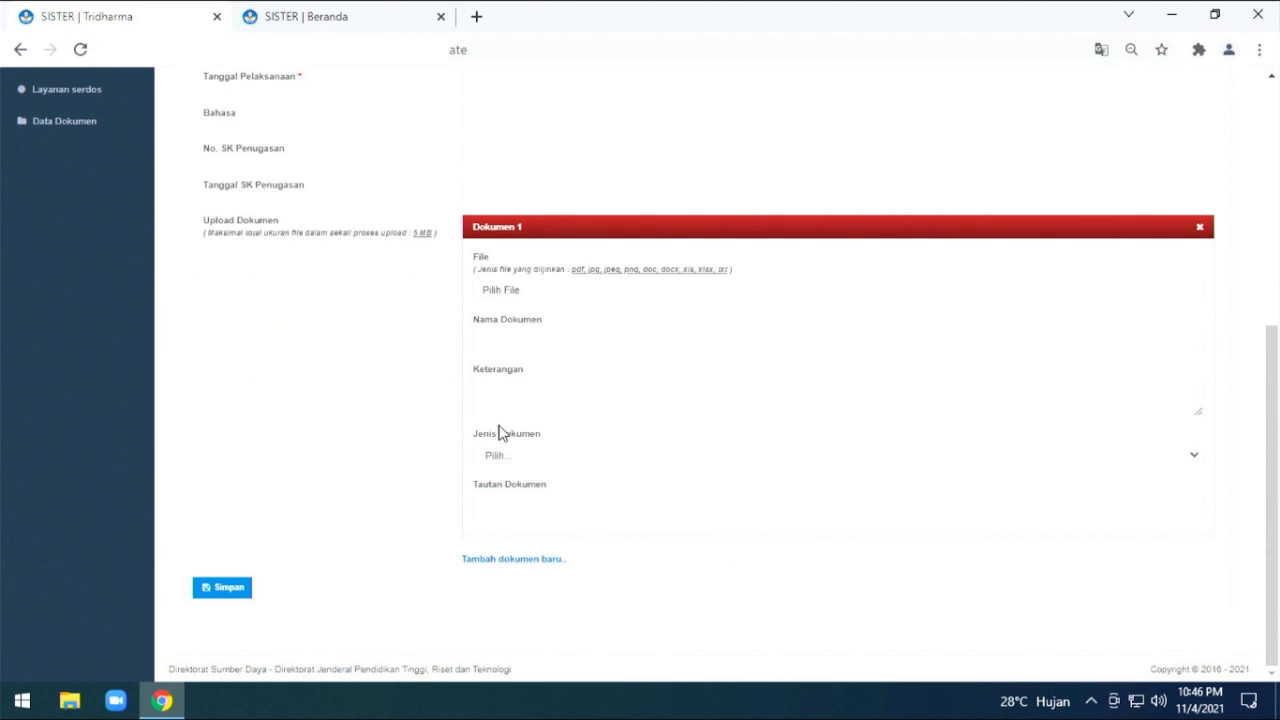
# - Open Jabatan struktural under Pelaks. pengabdian, view its form for adding a record, and return to the list without saving
pyautogui.scroll(4, 520, 340)
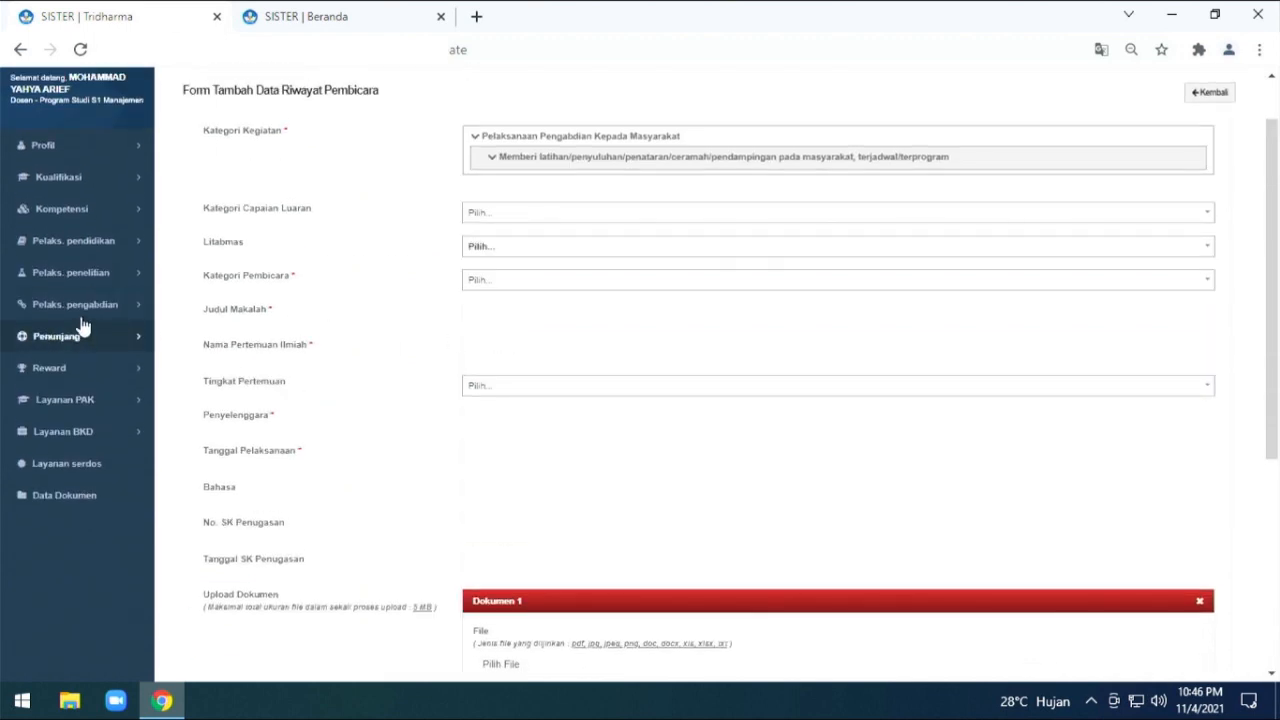
pyautogui.click(88, 305)
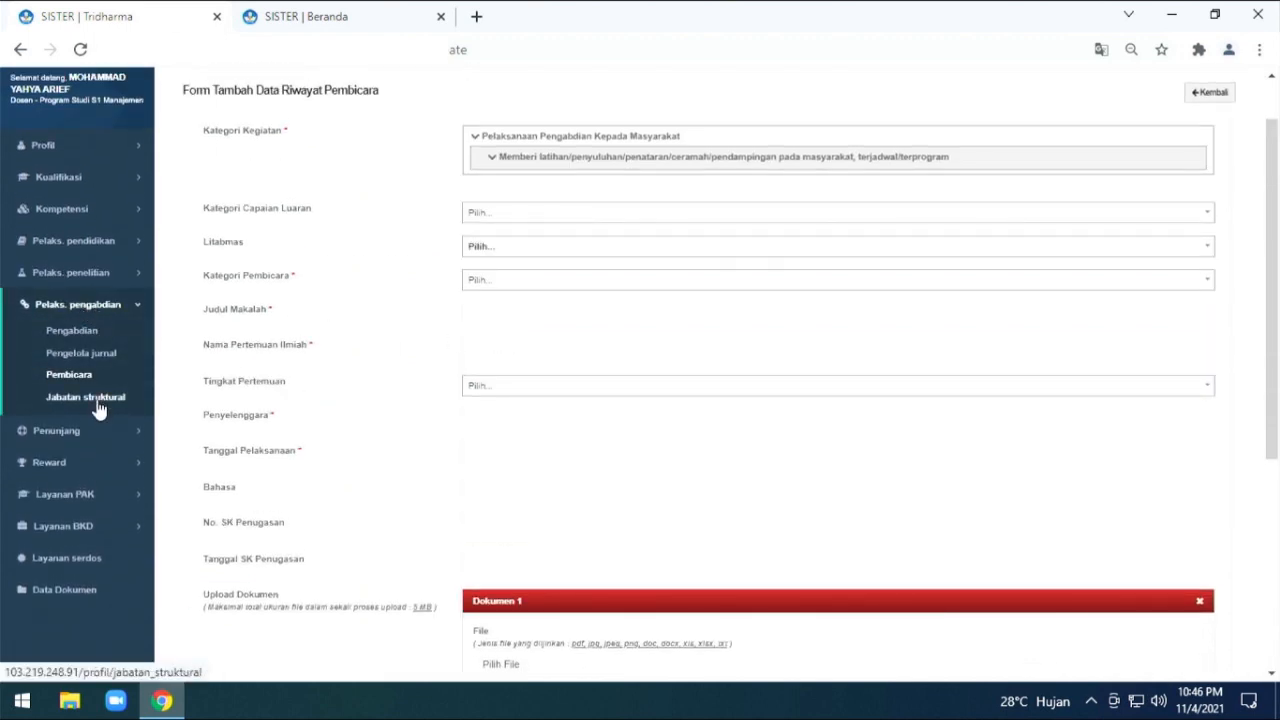
pyautogui.click(97, 403)
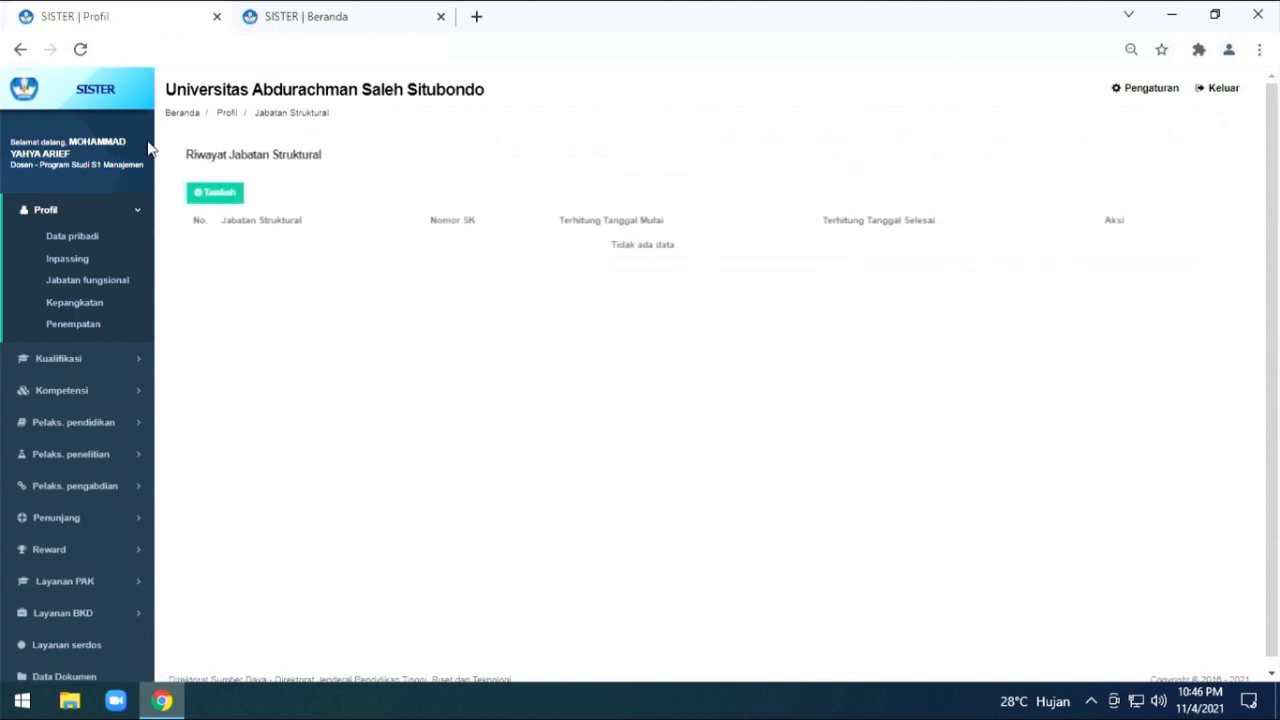
pyautogui.click(203, 193)
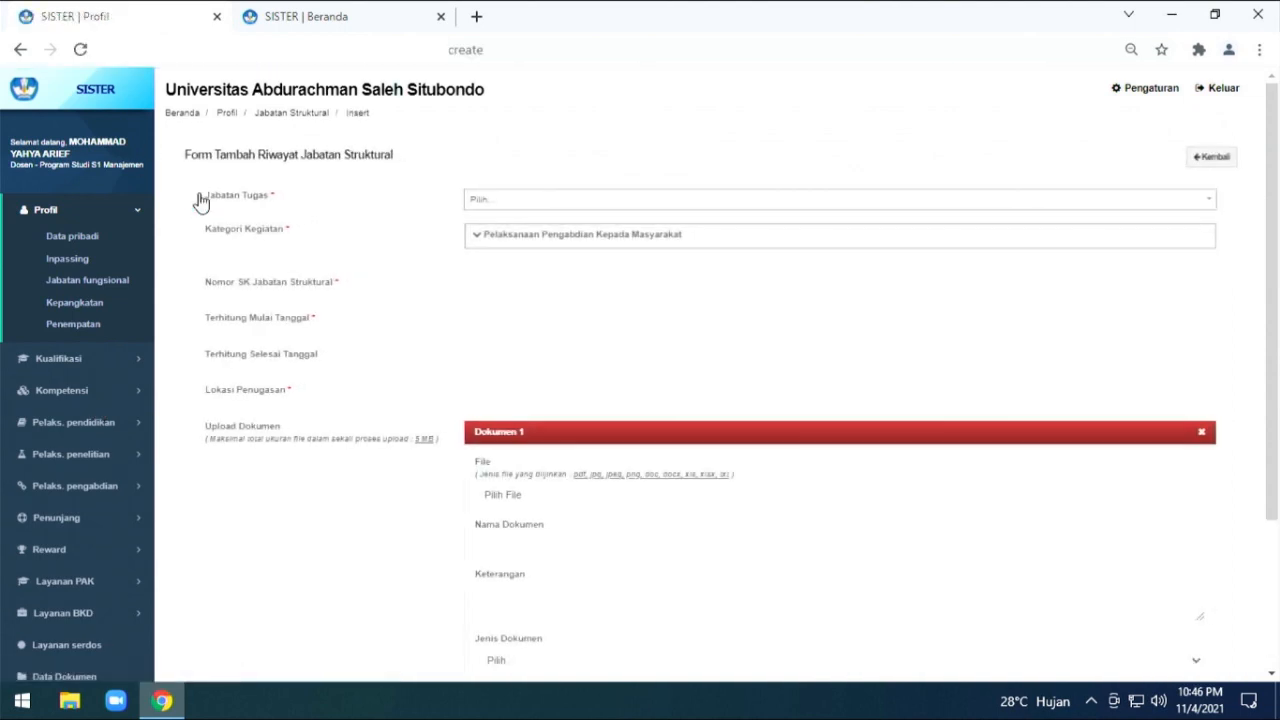
pyautogui.click(1209, 157)
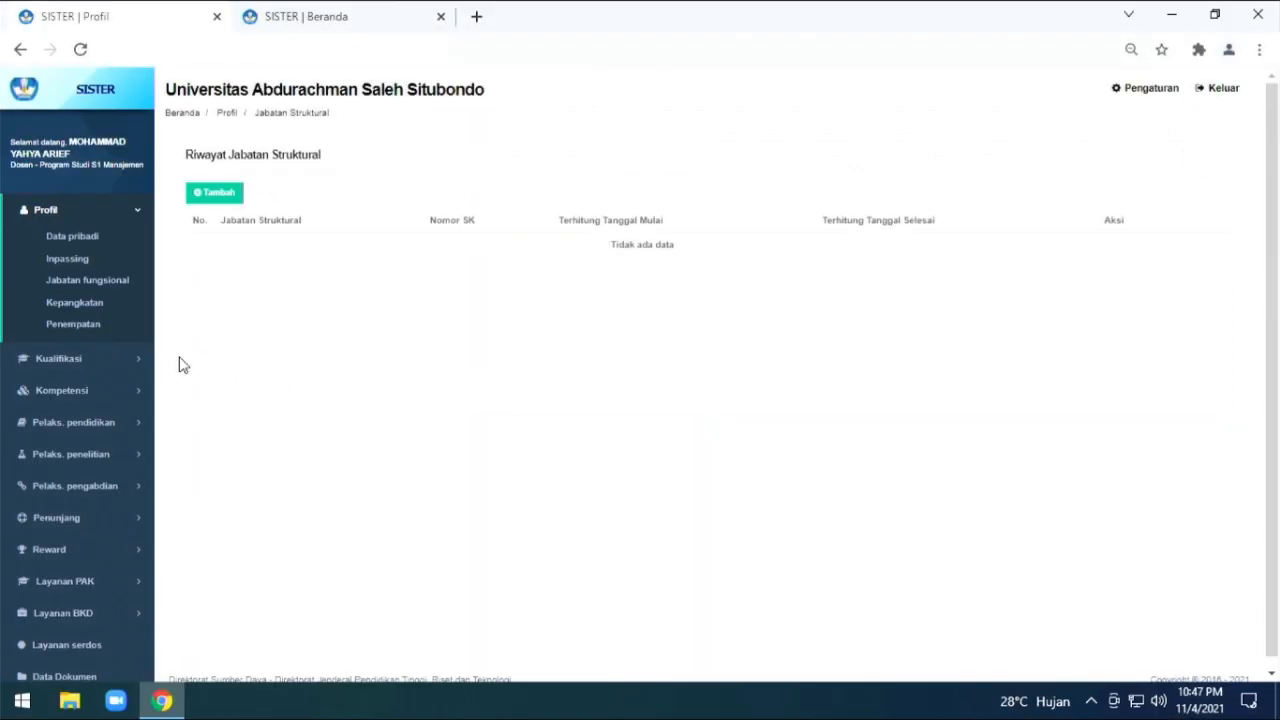